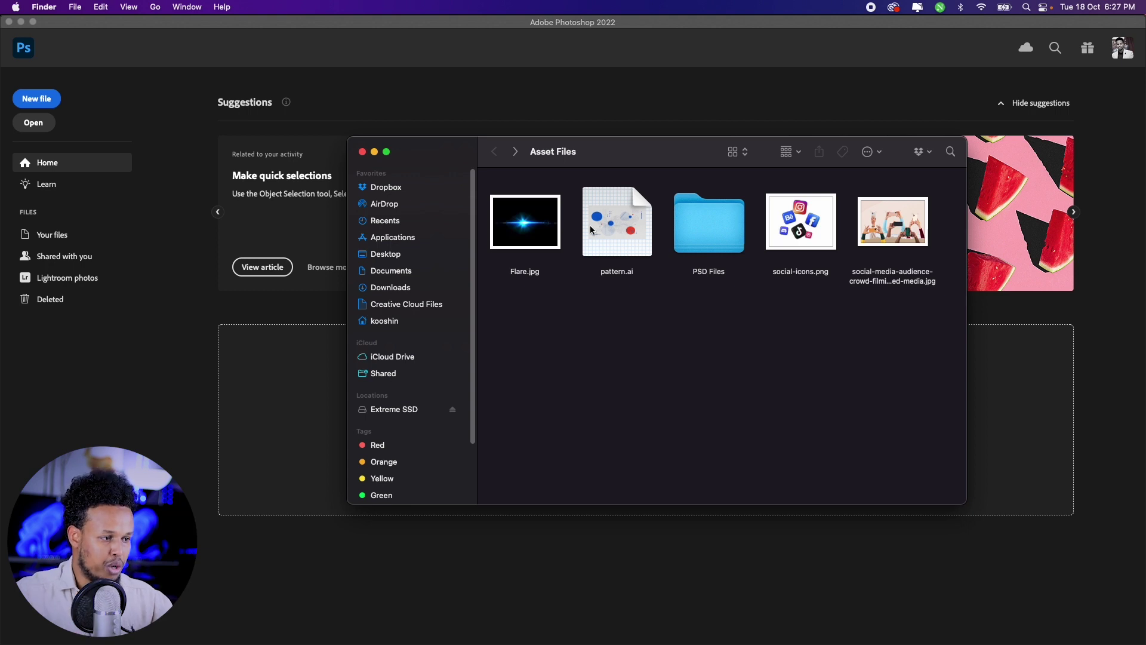
# - Look over the Asset Files folder's files, ending with Flare.jpg and pattern.ai selected
pyautogui.moveTo(515, 295); pyautogui.dragTo(905, 246)
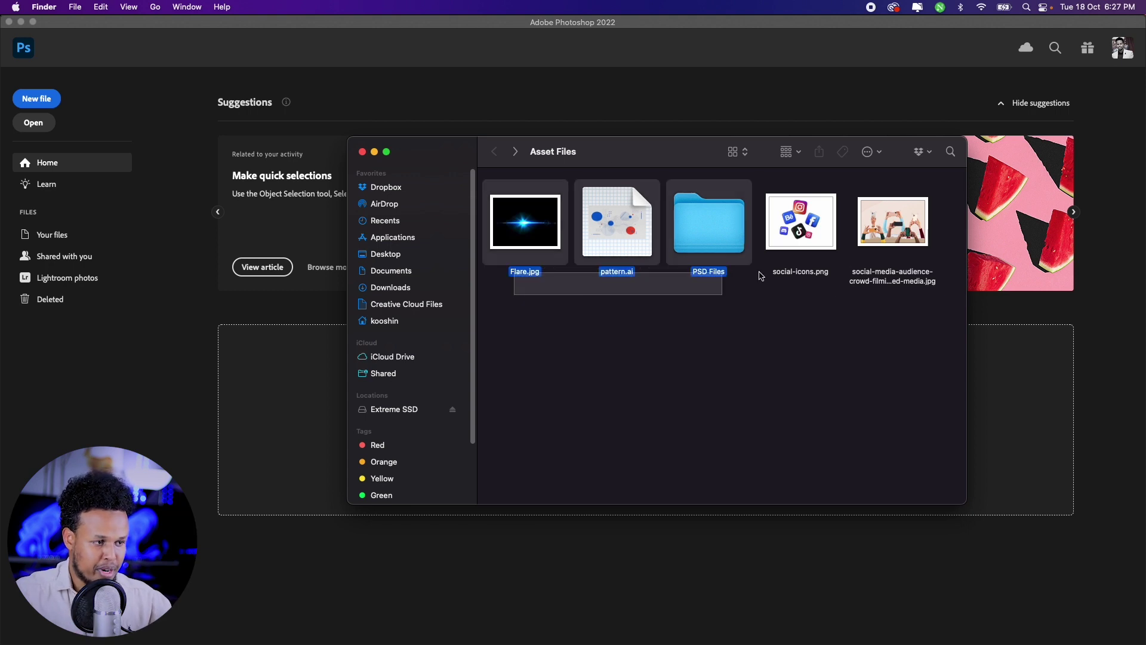
pyautogui.click(873, 327)
pyautogui.moveTo(919, 317); pyautogui.dragTo(894, 229)
pyautogui.click(796, 248)
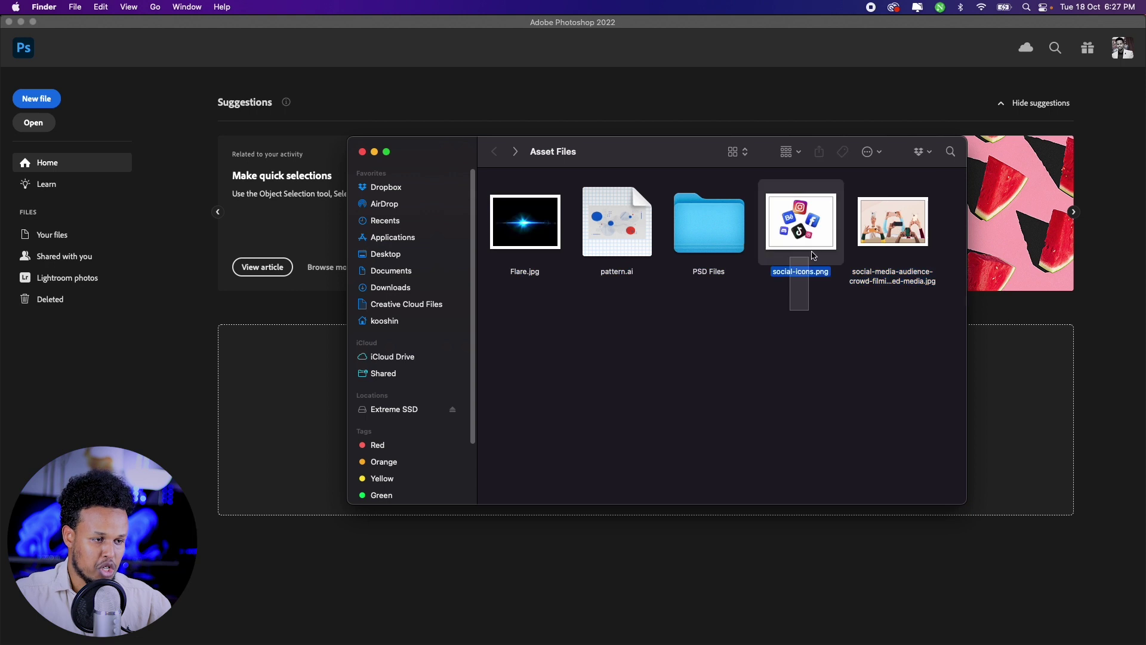
pyautogui.click(619, 273)
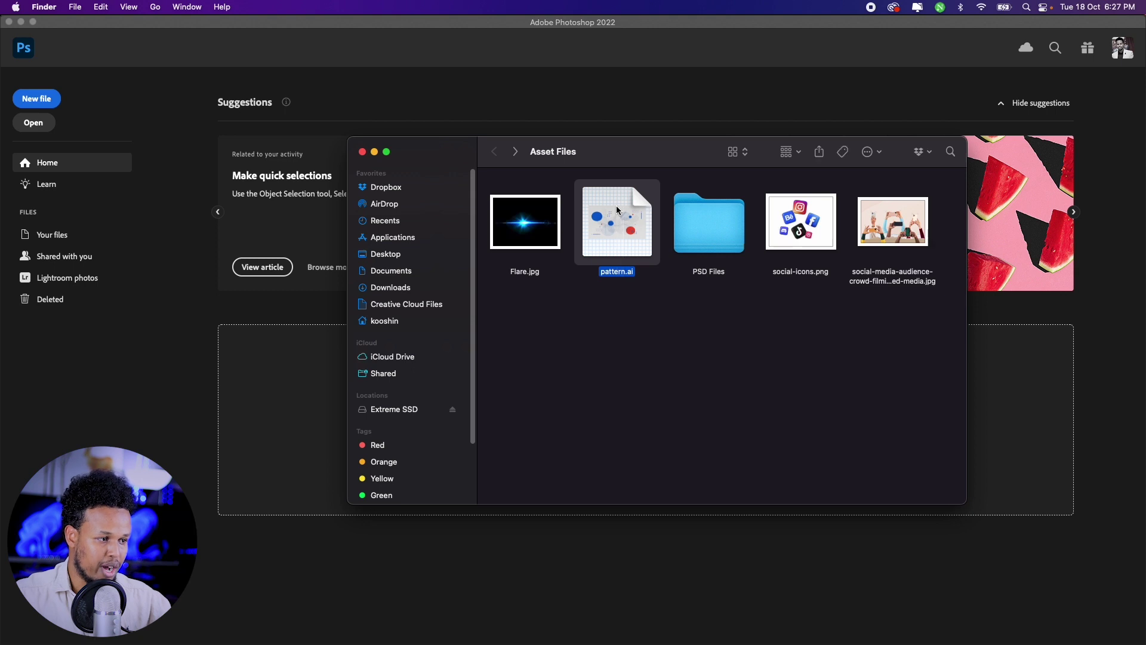
pyautogui.moveTo(514, 304); pyautogui.dragTo(591, 200)
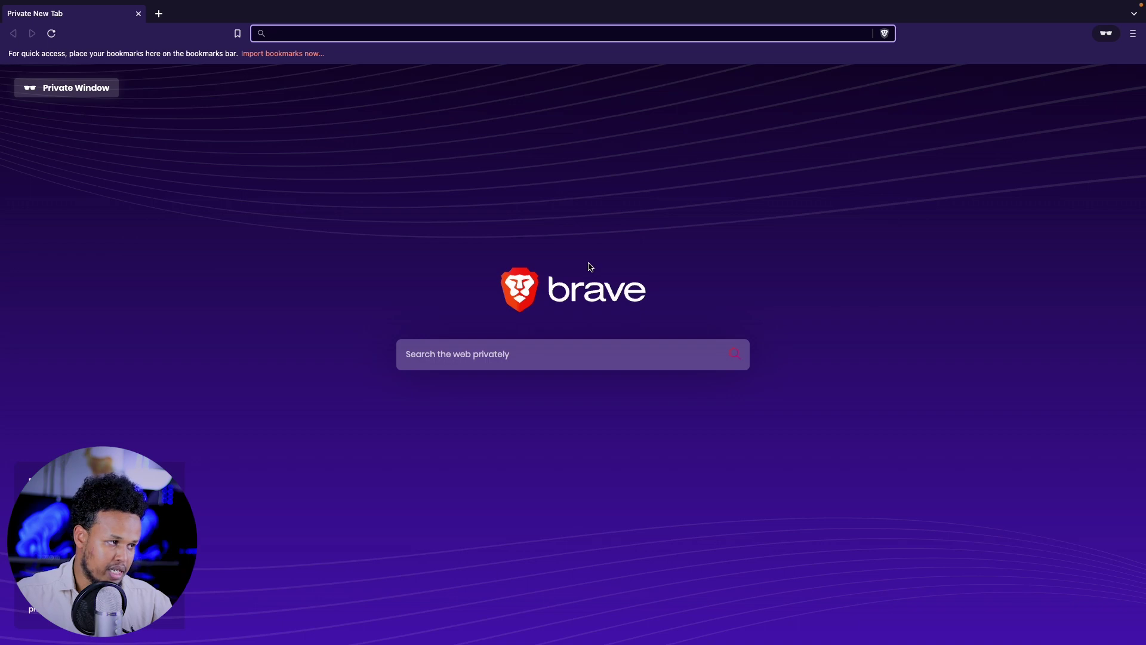
# - Start a new Photoshop document and compare the Print and Mobile size presets
pyautogui.hotkey('ctrl', 'Left')
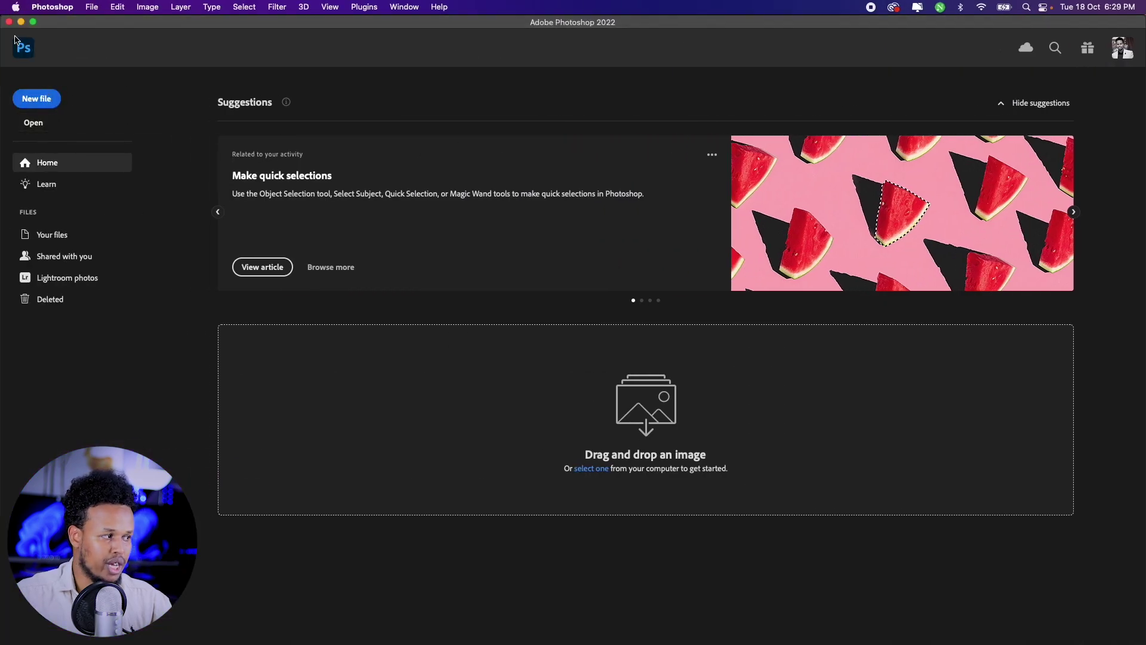
pyautogui.press('super+n')
pyautogui.moveTo(426, 103); pyautogui.dragTo(413, 108)
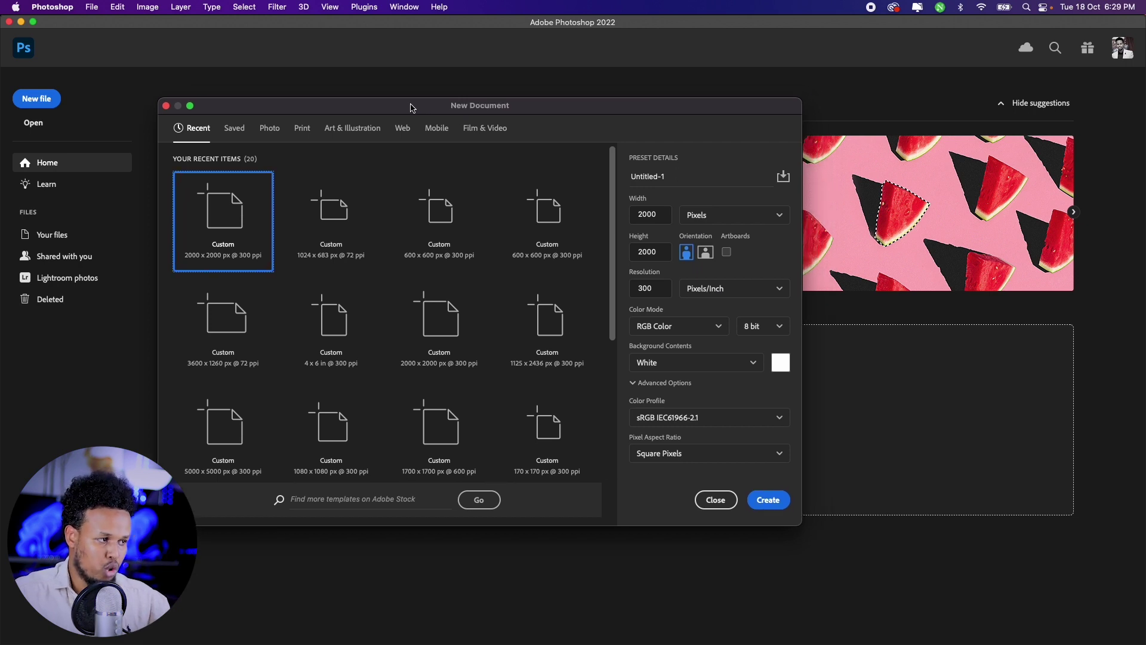
pyautogui.click(300, 133)
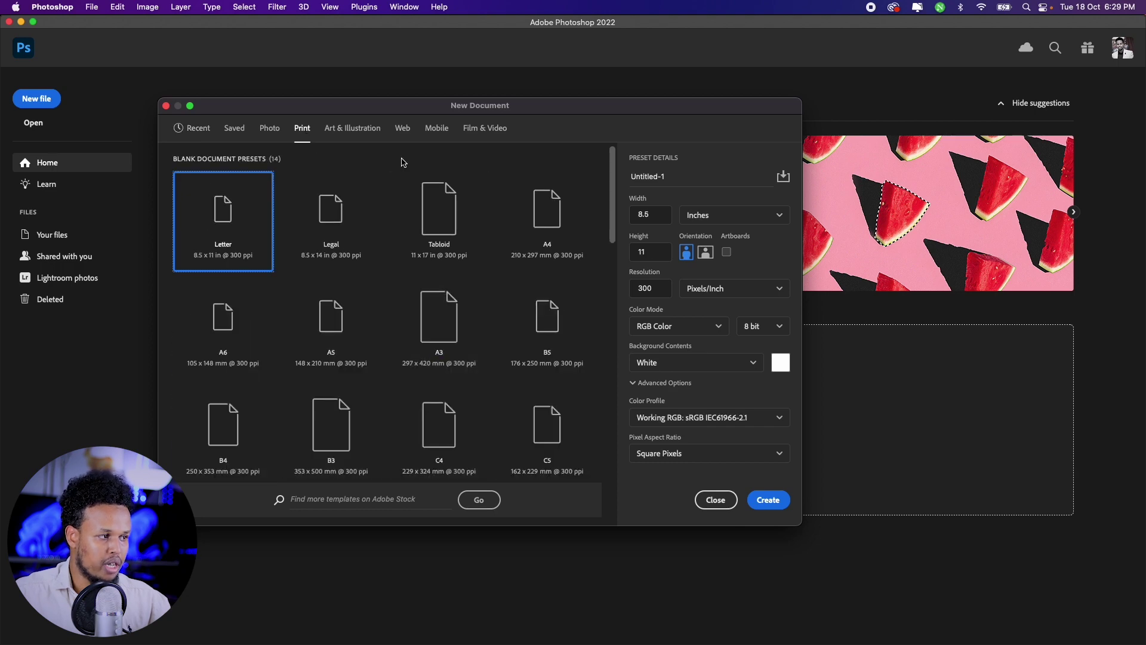
pyautogui.click(436, 130)
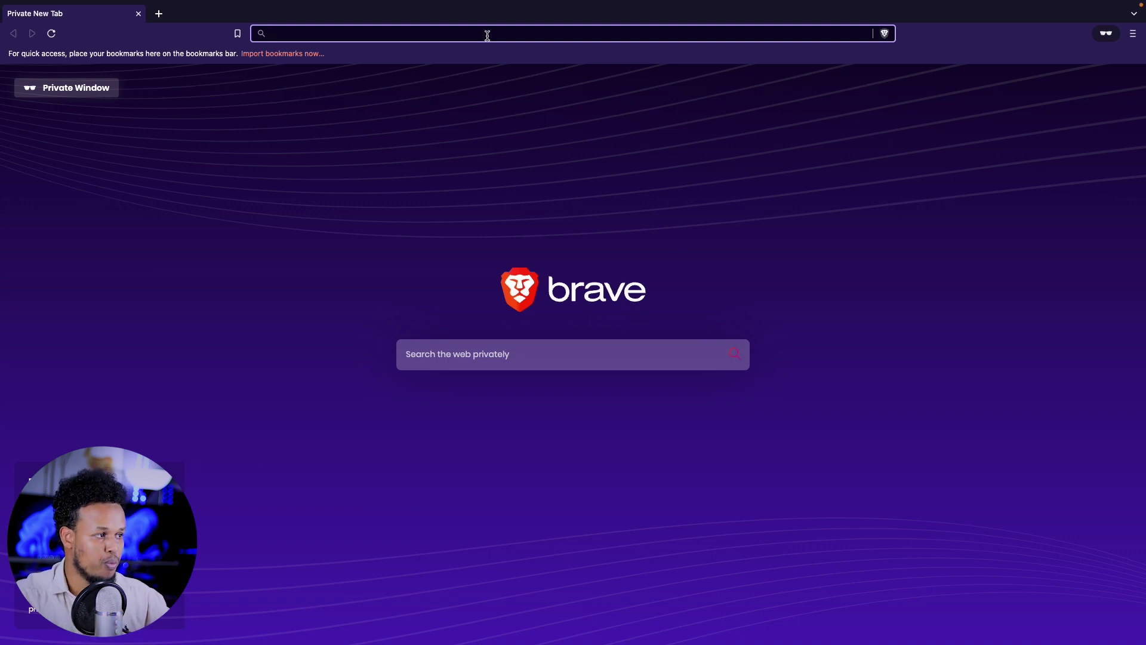
# - Search the web for 'social media size' and scroll through the results
pyautogui.write('social mediasize')
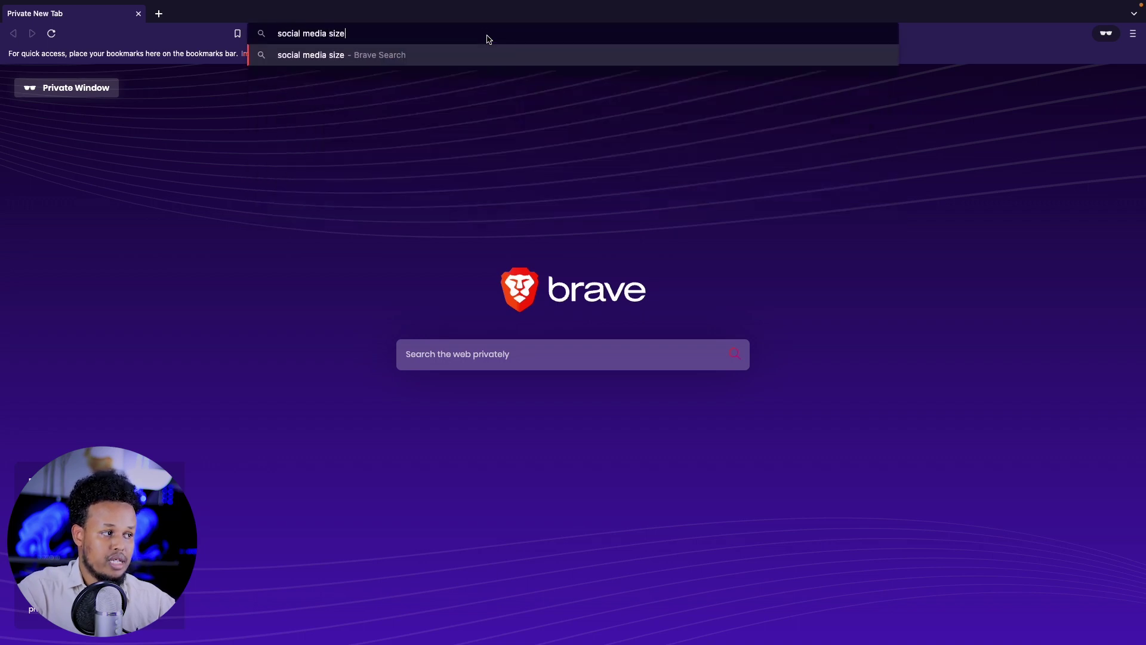
pyautogui.press('Return')
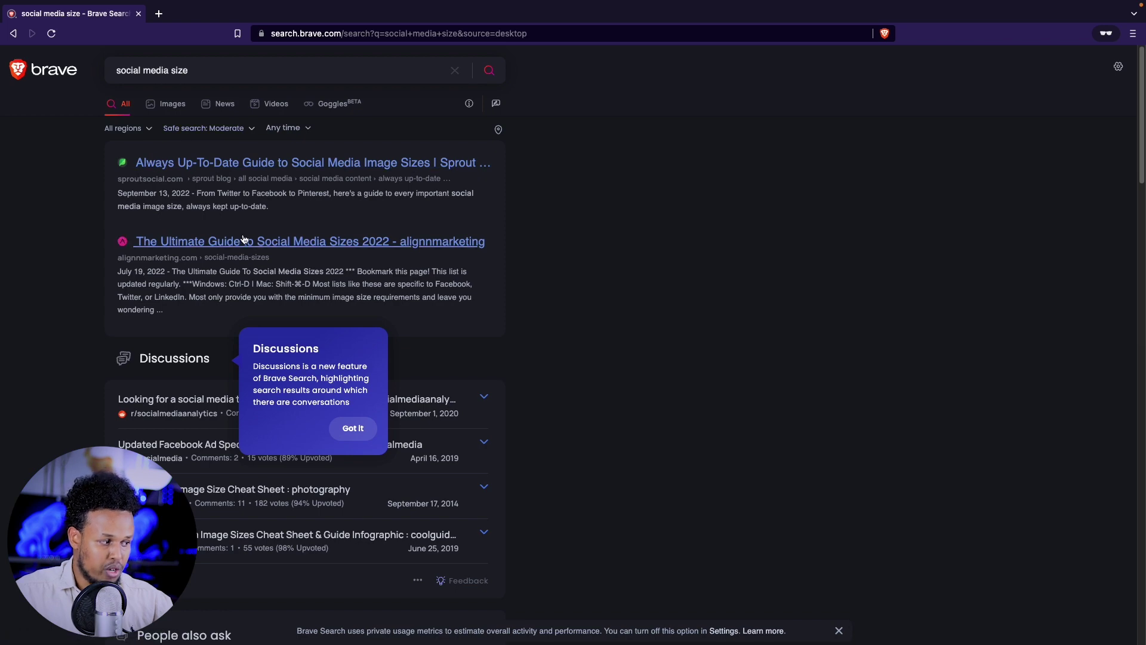
pyautogui.scroll(-3, 394, 256)
pyautogui.scroll(-2, 549, 277)
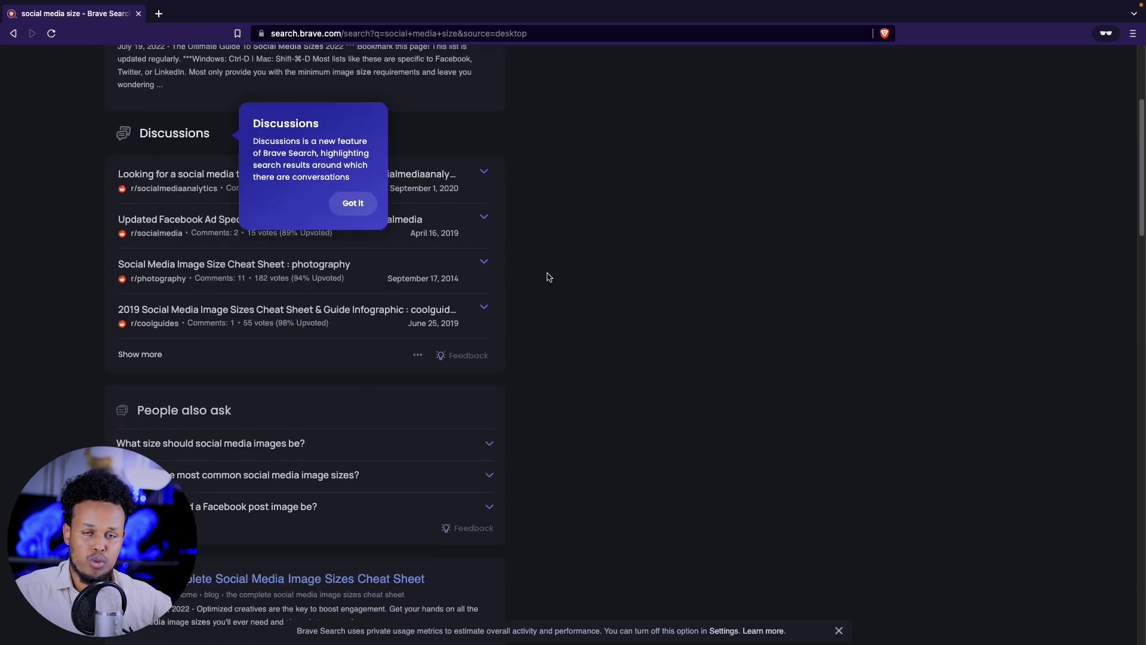
pyautogui.scroll(5, 549, 277)
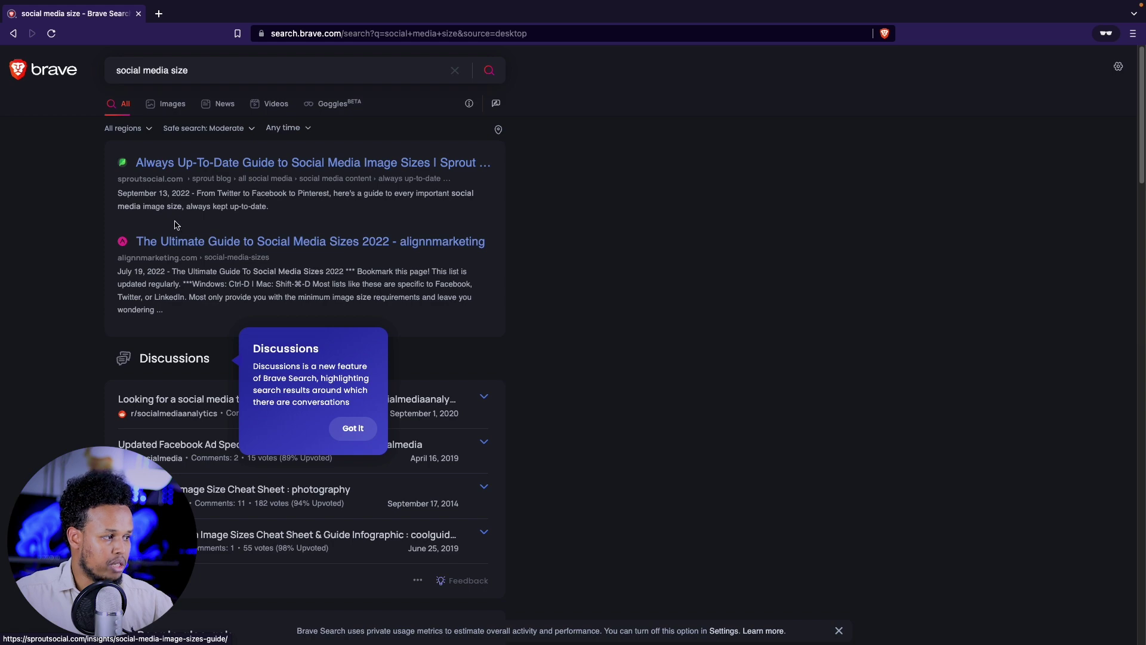
pyautogui.scroll(-1, 262, 233)
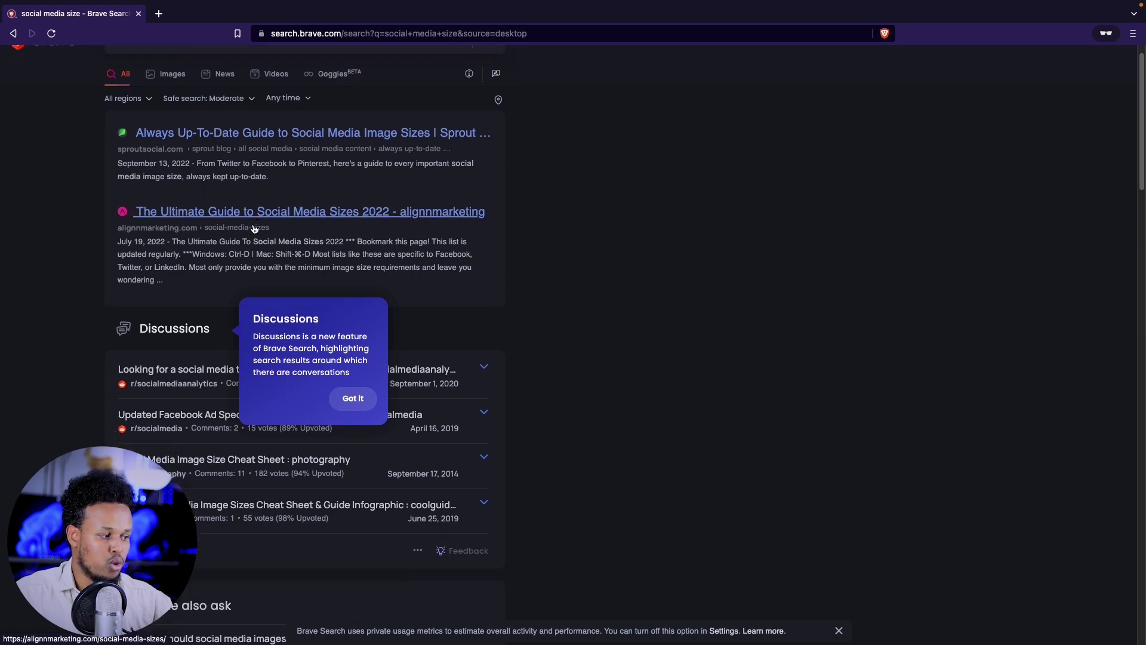
pyautogui.scroll(-5, 255, 229)
pyautogui.scroll(-2, 255, 230)
pyautogui.scroll(5, 251, 224)
pyautogui.scroll(3, 249, 215)
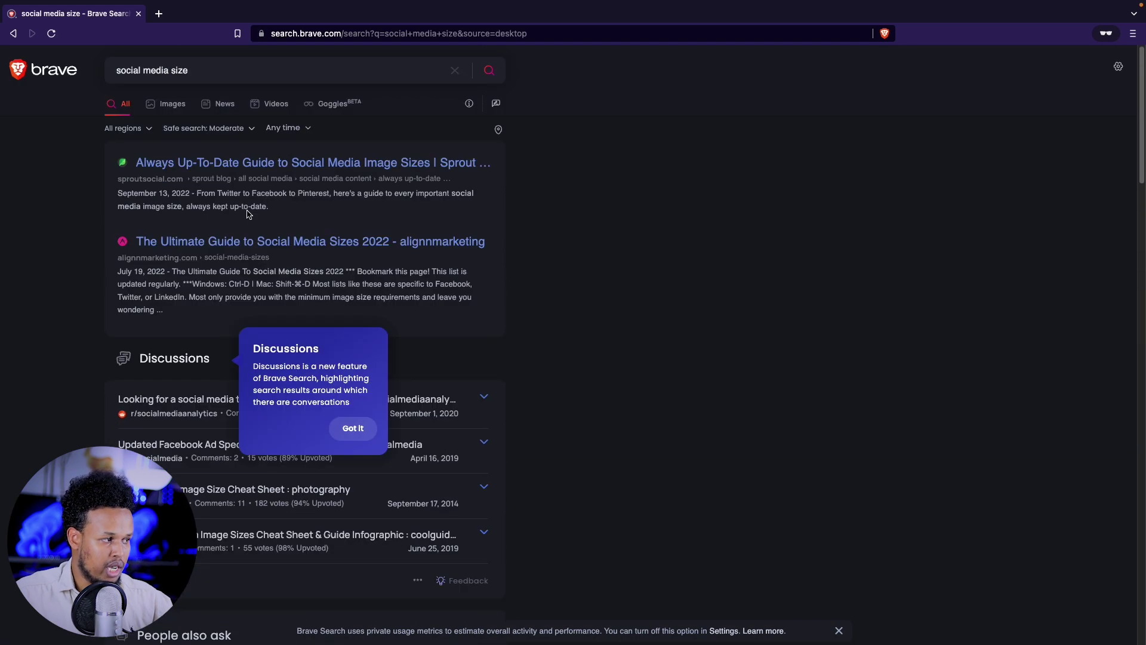
# - Browse the image results and preview a social media size cheat sheet
pyautogui.click(173, 105)
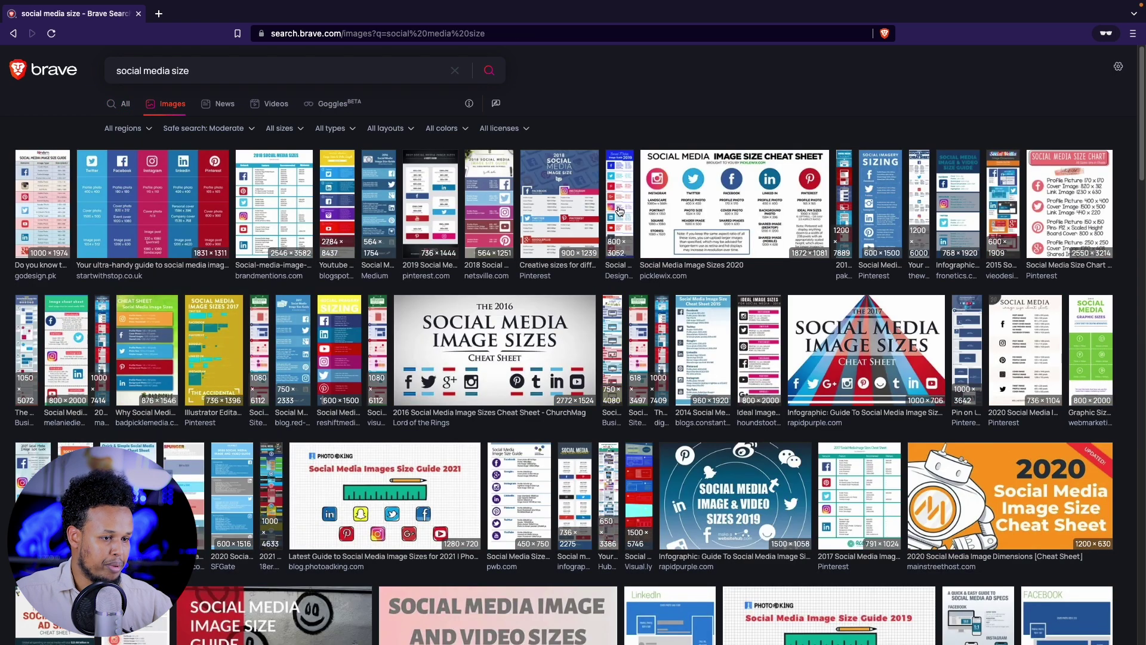
pyautogui.click(143, 204)
pyautogui.scroll(-1, 144, 204)
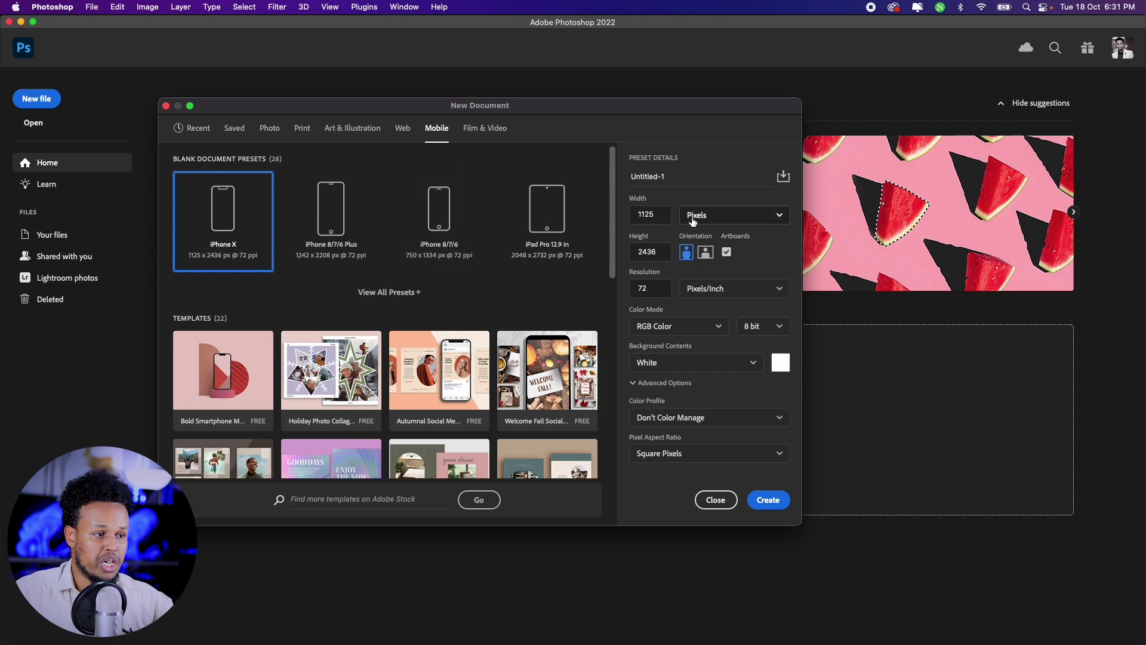
# - Create a 2000 × 2000 px document at 300 pixels/inch with Artboards unchecked
pyautogui.click(698, 216)
pyautogui.click(706, 240)
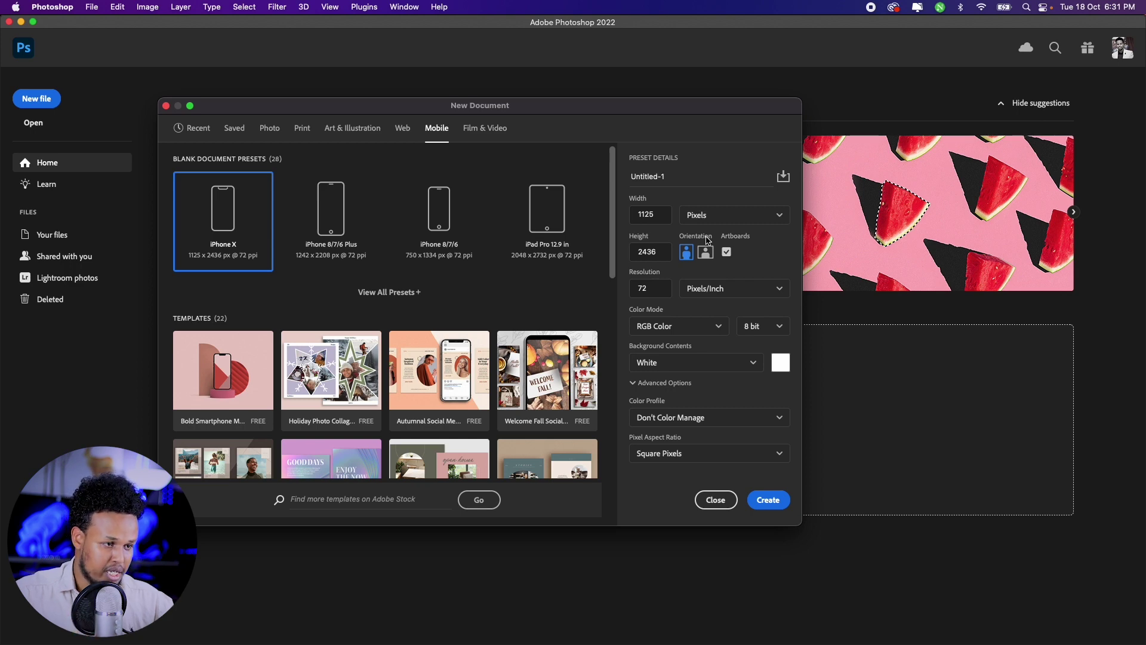
pyautogui.click(727, 252)
pyautogui.moveTo(655, 216); pyautogui.dragTo(622, 220)
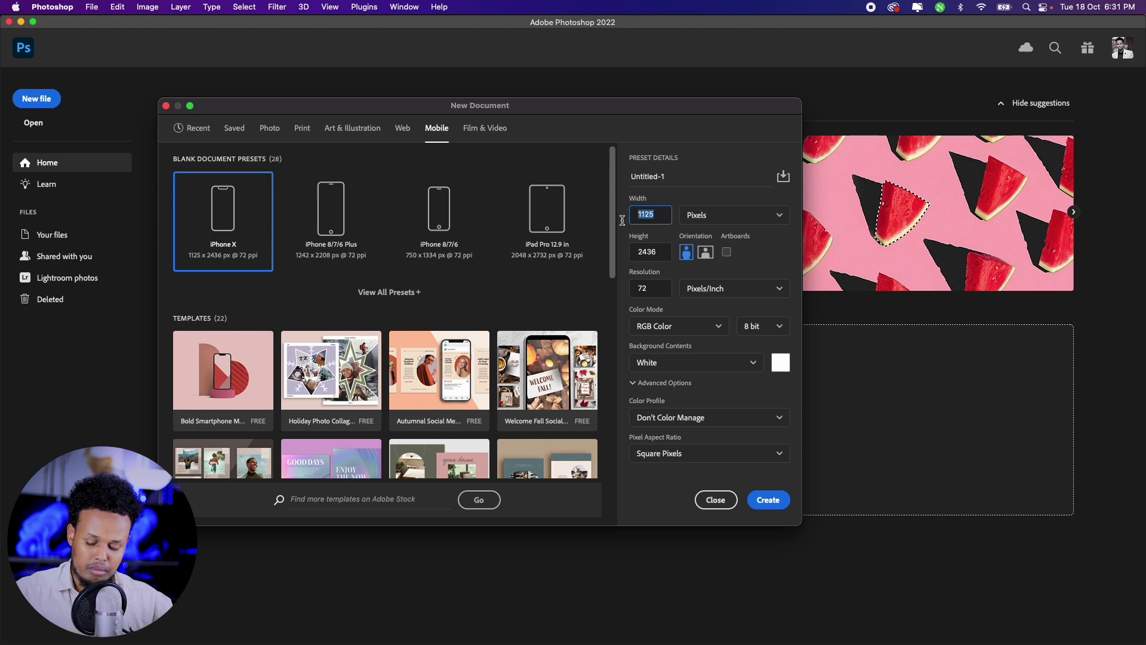
pyautogui.write('2000')
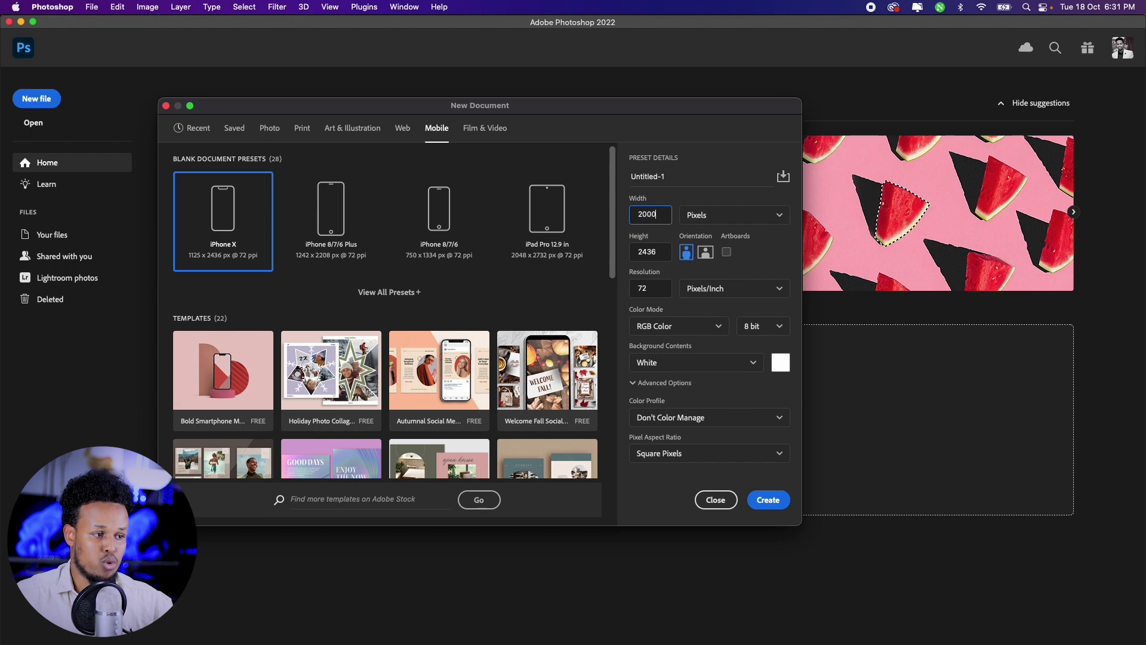
pyautogui.moveTo(662, 252)
pyautogui.mouseDown()
pyautogui.moveTo(633, 253)
pyautogui.moveTo(637, 289)
pyautogui.mouseUp()
pyautogui.write('20')
pyautogui.press('Tab')
pyautogui.write('300')
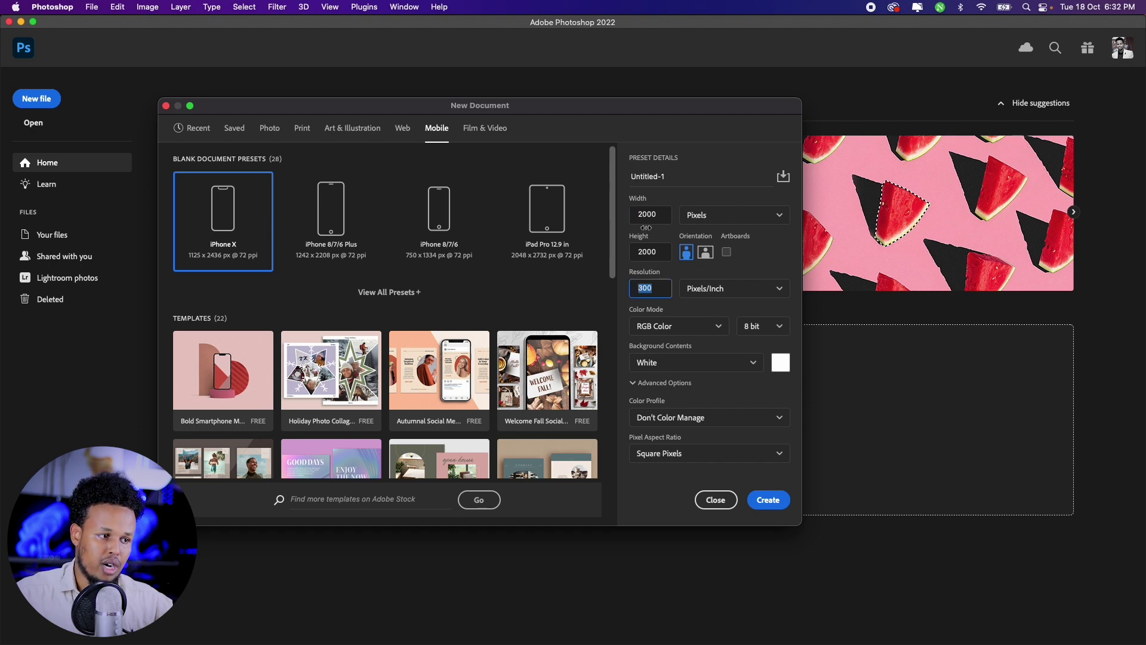
pyautogui.click(741, 215)
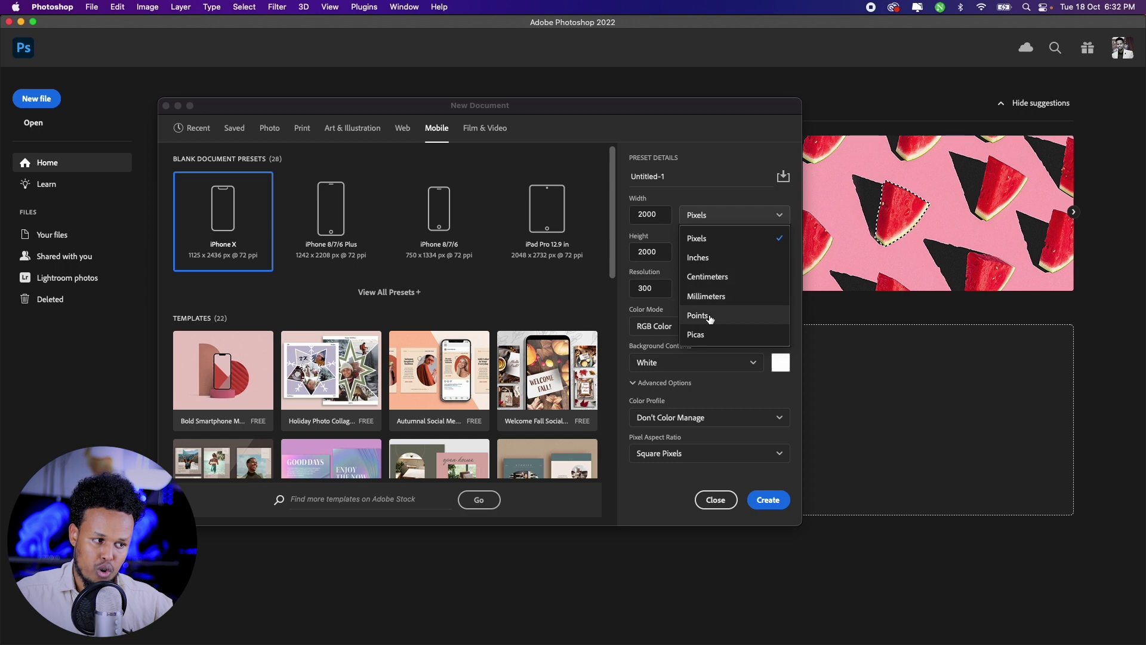
pyautogui.click(647, 289)
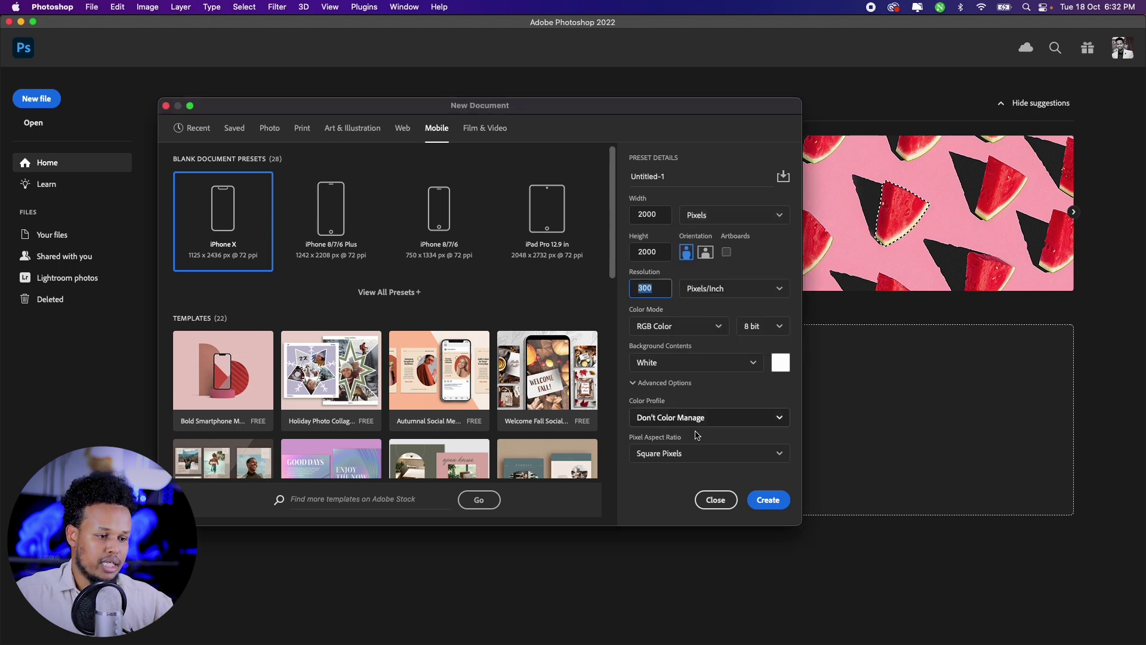
pyautogui.click(768, 499)
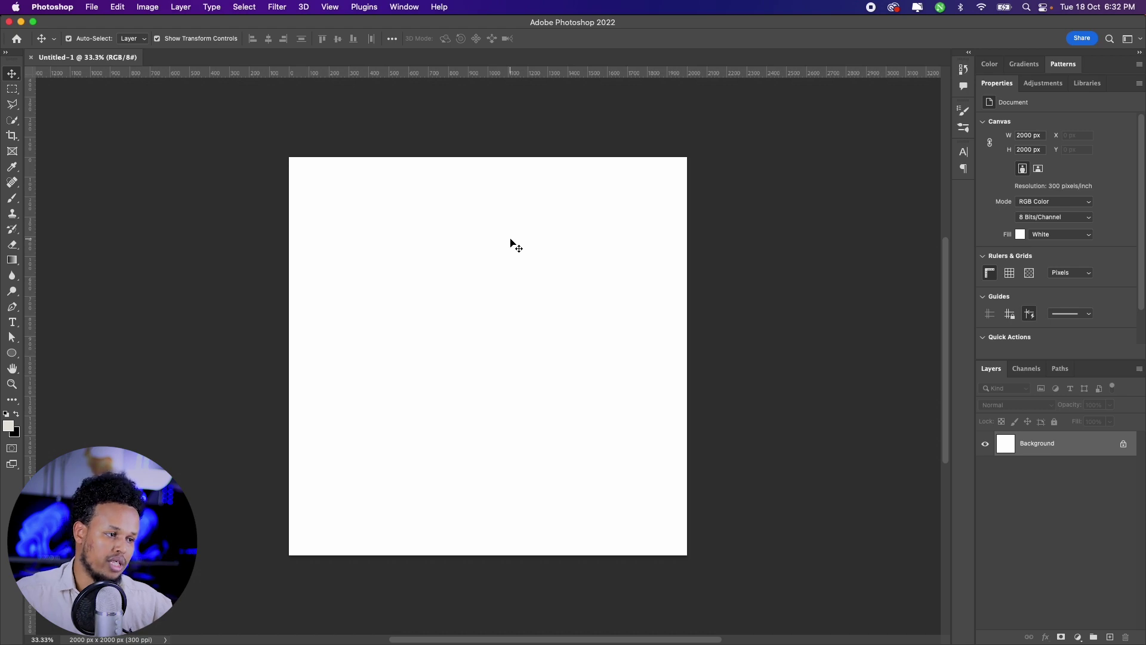
pyautogui.hotkey('ctrl', 'Up')
pyautogui.click(795, 219)
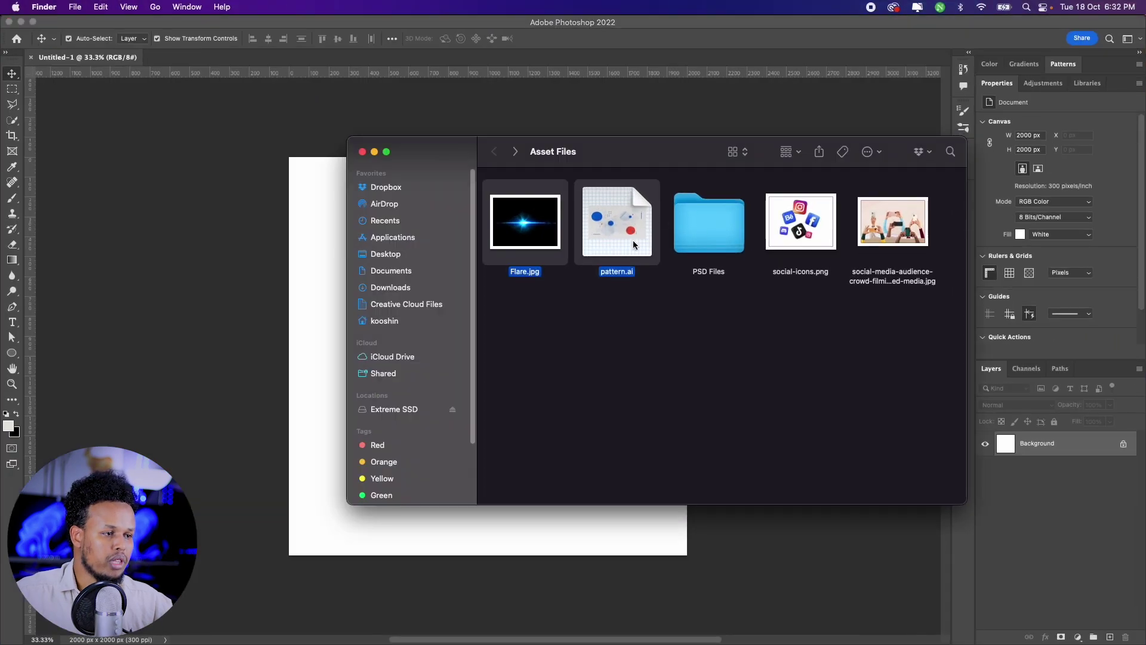
pyautogui.moveTo(500, 305); pyautogui.dragTo(616, 246)
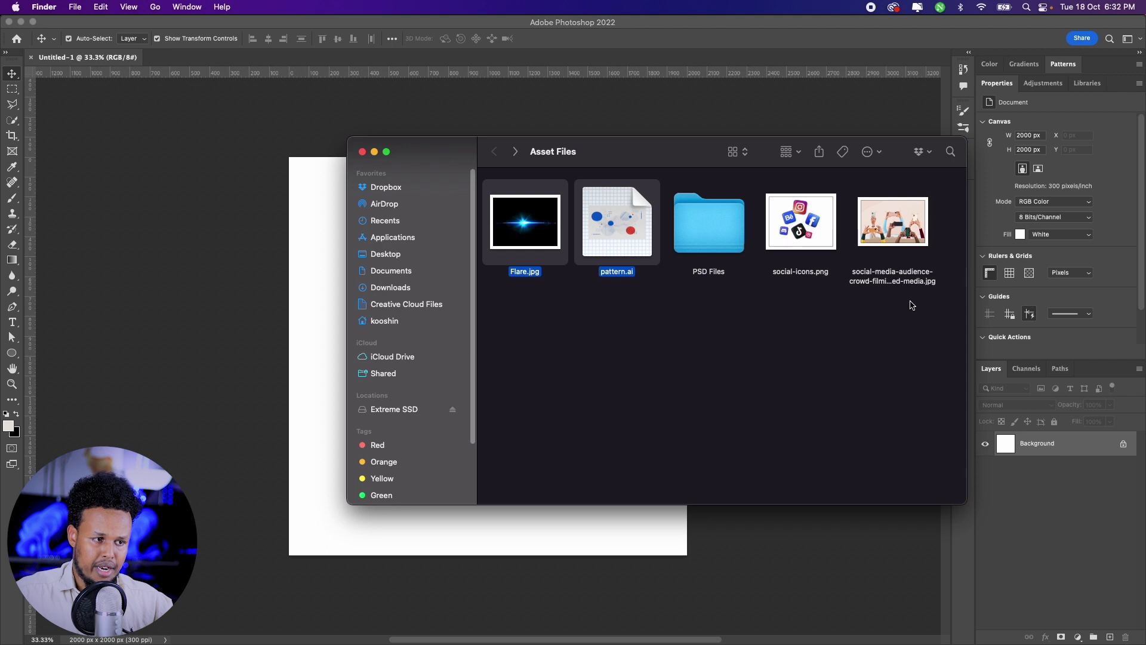
pyautogui.moveTo(919, 308); pyautogui.dragTo(817, 227)
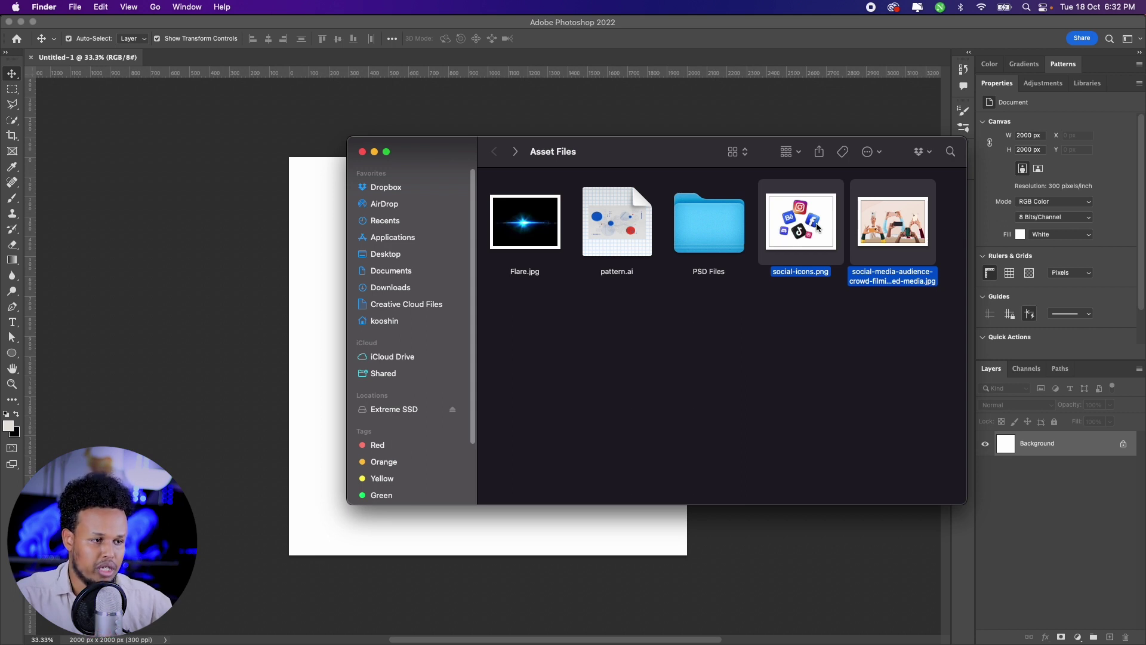
pyautogui.click(731, 255)
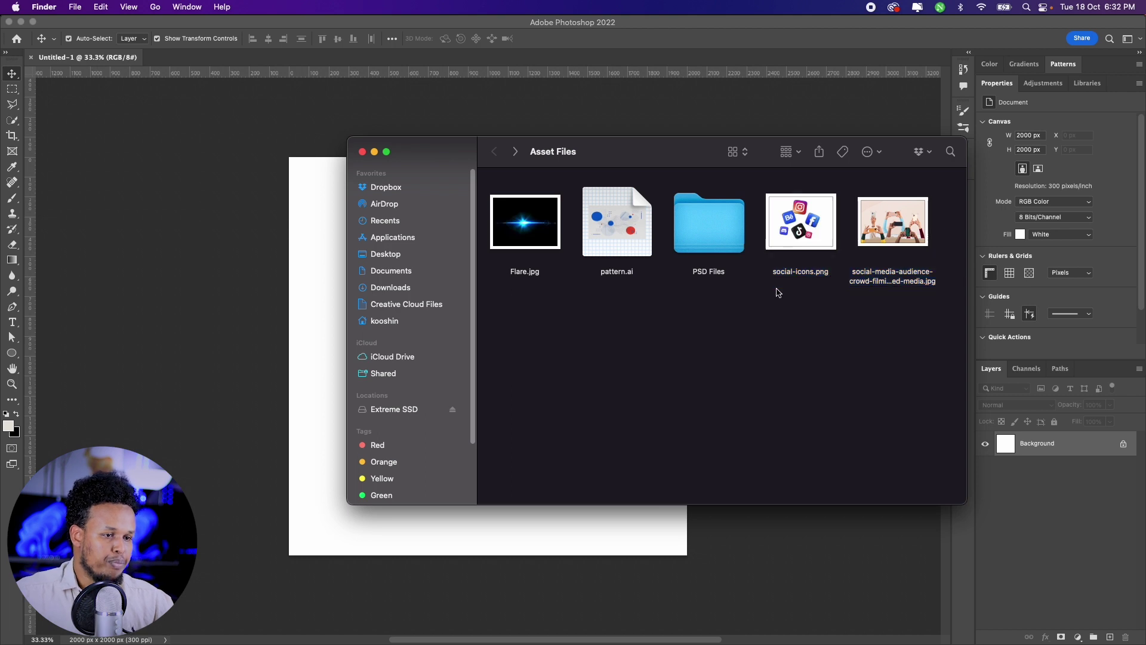
pyautogui.click(299, 252)
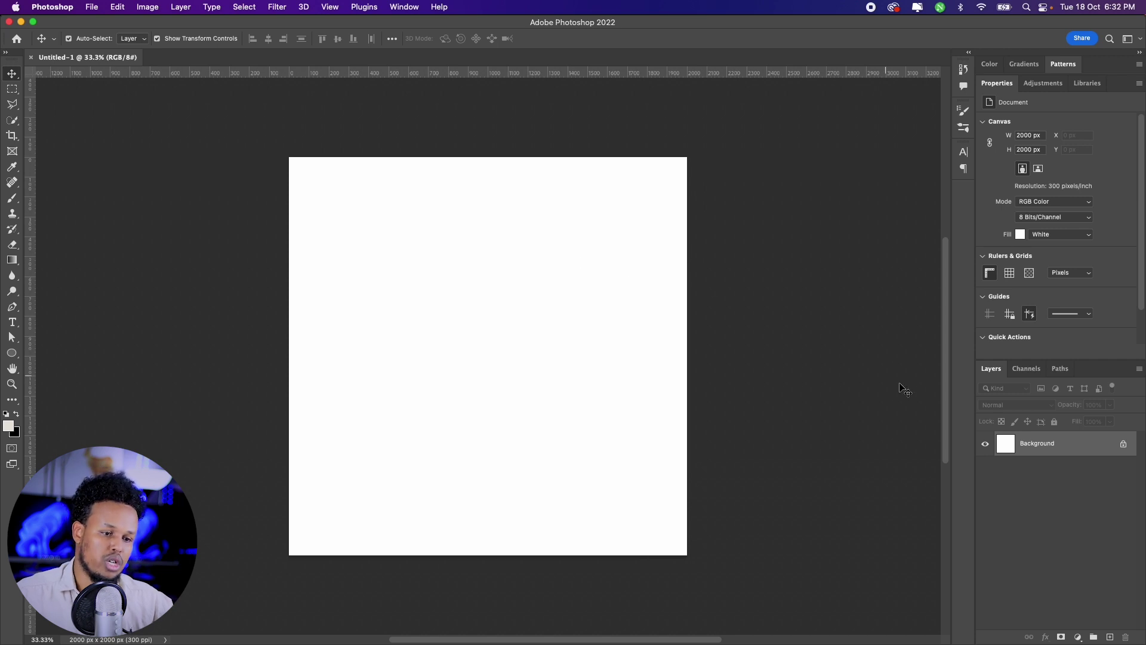
# - Add a Gradient Fill layer above the background and open its gradient in the Gradient Editor
pyautogui.click(1080, 637)
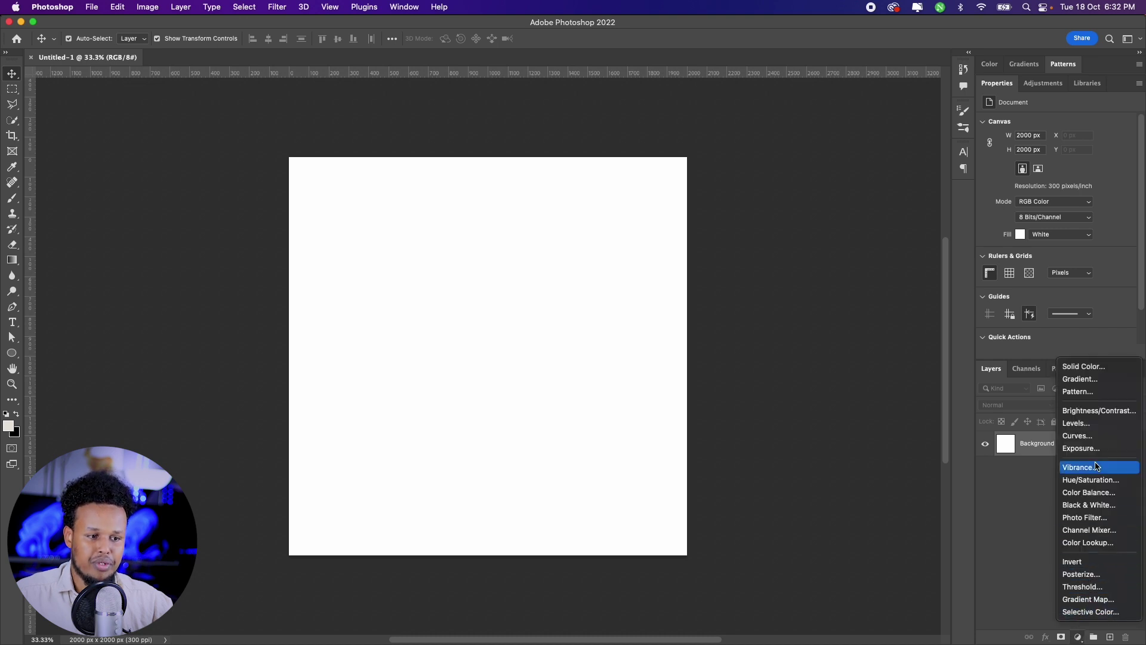
pyautogui.click(1089, 385)
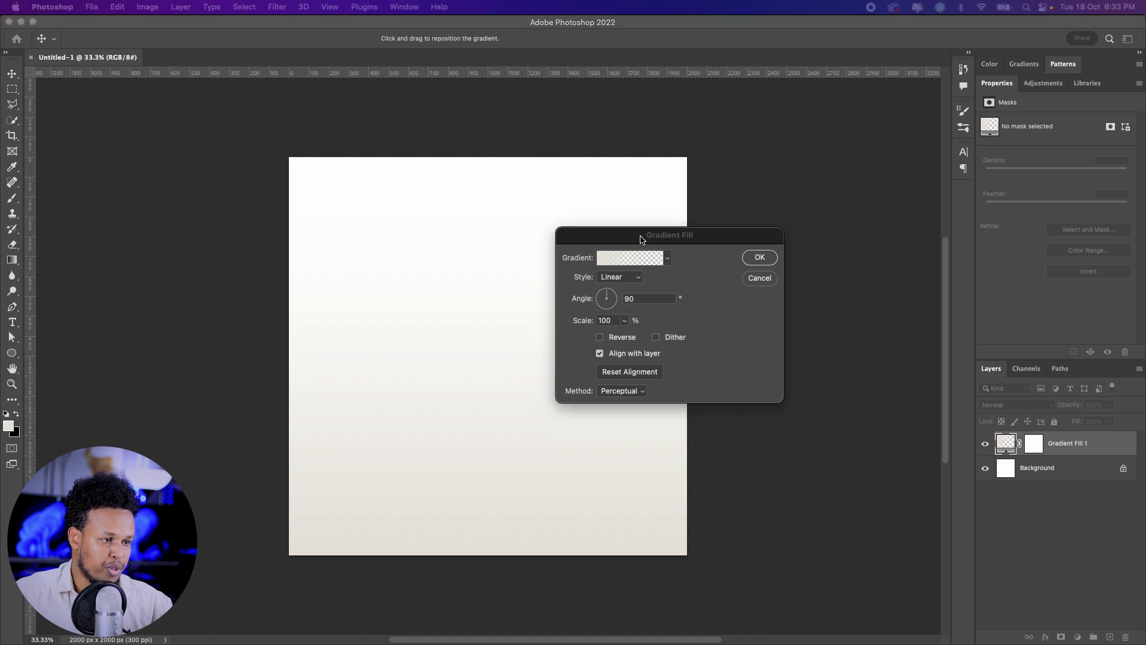
pyautogui.moveTo(639, 237); pyautogui.dragTo(659, 208)
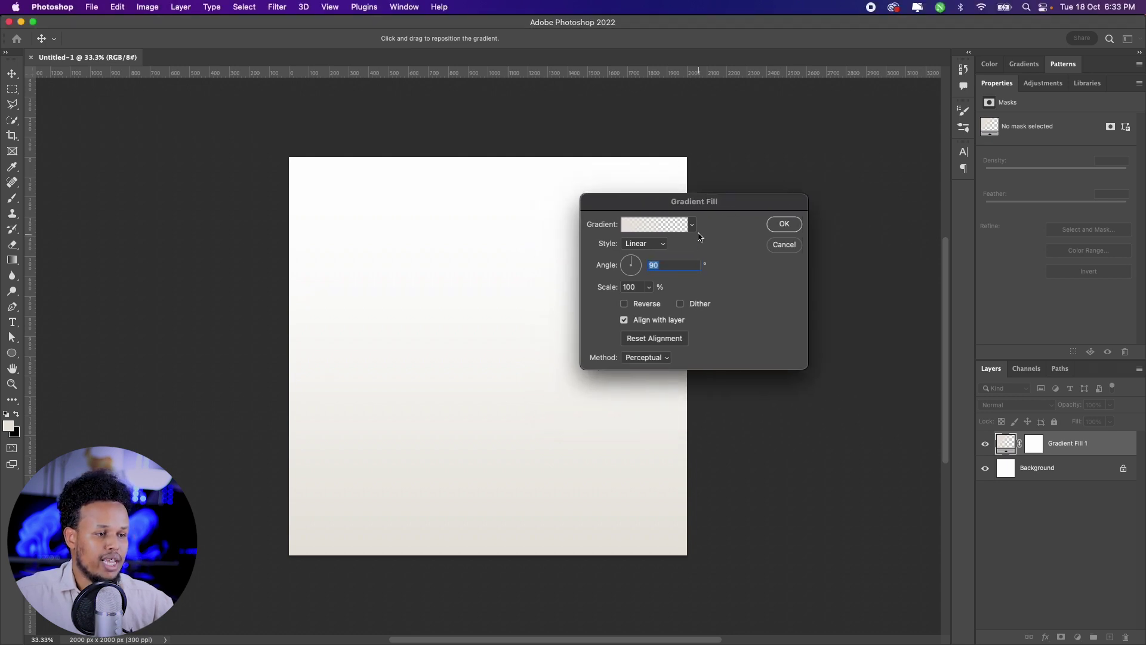
pyautogui.click(693, 226)
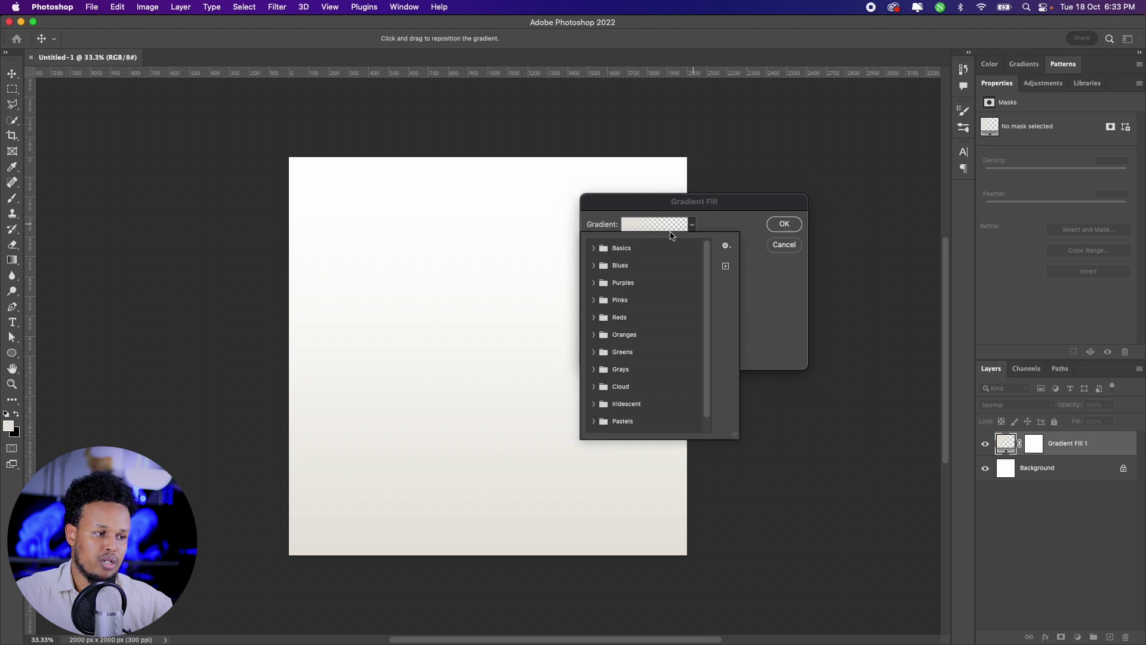
pyautogui.click(651, 228)
pyautogui.moveTo(669, 243); pyautogui.dragTo(675, 208)
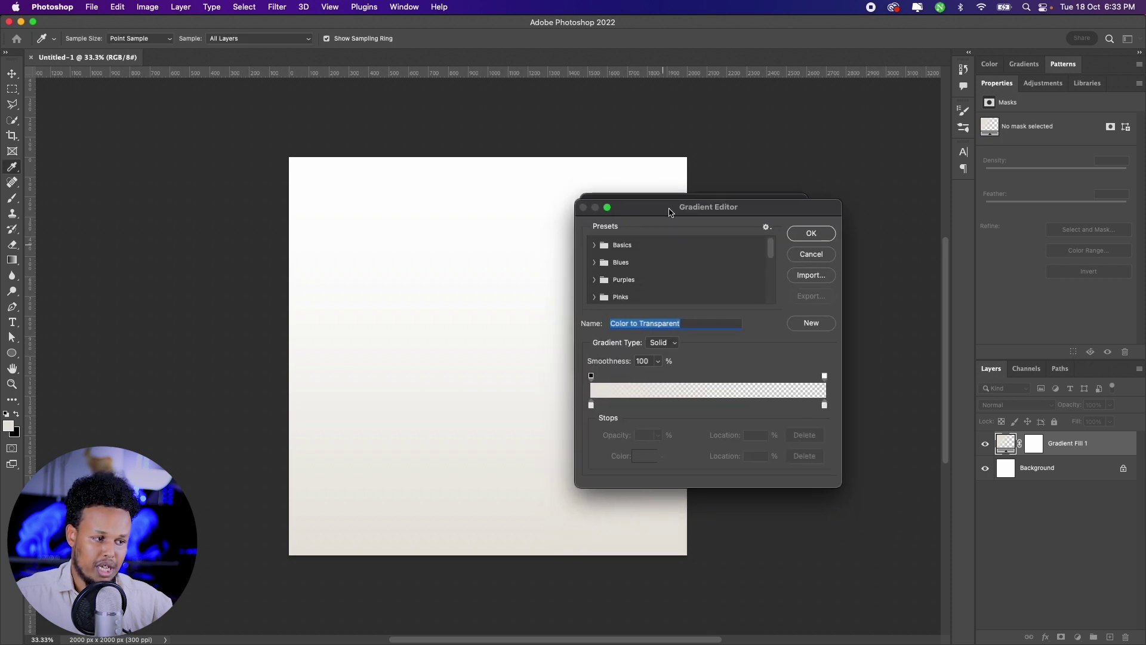
# - Edit the gradient to run from #4900c6 to #5400ff, right opacity stop at 100%
pyautogui.click(596, 401)
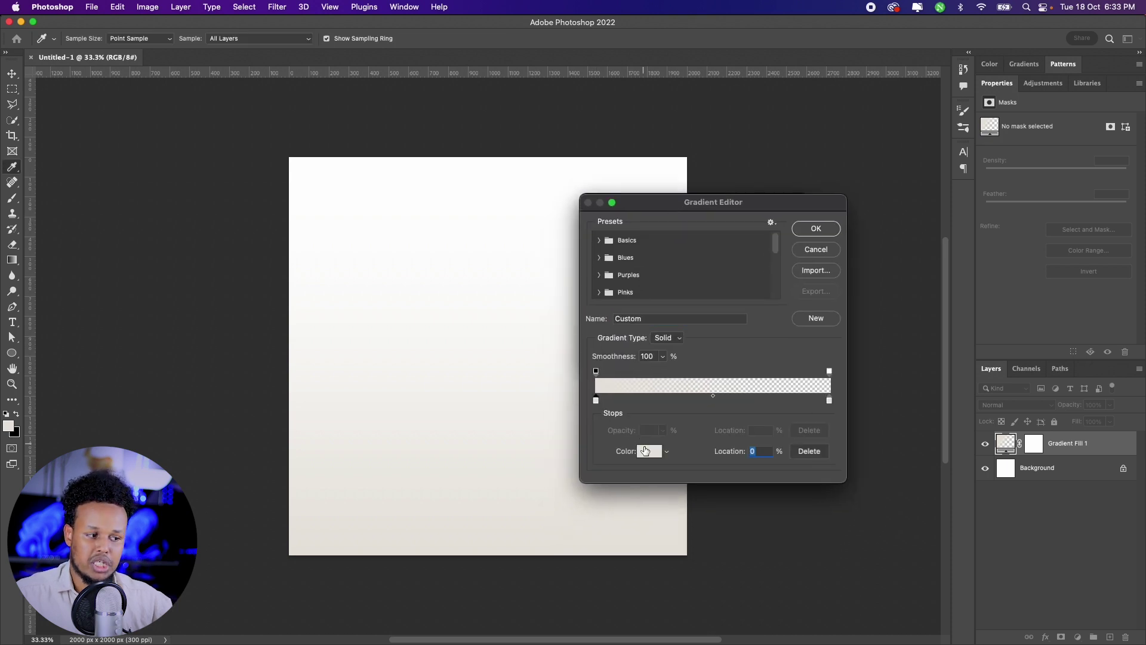
pyautogui.click(646, 450)
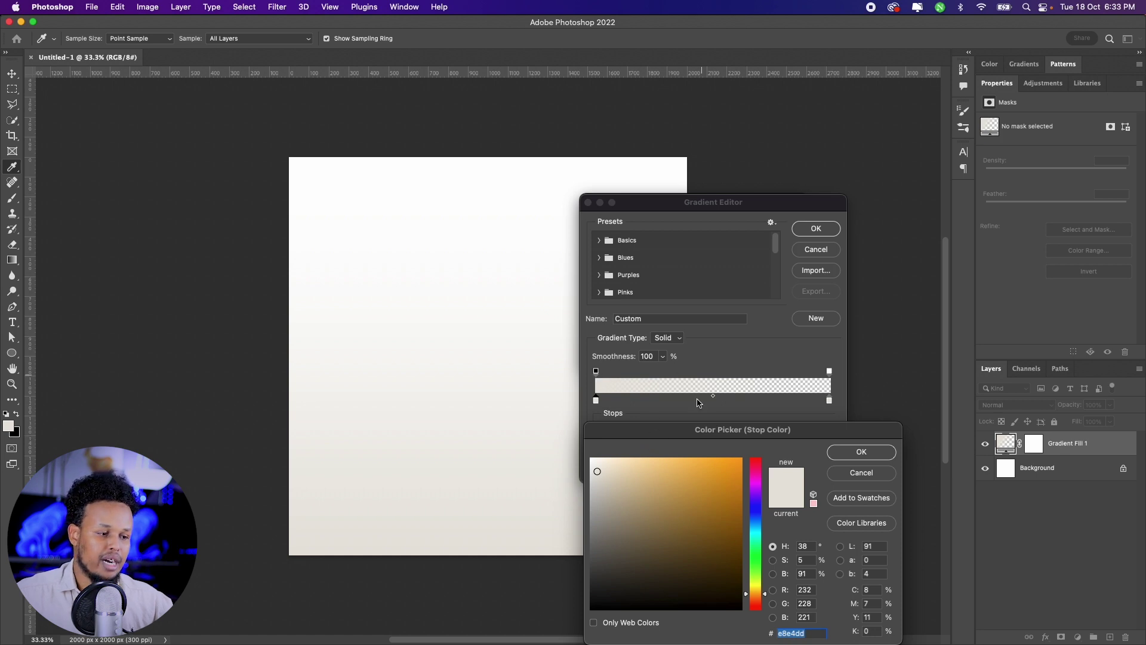
pyautogui.moveTo(734, 432); pyautogui.dragTo(742, 336)
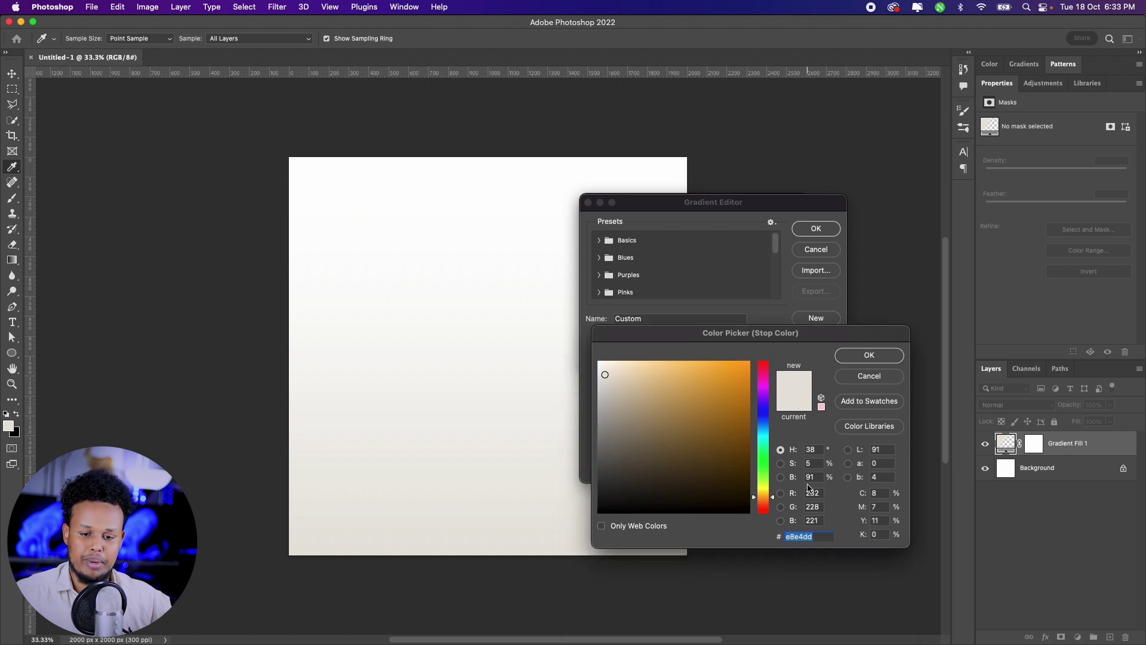
pyautogui.write('4900c6')
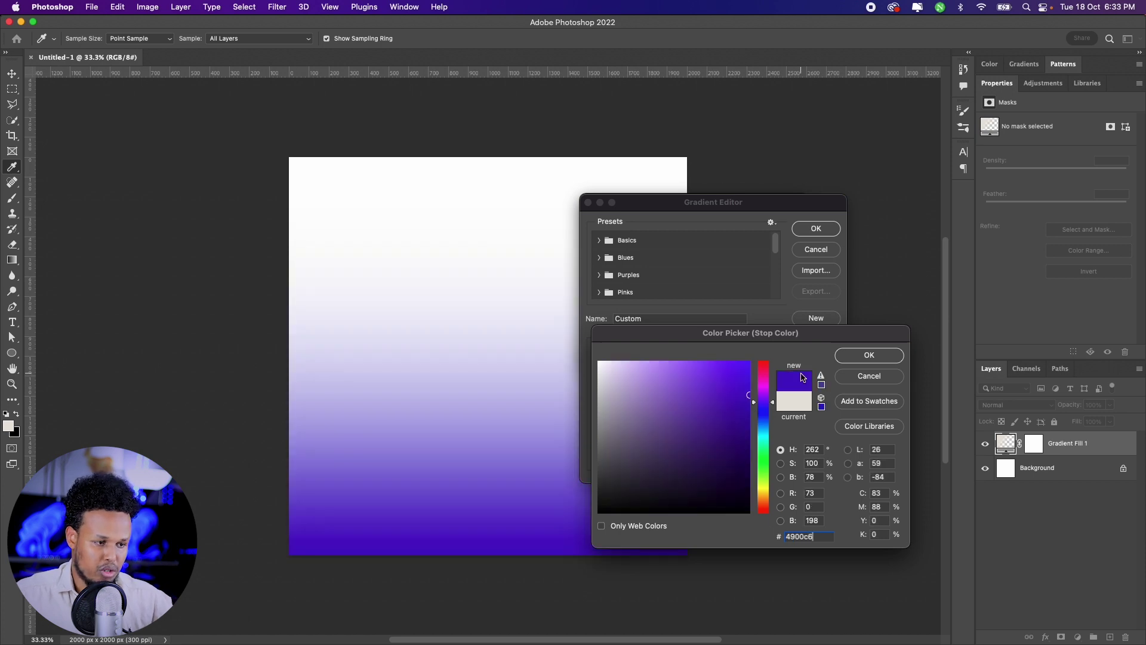
pyautogui.click(869, 355)
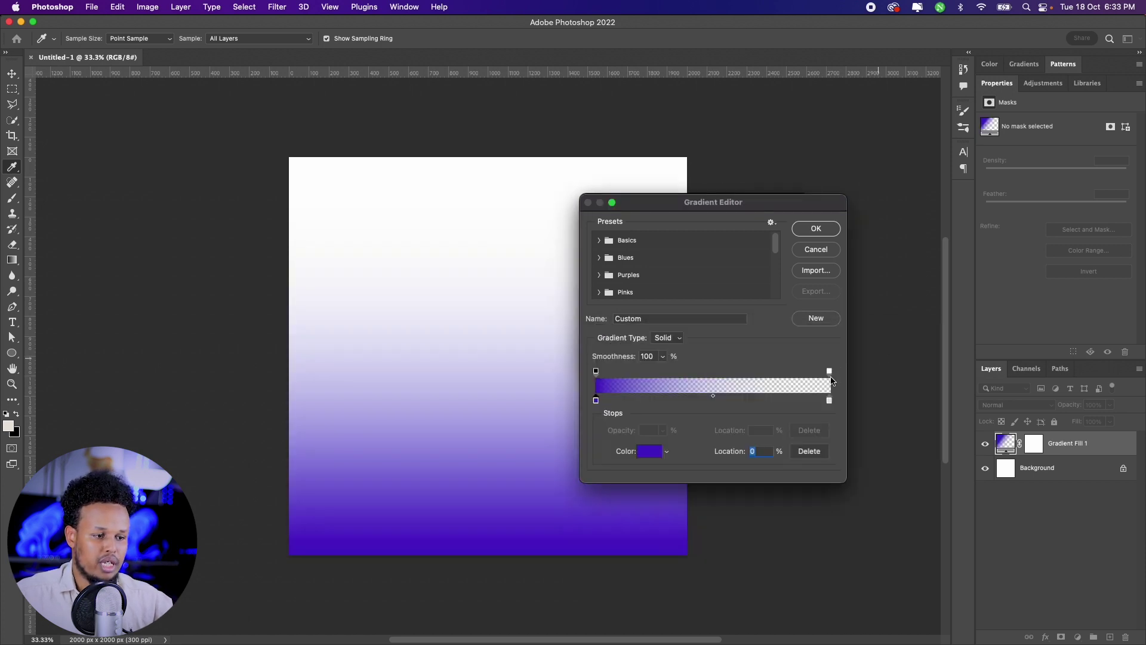
pyautogui.doubleClick(829, 400)
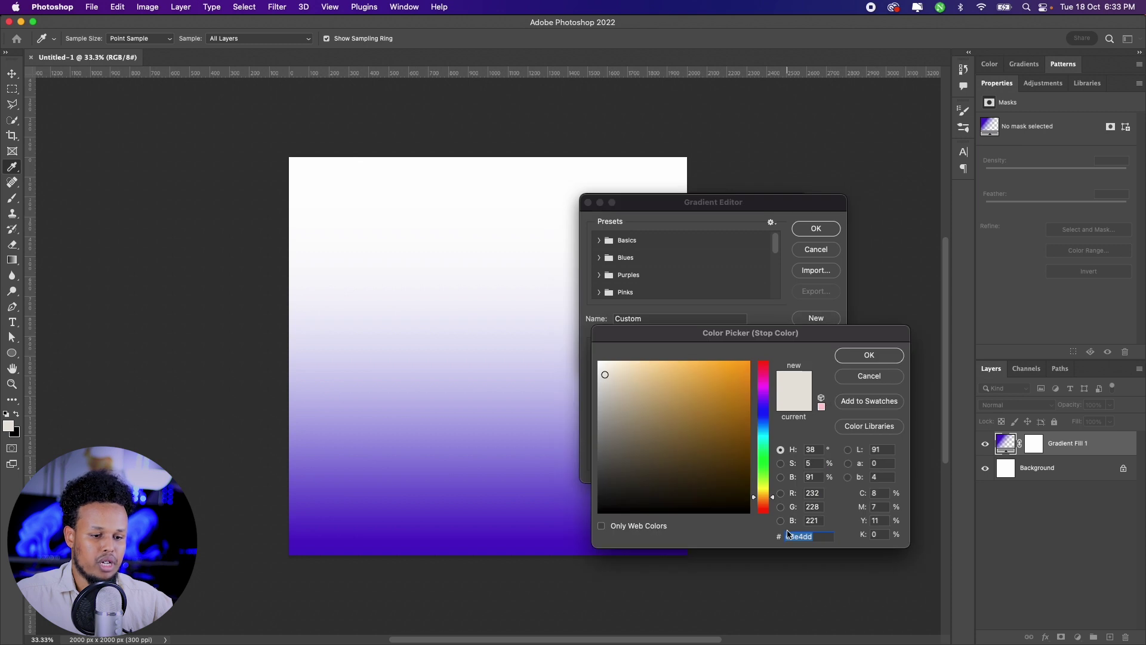
pyautogui.write('5400ff')
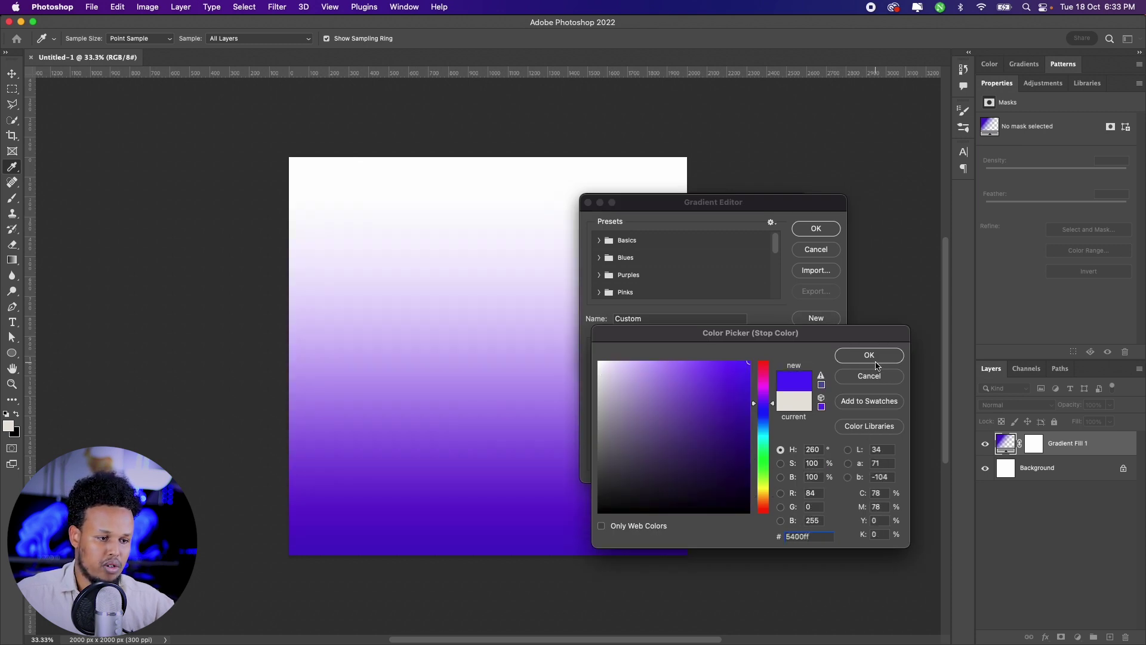
pyautogui.click(870, 356)
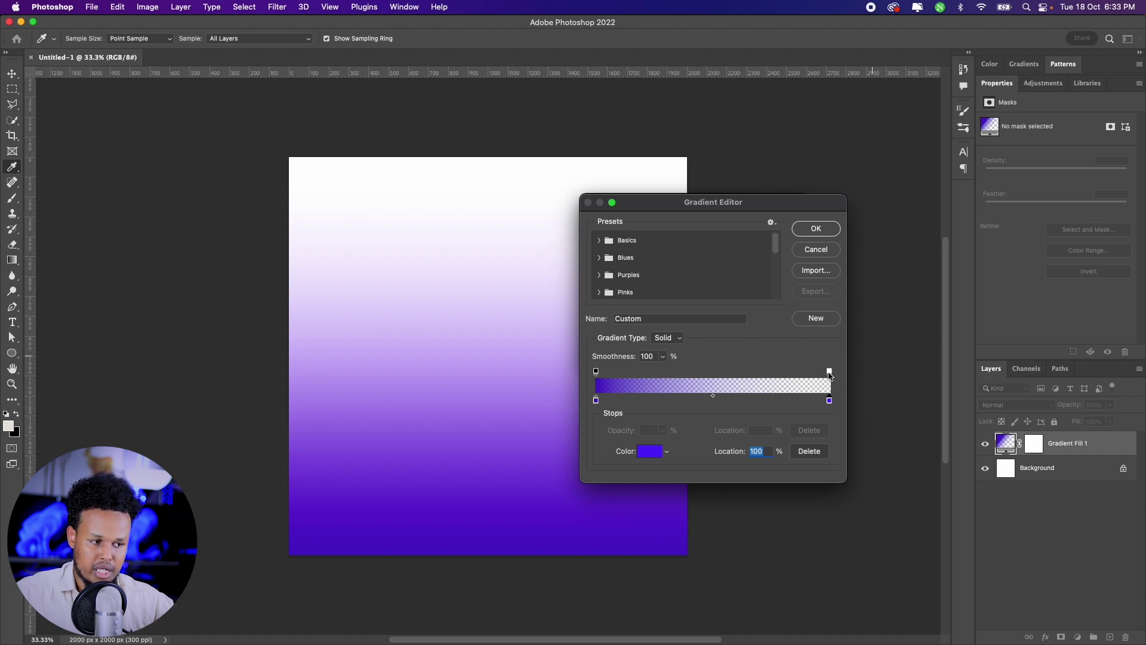
pyautogui.click(830, 373)
pyautogui.click(663, 432)
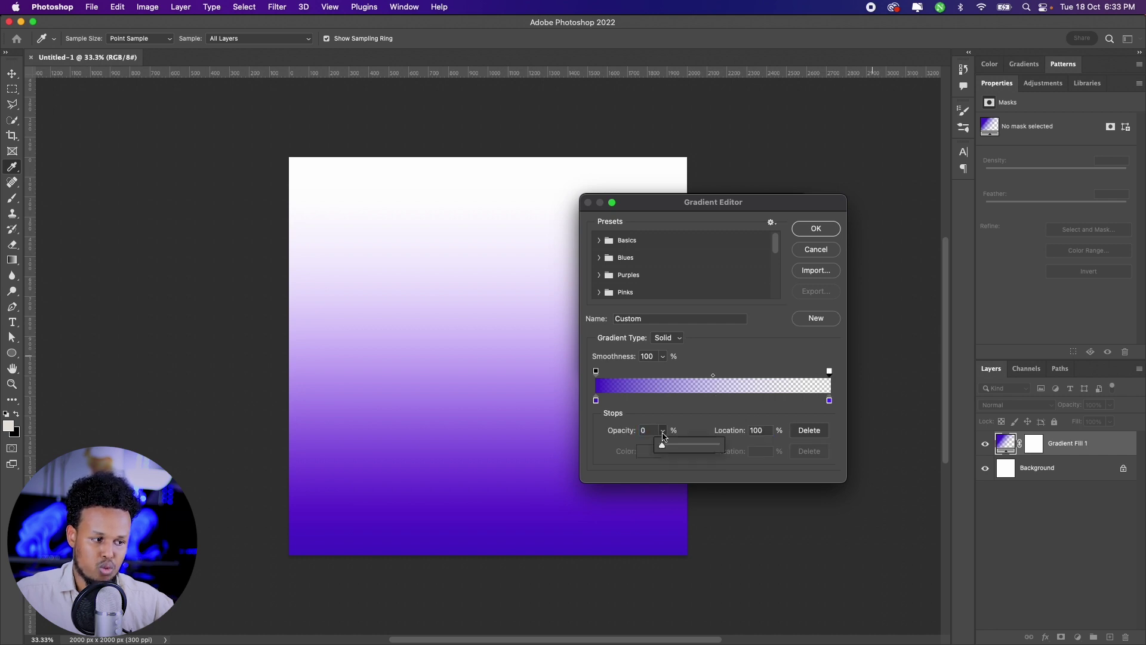
pyautogui.moveTo(669, 446); pyautogui.dragTo(719, 446)
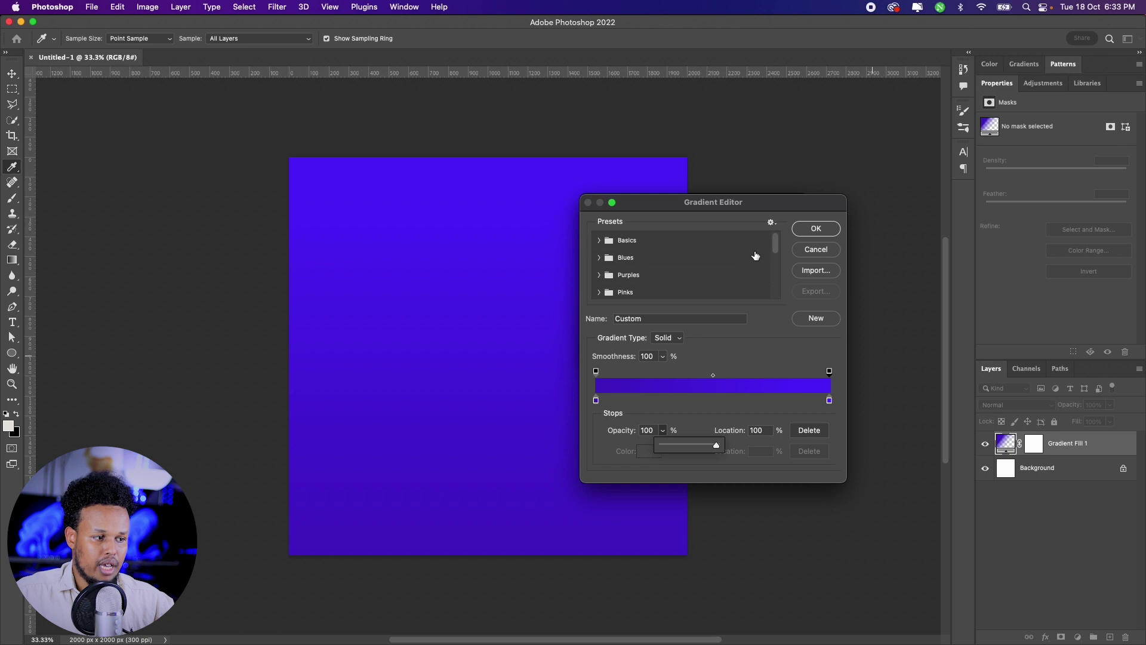
pyautogui.click(816, 230)
# - Make the gradient fill Radial, reversed and rescaled, and apply it
pyautogui.click(649, 245)
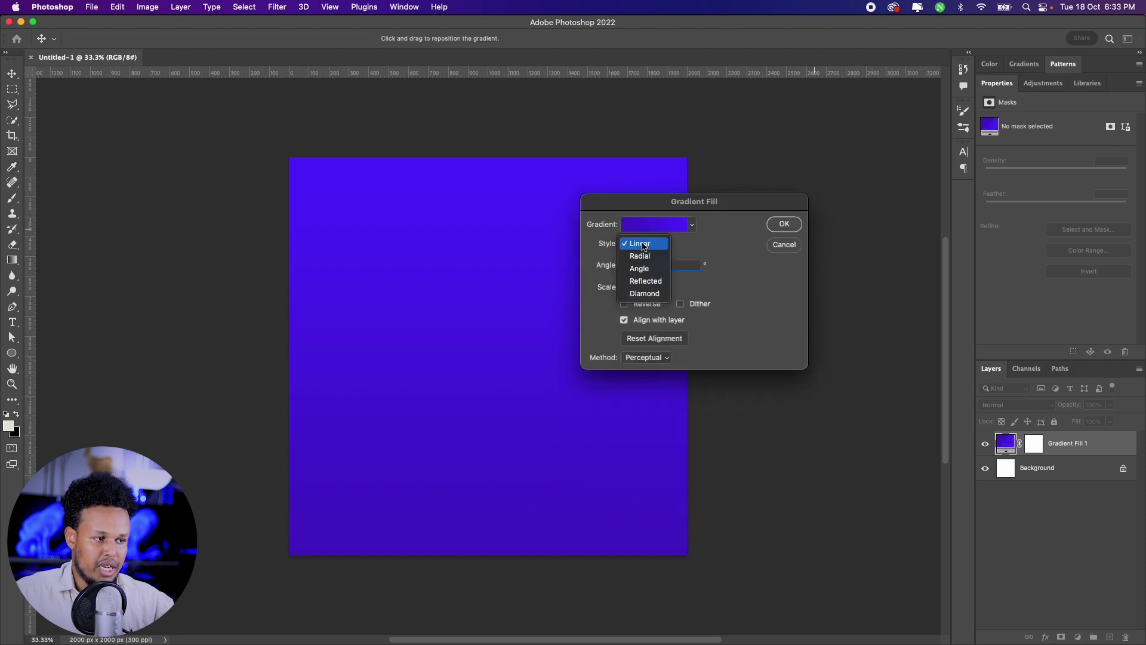
pyautogui.click(645, 258)
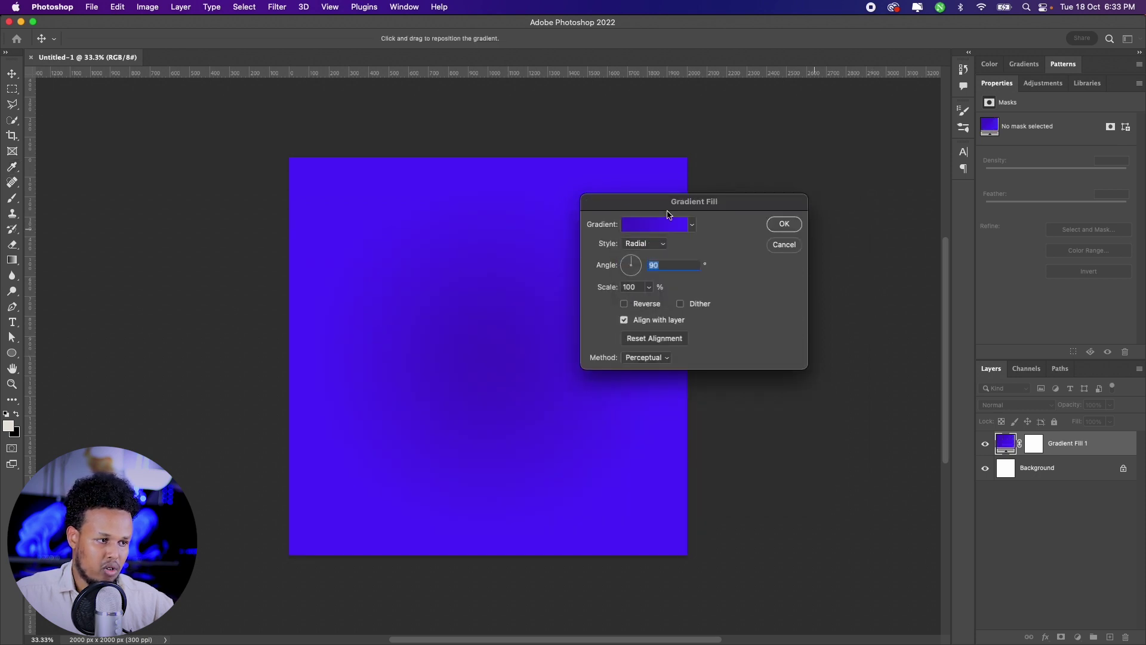
pyautogui.moveTo(681, 204); pyautogui.dragTo(789, 244)
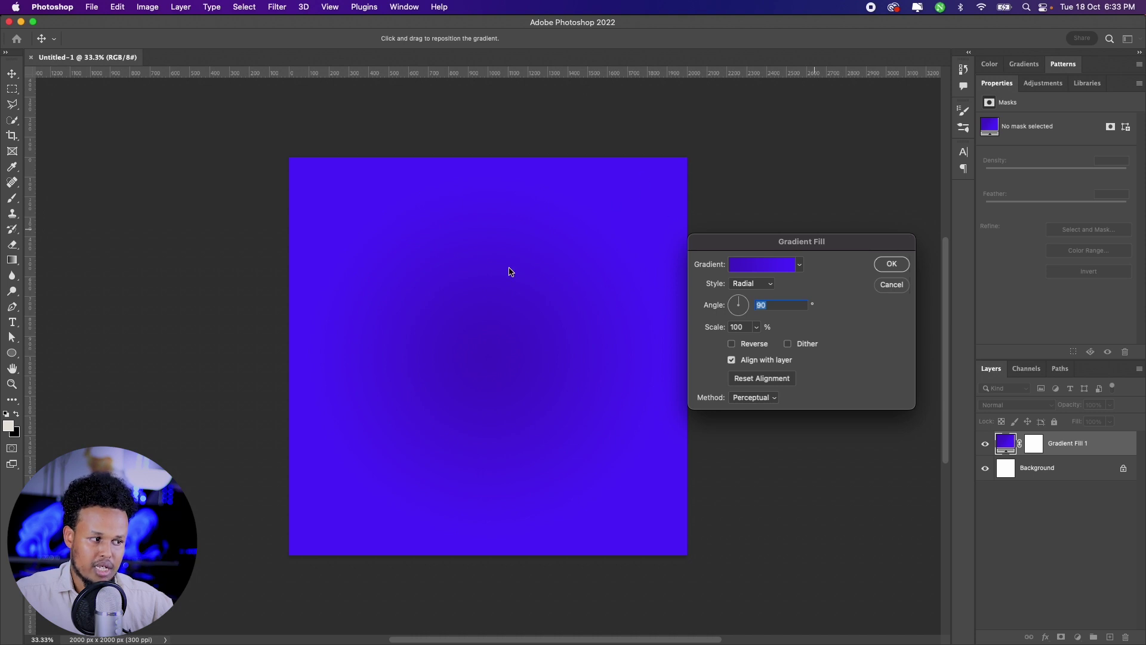
pyautogui.click(732, 345)
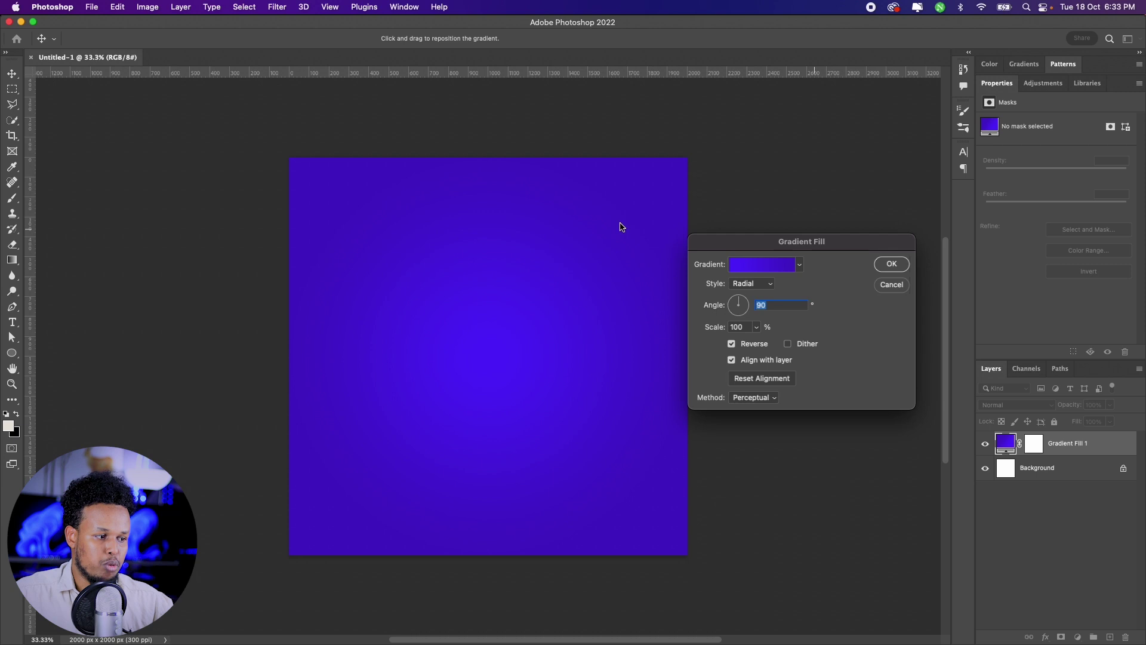
pyautogui.click(757, 327)
pyautogui.moveTo(755, 344); pyautogui.dragTo(759, 347)
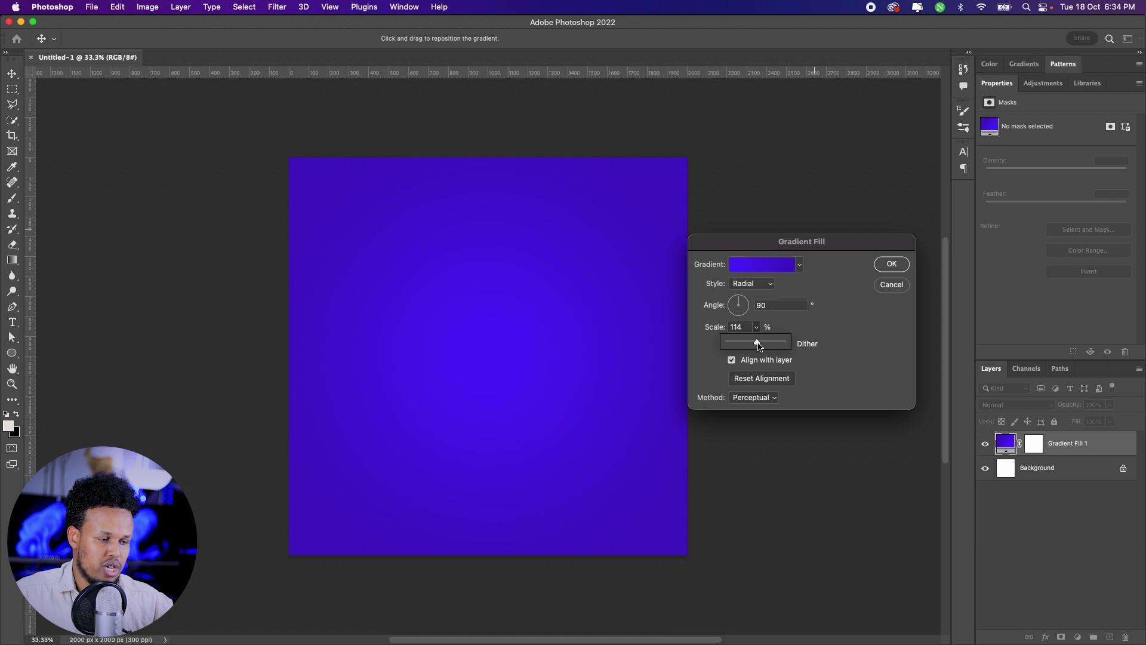
pyautogui.click(891, 265)
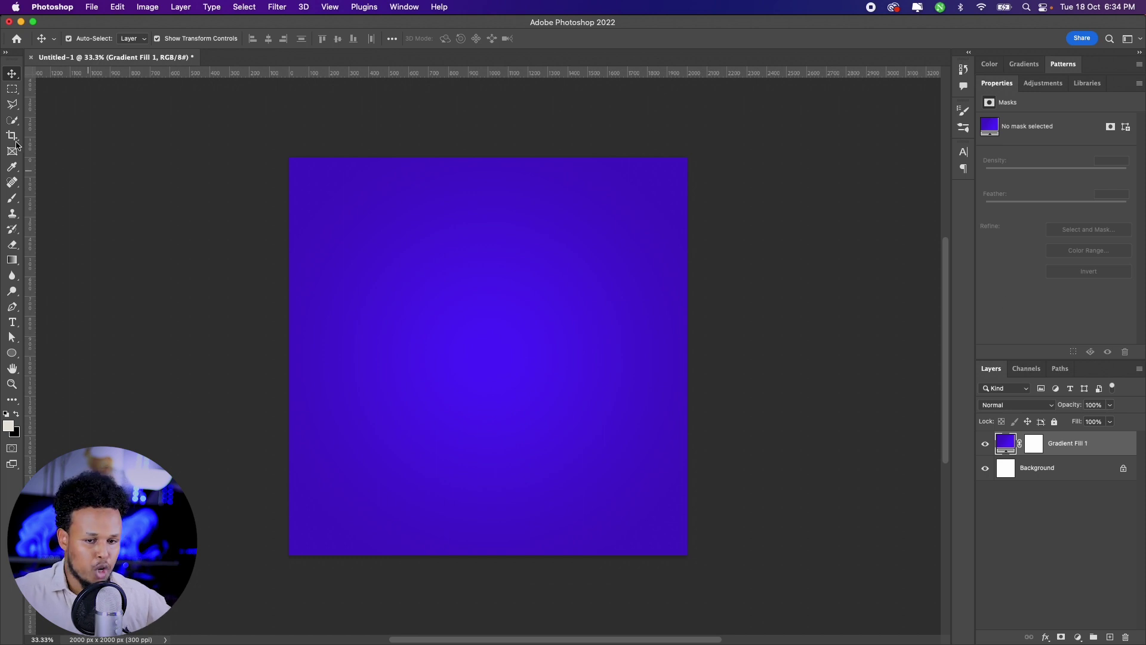
# - Open the hands-with-phones social media JPG as a new document
pyautogui.press('super+o')
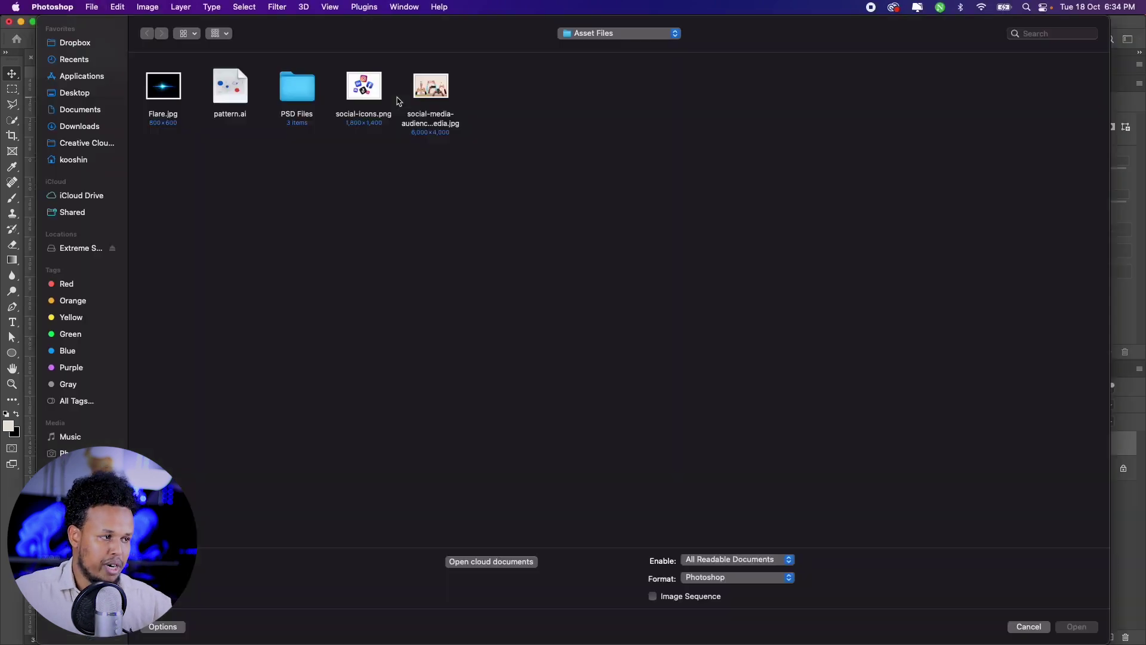
pyautogui.moveTo(364, 161); pyautogui.dragTo(512, 77)
pyautogui.click(431, 86)
pyautogui.click(1077, 626)
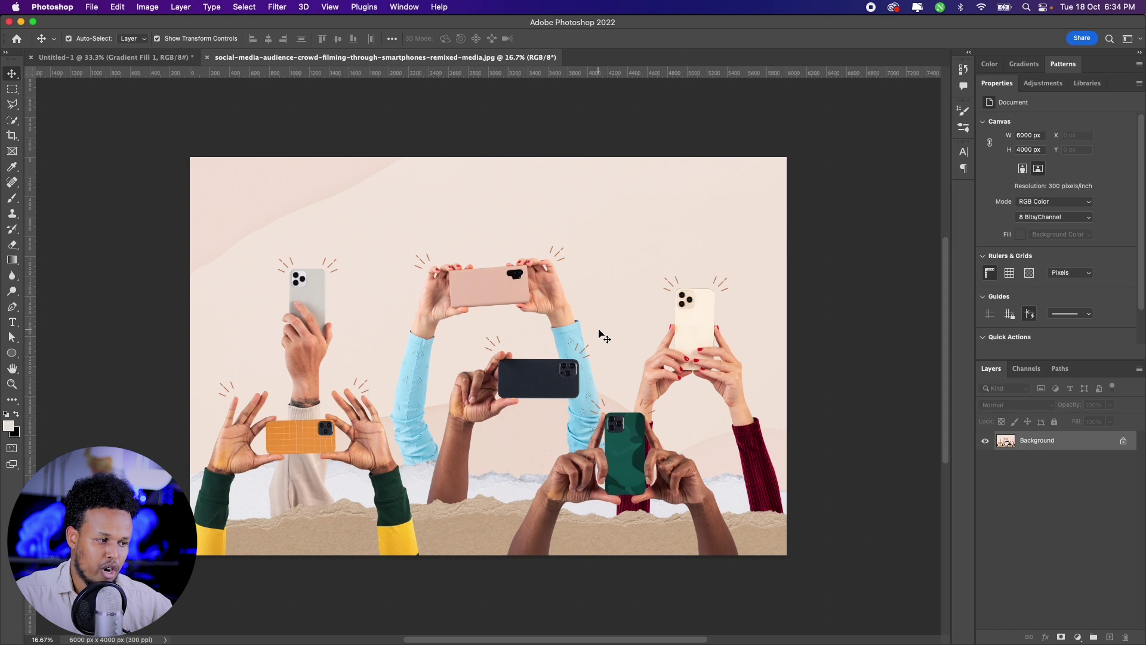
# - Zoom in on the black phone in the photo
pyautogui.press('z')
pyautogui.moveTo(502, 400)
pyautogui.mouseDown()
pyautogui.moveTo(537, 414)
pyautogui.moveTo(553, 317)
pyautogui.mouseUp()
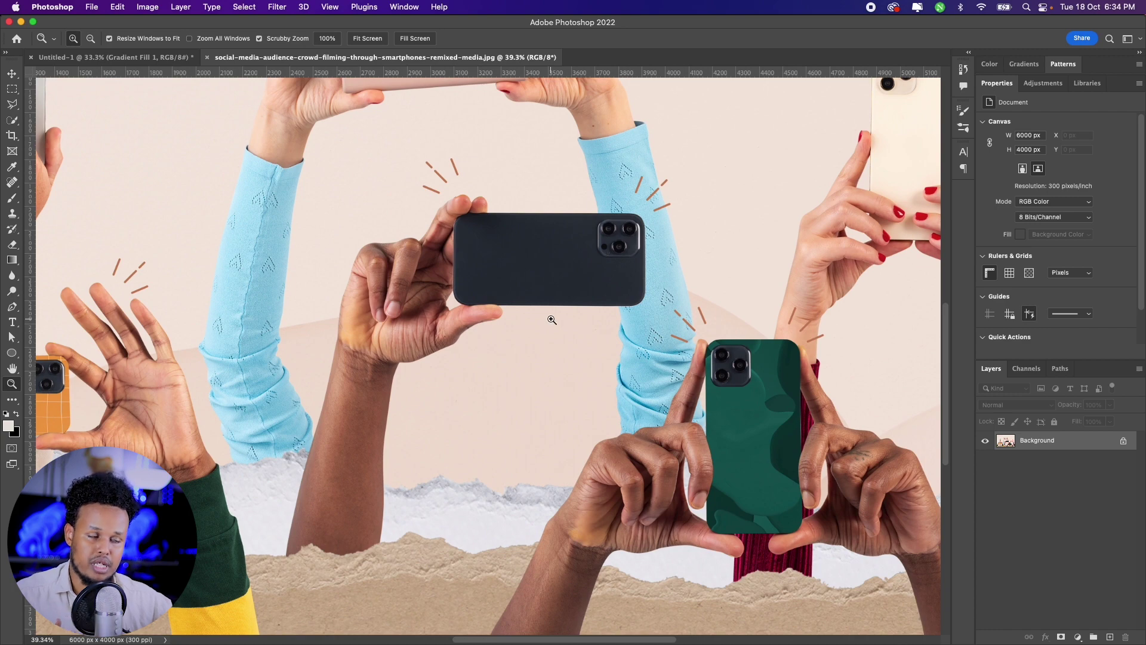
pyautogui.moveTo(485, 265); pyautogui.dragTo(542, 301)
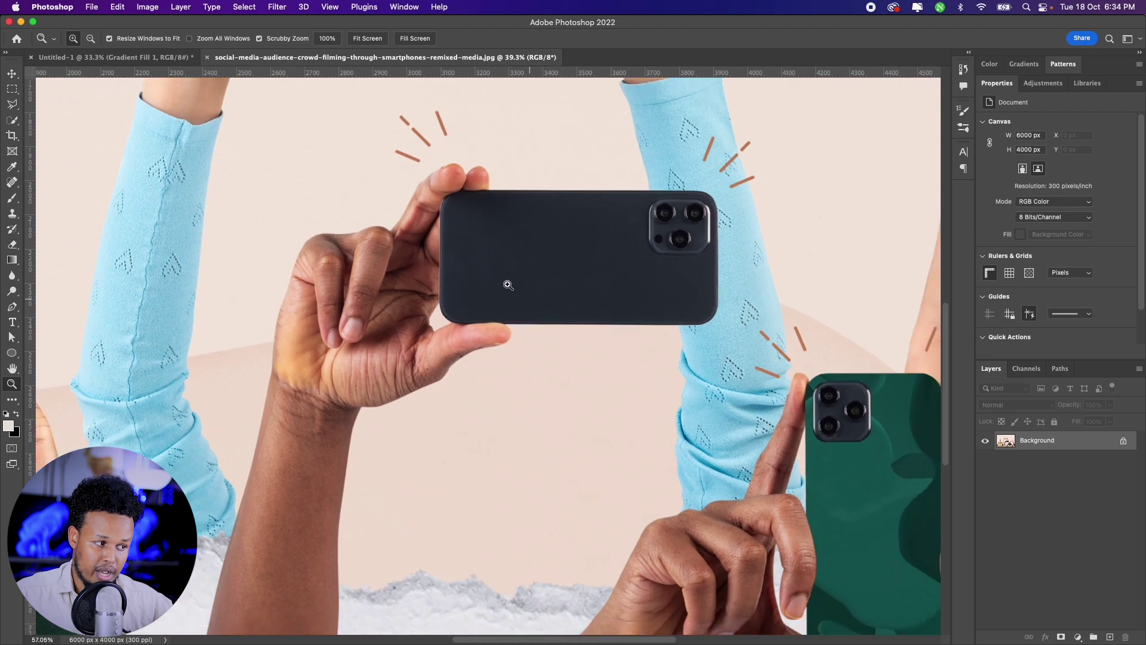
pyautogui.scroll(-10, 483, 266)
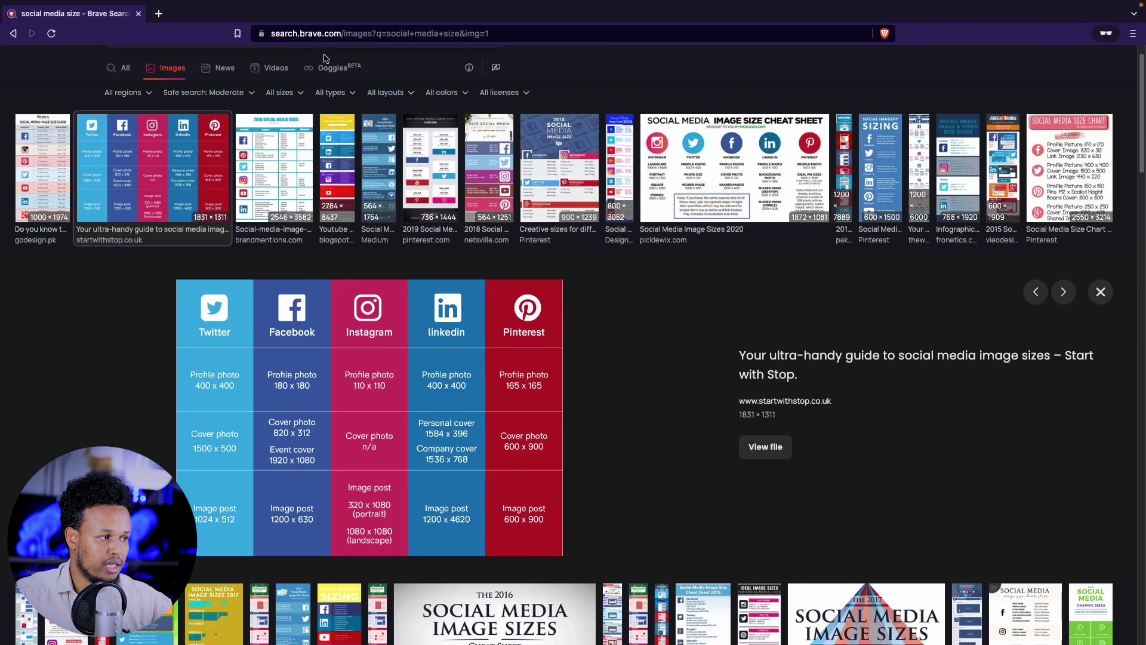
# - Open the Freepik website in a new private tab
pyautogui.click(160, 14)
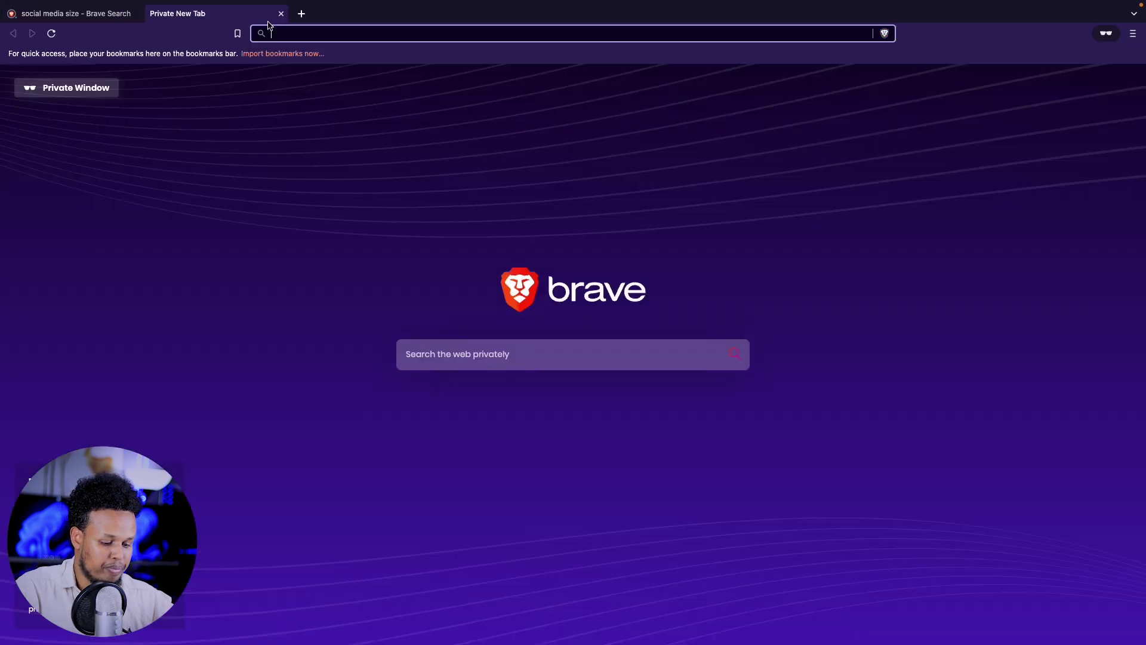
pyautogui.write('freepik')
pyautogui.press('Return')
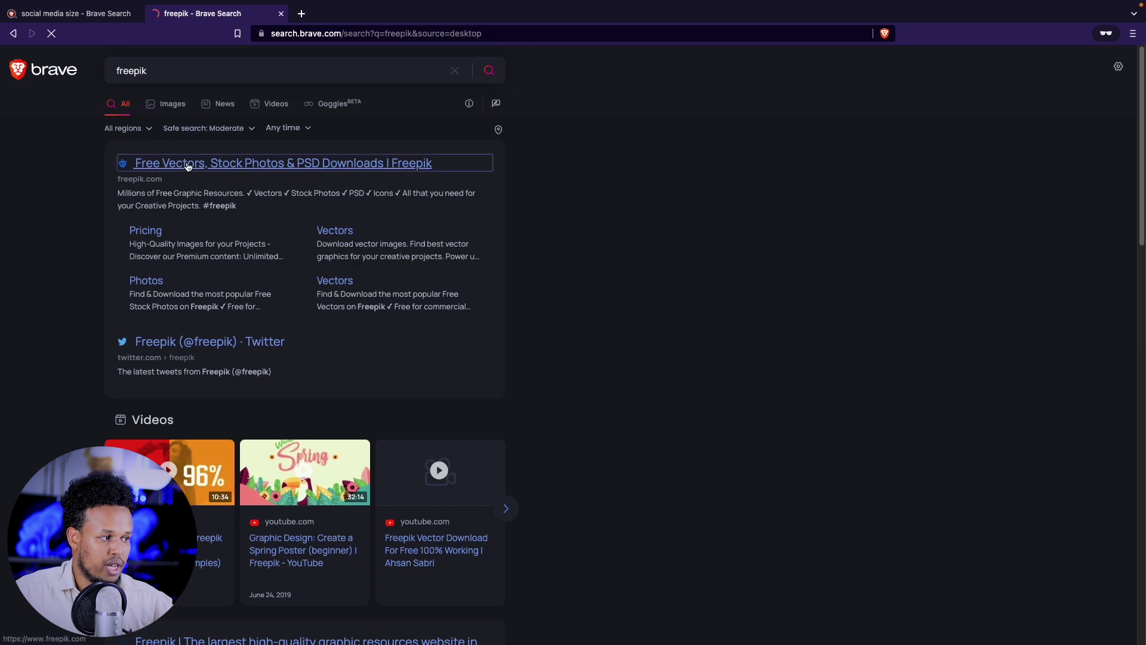
pyautogui.click(185, 162)
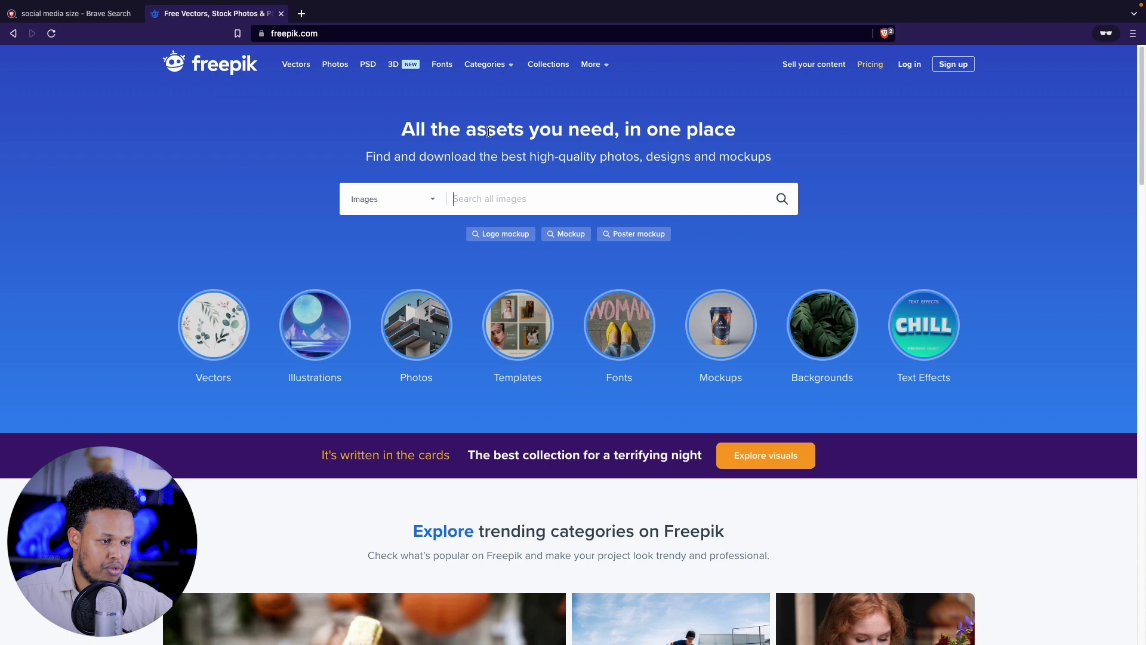
# - Search Freepik for 'social media' and filter the results to Photos only
pyautogui.click(481, 190)
pyautogui.write('social media')
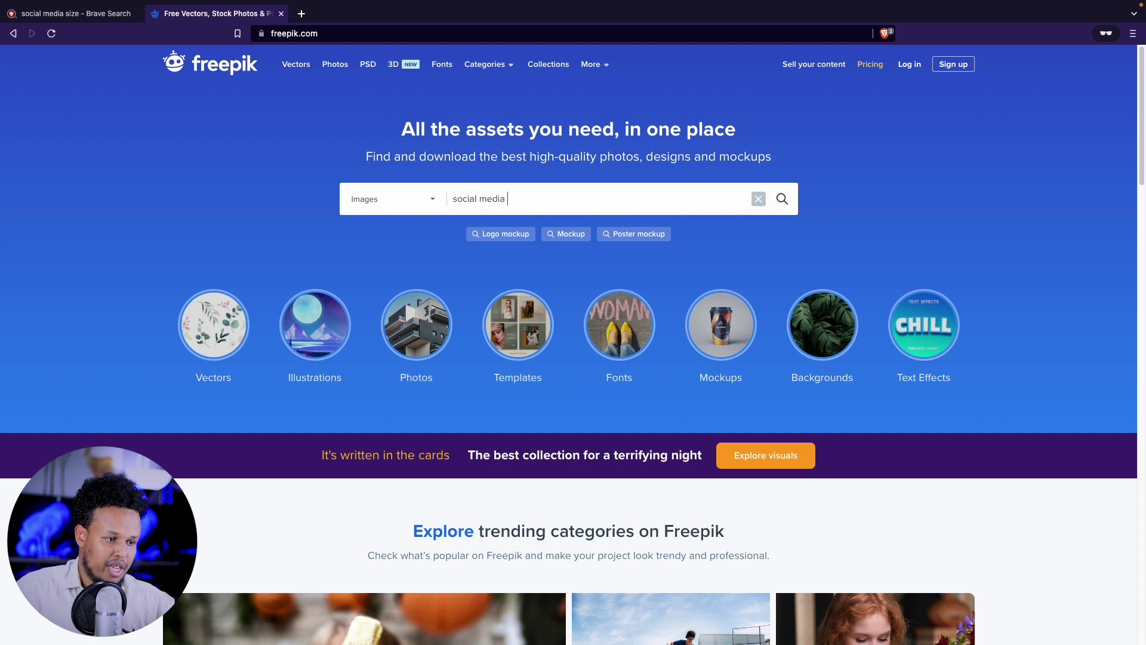
pyautogui.click(85, 421)
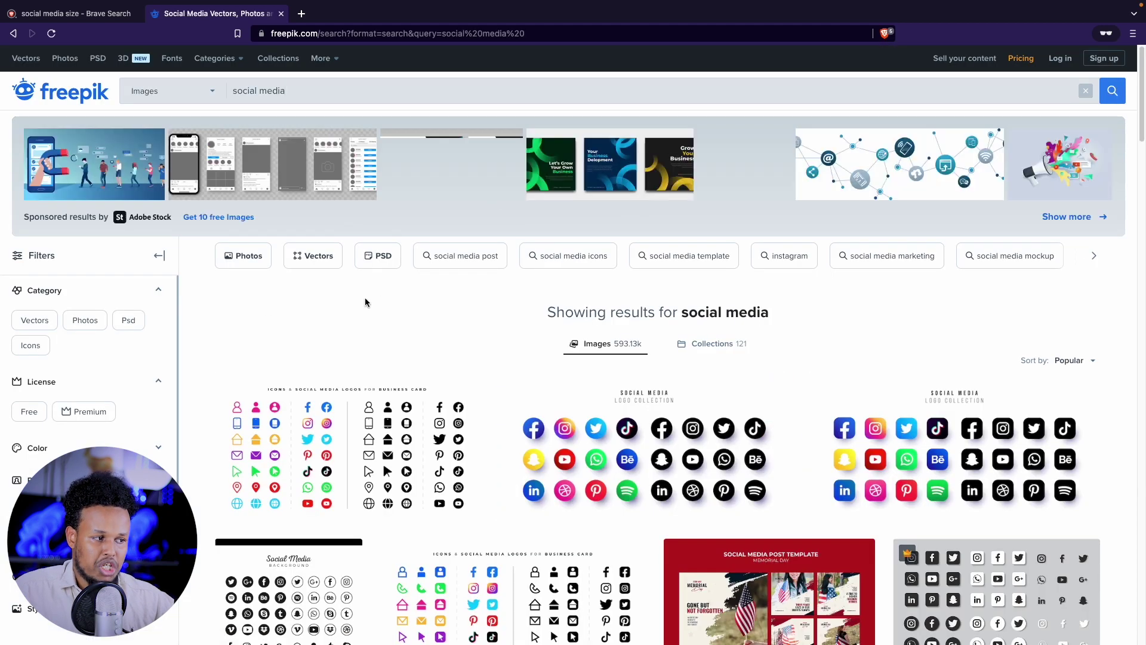
pyautogui.click(244, 261)
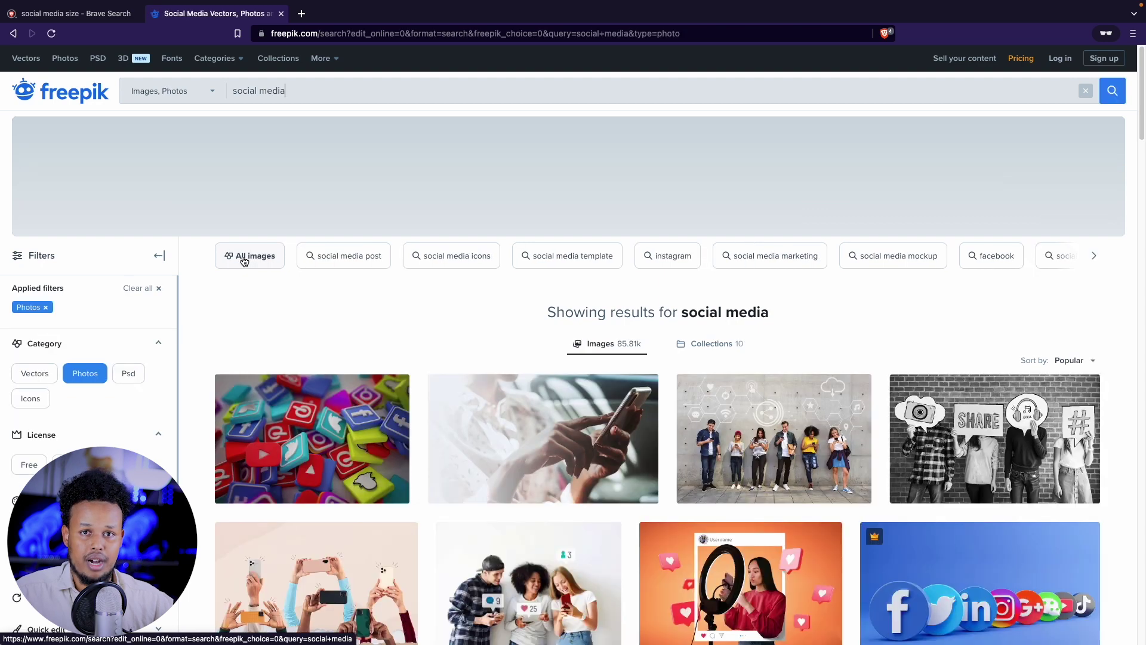
pyautogui.scroll(-3, 688, 454)
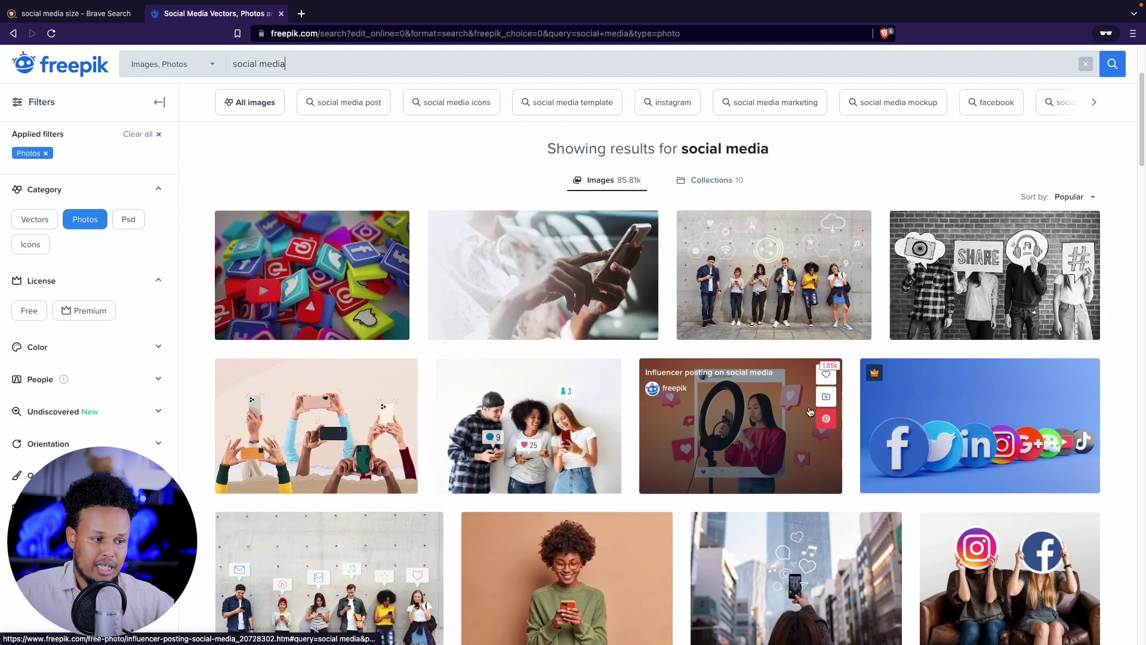
pyautogui.scroll(-4, 688, 470)
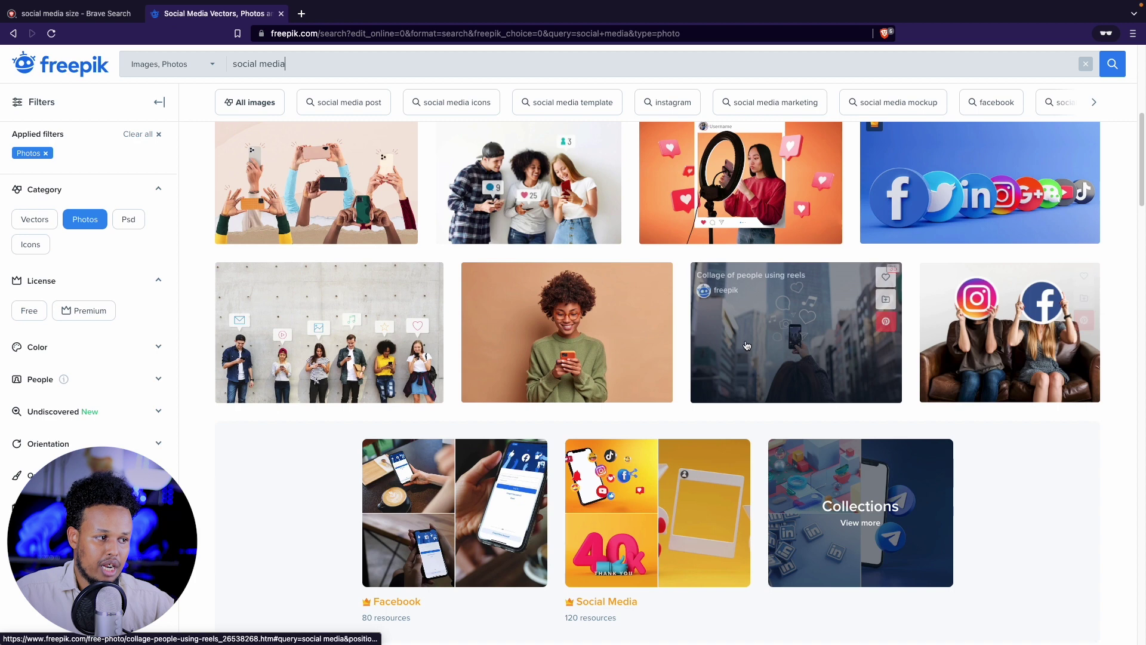
pyautogui.scroll(-1, 675, 357)
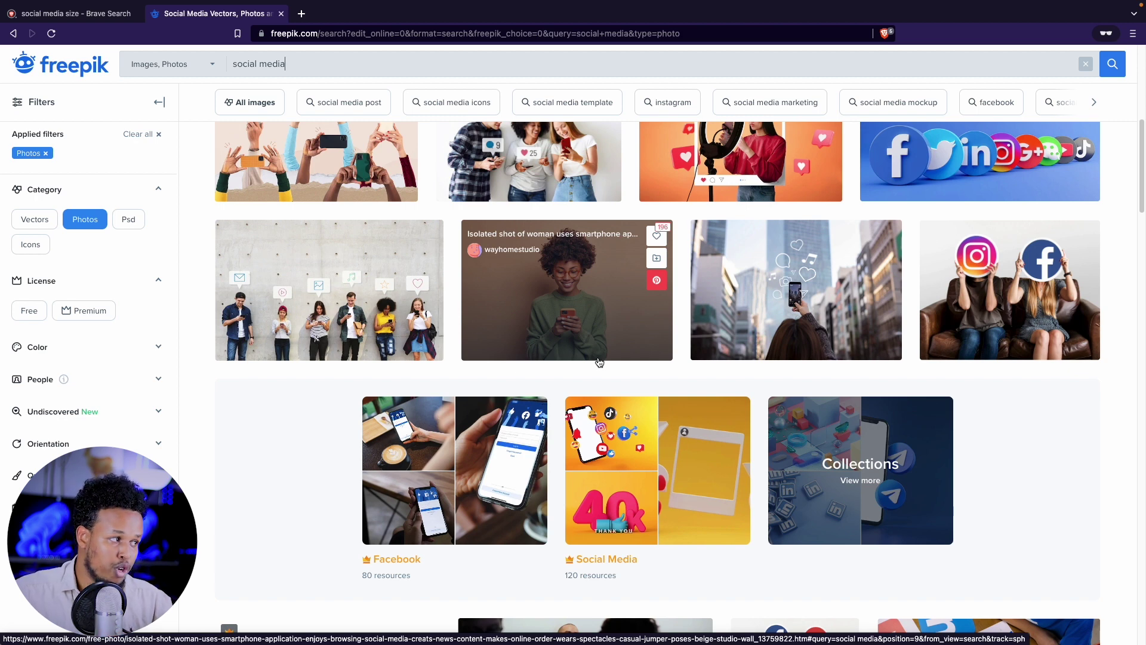
# - Open and browse Pinterest's home page in a new private tab, then return to Photoshop
pyautogui.click(302, 15)
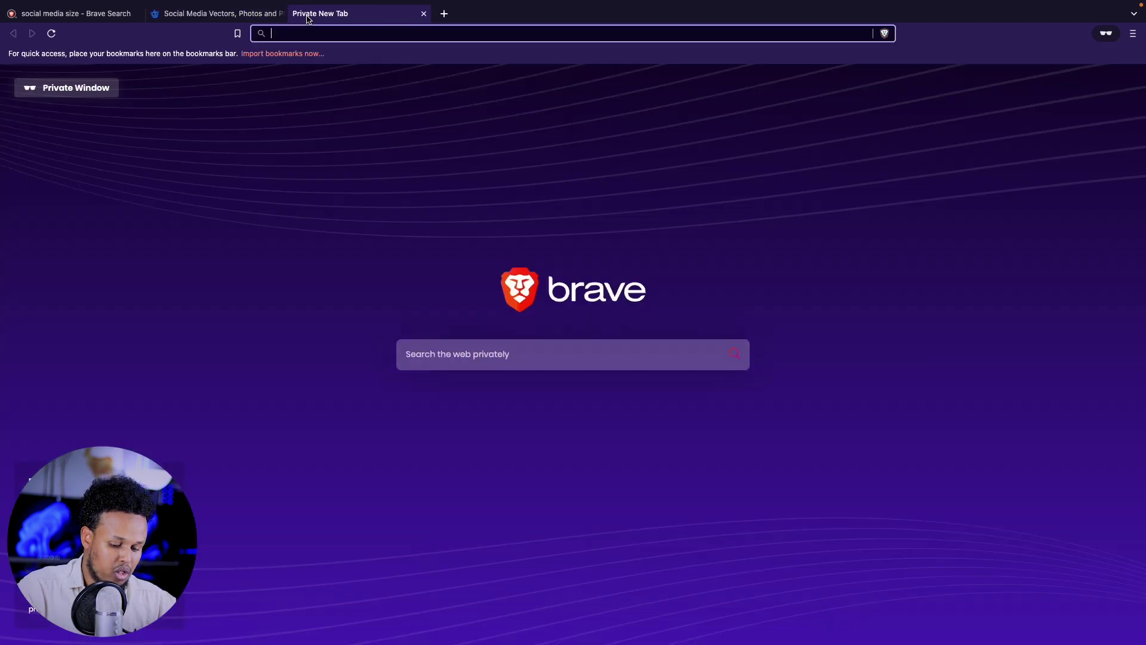
pyautogui.write('pinter')
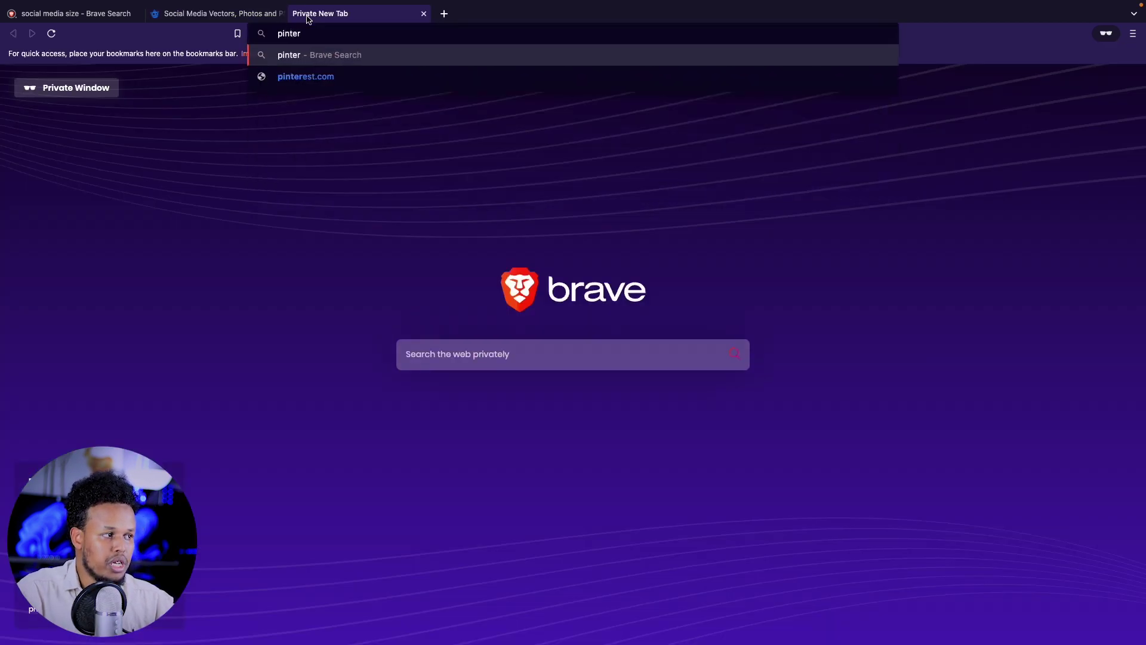
pyautogui.write('s')
pyautogui.press('Return')
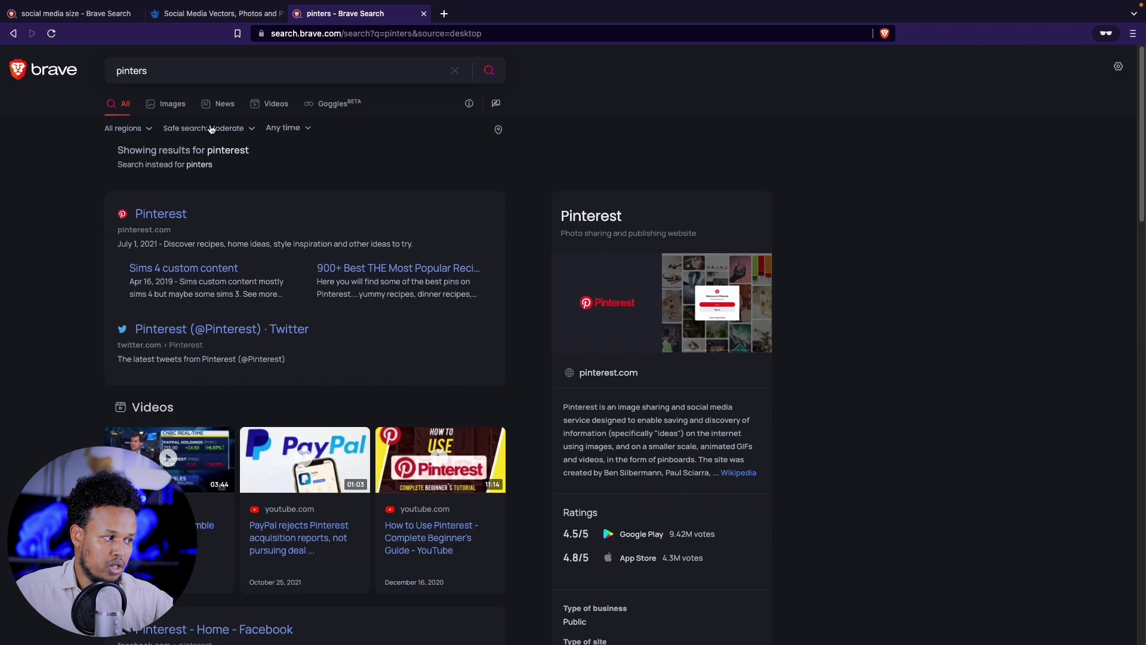
pyautogui.click(172, 215)
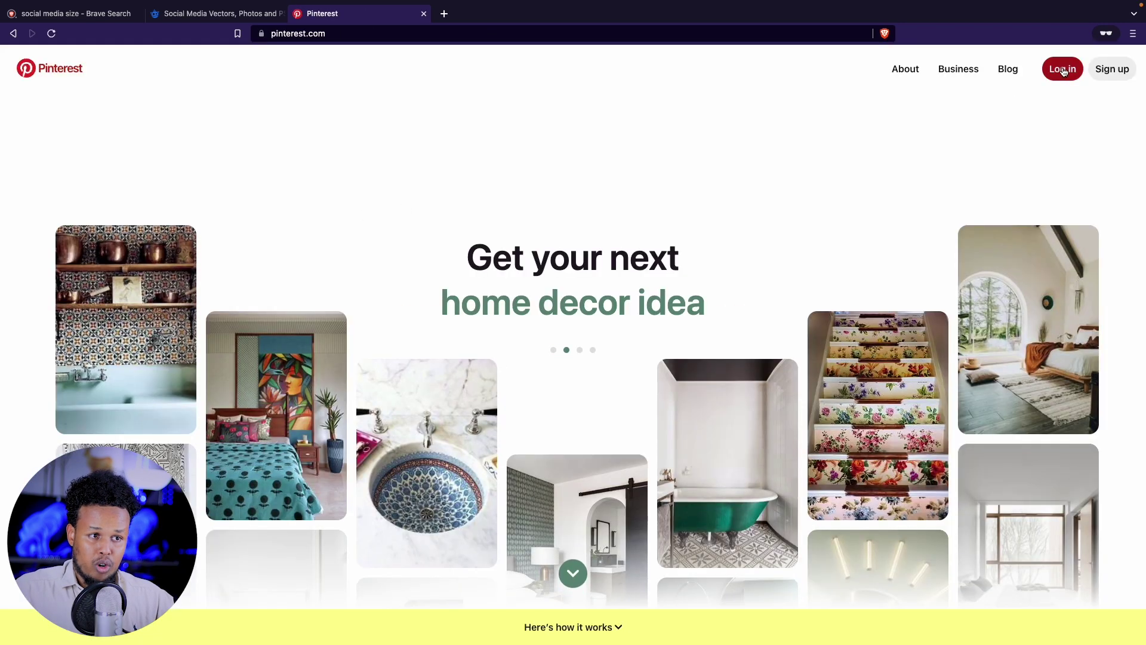
pyautogui.scroll(-1, 677, 291)
pyautogui.scroll(-2, 676, 290)
pyautogui.scroll(-2, 675, 284)
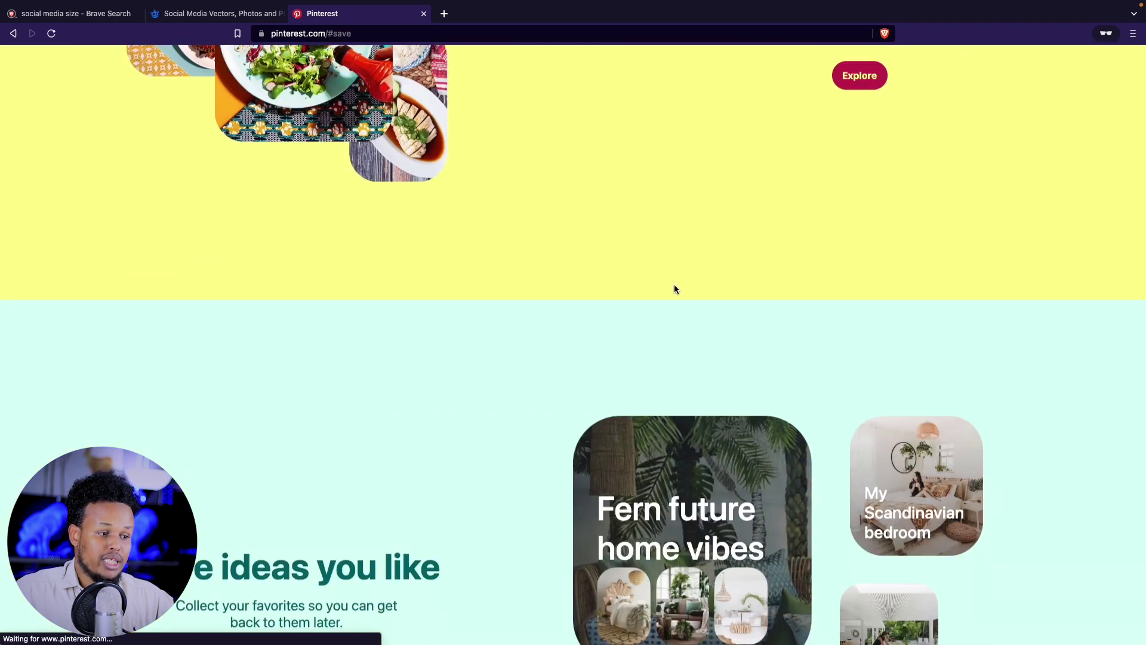
pyautogui.scroll(2, 671, 284)
pyautogui.scroll(2, 669, 286)
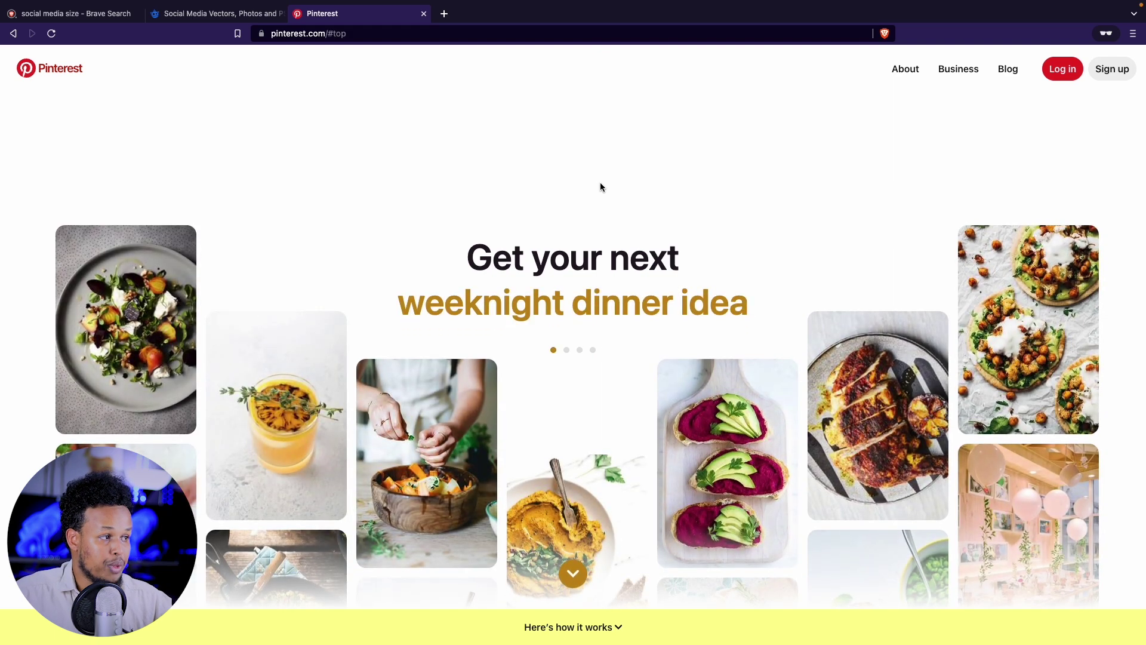
pyautogui.press('super+Tab')
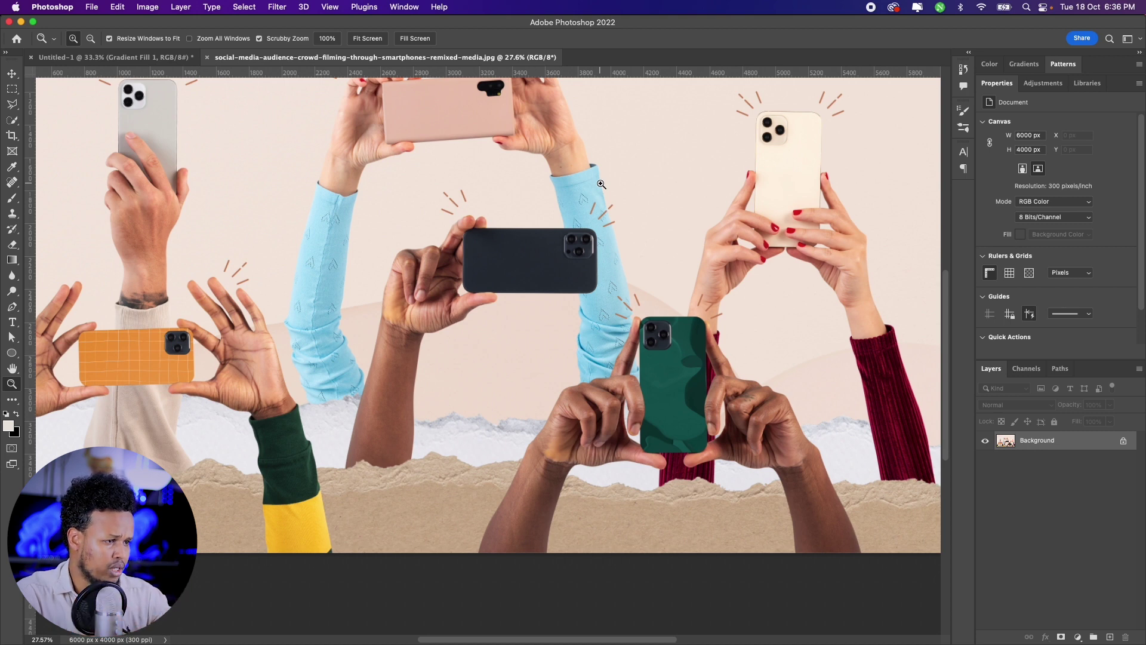
# - Zoom in on the dark phone and try a rectangular selection around the hand
pyautogui.moveTo(540, 266)
pyautogui.mouseDown()
pyautogui.moveTo(559, 276)
pyautogui.moveTo(530, 209)
pyautogui.mouseUp()
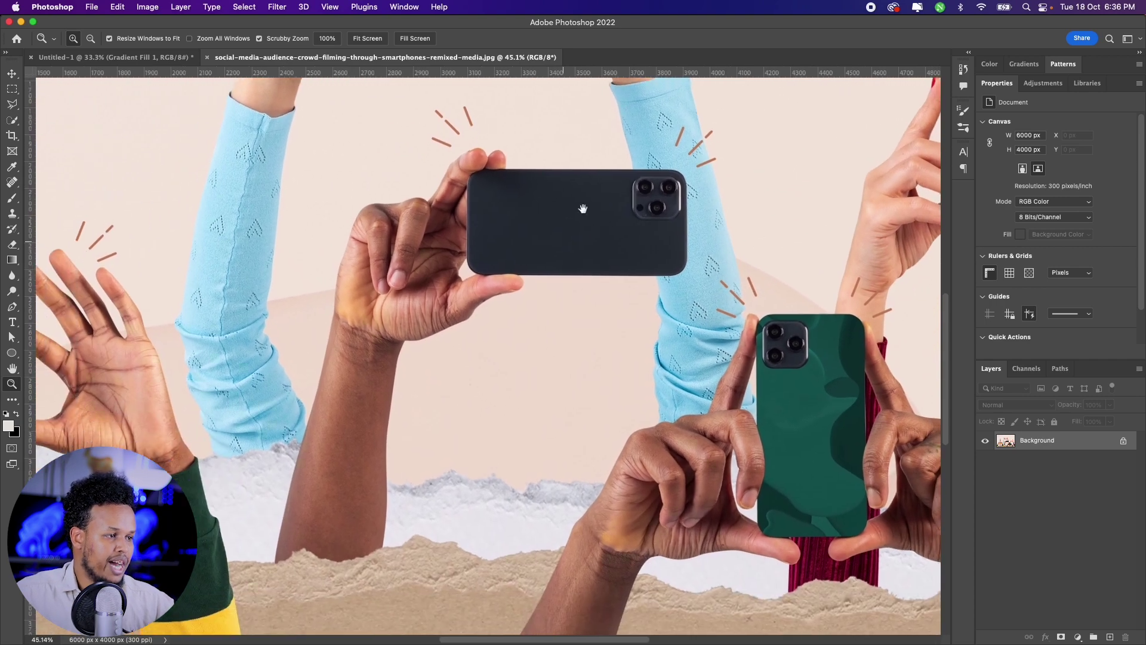
pyautogui.hscroll(2, 287, 230)
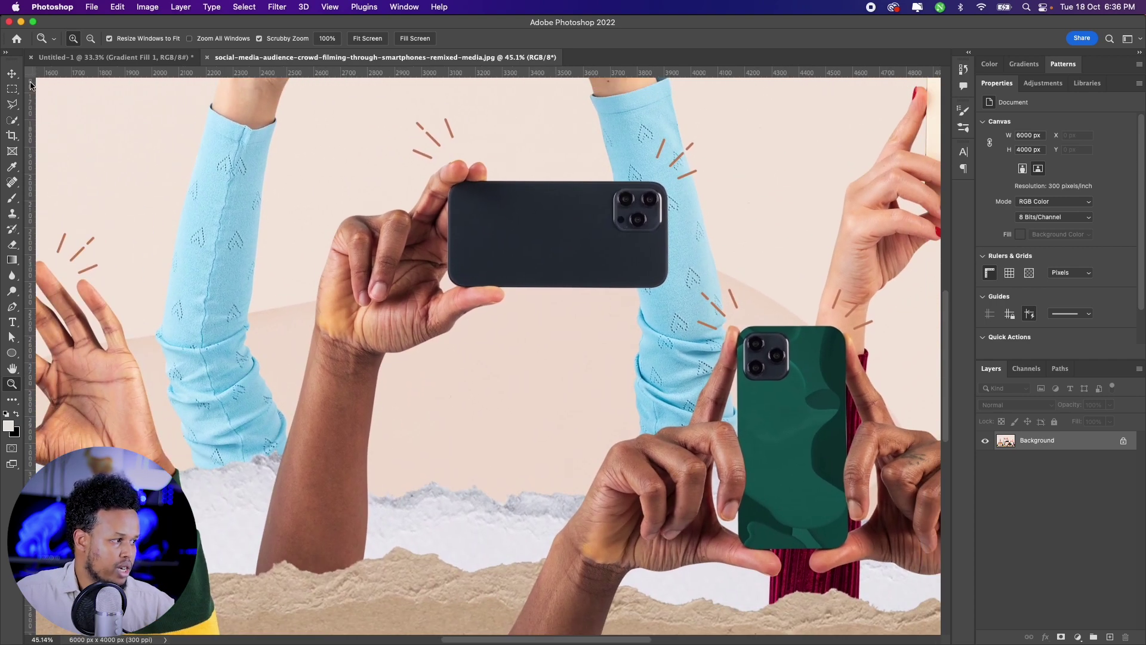
pyautogui.click(12, 90)
pyautogui.moveTo(256, 105); pyautogui.dragTo(702, 601)
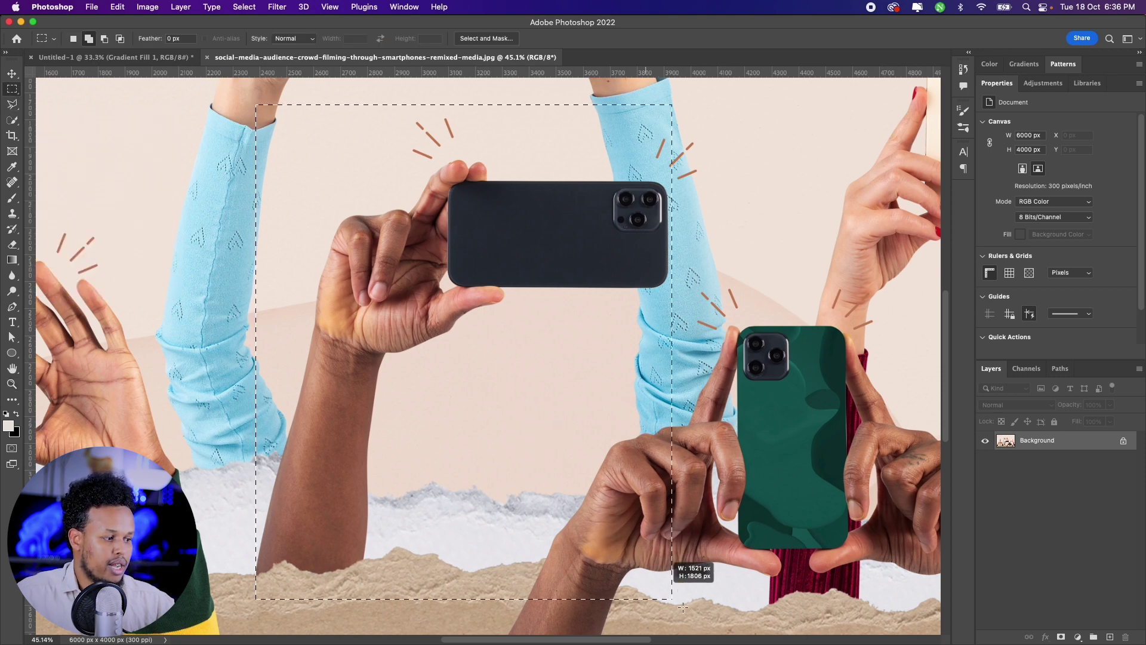
pyautogui.moveTo(702, 600); pyautogui.dragTo(679, 599)
pyautogui.click(666, 554)
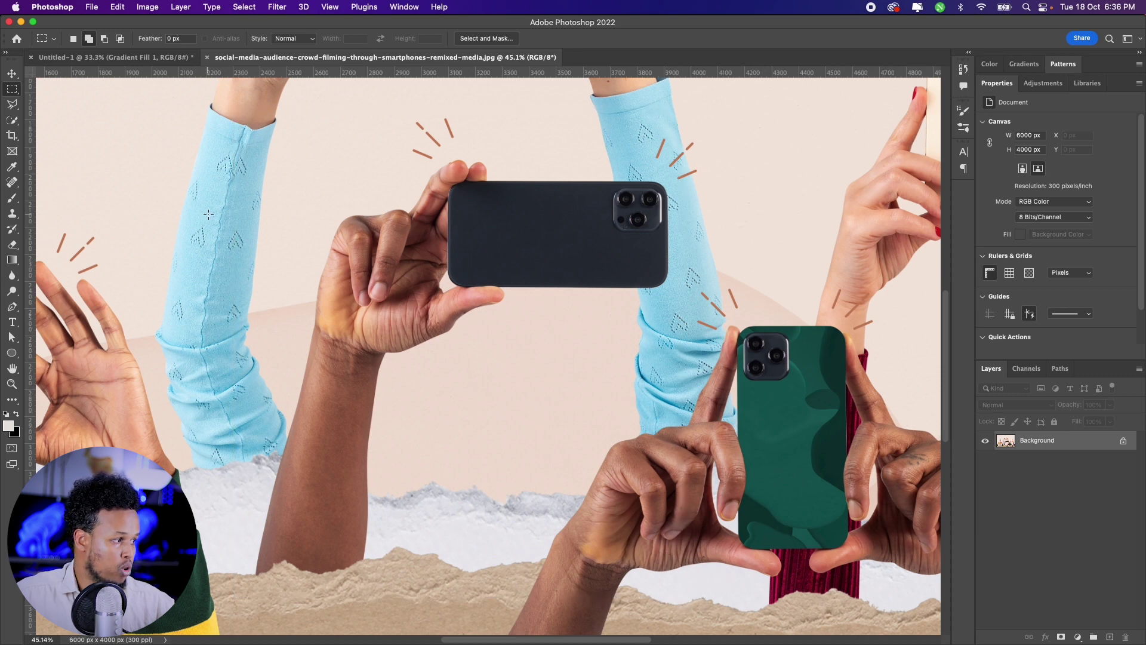
# - Try the Object Selection Tool with a rectangle around the hand and phone
pyautogui.click(12, 104)
pyautogui.click(12, 121)
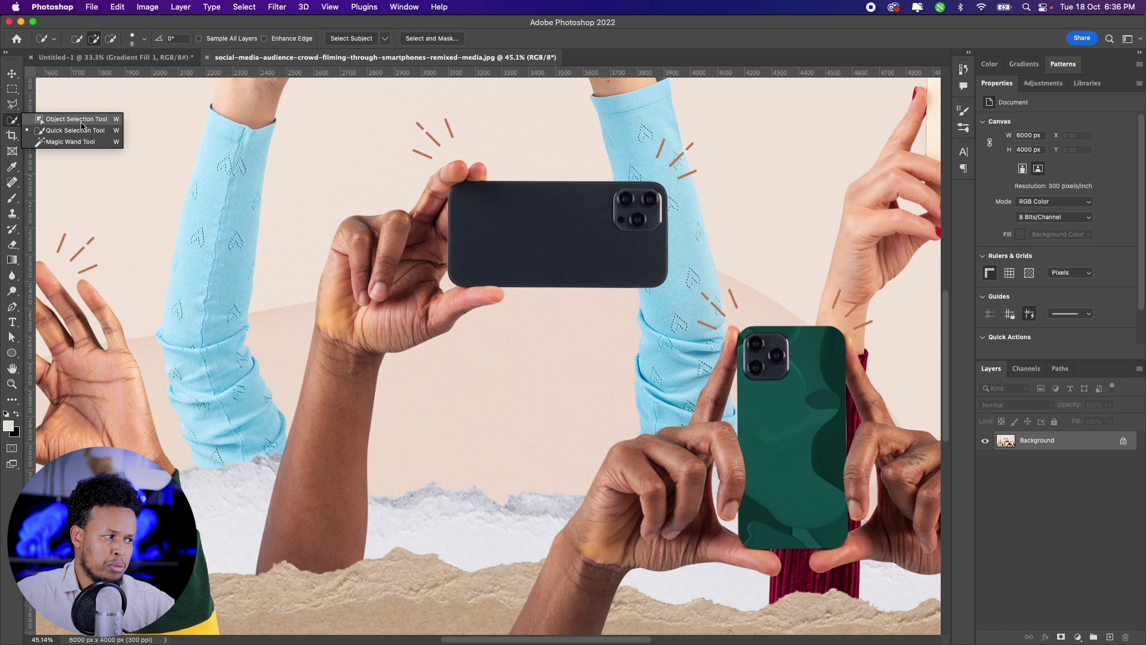
pyautogui.click(76, 120)
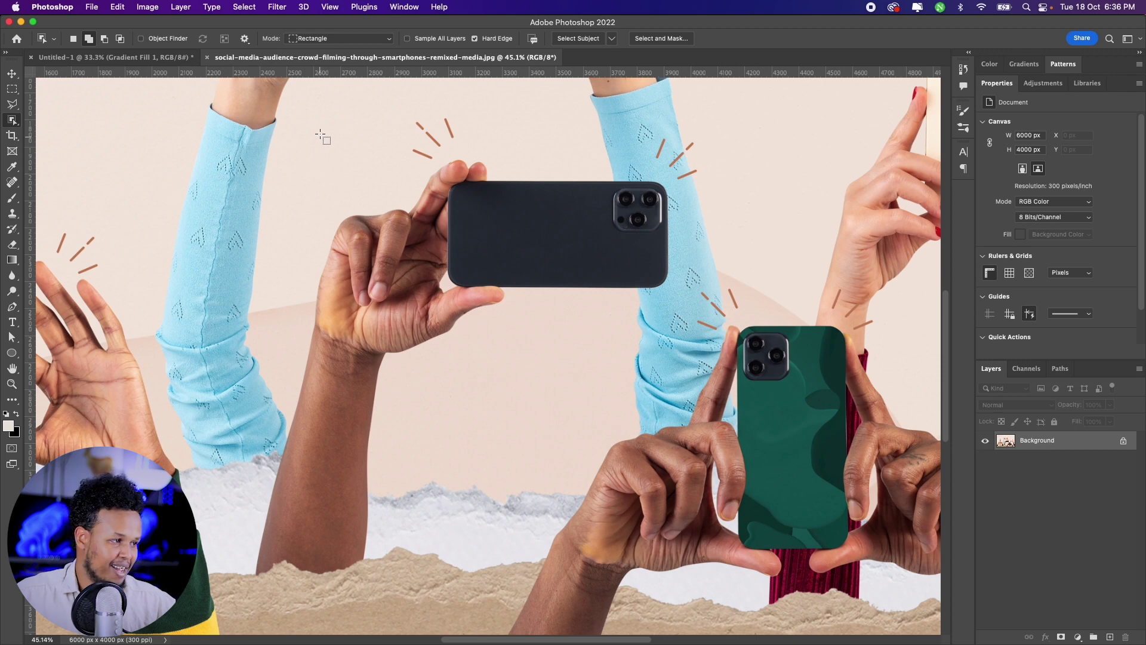
pyautogui.moveTo(269, 114); pyautogui.dragTo(679, 600)
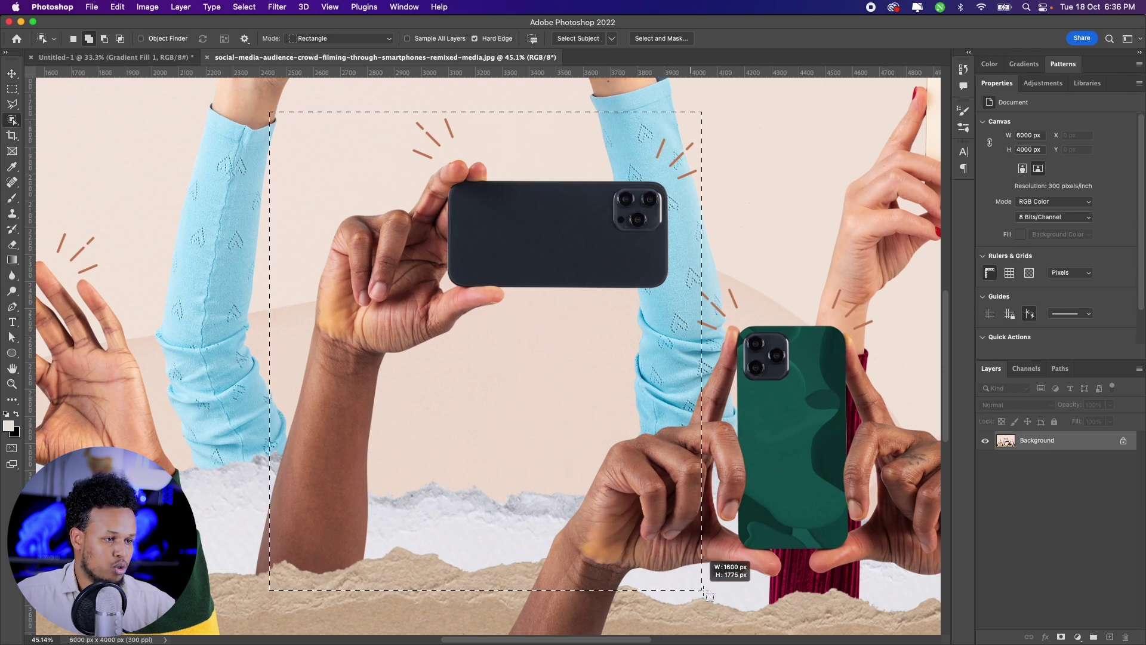
pyautogui.moveTo(679, 600); pyautogui.dragTo(695, 602)
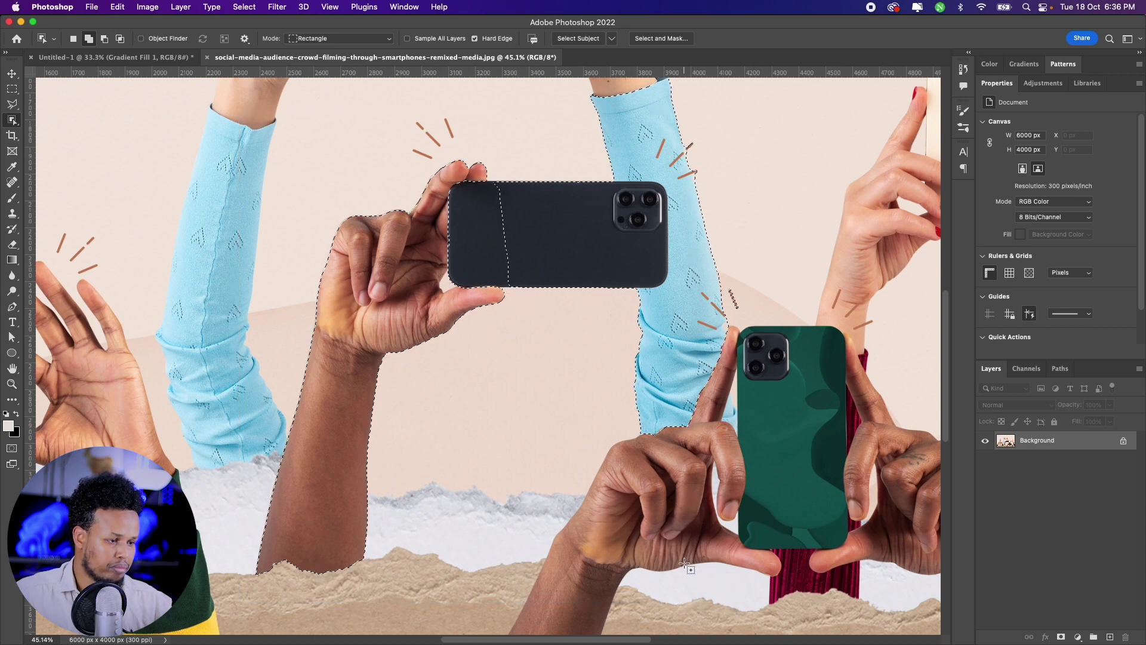
pyautogui.click(348, 278)
# - Set Object Selection to Lasso mode and trace around the arm, hand and dark phone
pyautogui.rightClick(12, 104)
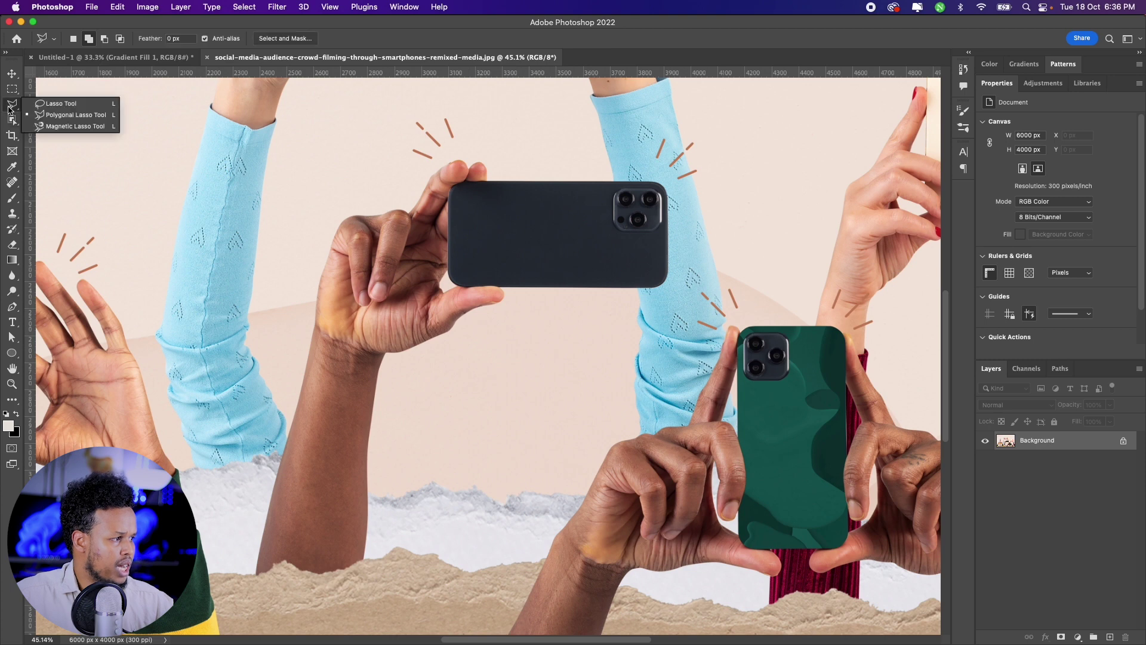
pyautogui.rightClick(12, 119)
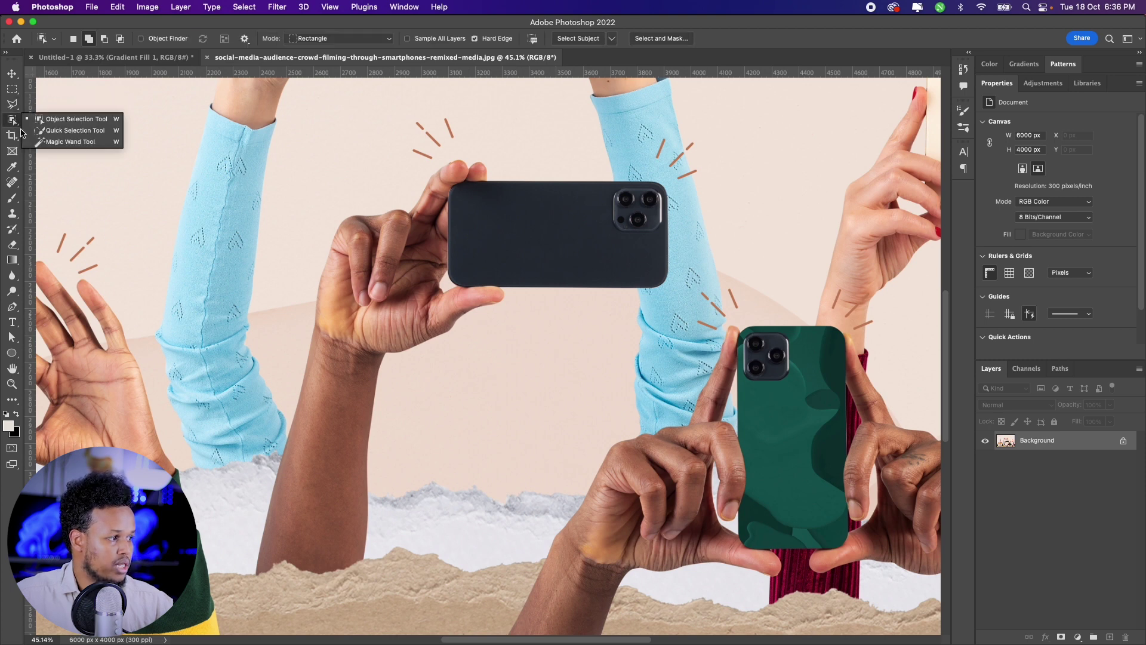
pyautogui.click(87, 121)
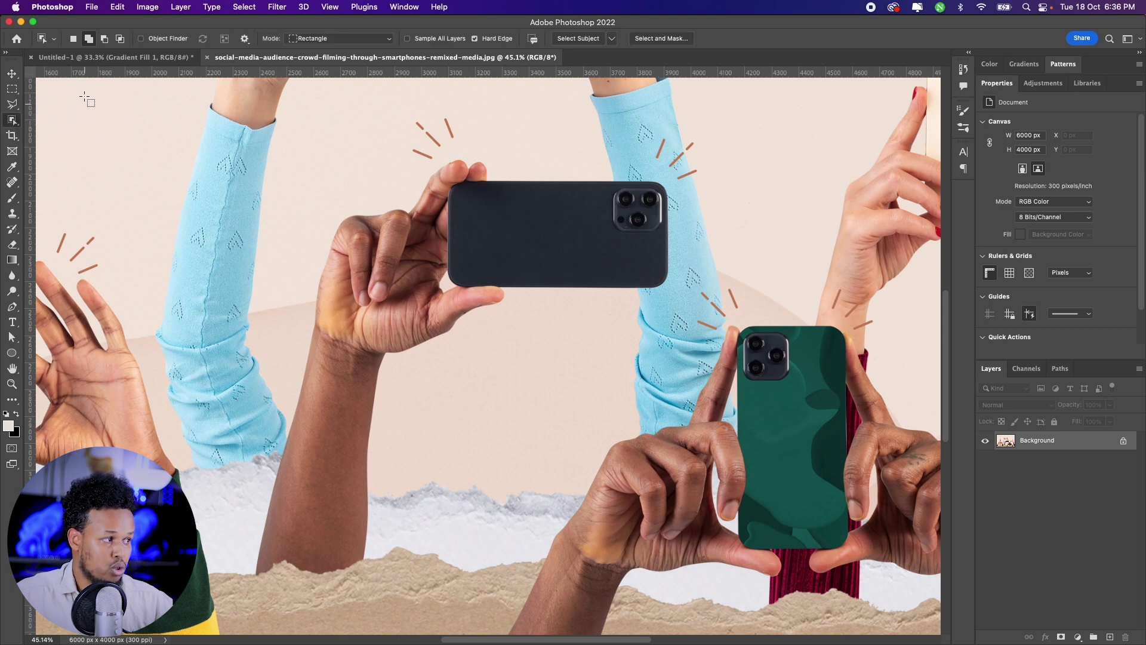
pyautogui.click(316, 40)
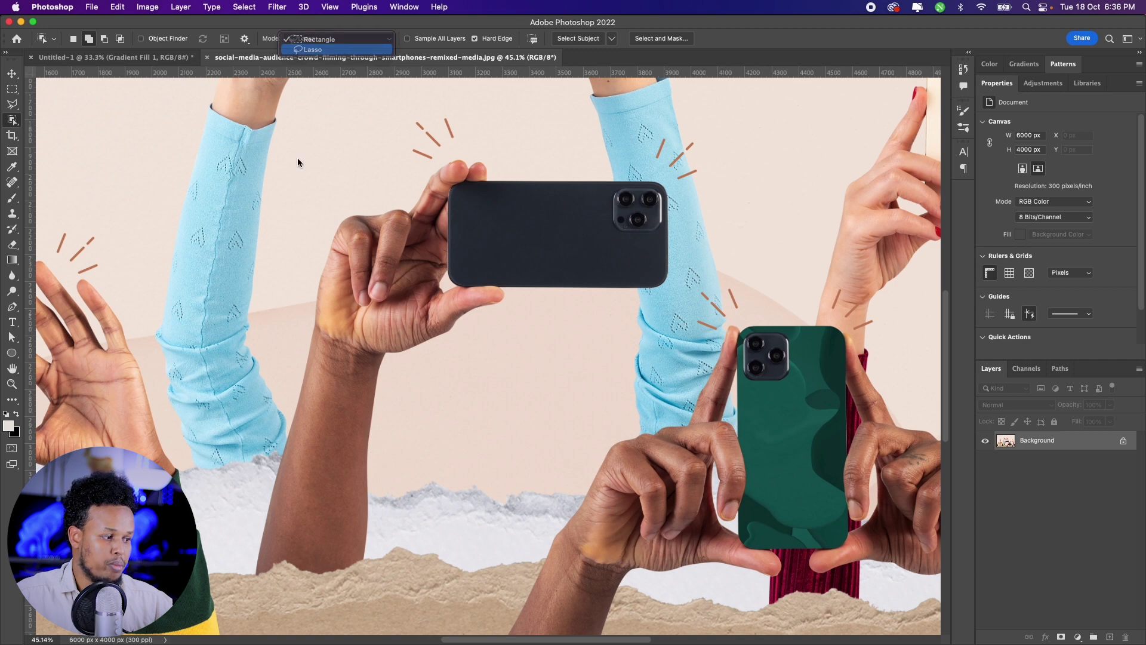
pyautogui.click(313, 51)
pyautogui.moveTo(273, 439)
pyautogui.mouseDown()
pyautogui.moveTo(307, 174)
pyautogui.moveTo(412, 93)
pyautogui.moveTo(533, 121)
pyautogui.moveTo(621, 161)
pyautogui.mouseUp()
pyautogui.moveTo(682, 196)
pyautogui.mouseDown()
pyautogui.moveTo(679, 298)
pyautogui.moveTo(546, 365)
pyautogui.moveTo(446, 528)
pyautogui.moveTo(354, 617)
pyautogui.mouseUp()
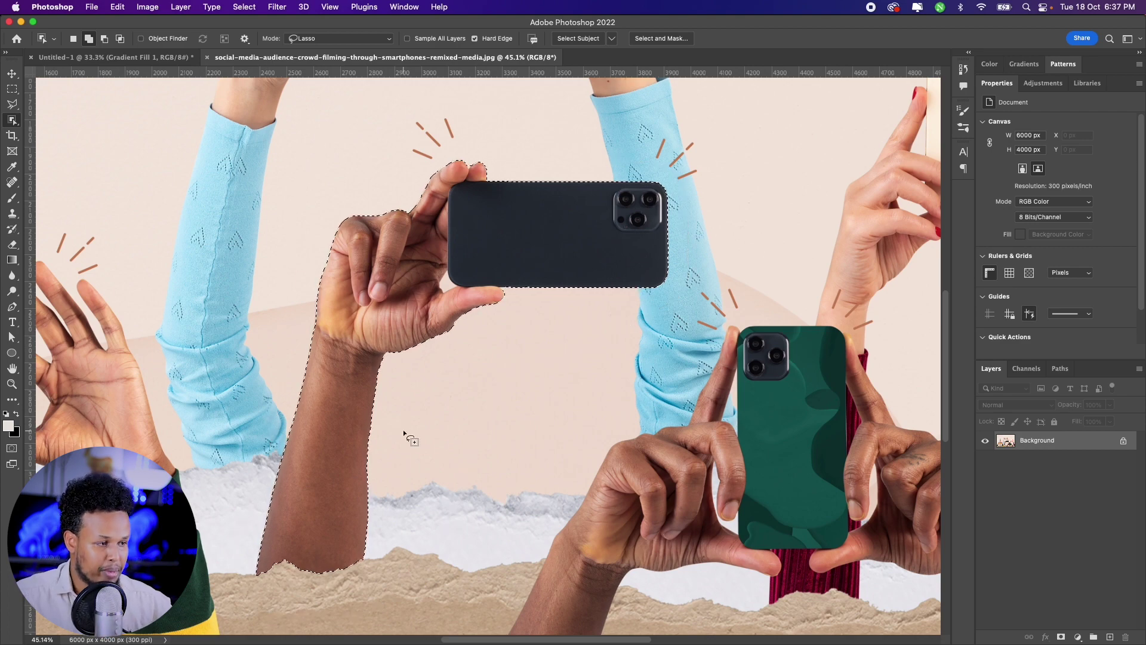
# - Zoom in on the phone's top-left corner and trace the gap between the fingertips
pyautogui.press('z')
pyautogui.moveTo(469, 167)
pyautogui.mouseDown()
pyautogui.moveTo(524, 210)
pyautogui.moveTo(474, 174)
pyautogui.moveTo(524, 225)
pyautogui.mouseUp()
pyautogui.press('l')
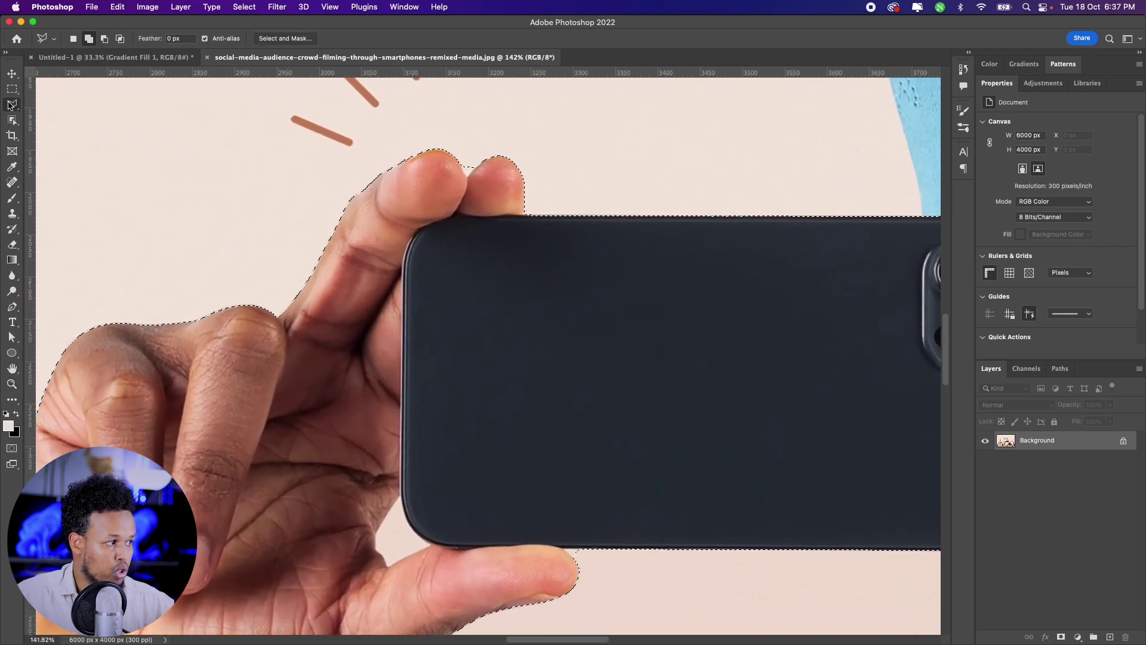
pyautogui.click(468, 177)
pyautogui.keyDown('alt'); pyautogui.click(457, 154); pyautogui.keyUp('alt')
pyautogui.click(460, 122)
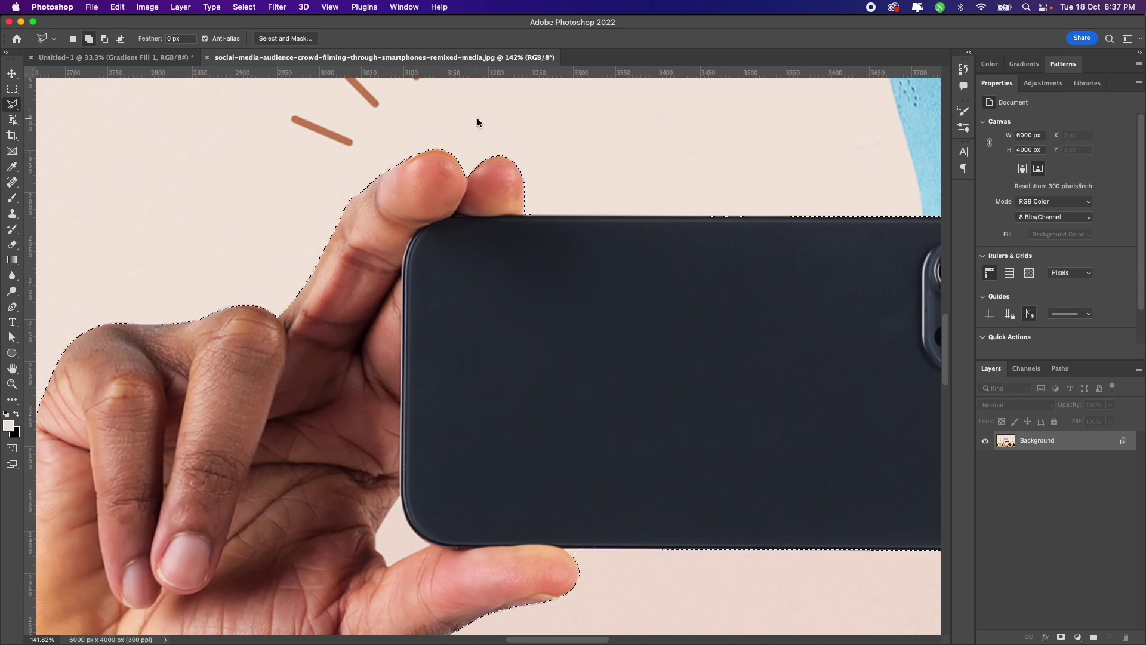
# - Outline the thumb under the phone and close the selection at its lower-left corner
pyautogui.moveTo(399, 299); pyautogui.dragTo(441, 160)
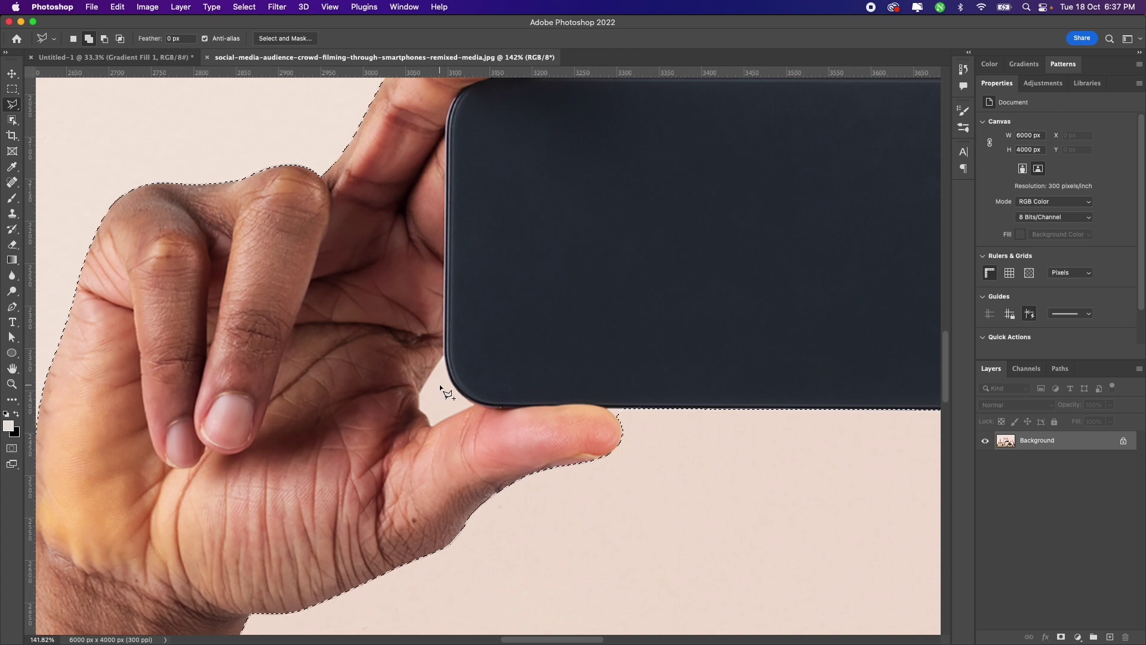
pyautogui.click(444, 357)
pyautogui.click(421, 394)
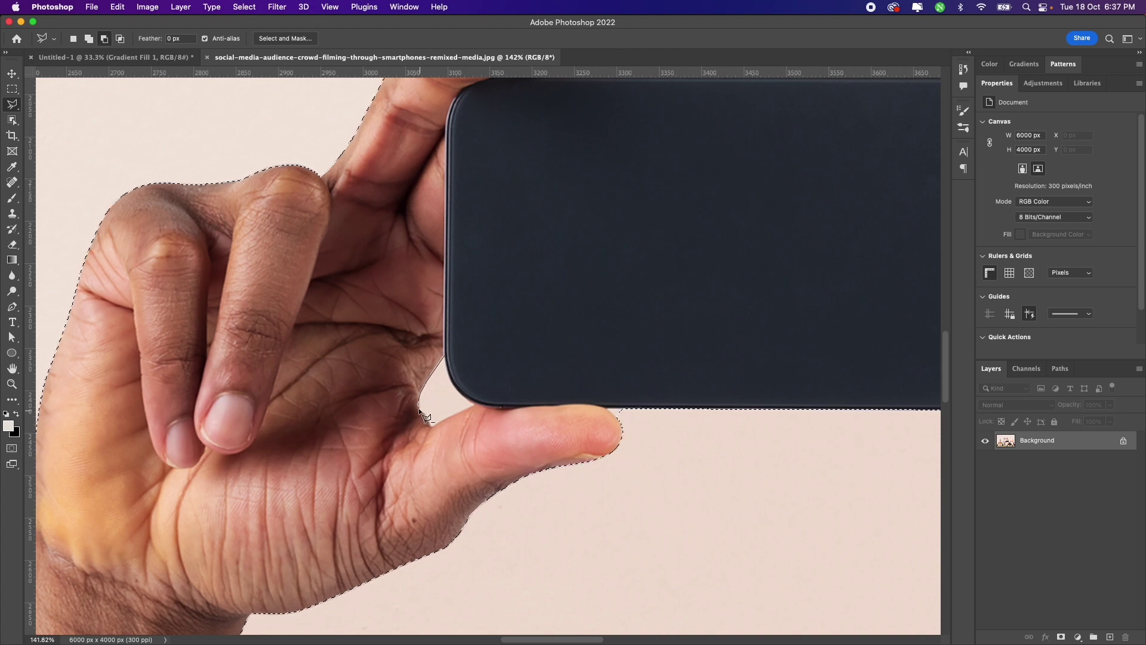
pyautogui.click(431, 425)
pyautogui.click(454, 374)
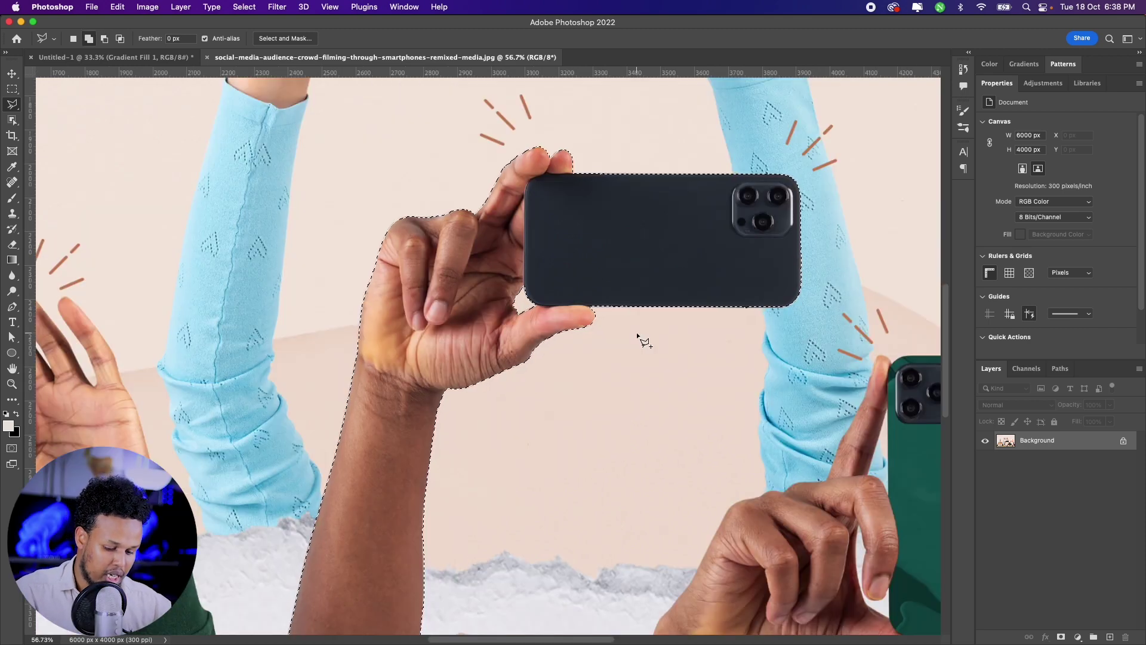
# - Zoom out and unlock the Background photo into an editable Layer 0
pyautogui.press('super+minus')
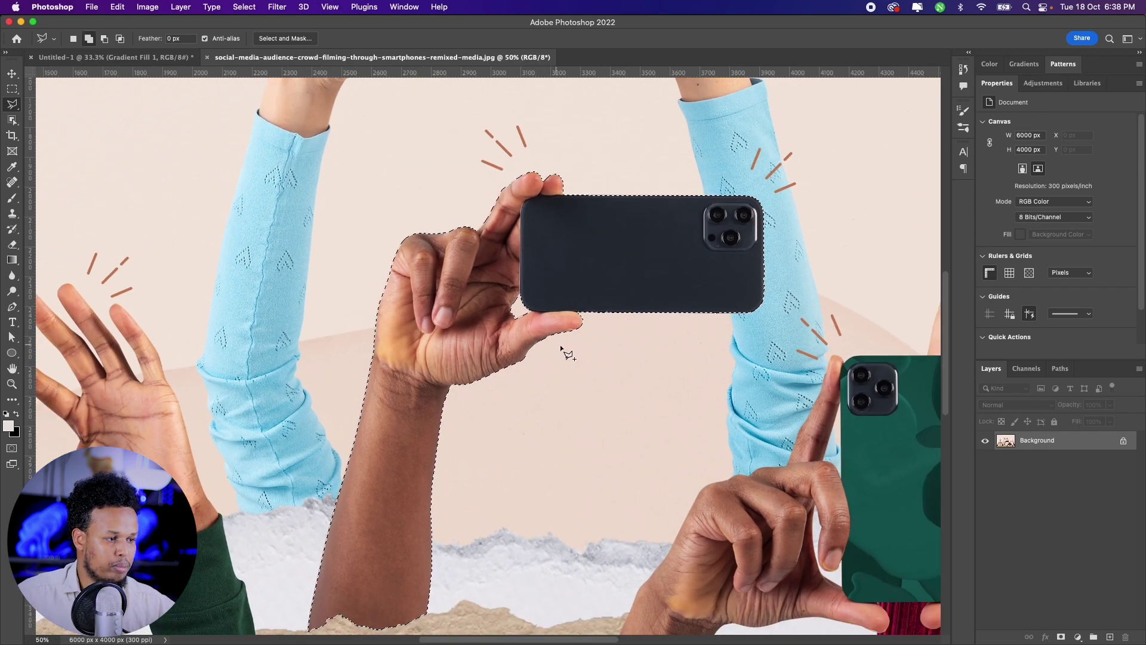
pyautogui.scroll(-2, 546, 352)
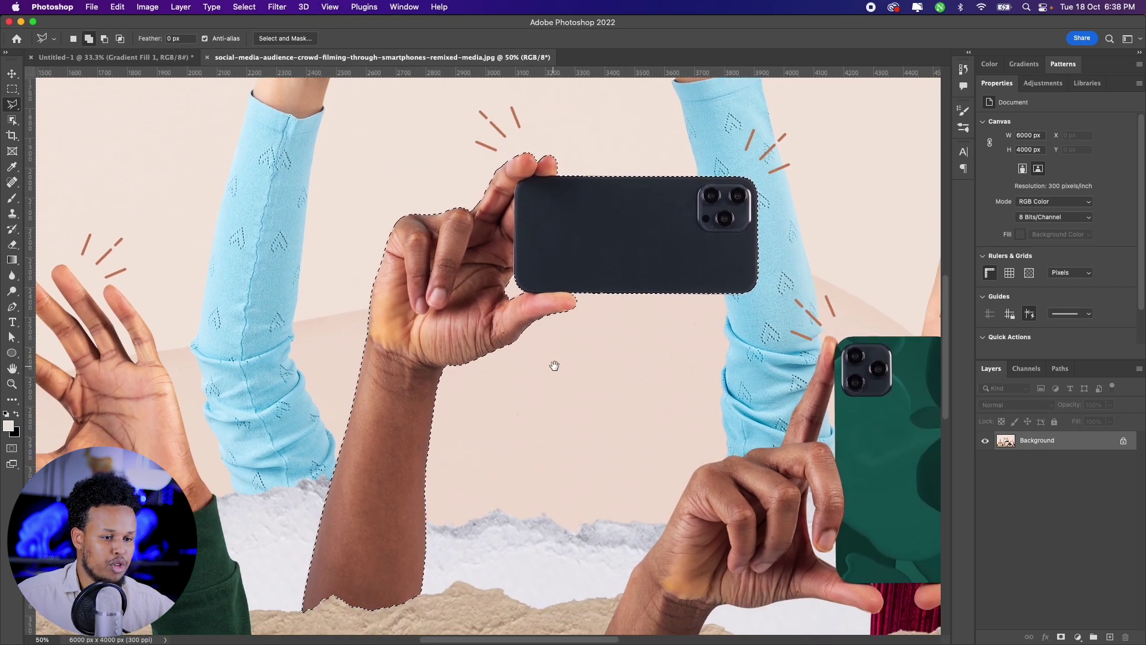
pyautogui.click(1123, 440)
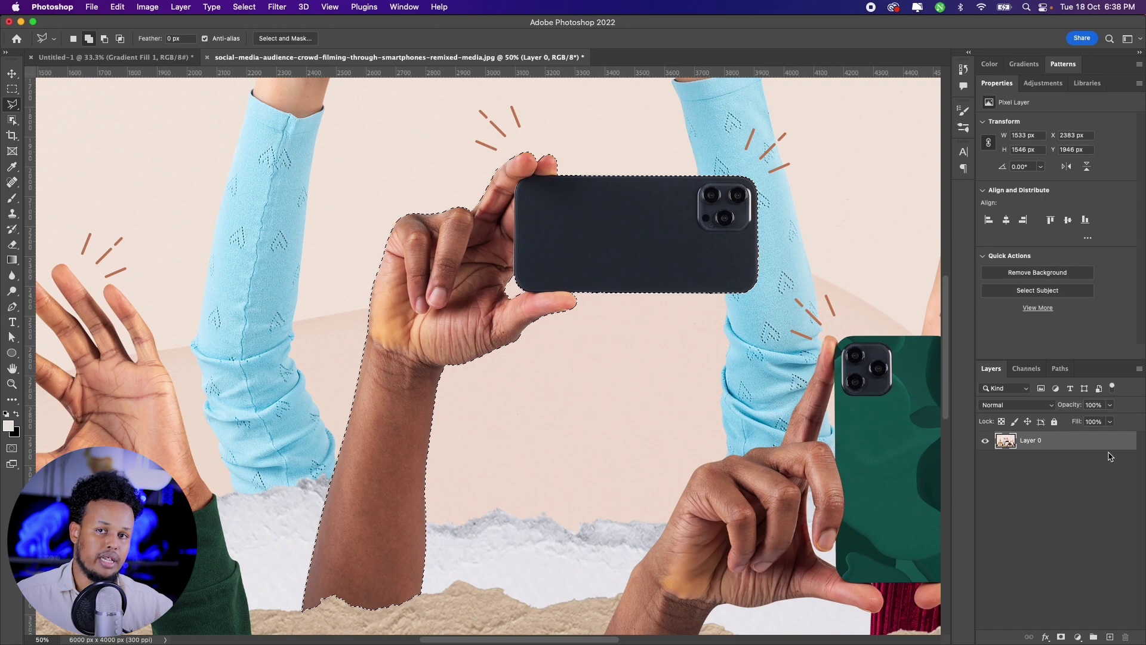
# - Mask Layer 0 to the hand-and-phone selection, then open the mask in Select and Mask
pyautogui.click(1061, 638)
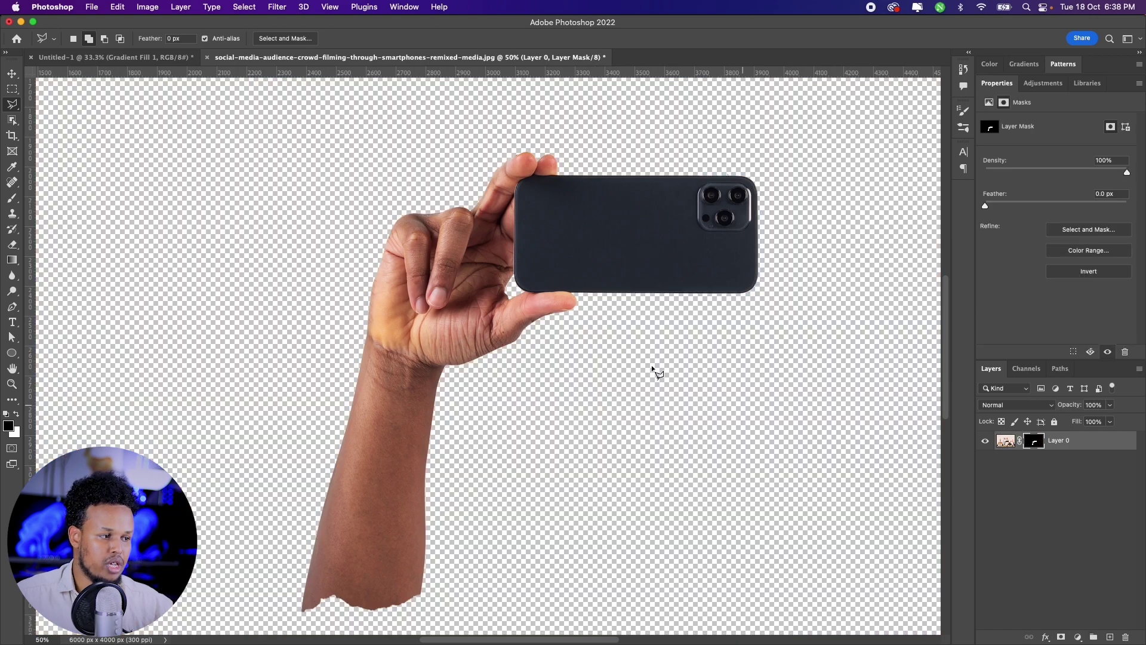
pyautogui.press('z')
pyautogui.moveTo(525, 233)
pyautogui.mouseDown()
pyautogui.moveTo(512, 218)
pyautogui.moveTo(573, 236)
pyautogui.moveTo(537, 181)
pyautogui.mouseUp()
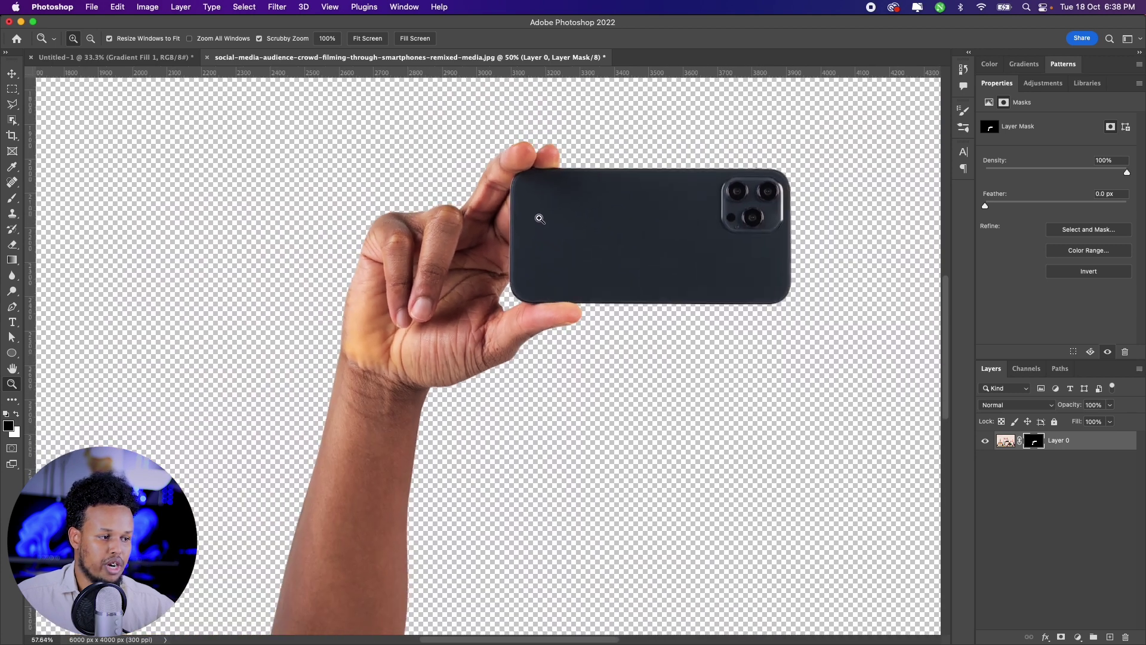
pyautogui.press('l')
pyautogui.doubleClick(1035, 442)
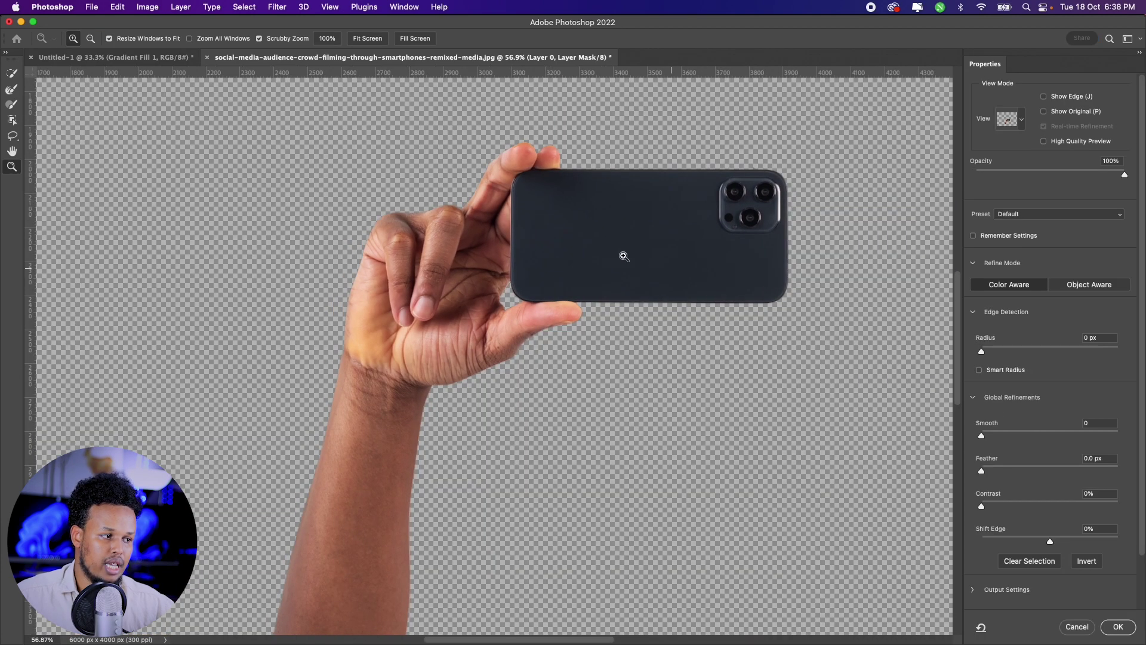
# - Preview in Overlay view, set Radius 1 px, Smooth 6 and Feather 0.9 px, then apply
pyautogui.click(1021, 122)
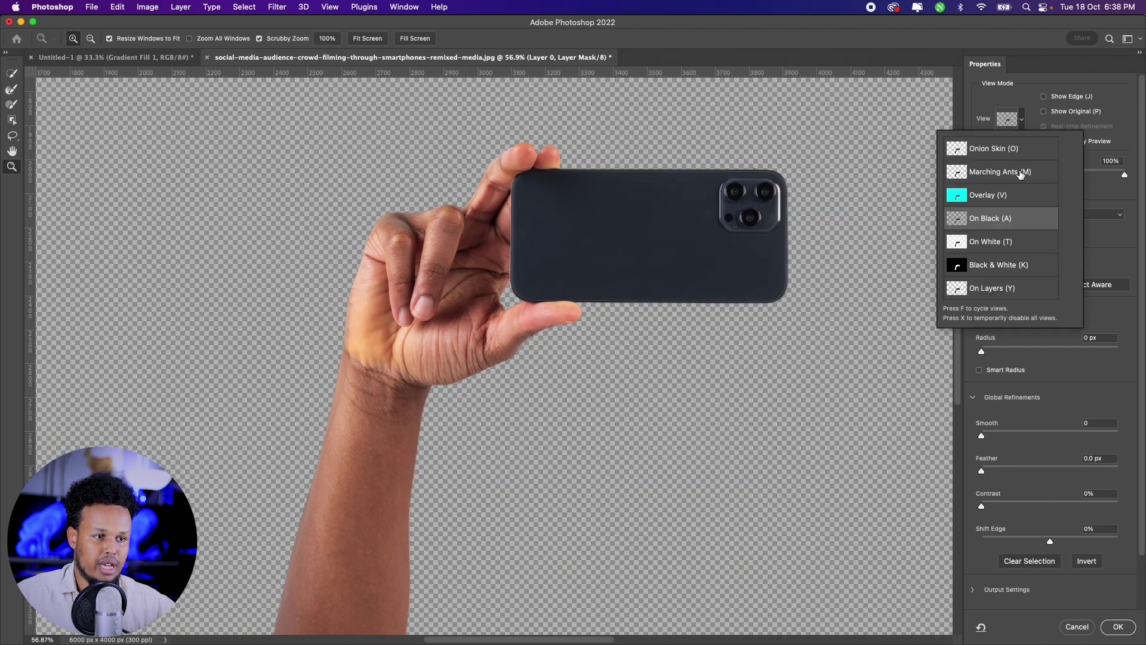
pyautogui.click(996, 198)
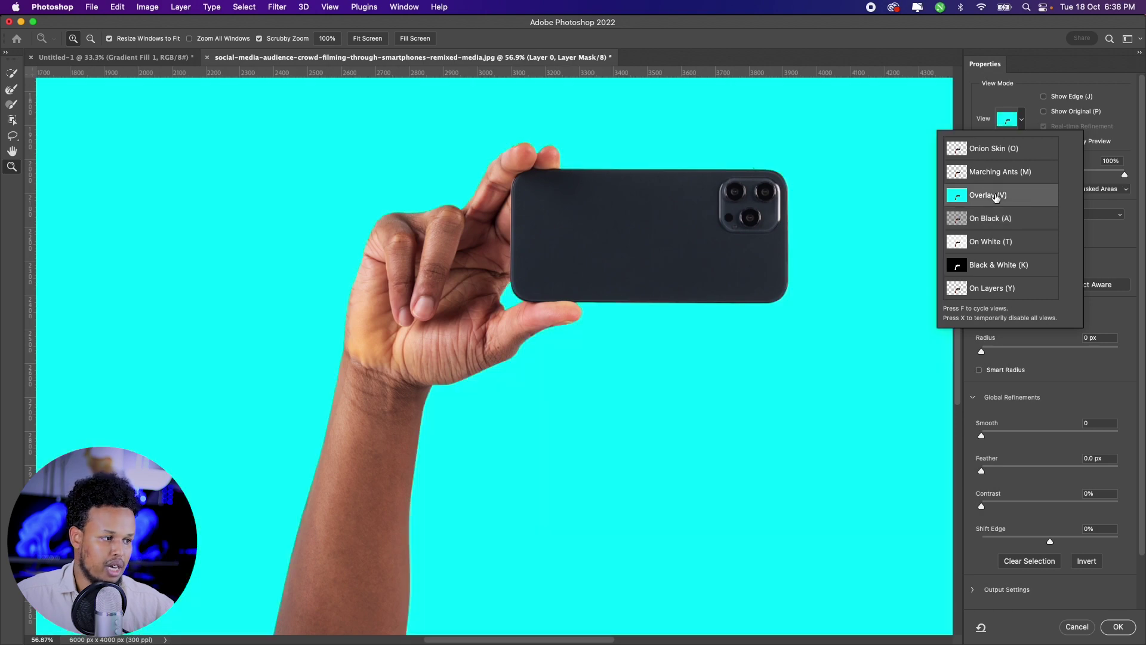
pyautogui.click(1044, 88)
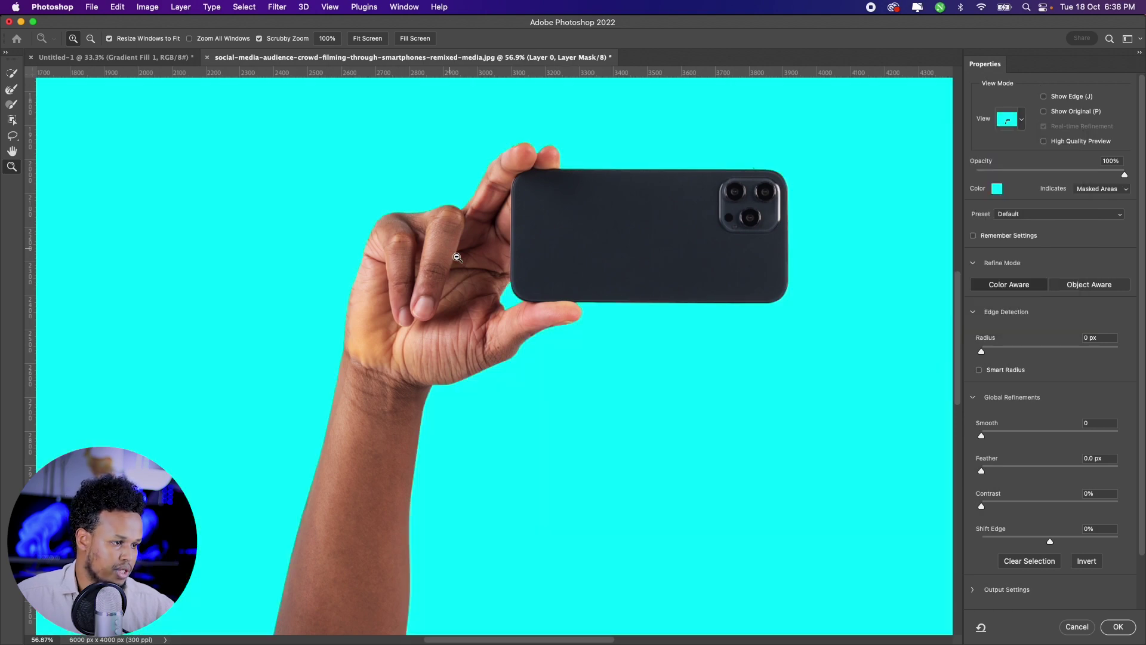
pyautogui.moveTo(457, 257); pyautogui.dragTo(487, 266)
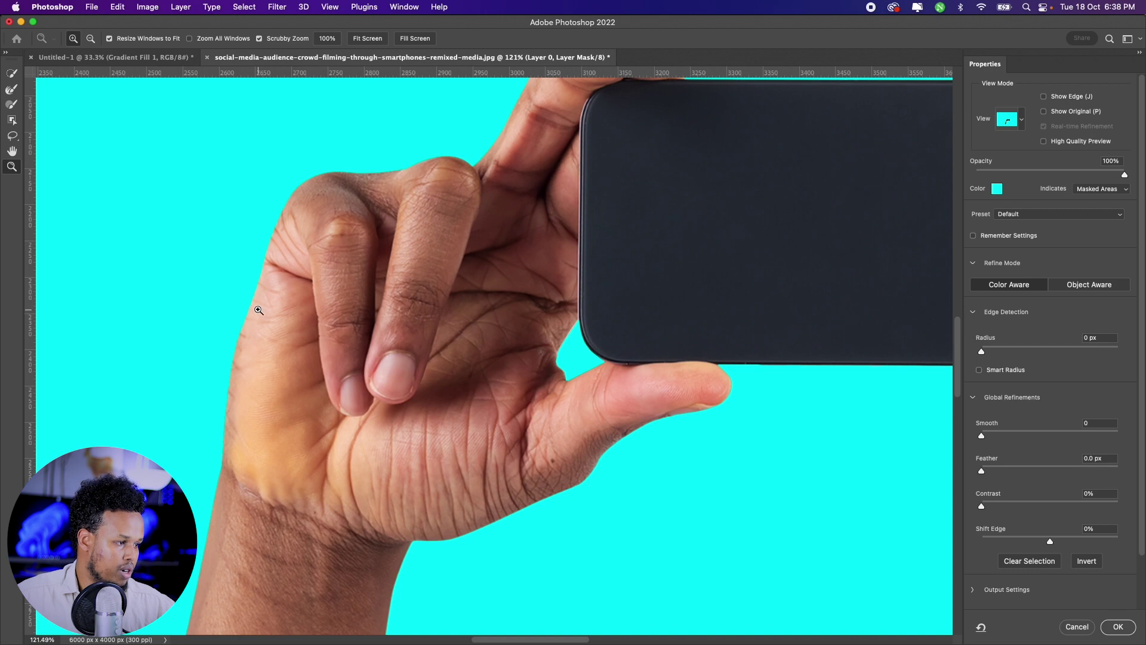
pyautogui.moveTo(258, 310); pyautogui.dragTo(273, 313)
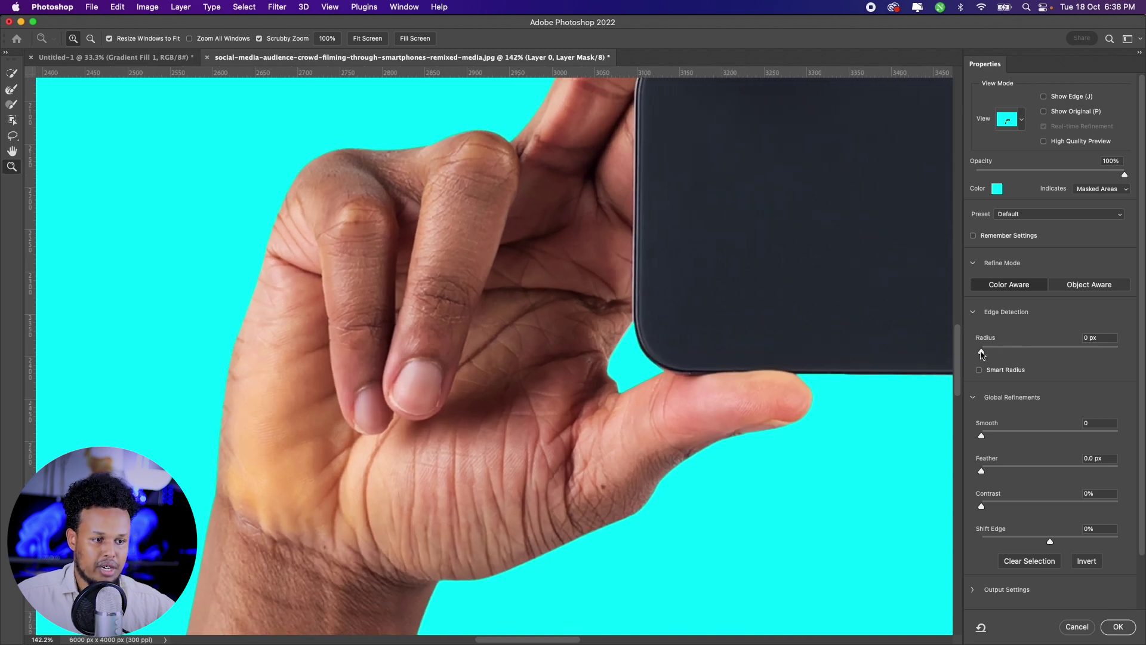
pyautogui.moveTo(982, 355); pyautogui.dragTo(989, 356)
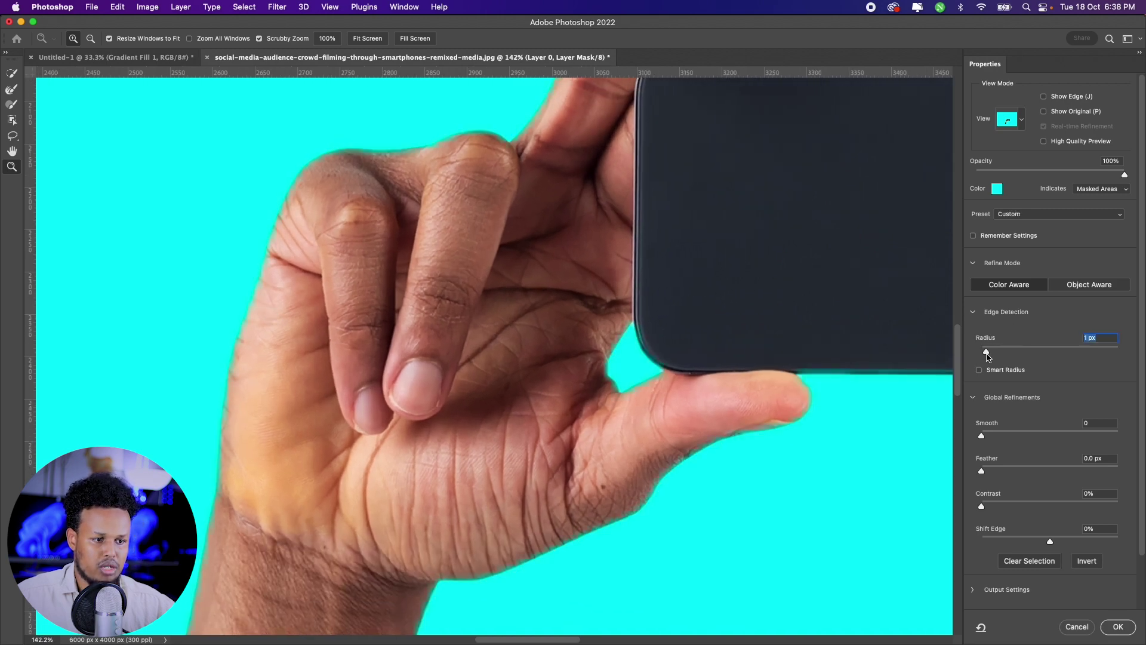
pyautogui.moveTo(989, 439); pyautogui.dragTo(986, 469)
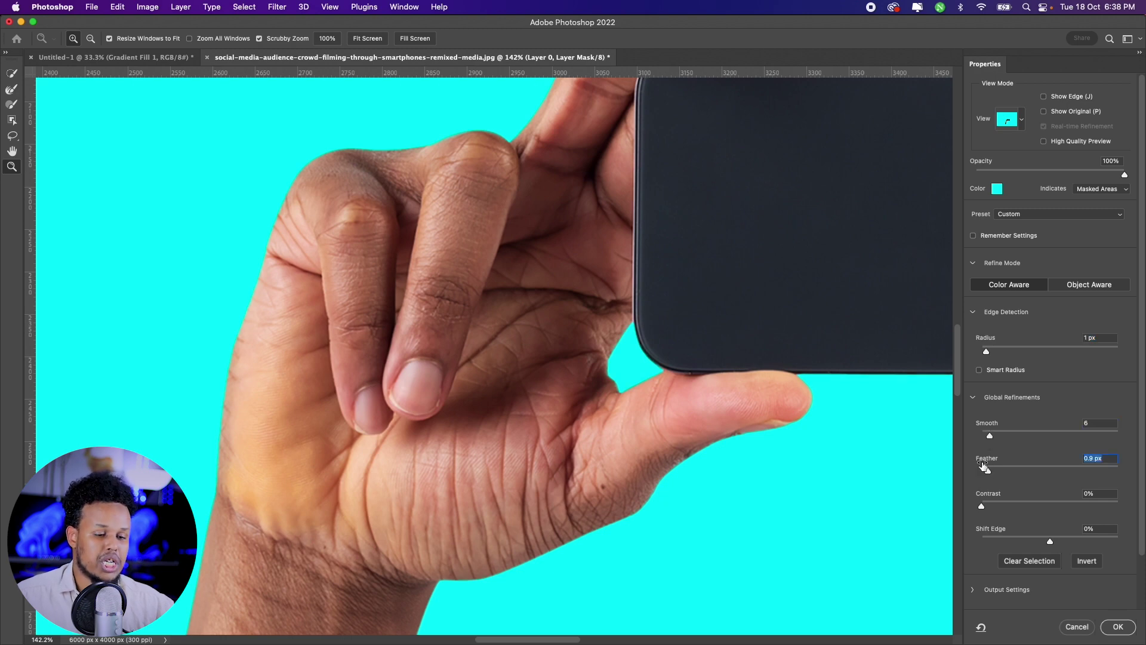
pyautogui.click(1120, 626)
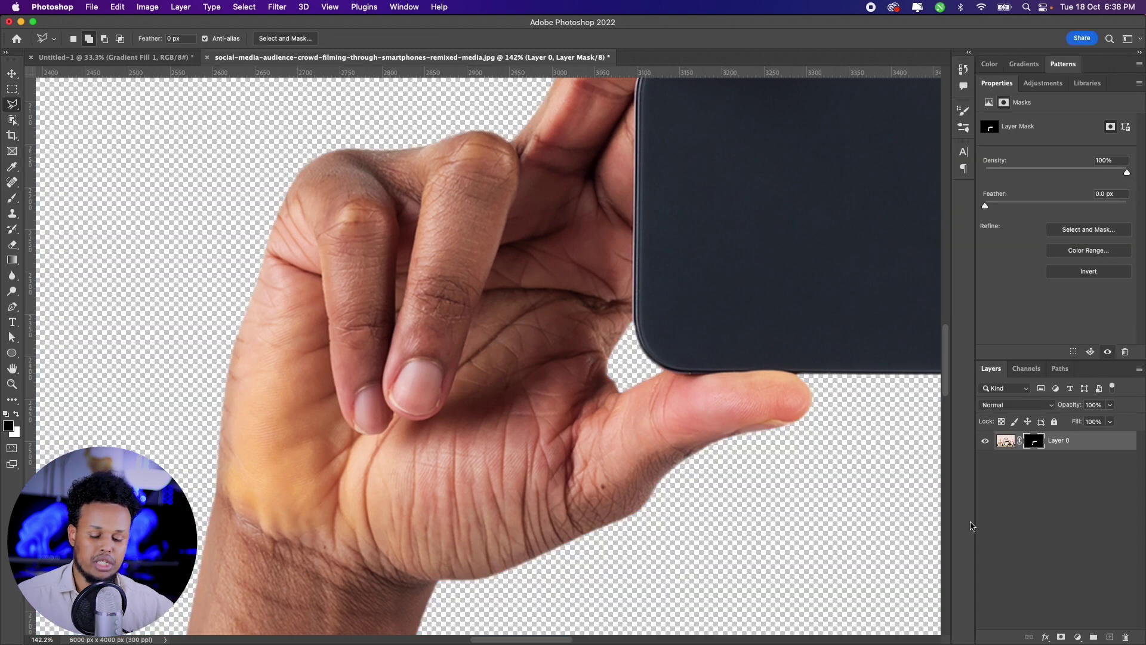
# - Fit the image on screen and convert Layer 0 into a smart object
pyautogui.press('super+0')
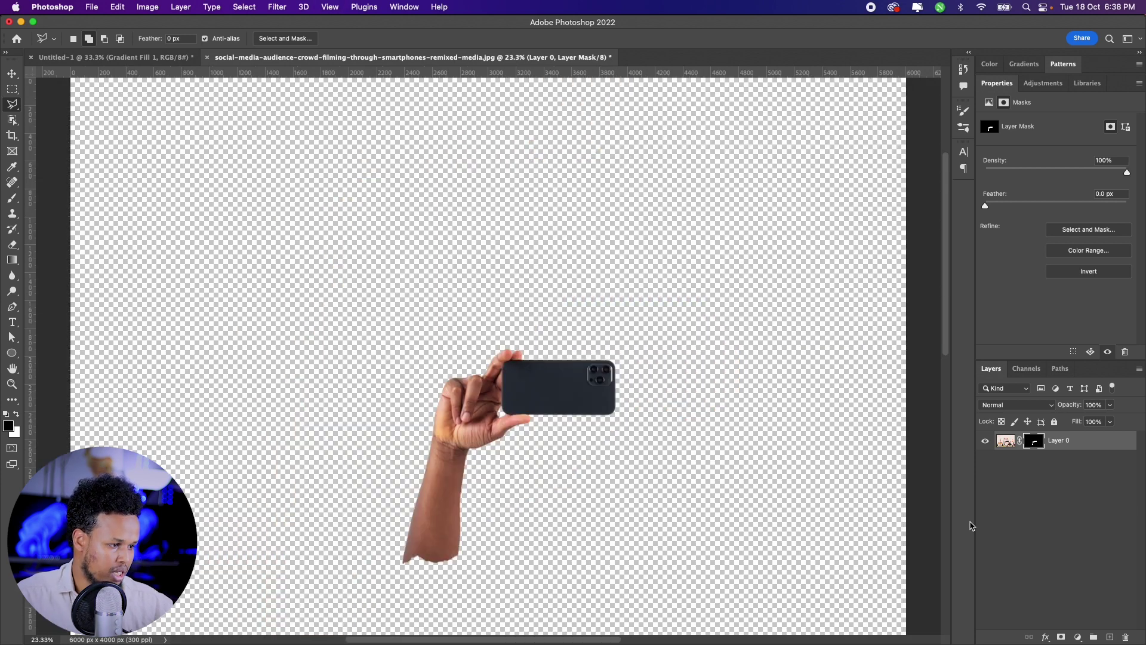
pyautogui.click(12, 73)
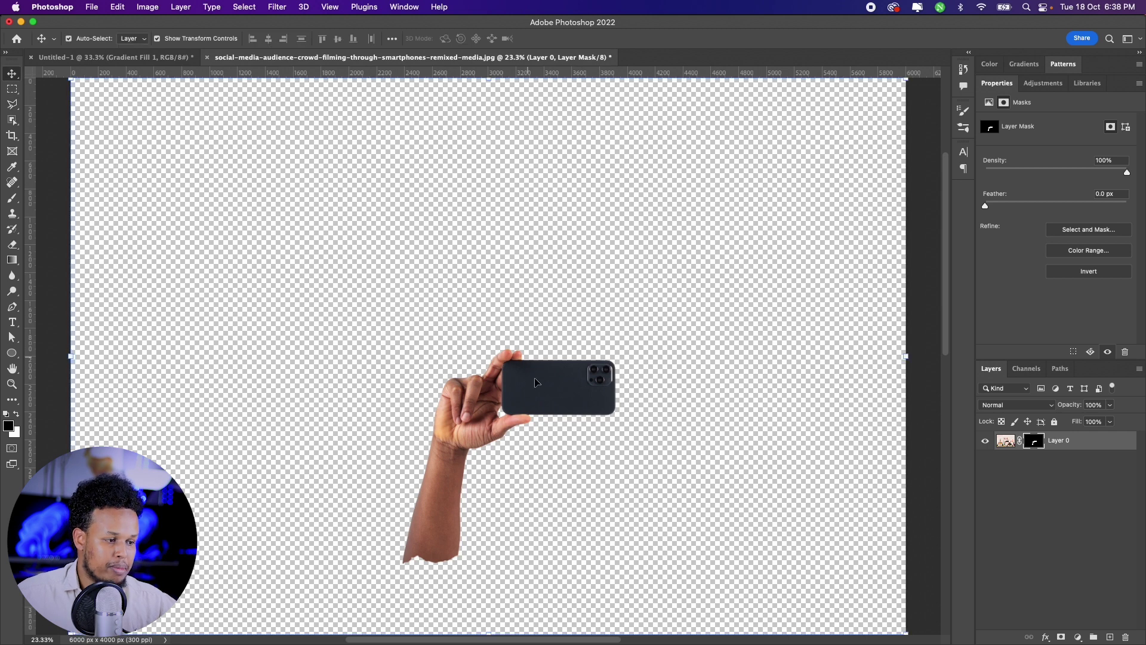
pyautogui.rightClick(1091, 441)
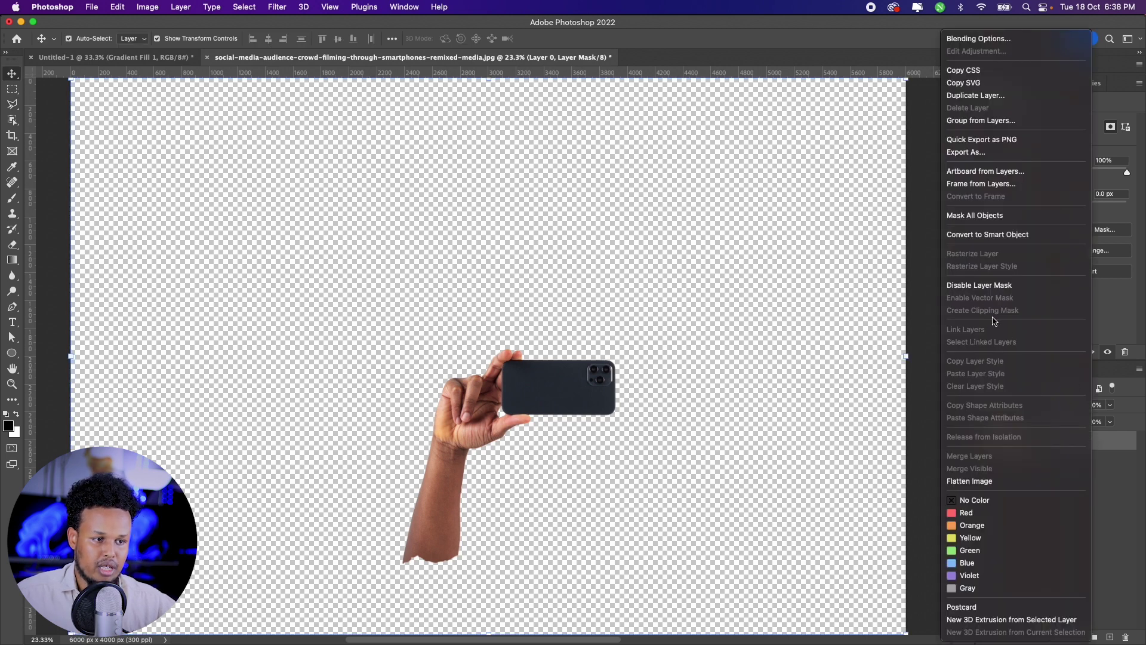
pyautogui.click(998, 234)
# - Drag the hand cut-out into the Untitled-1 purple post and nudge it right
pyautogui.moveTo(601, 358); pyautogui.dragTo(164, 61)
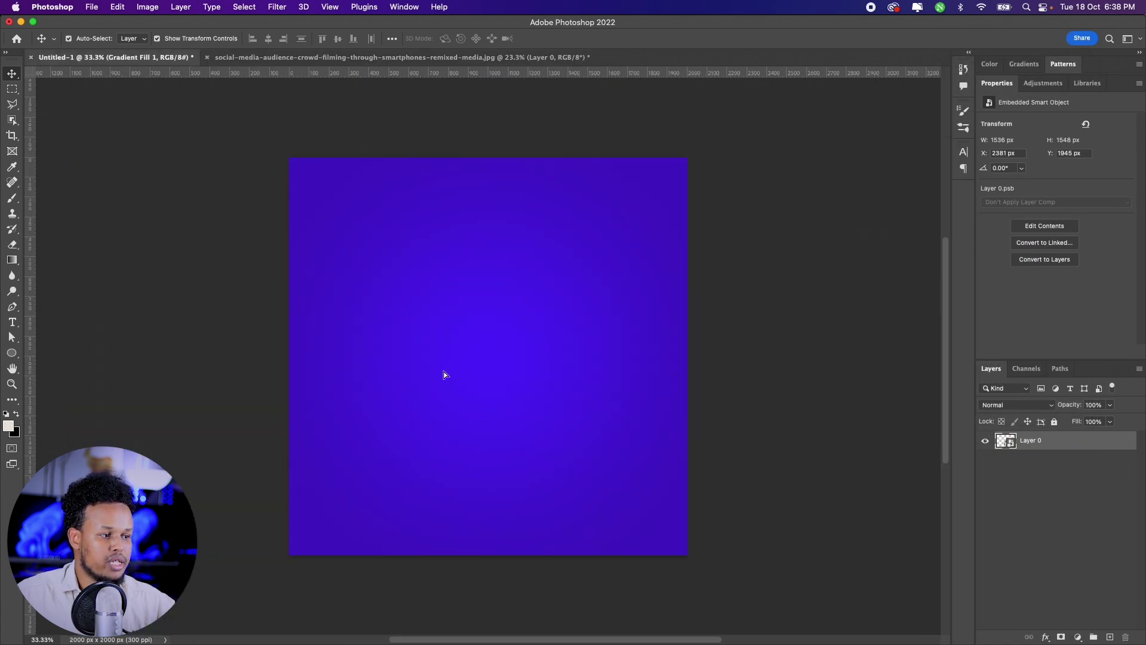
pyautogui.moveTo(164, 61); pyautogui.dragTo(443, 371)
pyautogui.moveTo(483, 272); pyautogui.dragTo(534, 275)
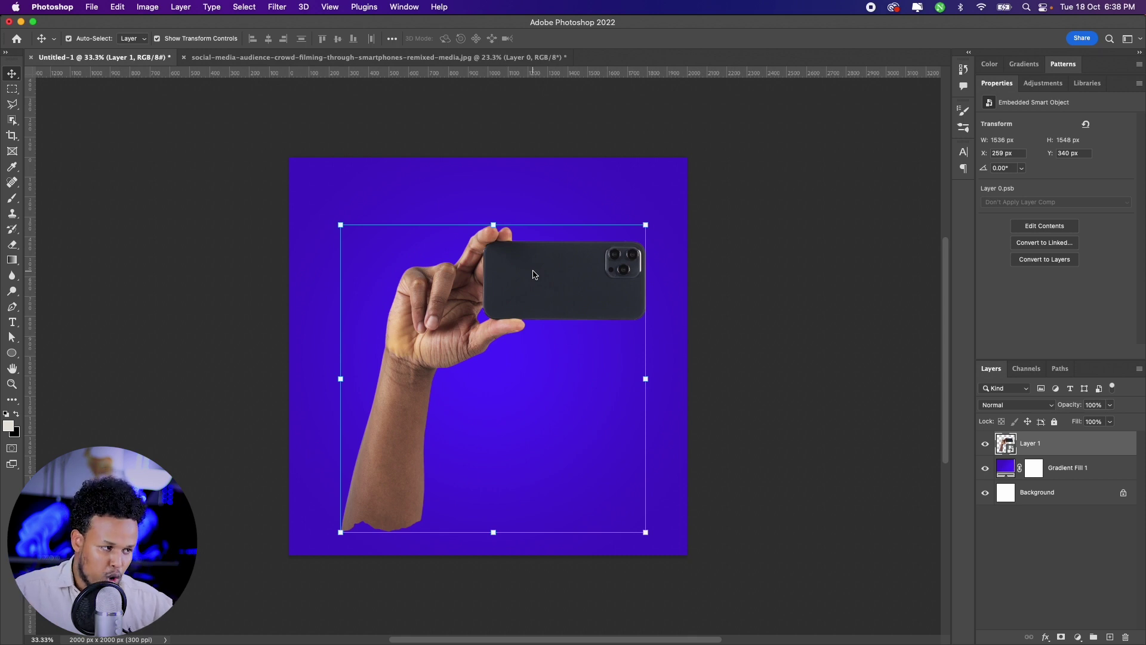
# - Draw a circle about 970 px across with the Ellipse tool over the wrist
pyautogui.scroll(1, 541, 280)
pyautogui.moveTo(742, 304); pyautogui.dragTo(746, 277)
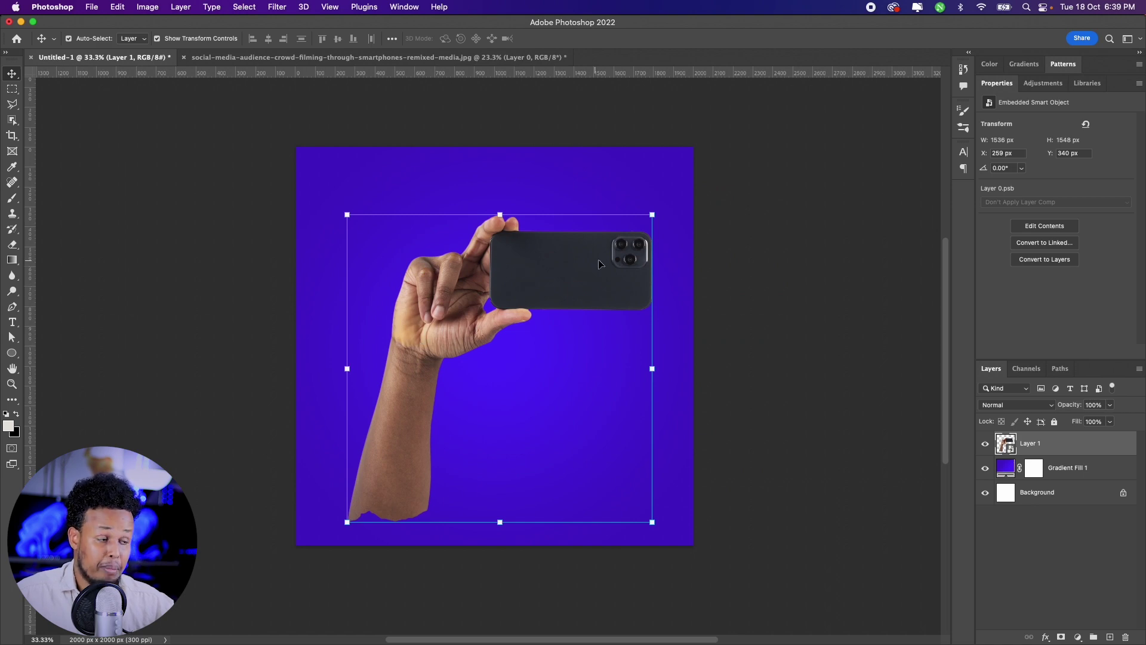
pyautogui.press('z')
pyautogui.moveTo(637, 248); pyautogui.dragTo(680, 263)
pyautogui.moveTo(555, 329)
pyautogui.mouseDown()
pyautogui.moveTo(526, 329)
pyautogui.moveTo(499, 309)
pyautogui.mouseUp()
pyautogui.press('v')
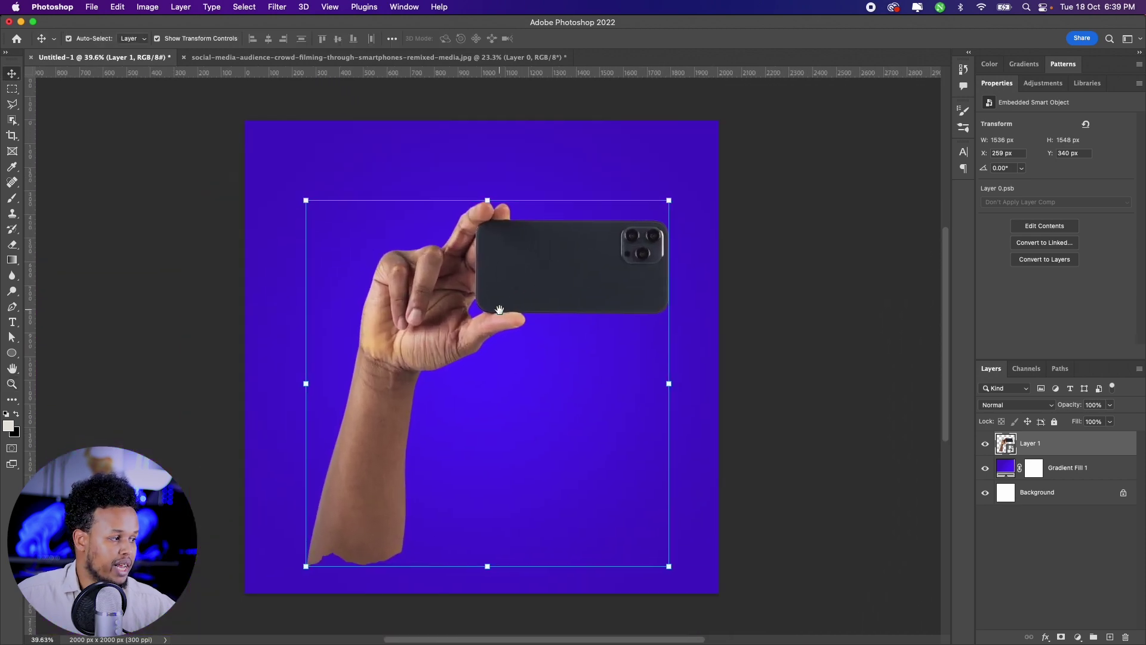
pyautogui.click(12, 353)
pyautogui.moveTo(336, 278)
pyautogui.mouseDown()
pyautogui.moveTo(403, 369)
pyautogui.moveTo(567, 509)
pyautogui.mouseUp()
# - Give Ellipse 1 a darker blue-purple fill and remove its outline
pyautogui.click(1020, 207)
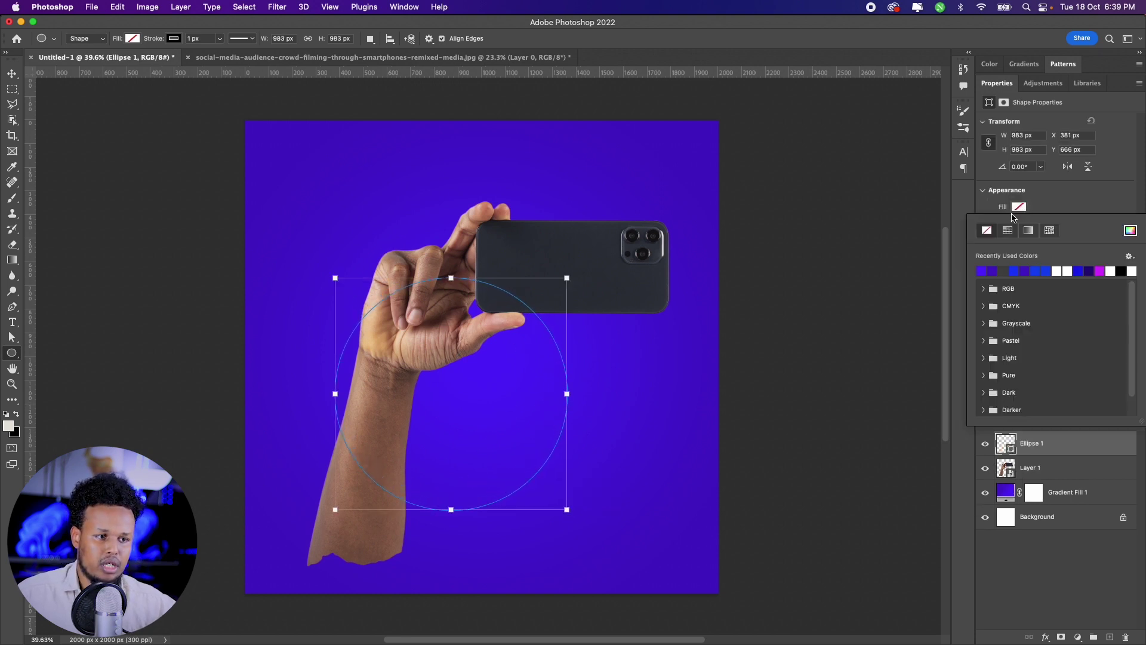
pyautogui.click(982, 271)
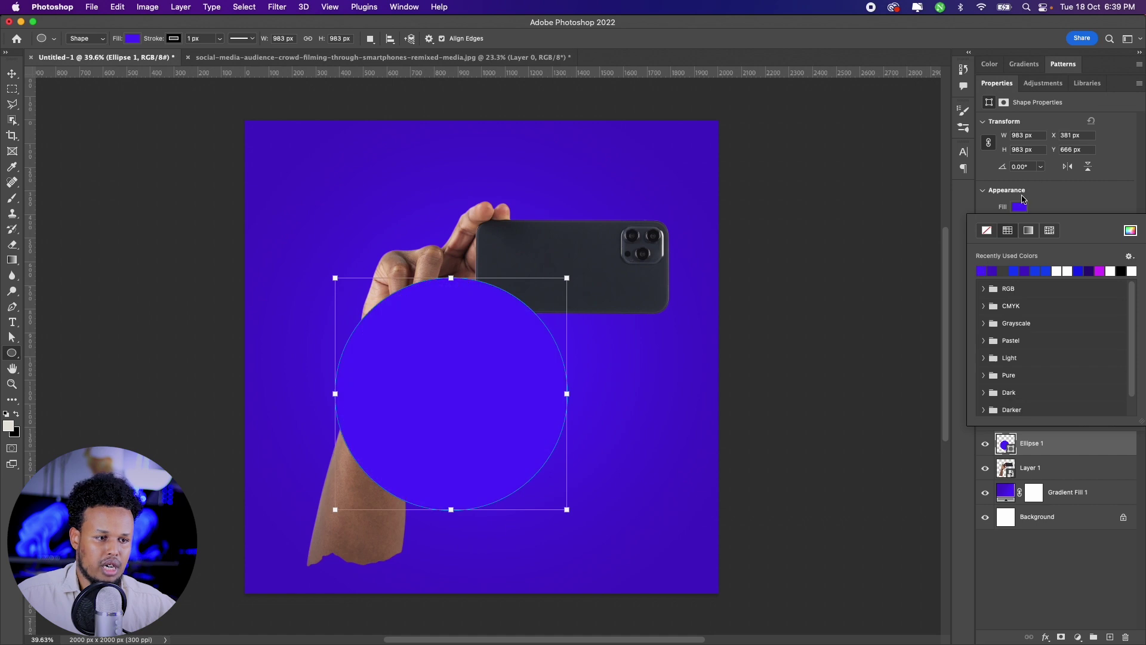
pyautogui.click(996, 271)
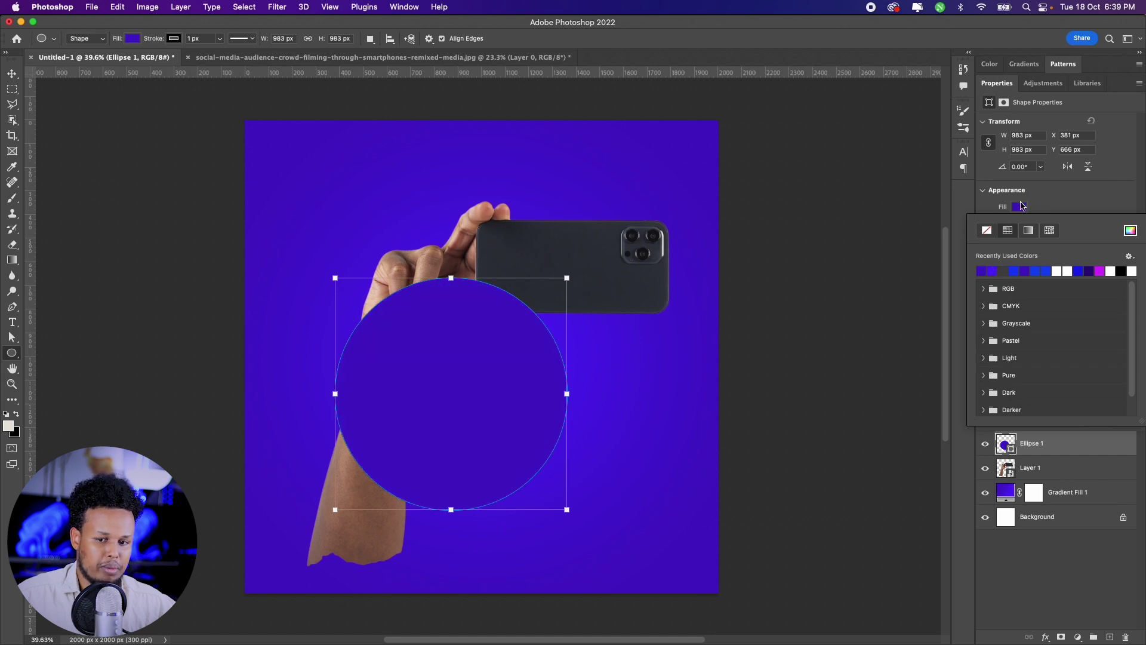
pyautogui.click(1054, 210)
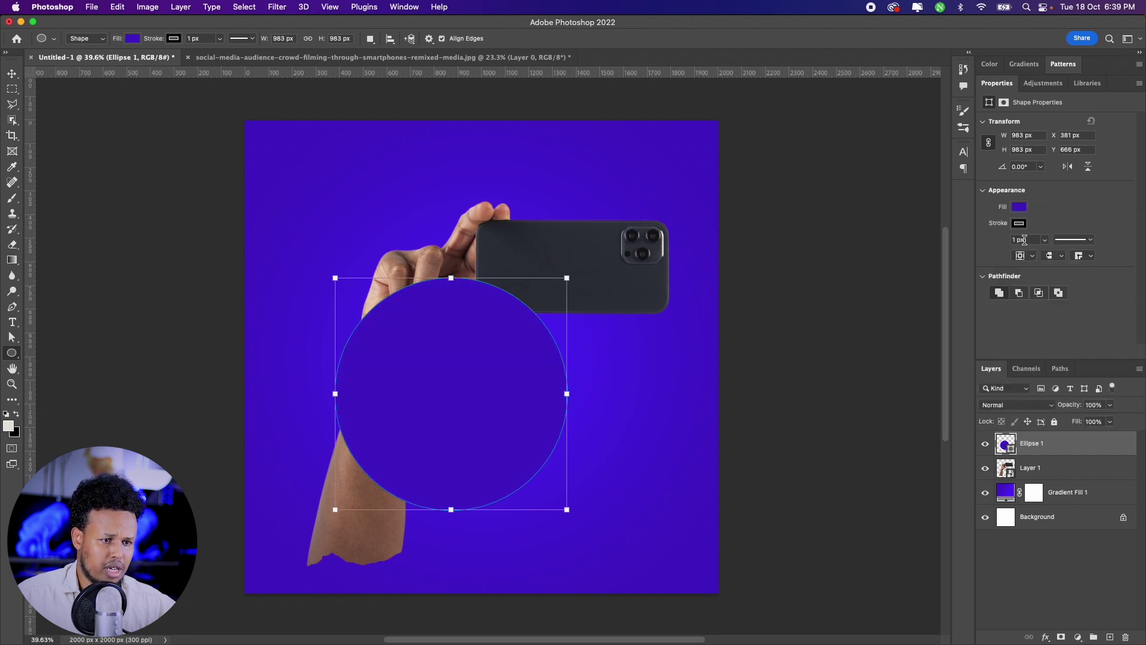
pyautogui.click(1019, 223)
pyautogui.click(987, 246)
pyautogui.click(933, 224)
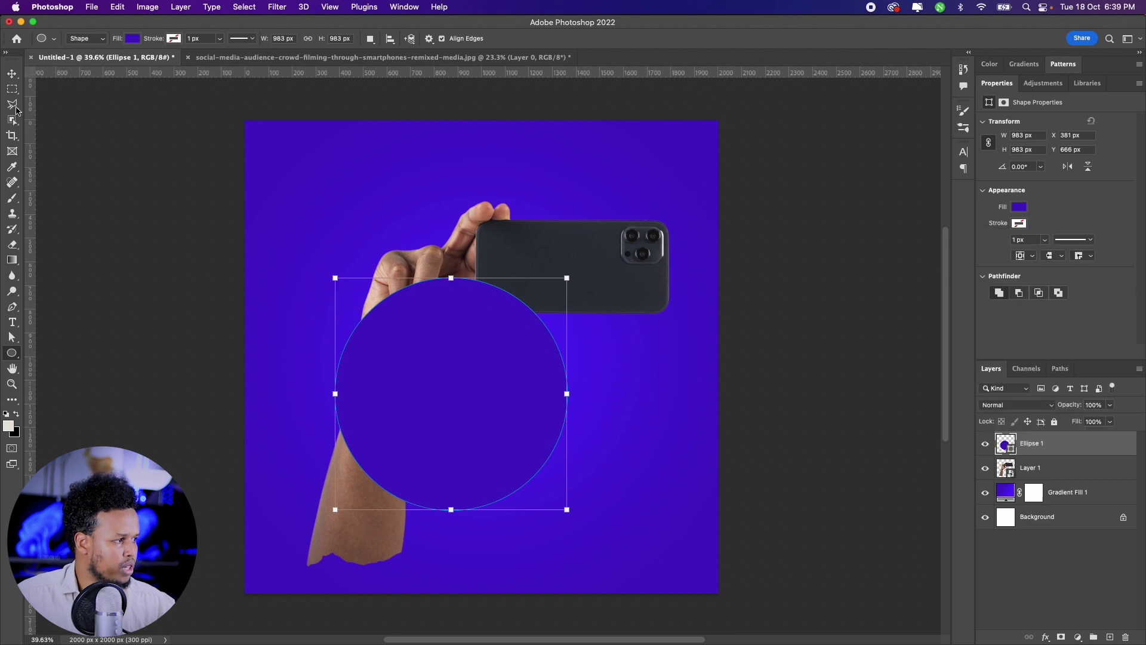
# - Put the hand layer above the circle and shift both left and down
pyautogui.click(12, 73)
pyautogui.click(539, 234)
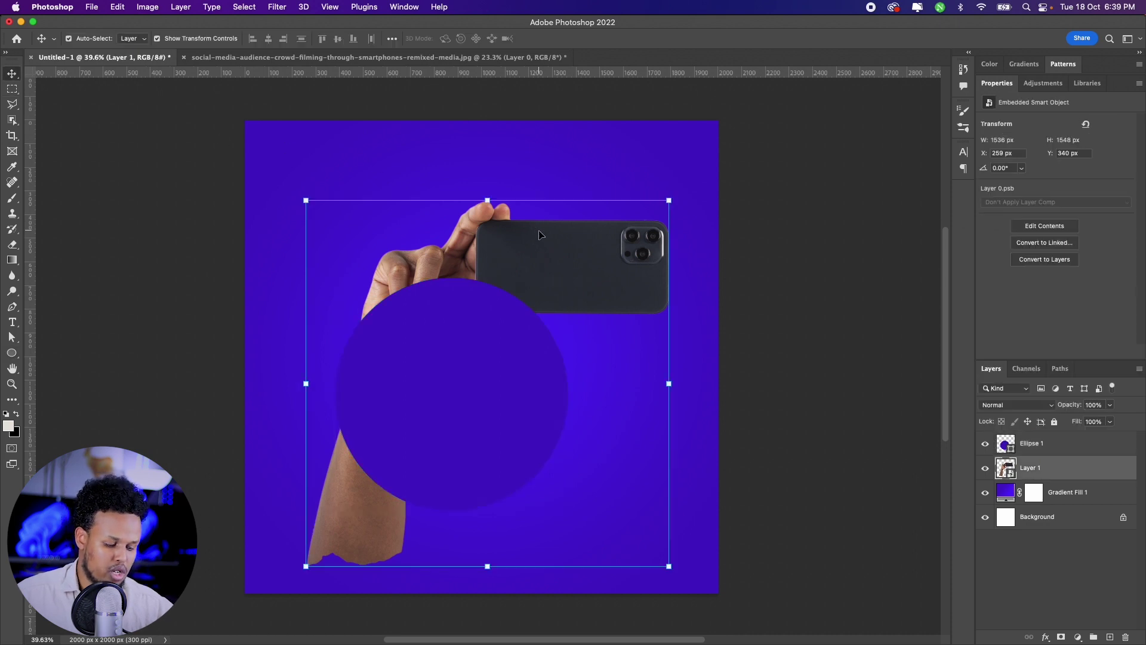
pyautogui.hotkey('ctrl', ']')
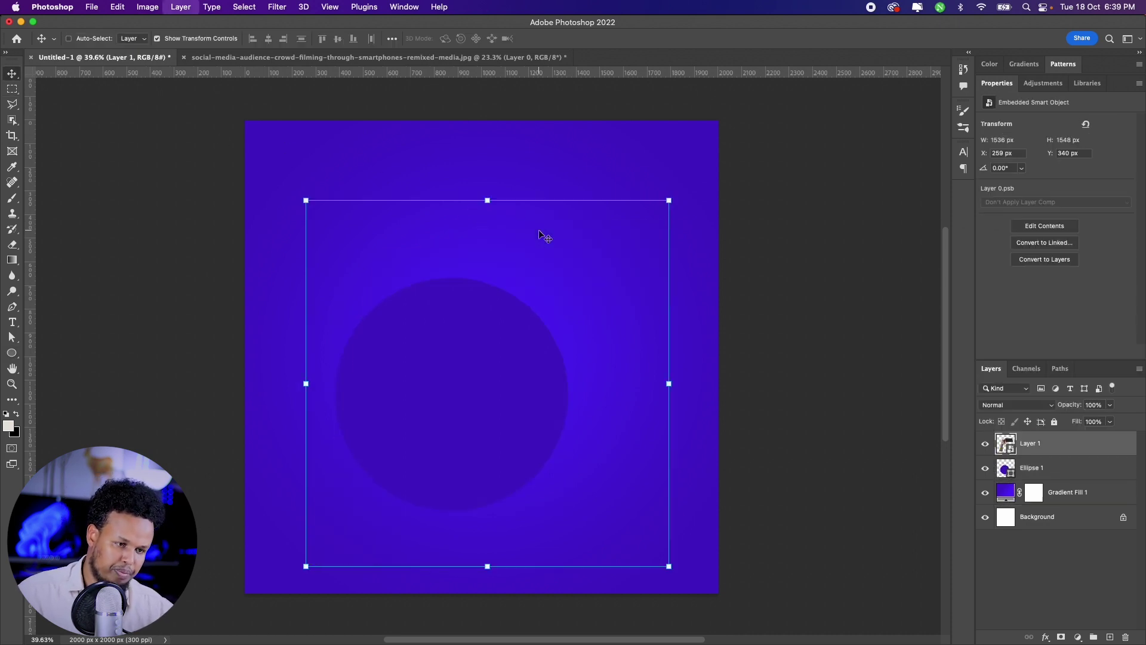
pyautogui.moveTo(510, 400); pyautogui.dragTo(483, 409)
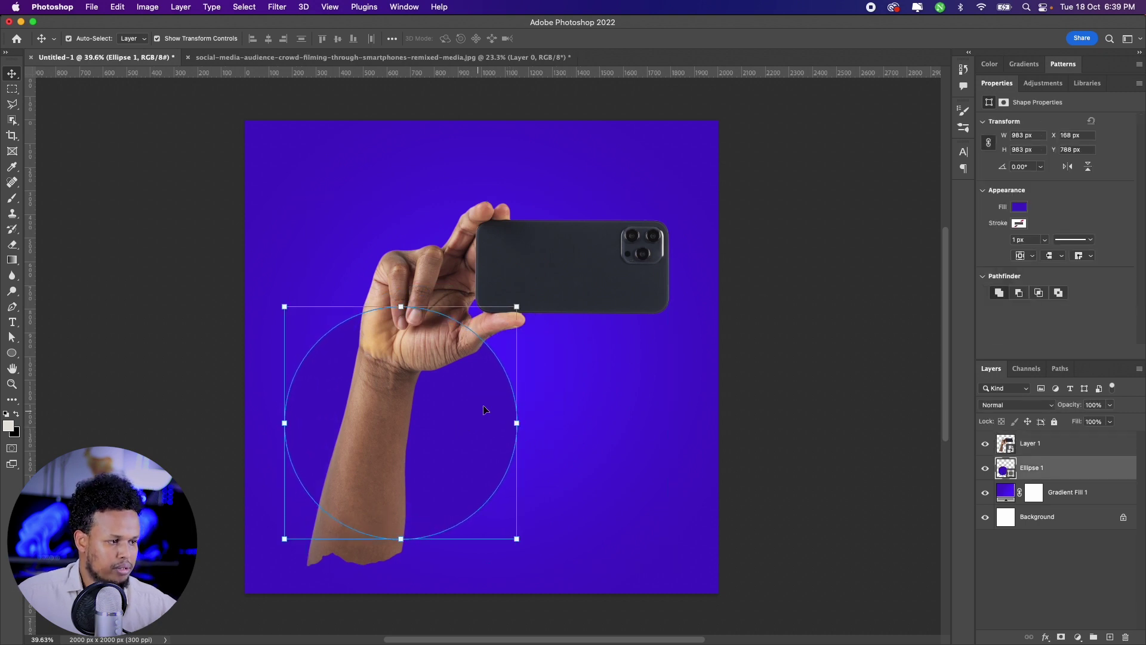
pyautogui.moveTo(519, 239); pyautogui.dragTo(504, 252)
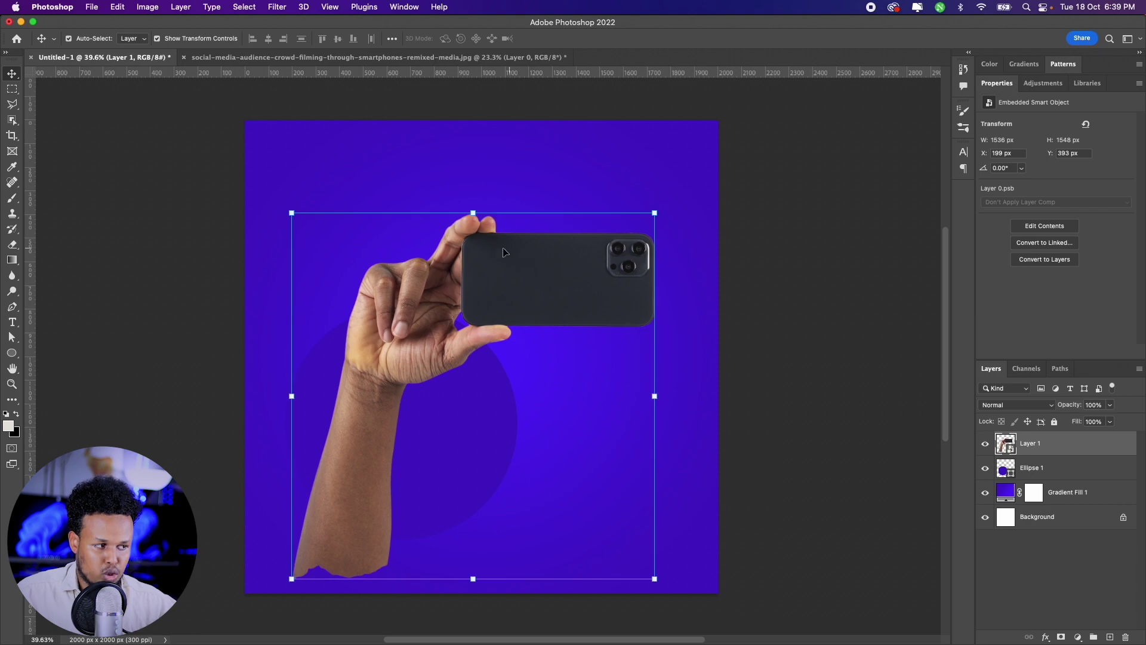
# - Open the hand smart object and add a Black & White adjustment with raised Reds
pyautogui.doubleClick(1002, 440)
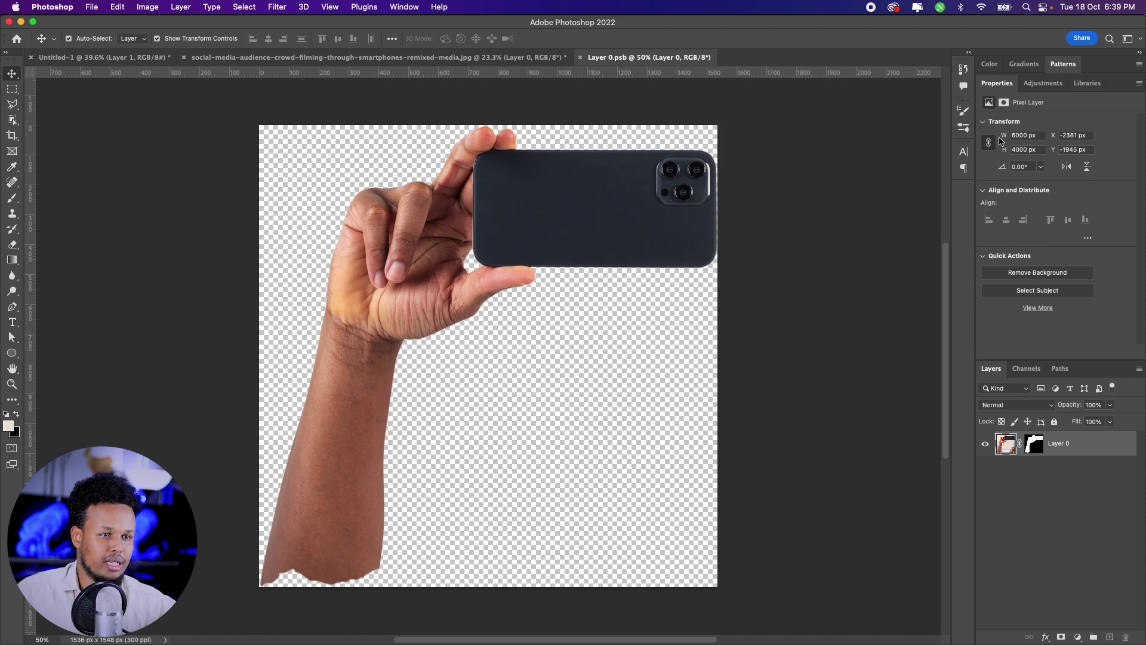
pyautogui.click(1043, 84)
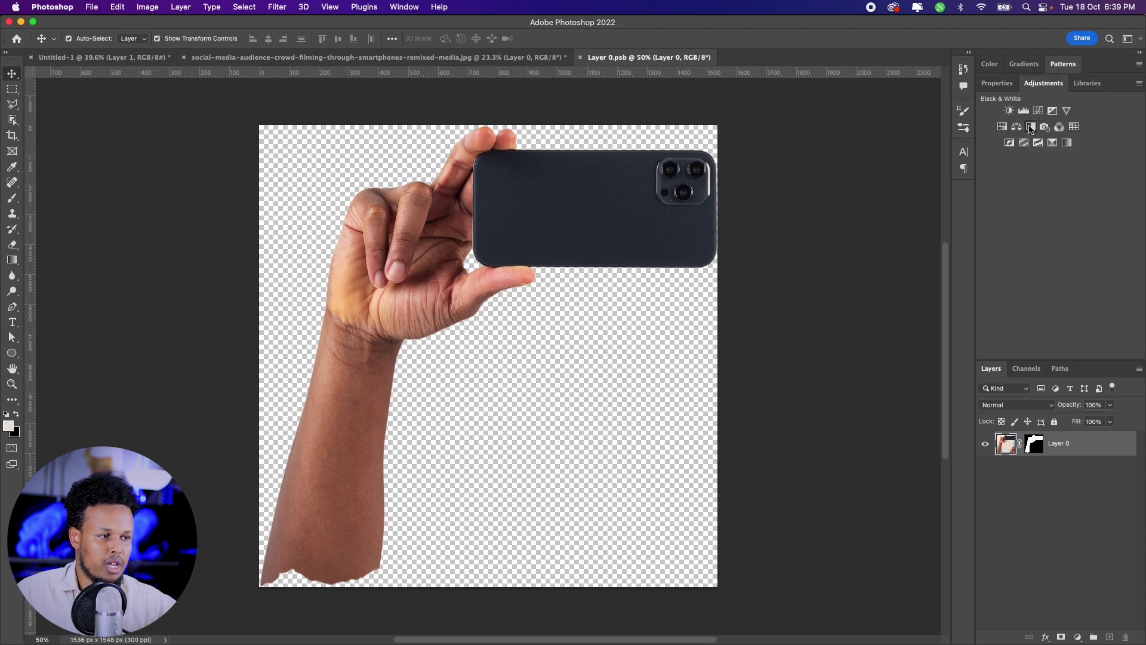
pyautogui.click(1031, 128)
pyautogui.moveTo(1054, 168)
pyautogui.mouseDown()
pyautogui.moveTo(1094, 192)
pyautogui.moveTo(1076, 215)
pyautogui.mouseUp()
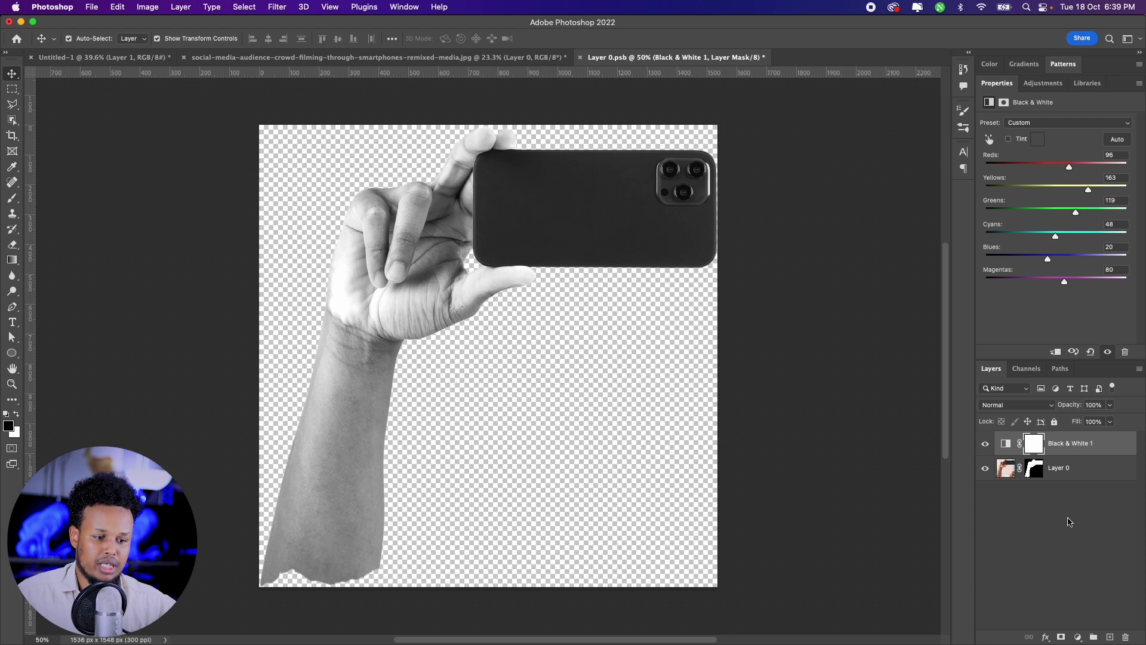
# - Try a blue Gradient Map, delete it, then save and close the smart object
pyautogui.click(1078, 637)
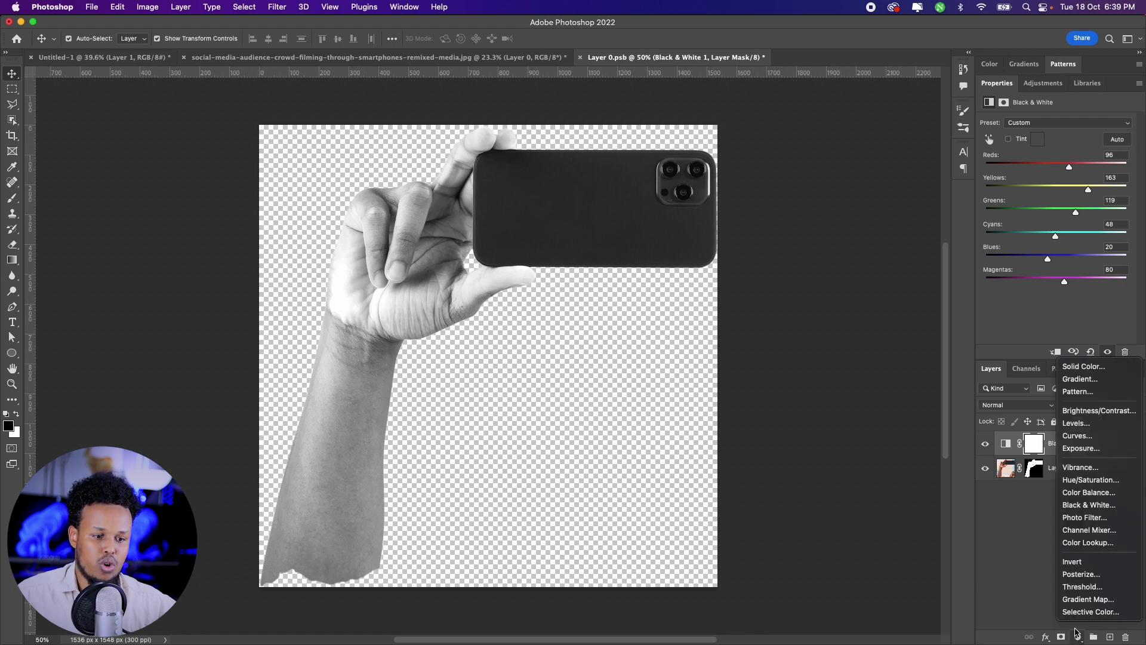
pyautogui.click(1104, 600)
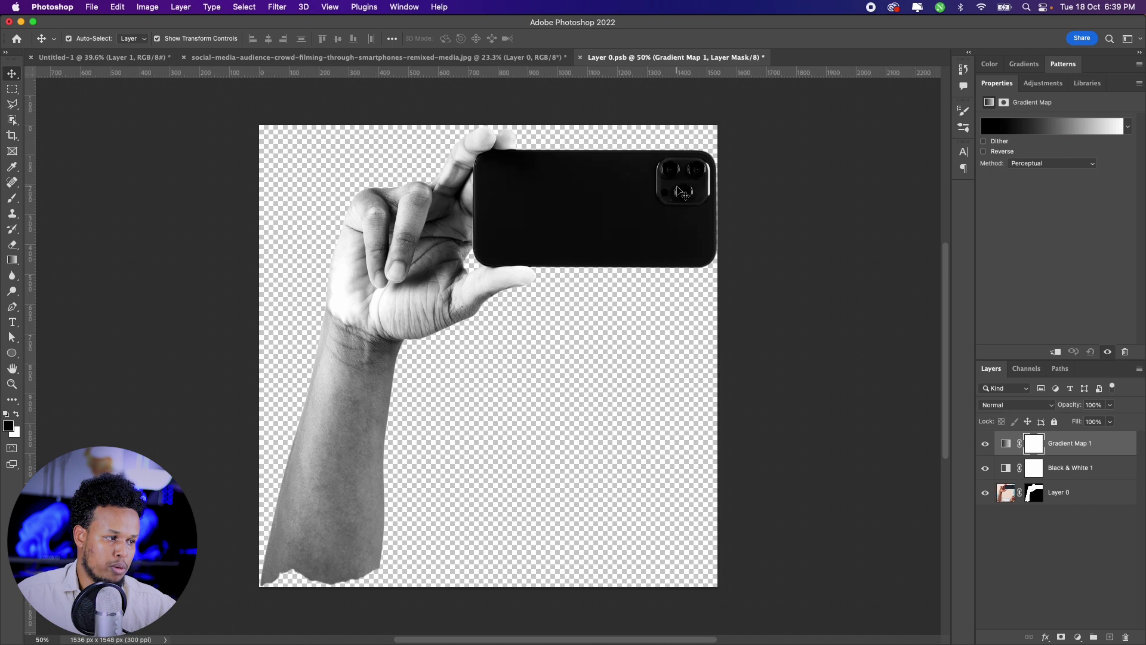
pyautogui.click(1129, 126)
pyautogui.click(991, 169)
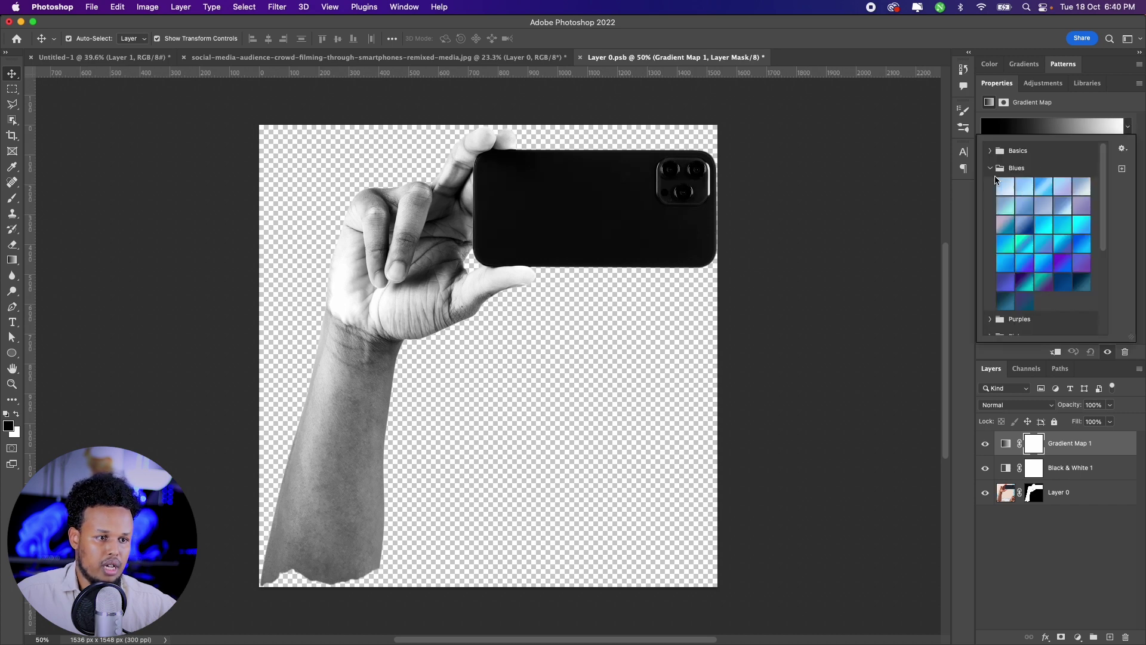
pyautogui.click(1048, 226)
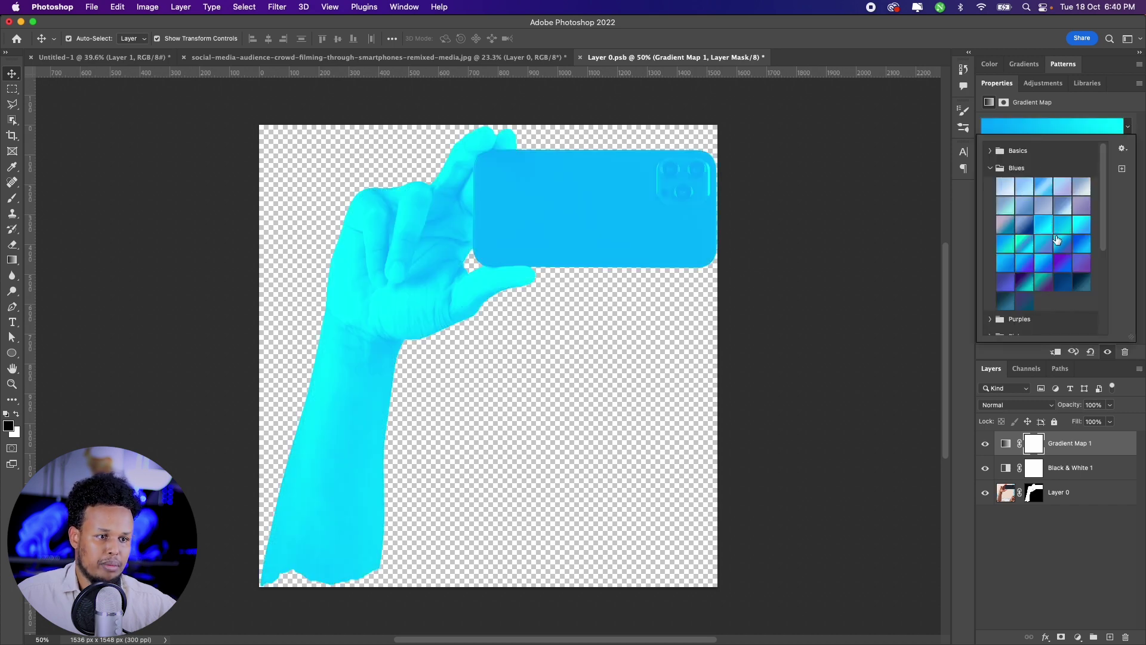
pyautogui.click(1085, 519)
pyautogui.click(1104, 445)
pyautogui.press('Delete')
pyautogui.press('super+s')
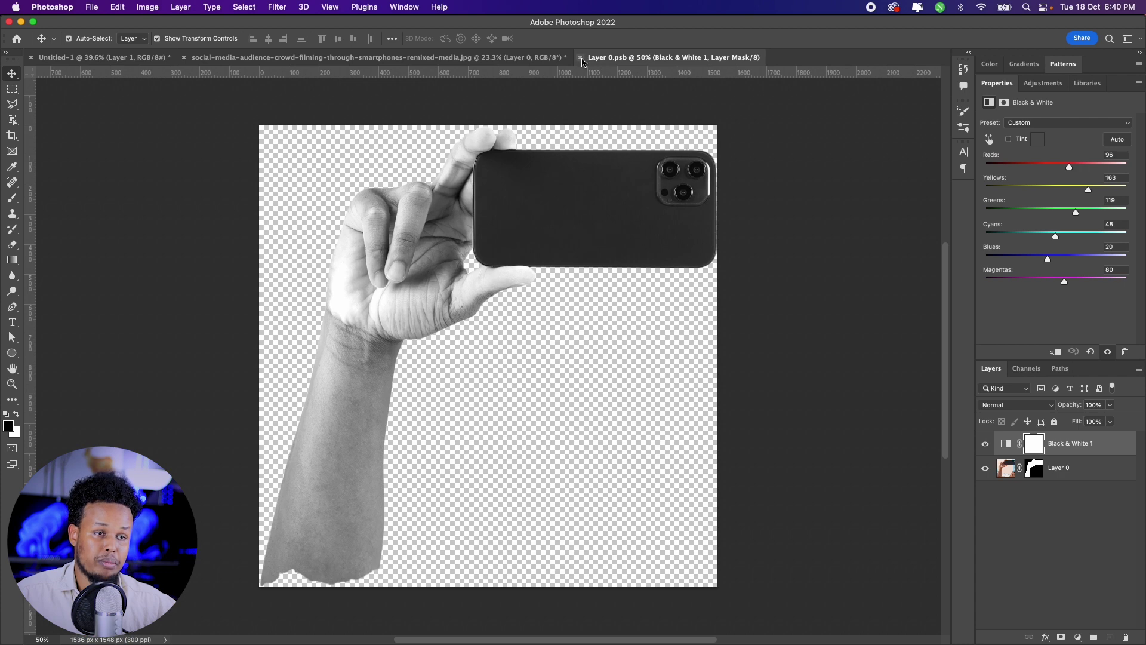
pyautogui.click(580, 58)
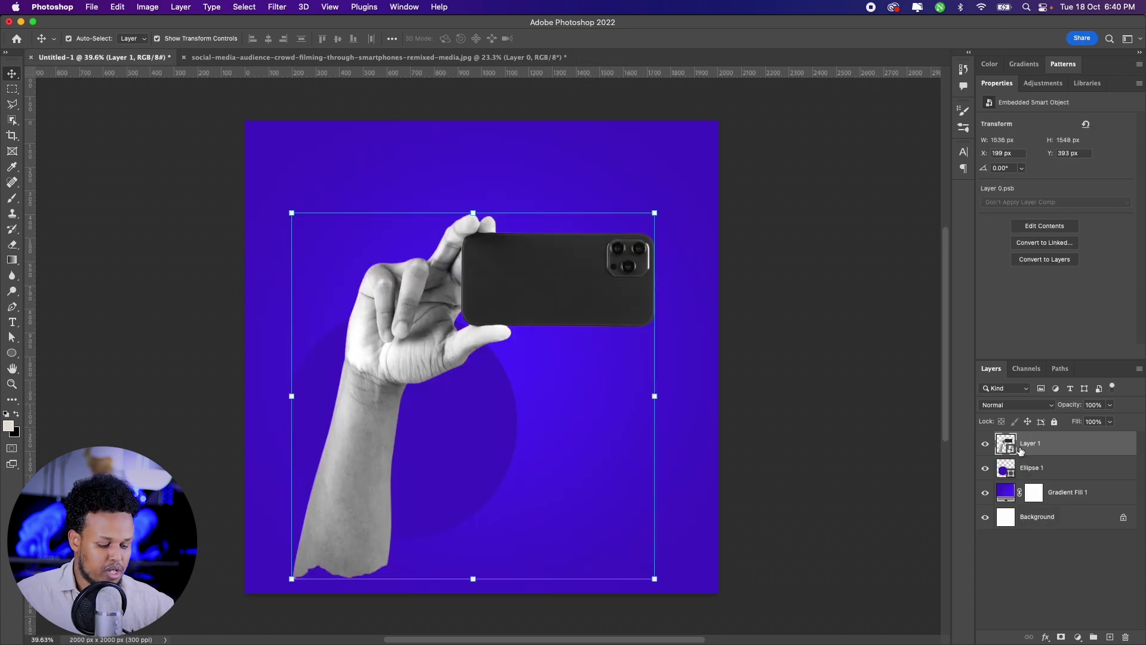
# - Clip Layer 1 to Ellipse 1 and scale and position the hand inside the circle
pyautogui.keyDown('alt'); pyautogui.click(1007, 455); pyautogui.keyUp('alt')
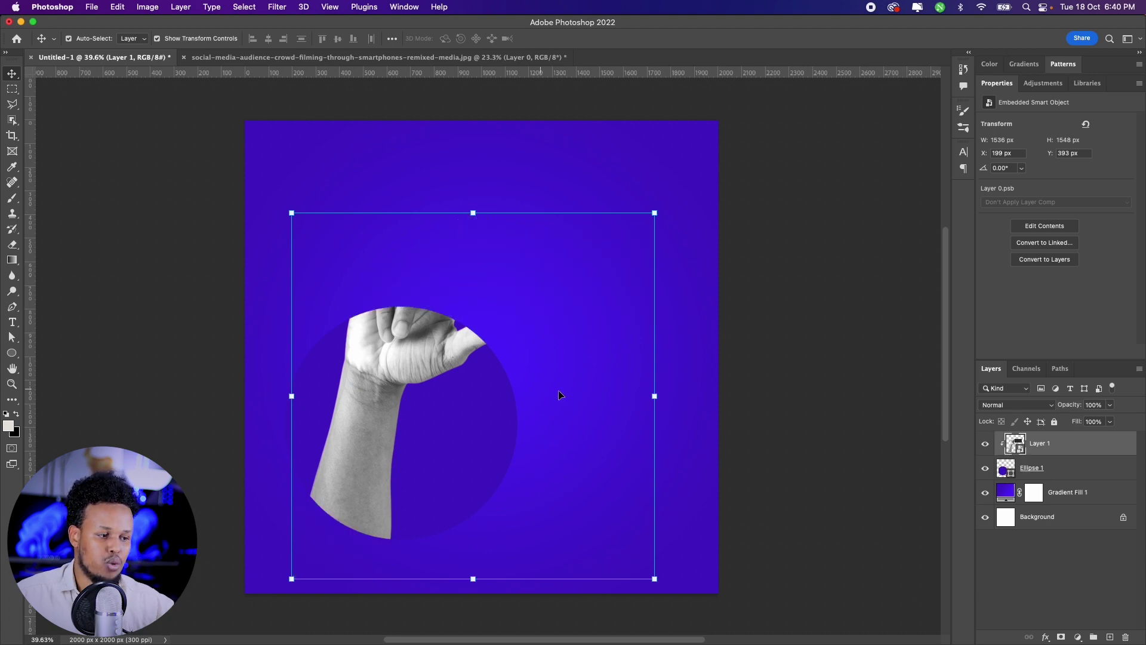
pyautogui.moveTo(654, 396); pyautogui.dragTo(760, 396)
pyautogui.moveTo(663, 341); pyautogui.dragTo(638, 385)
pyautogui.moveTo(735, 439); pyautogui.dragTo(750, 440)
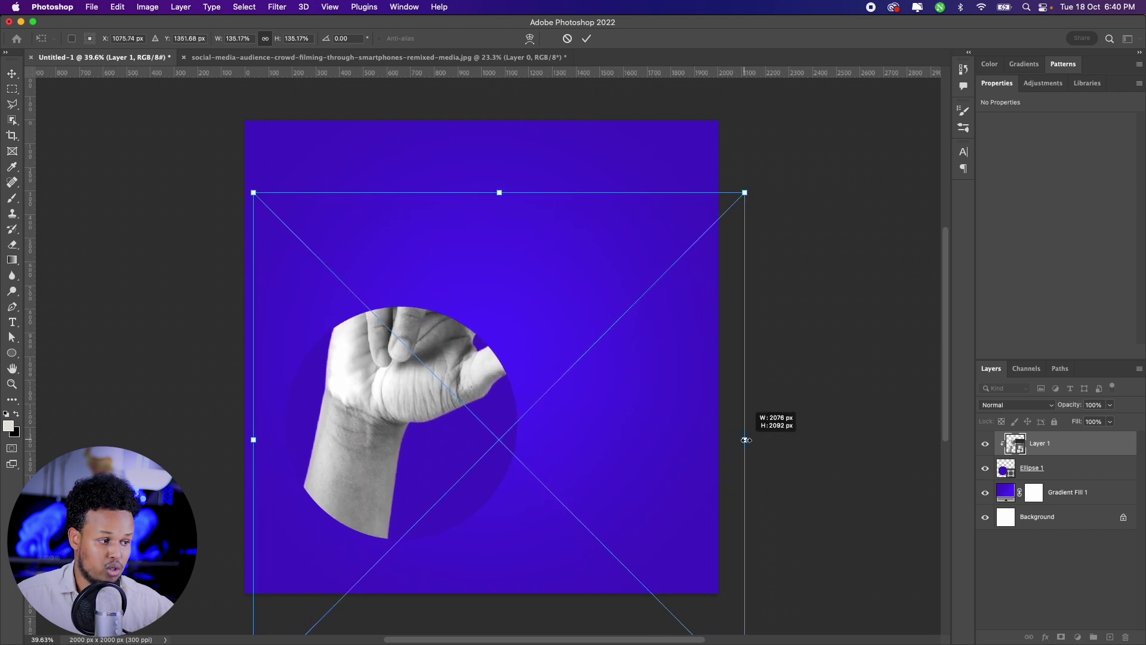
pyautogui.moveTo(505, 369); pyautogui.dragTo(515, 370)
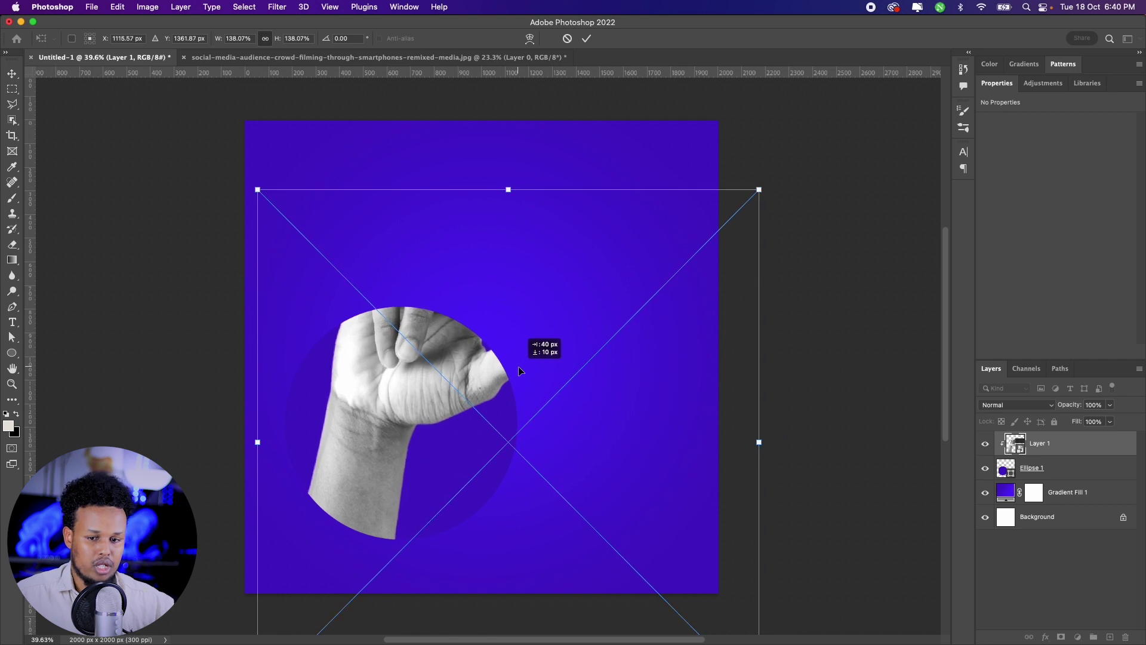
pyautogui.press('Return')
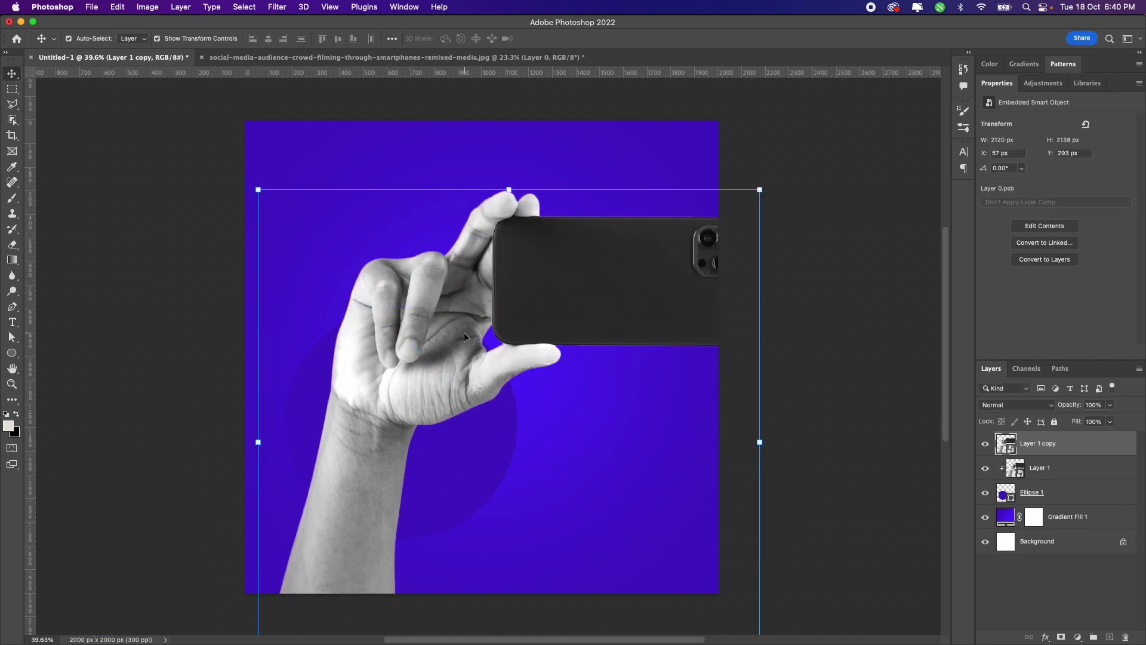
pyautogui.click(760, 441)
pyautogui.moveTo(760, 441); pyautogui.dragTo(606, 439)
pyautogui.moveTo(441, 403)
pyautogui.mouseDown()
pyautogui.moveTo(480, 387)
pyautogui.moveTo(470, 385)
pyautogui.mouseUp()
pyautogui.press('Return')
# - Select Ellipse 1 and scale the dark circle down
pyautogui.click(1031, 468)
pyautogui.moveTo(518, 304); pyautogui.dragTo(504, 312)
pyautogui.moveTo(294, 537); pyautogui.dragTo(295, 526)
pyautogui.press('Return')
# - Widen the hand slightly with Free Transform and duplicate Layer 1
pyautogui.click(1040, 443)
pyautogui.hotkey('ctrl', 't')
pyautogui.moveTo(674, 425); pyautogui.dragTo(671, 426)
pyautogui.press('Return')
pyautogui.hotkey('ctrl', 'j')
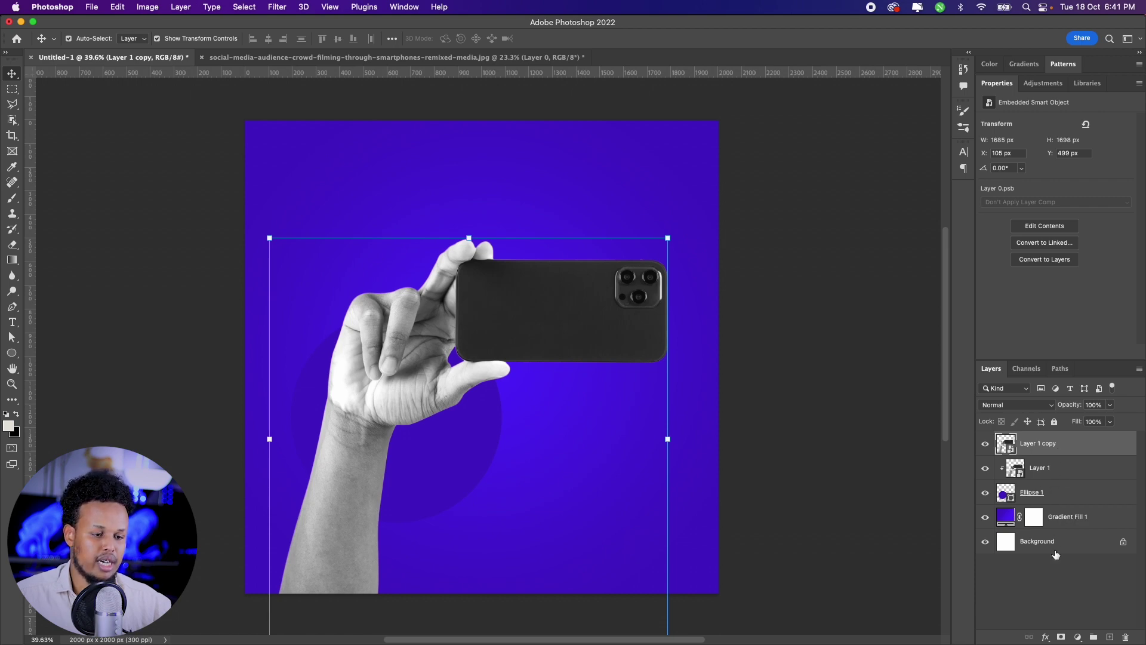
# - Mask Layer 1 copy and brush black over the lower arm
pyautogui.click(1061, 637)
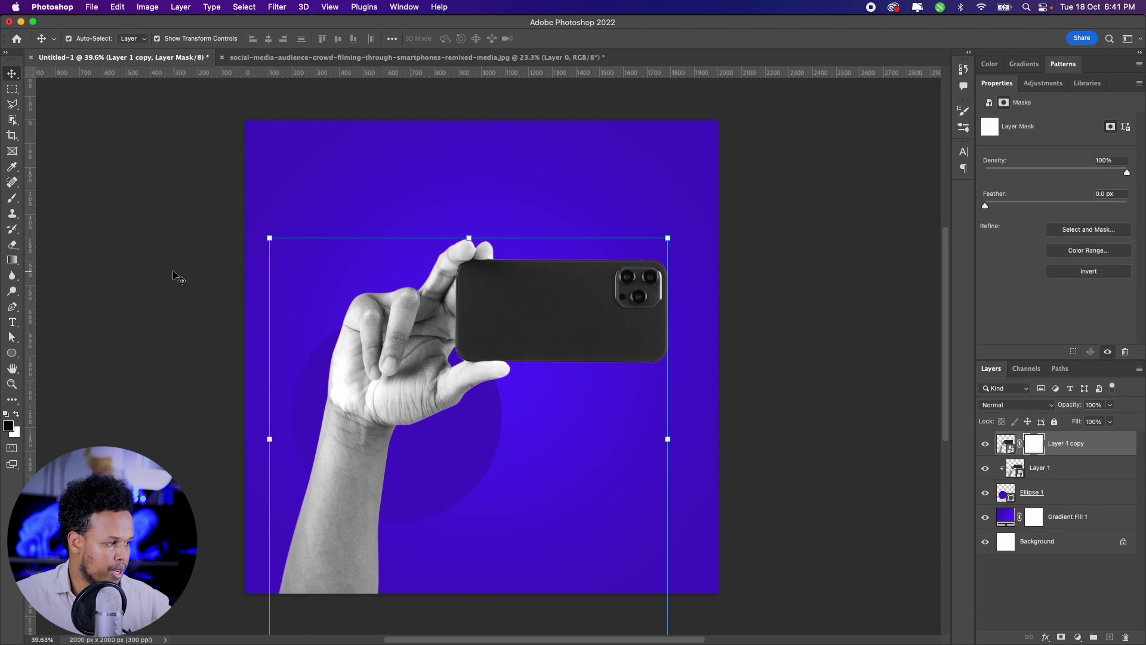
pyautogui.press('b')
pyautogui.moveTo(382, 614)
pyautogui.mouseDown()
pyautogui.moveTo(370, 572)
pyautogui.moveTo(311, 516)
pyautogui.mouseUp()
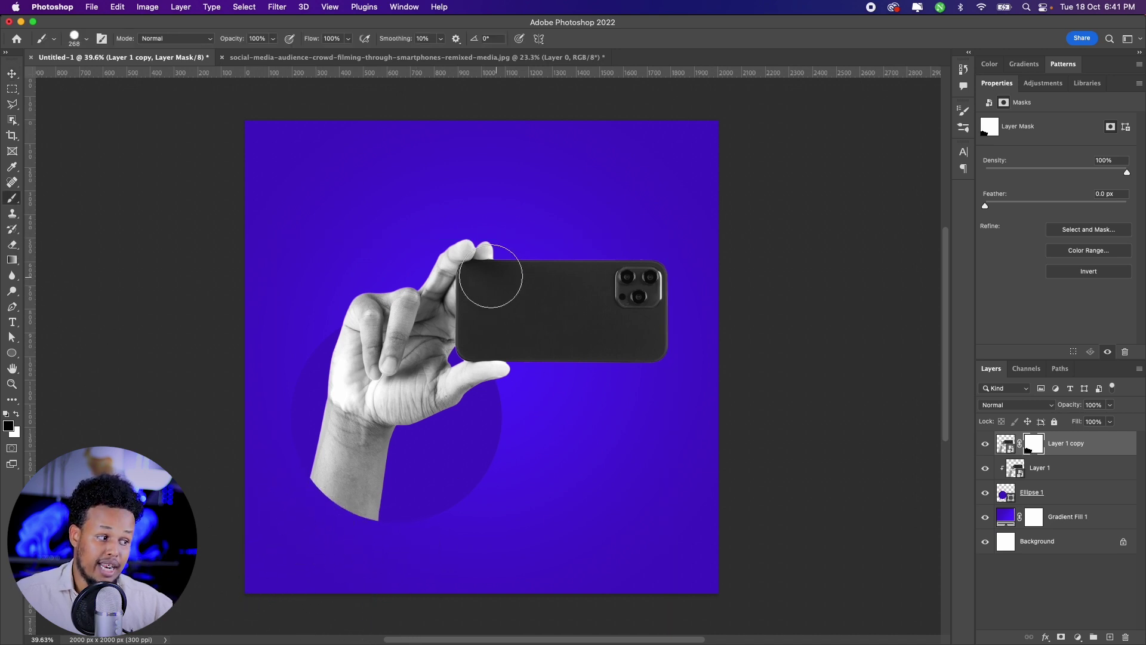
pyautogui.click(985, 468)
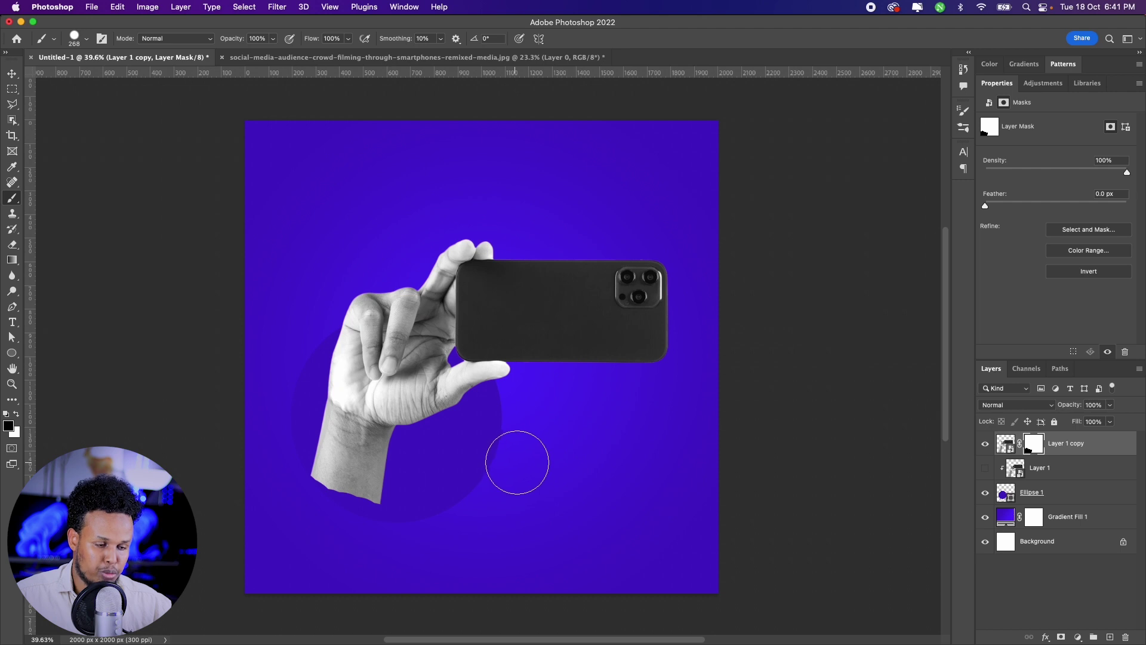
pyautogui.click(985, 469)
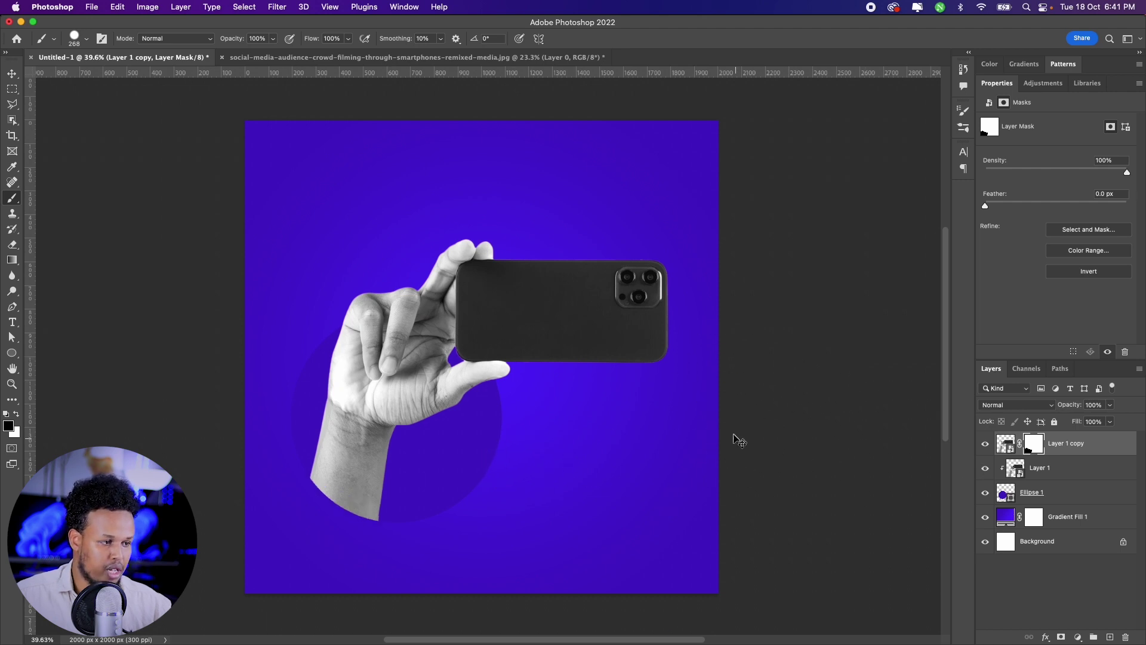
# - Move the circle and both hand layers together slightly, then reselect the hand copy
pyautogui.press('v')
pyautogui.keyDown('shift'); pyautogui.click(1072, 487); pyautogui.keyUp('shift')
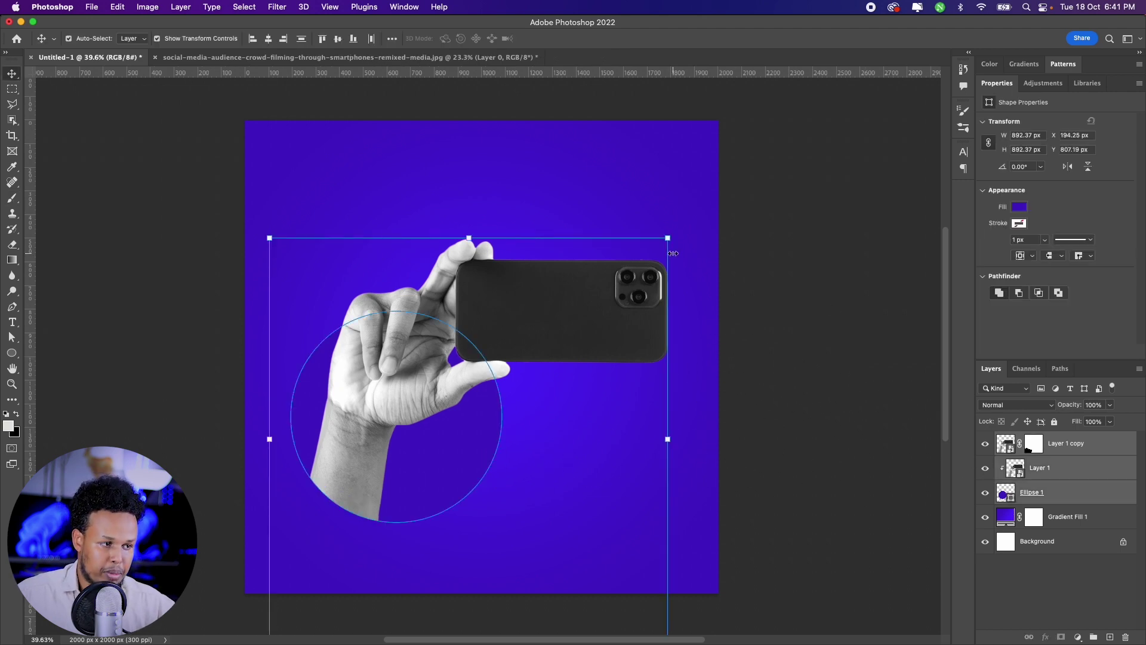
pyautogui.hotkey('ctrl', 't')
pyautogui.moveTo(532, 300); pyautogui.dragTo(535, 298)
pyautogui.press('Return')
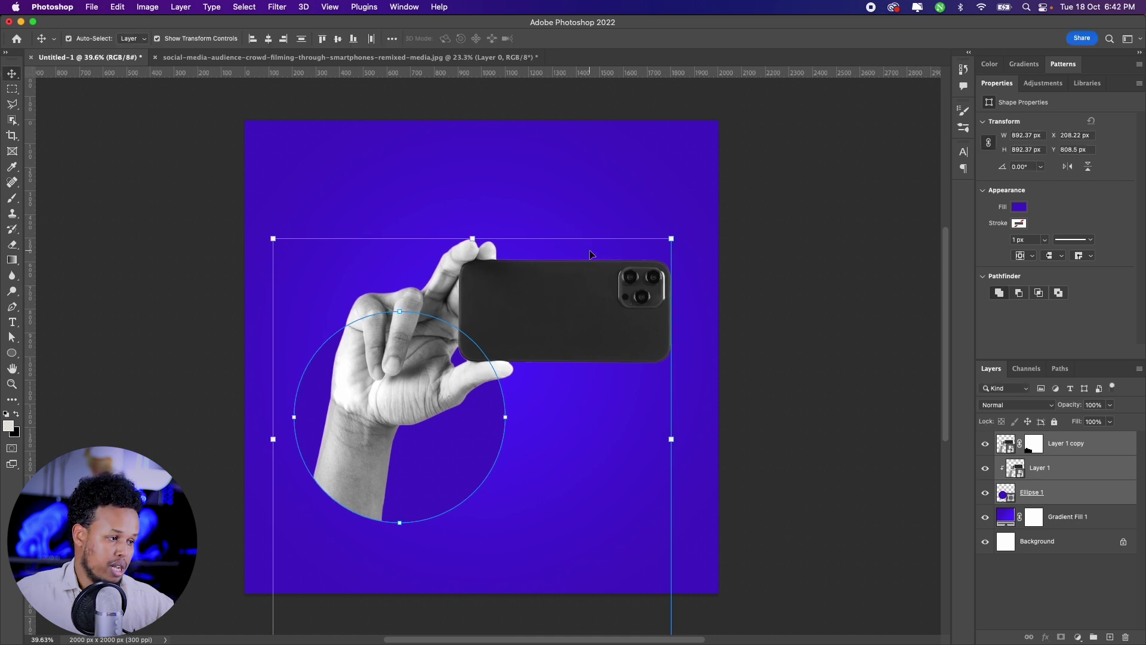
pyautogui.click(184, 222)
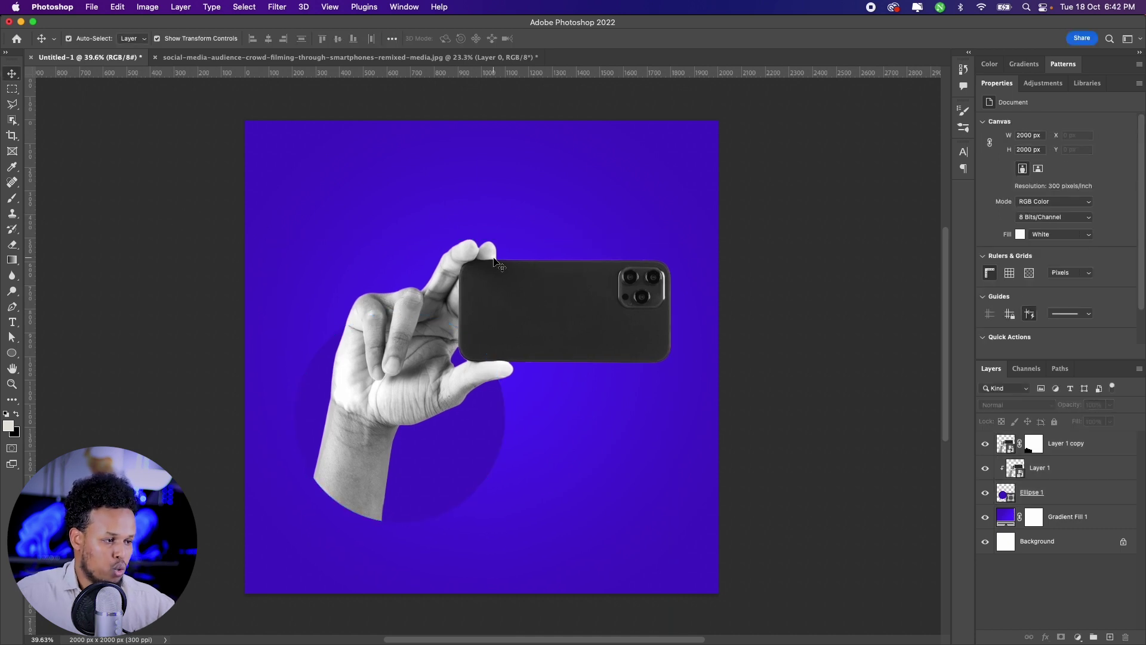
pyautogui.click(523, 277)
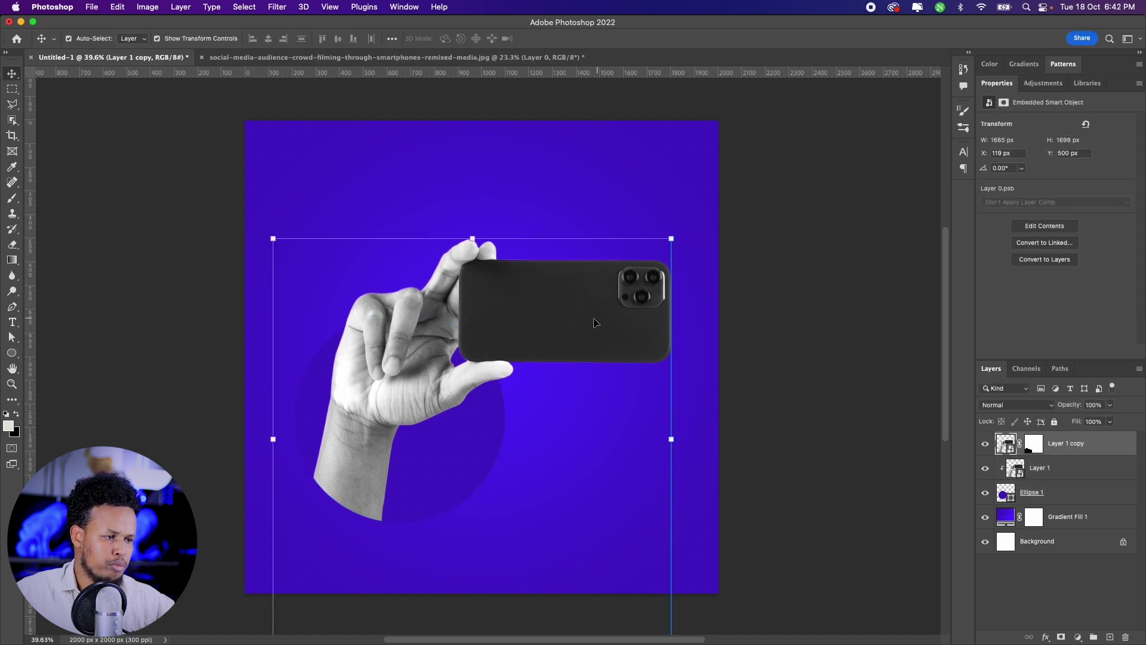
pyautogui.scroll(3, 602, 291)
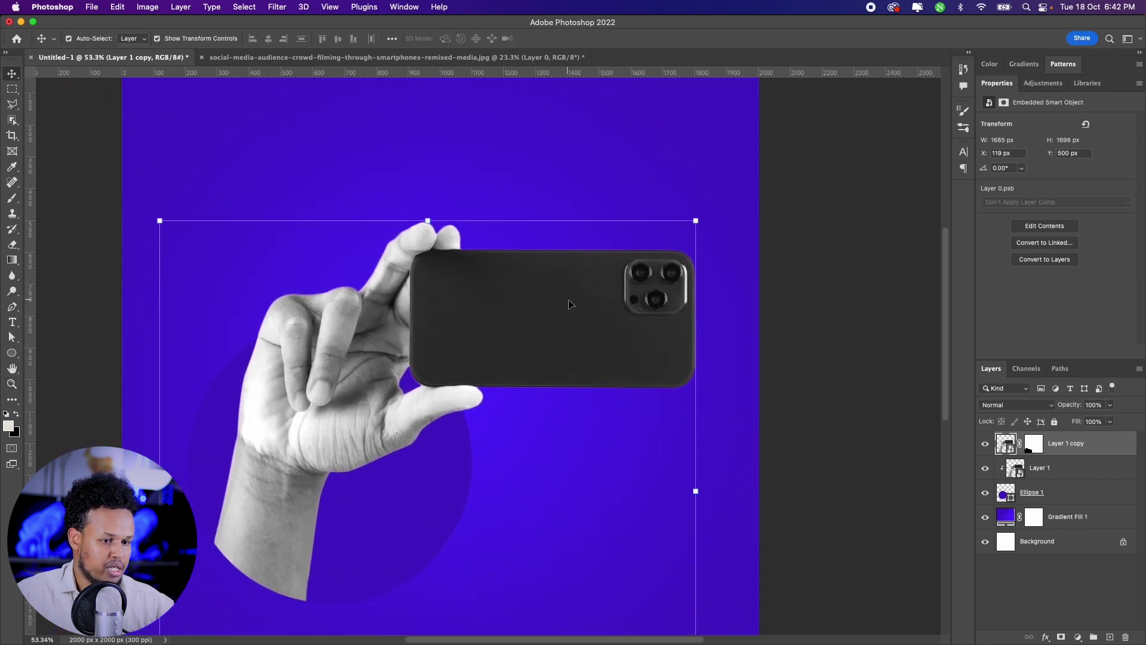
# - Select the phone body with the Quick Selection tool
pyautogui.click(12, 120)
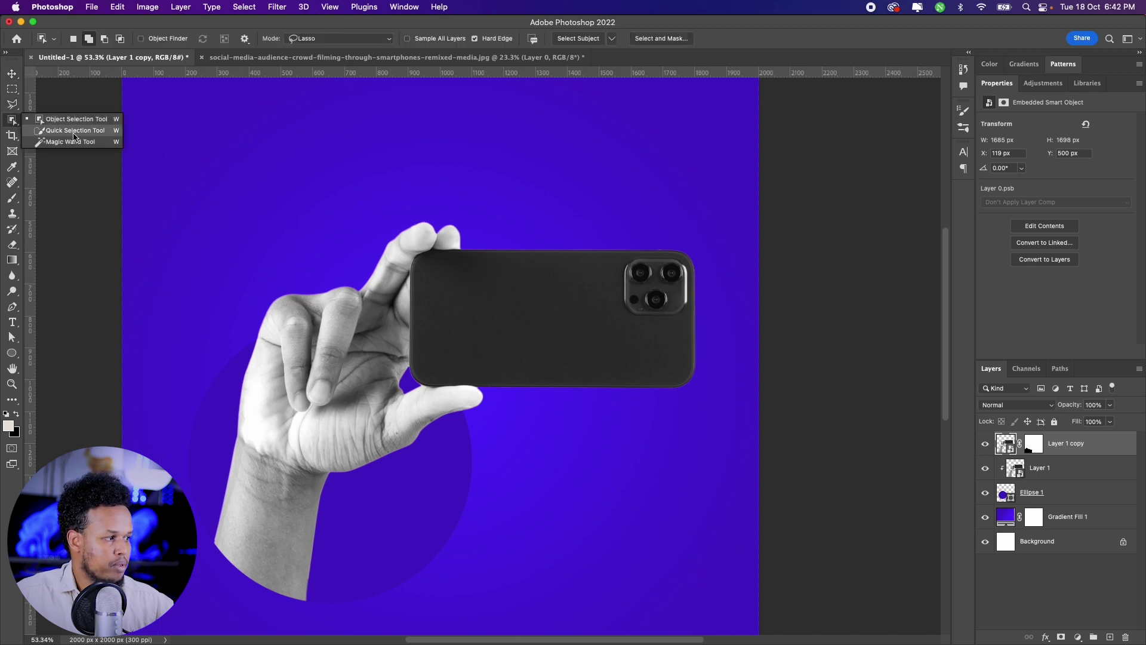
pyautogui.click(75, 131)
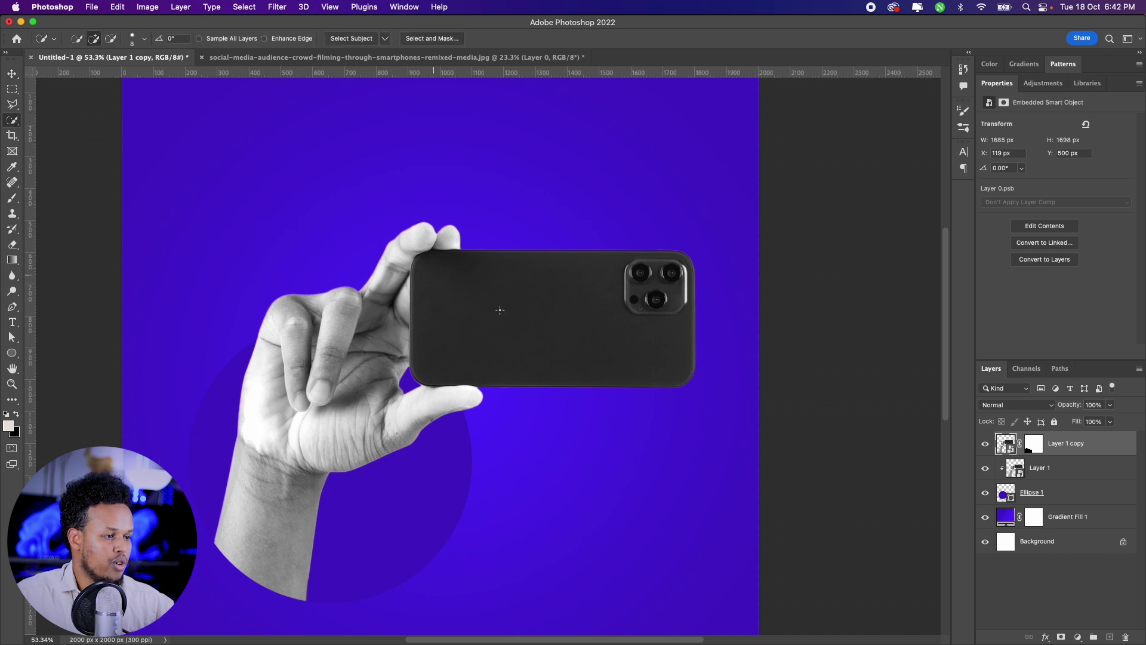
pyautogui.click(453, 325)
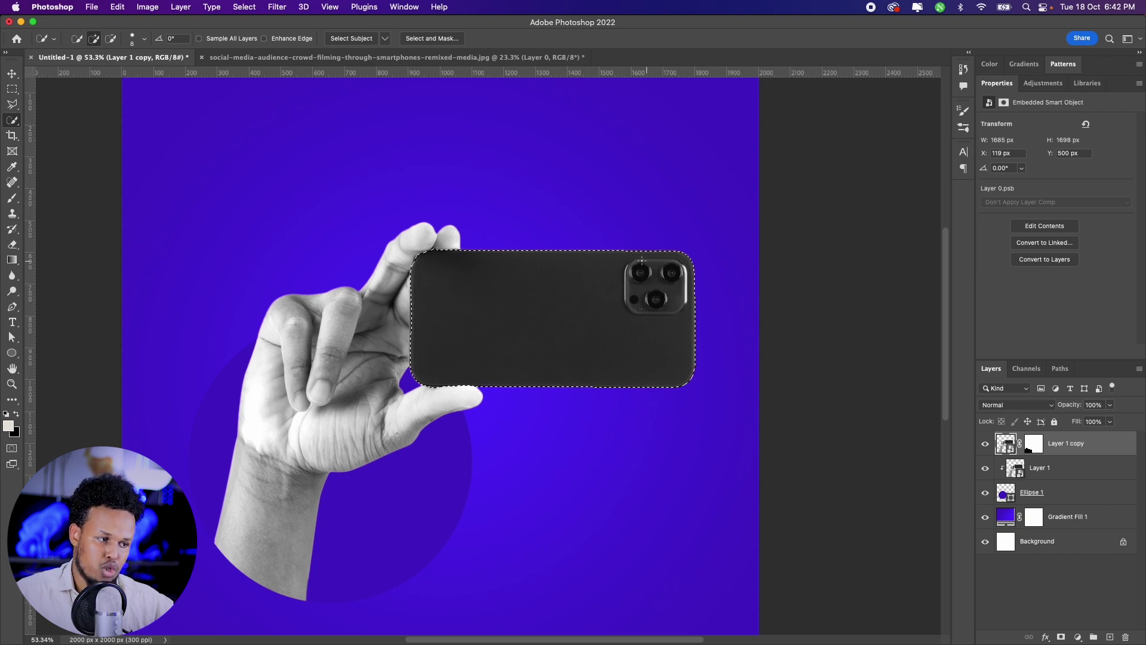
# - Add a Solid Color fill sampled from the purple background and darkened, masked to the phone
pyautogui.click(1078, 638)
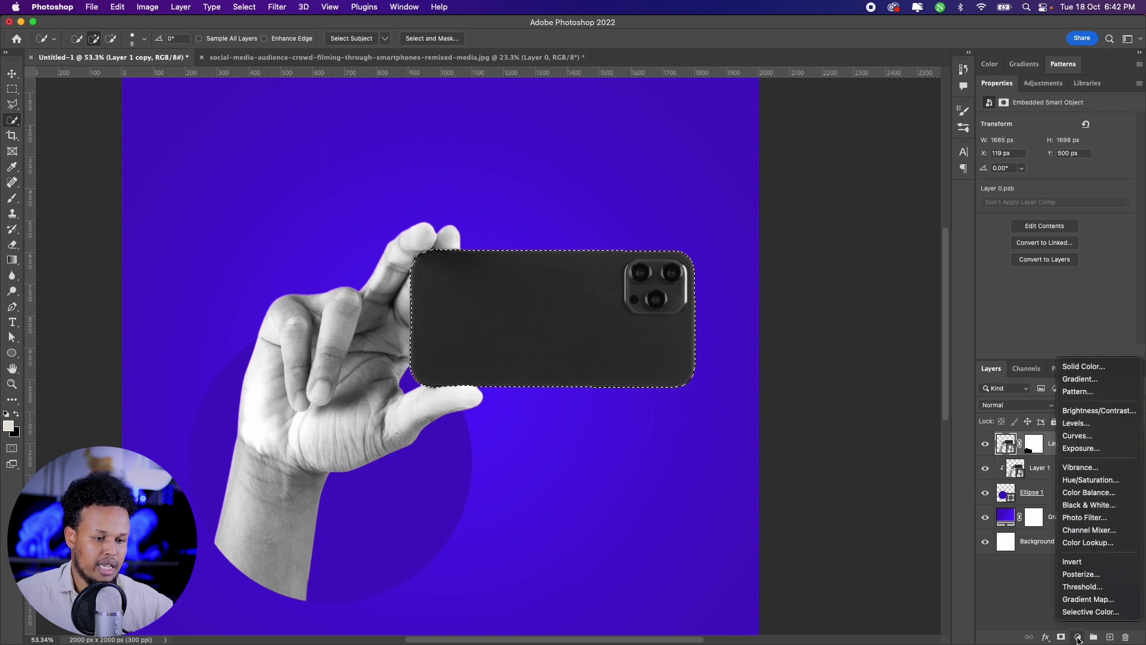
pyautogui.click(1084, 366)
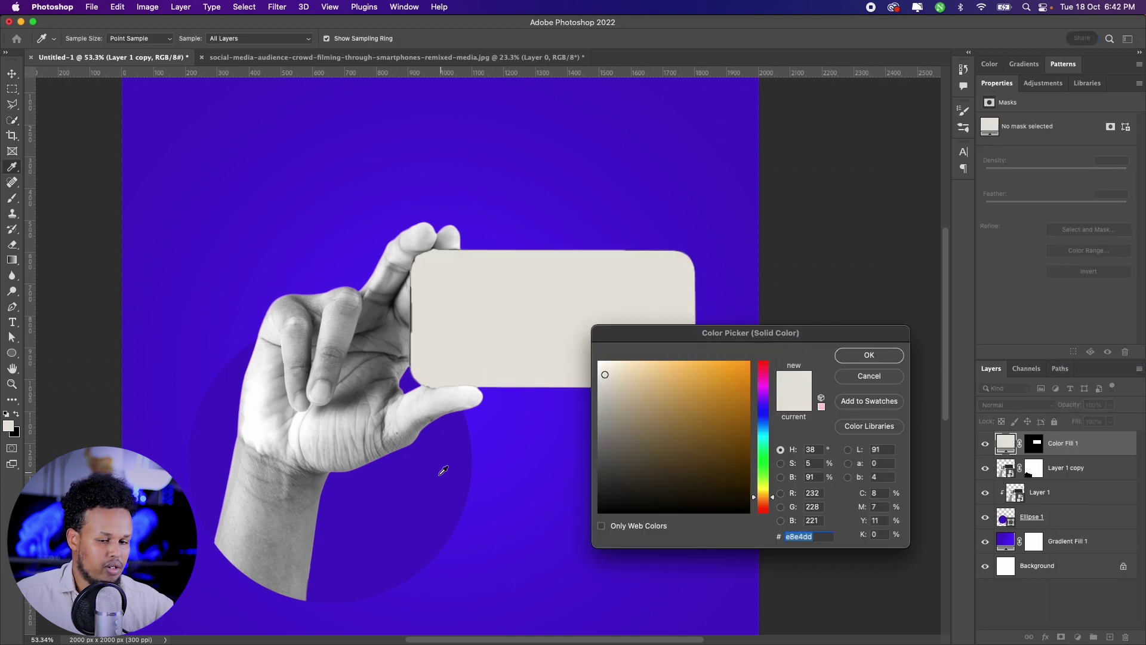
pyautogui.click(445, 470)
pyautogui.moveTo(749, 395); pyautogui.dragTo(758, 421)
pyautogui.click(855, 358)
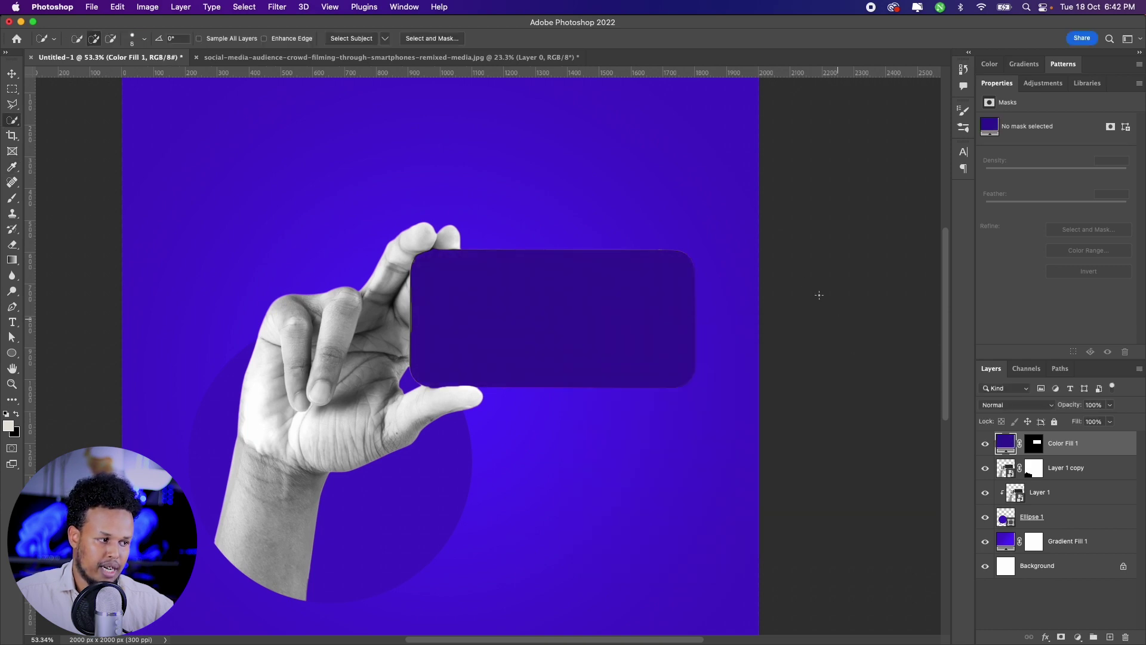
pyautogui.press('z')
pyautogui.moveTo(671, 243)
pyautogui.mouseDown()
pyautogui.moveTo(697, 257)
pyautogui.moveTo(672, 250)
pyautogui.mouseUp()
pyautogui.press('w')
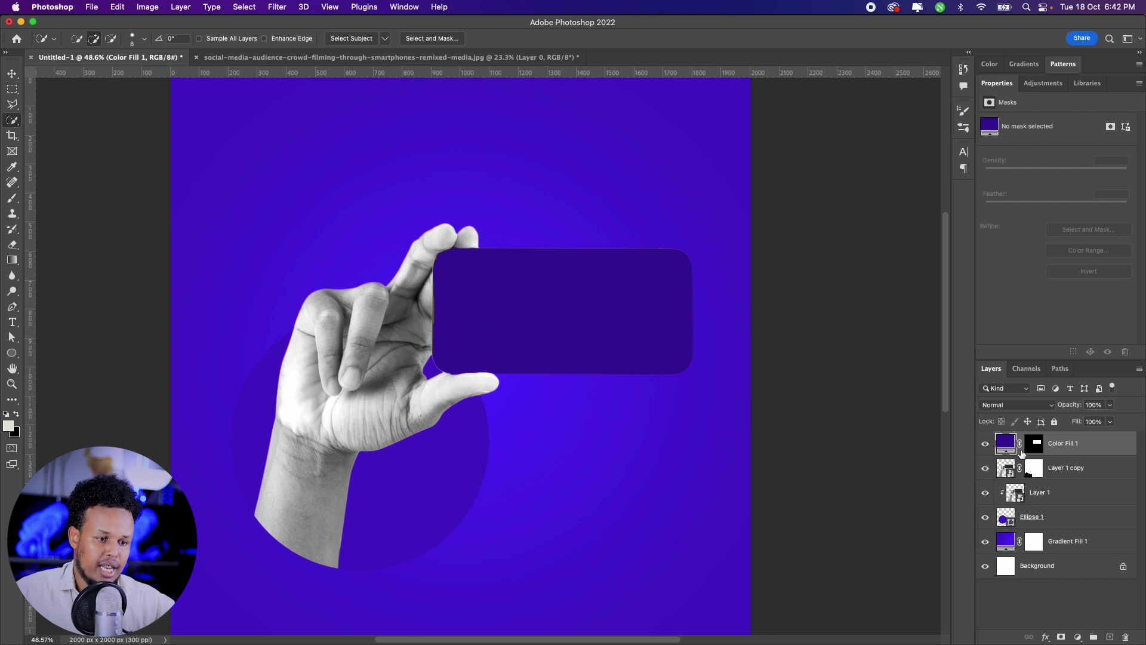
# - Set the Color Fill layer to Overlay blend mode and brighten its purple colour
pyautogui.click(1005, 406)
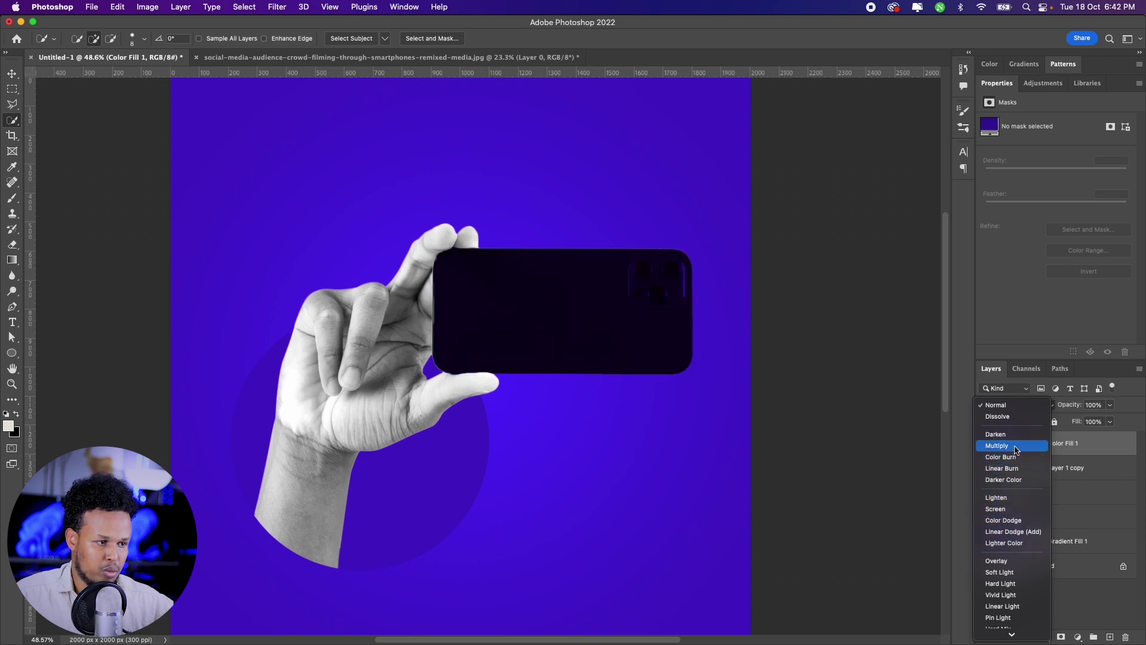
pyautogui.click(1008, 562)
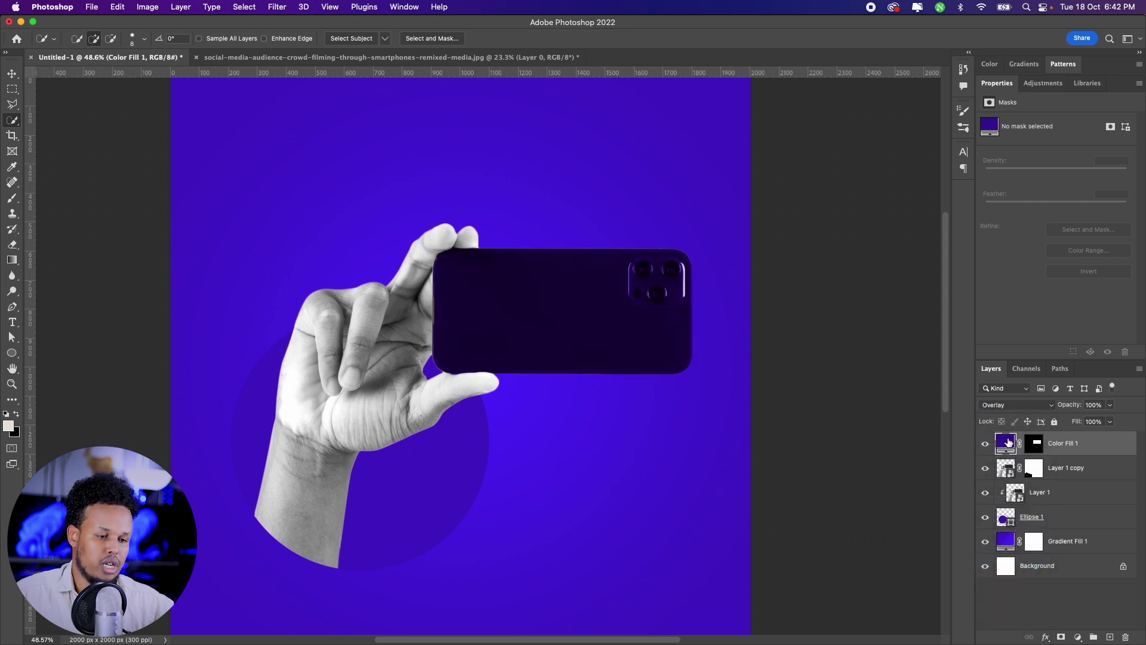
pyautogui.doubleClick(1008, 442)
pyautogui.moveTo(750, 417); pyautogui.dragTo(749, 388)
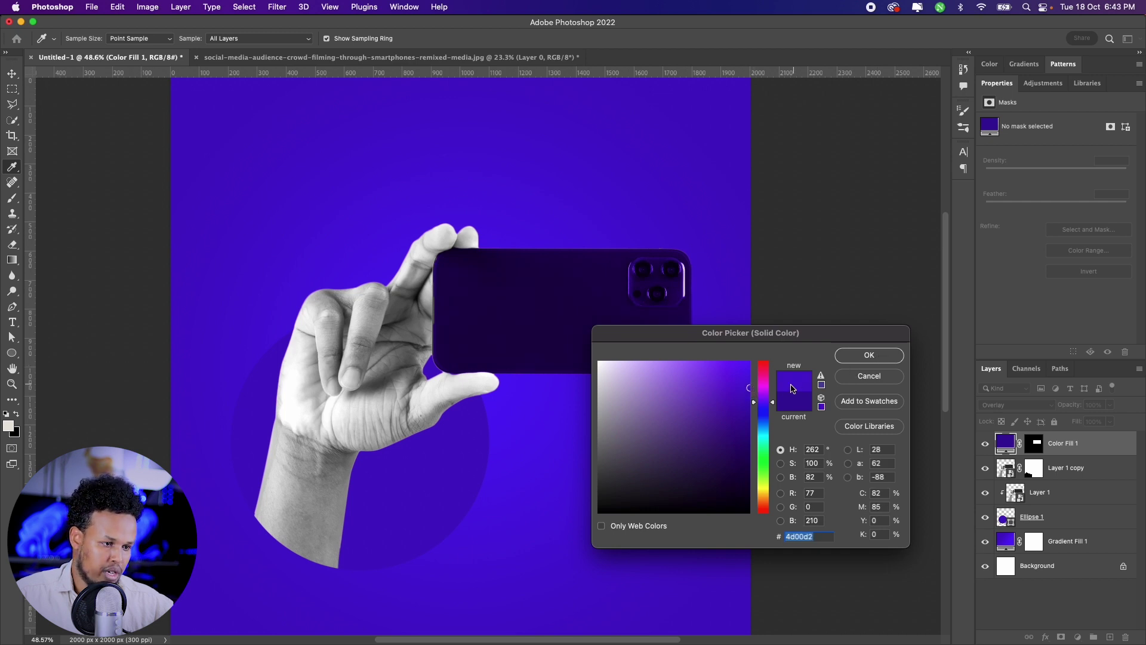
pyautogui.moveTo(749, 388); pyautogui.dragTo(753, 385)
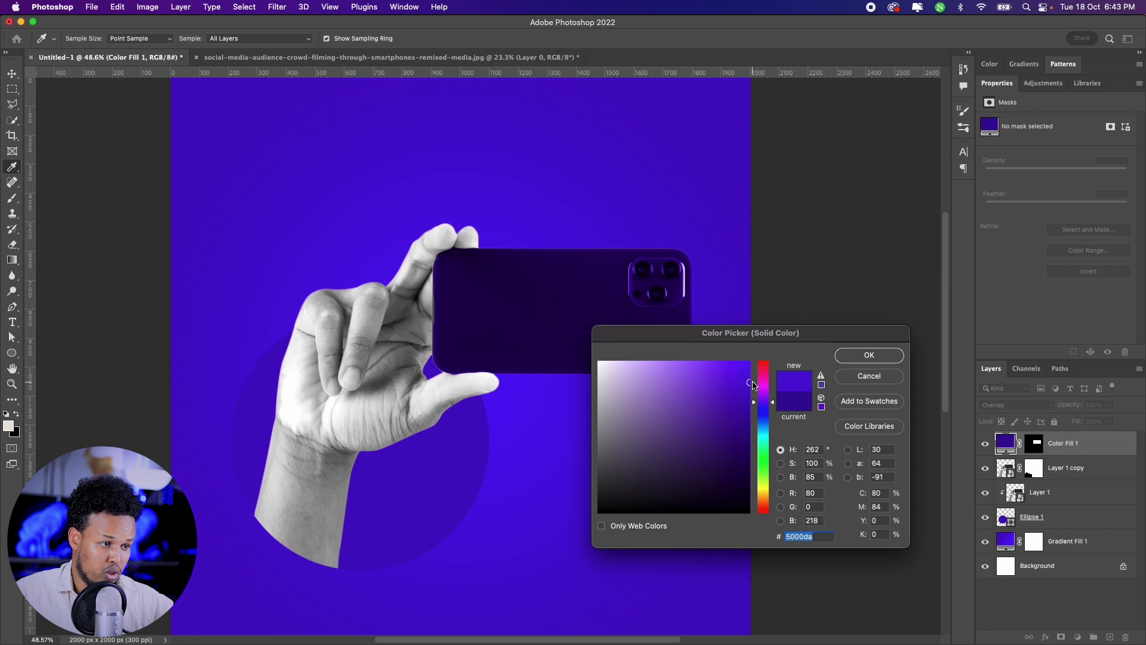
pyautogui.click(869, 355)
pyautogui.press('w')
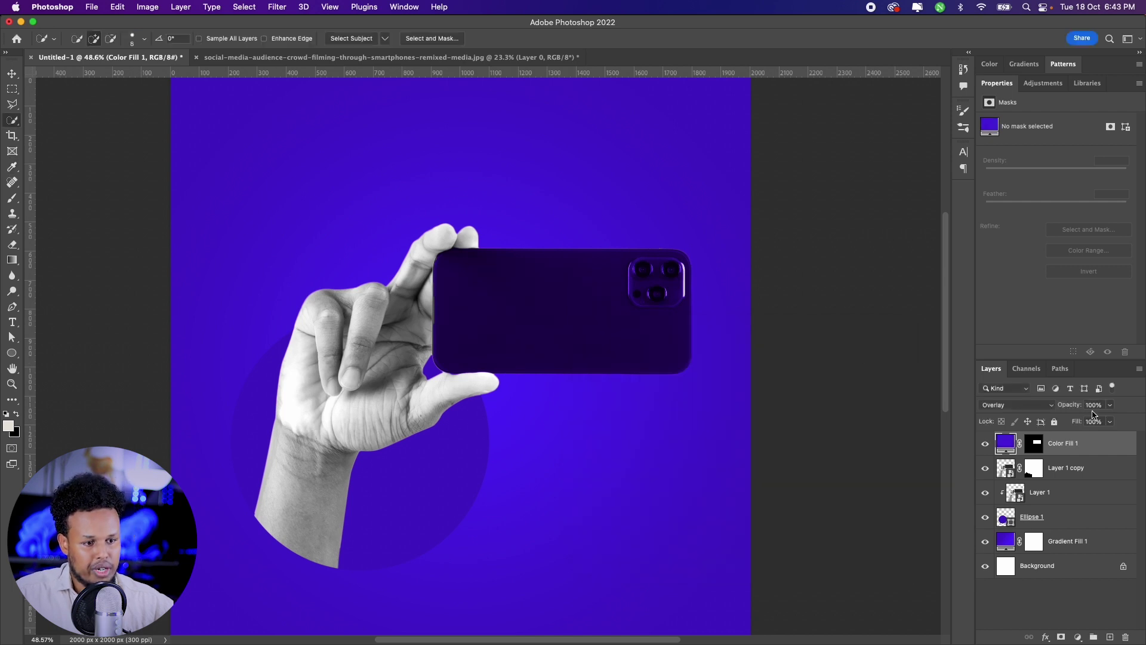
# - Lower the purple fill's opacity to 92% and deselect the layer
pyautogui.click(1111, 407)
pyautogui.moveTo(1111, 421); pyautogui.dragTo(1108, 424)
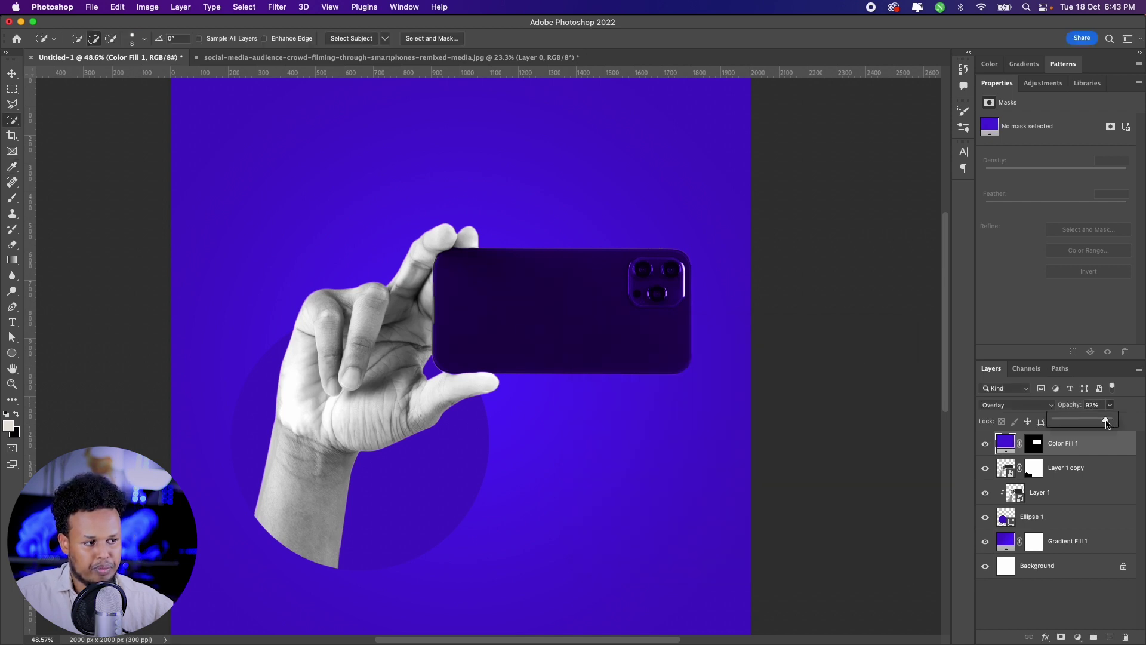
pyautogui.press('v')
pyautogui.scroll(-1, 403, 225)
pyautogui.scroll(-2, 401, 223)
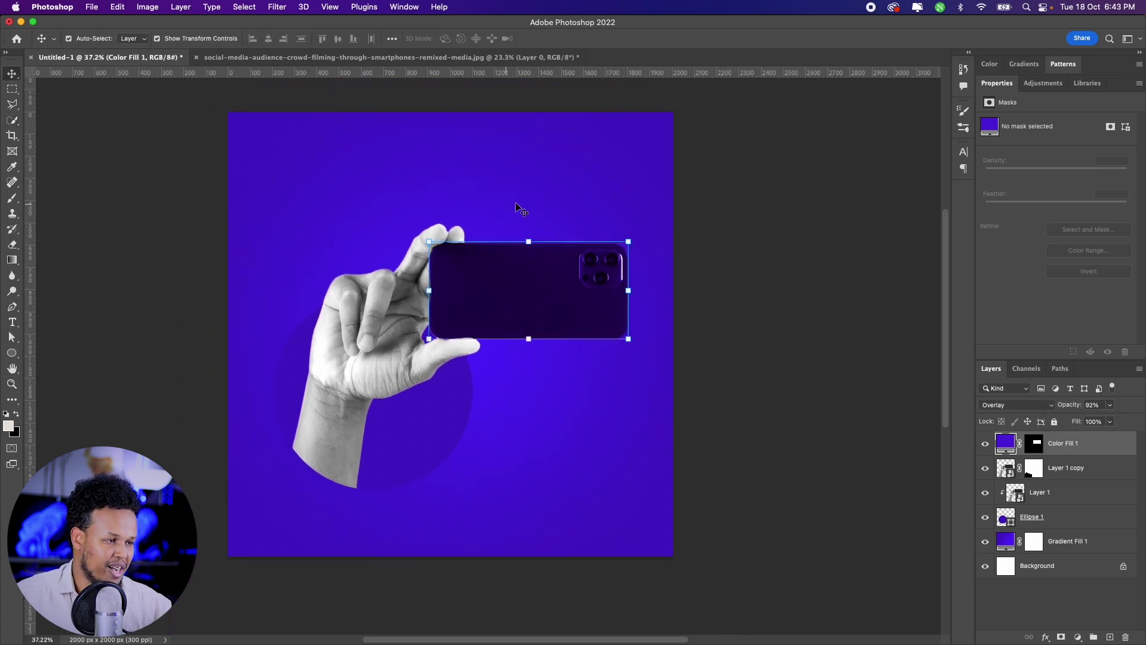
pyautogui.click(719, 179)
# - Type the headline 'Digital Marketing' / 'Agency' at the poster's upper left
pyautogui.moveTo(493, 201)
pyautogui.mouseDown()
pyautogui.moveTo(547, 210)
pyautogui.moveTo(539, 218)
pyautogui.mouseUp()
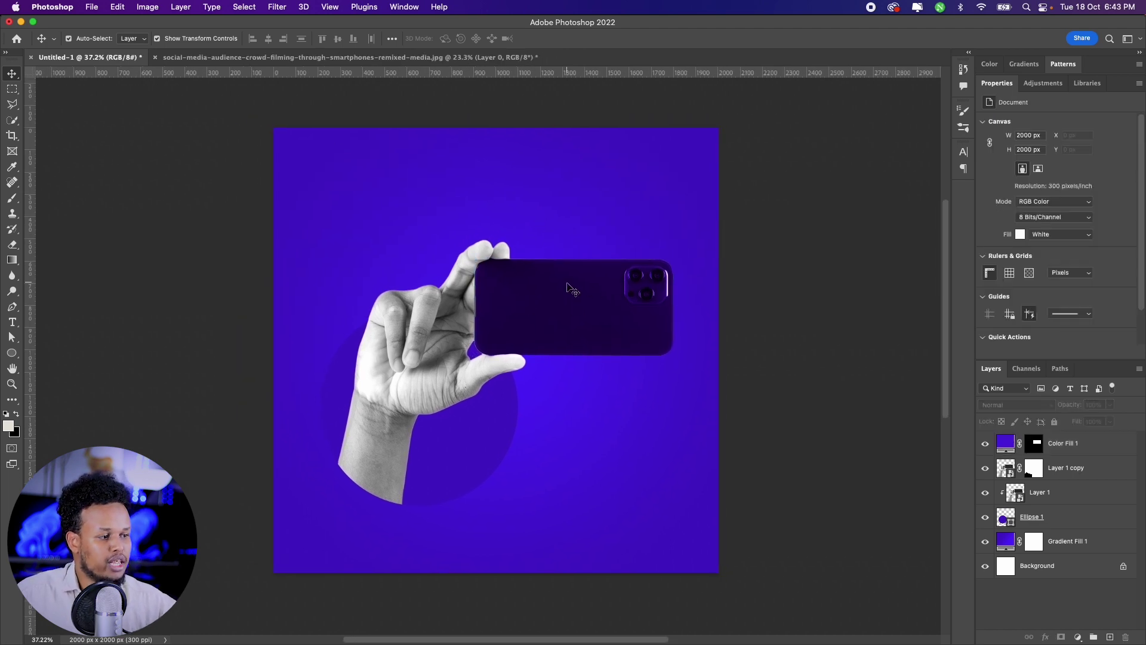
pyautogui.click(14, 323)
pyautogui.click(339, 206)
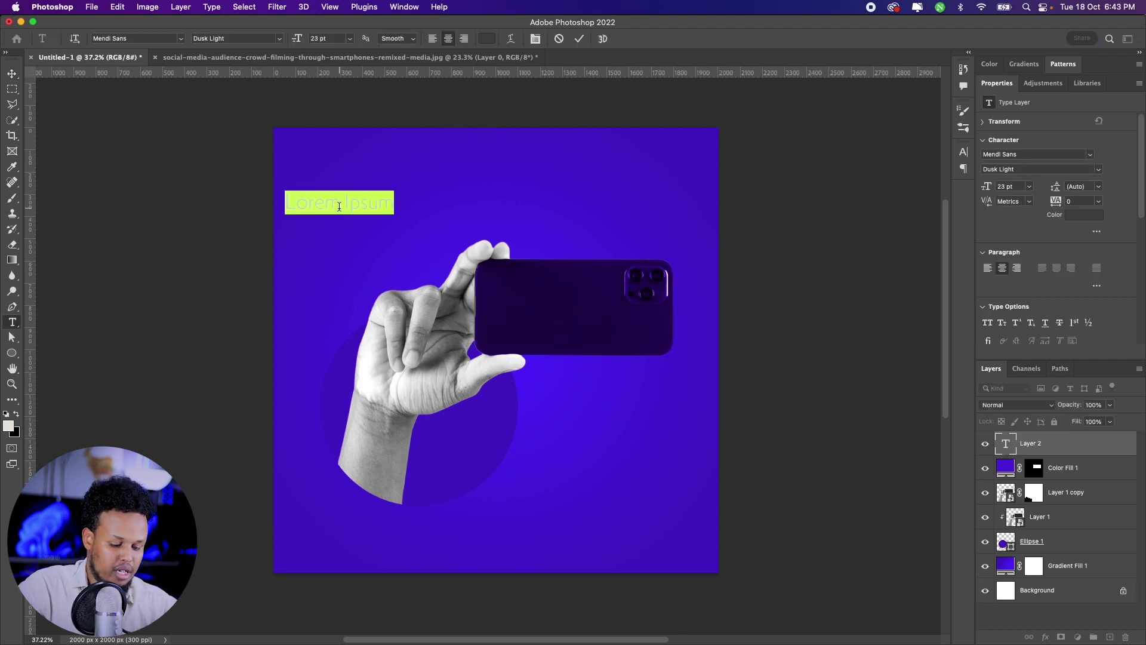
pyautogui.write('Digital Ma')
pyautogui.write('rketing')
pyautogui.press('Return')
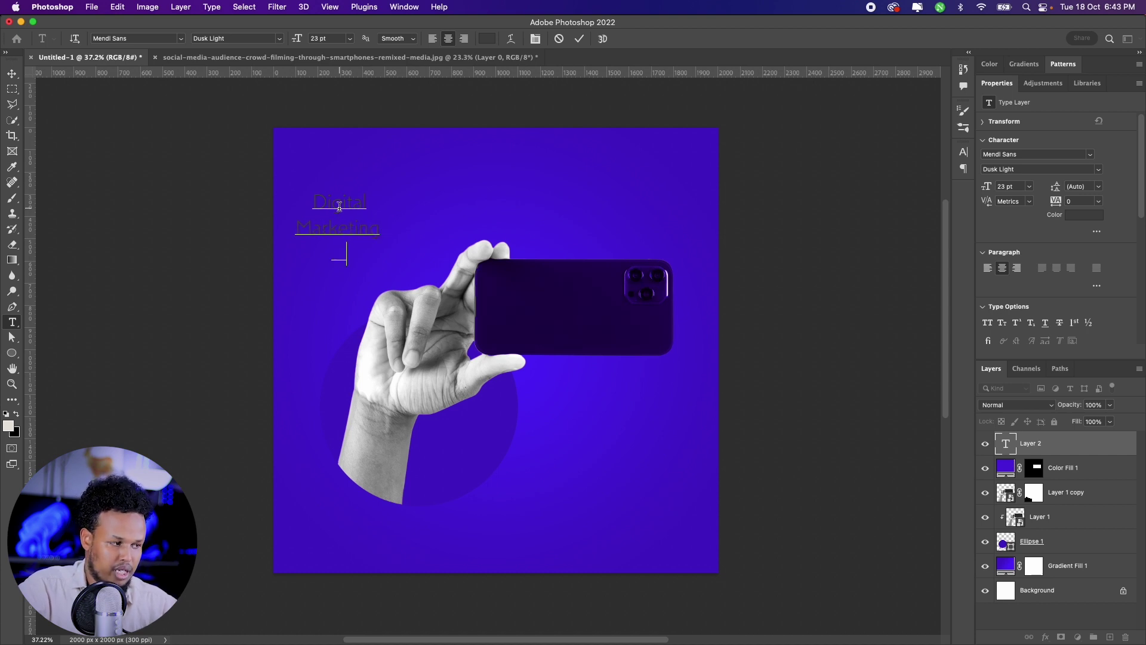
pyautogui.write('Agency')
# - Left-align all the headline text and colour it white (ffffff)
pyautogui.press('super+a')
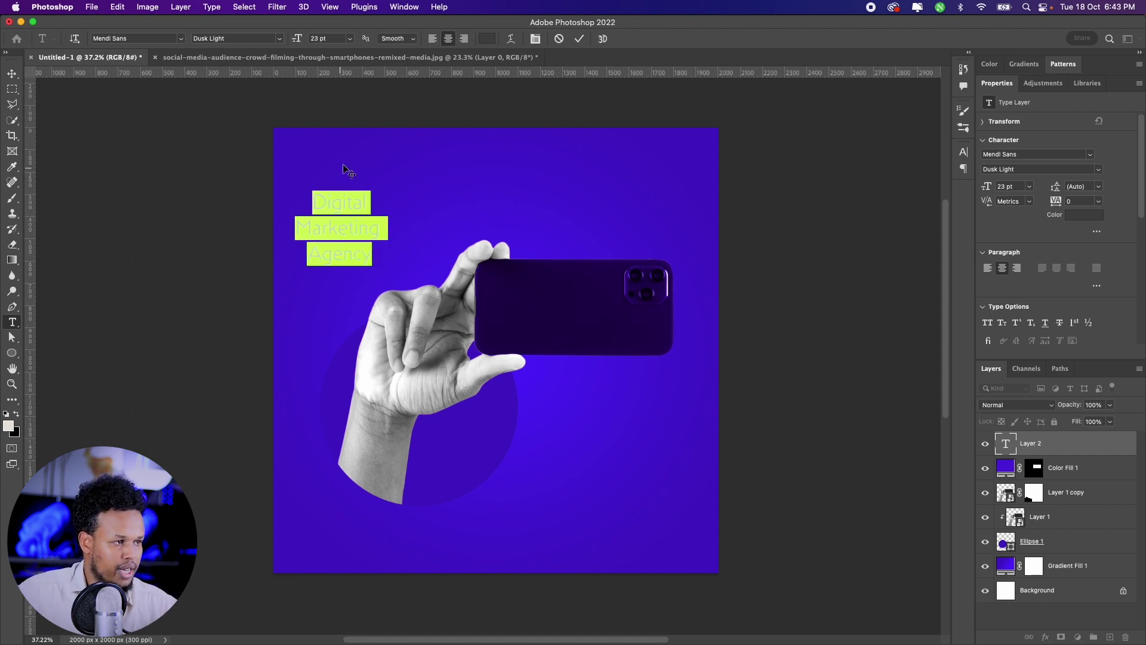
pyautogui.click(432, 38)
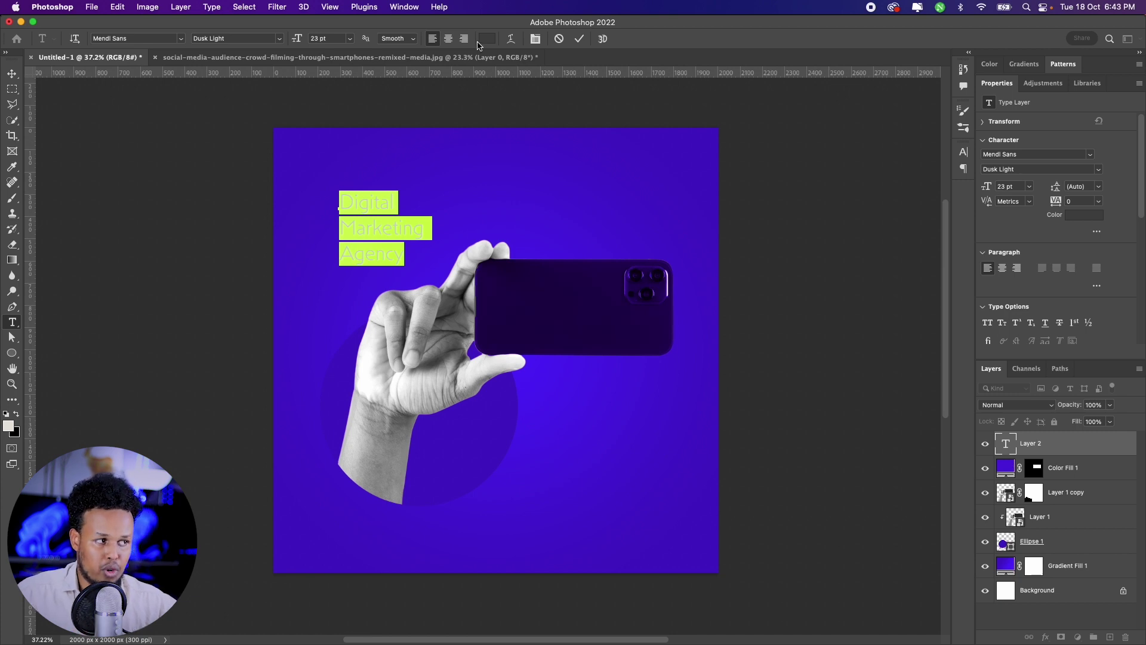
pyautogui.click(485, 39)
pyautogui.write('ffffff')
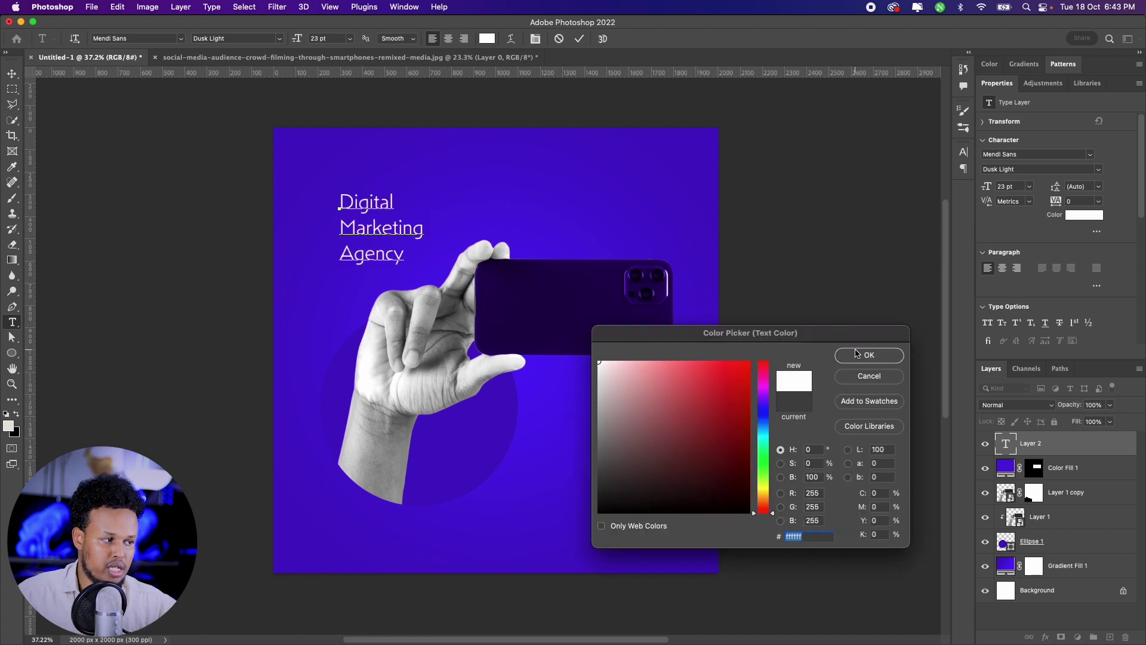
pyautogui.click(856, 353)
pyautogui.click(144, 39)
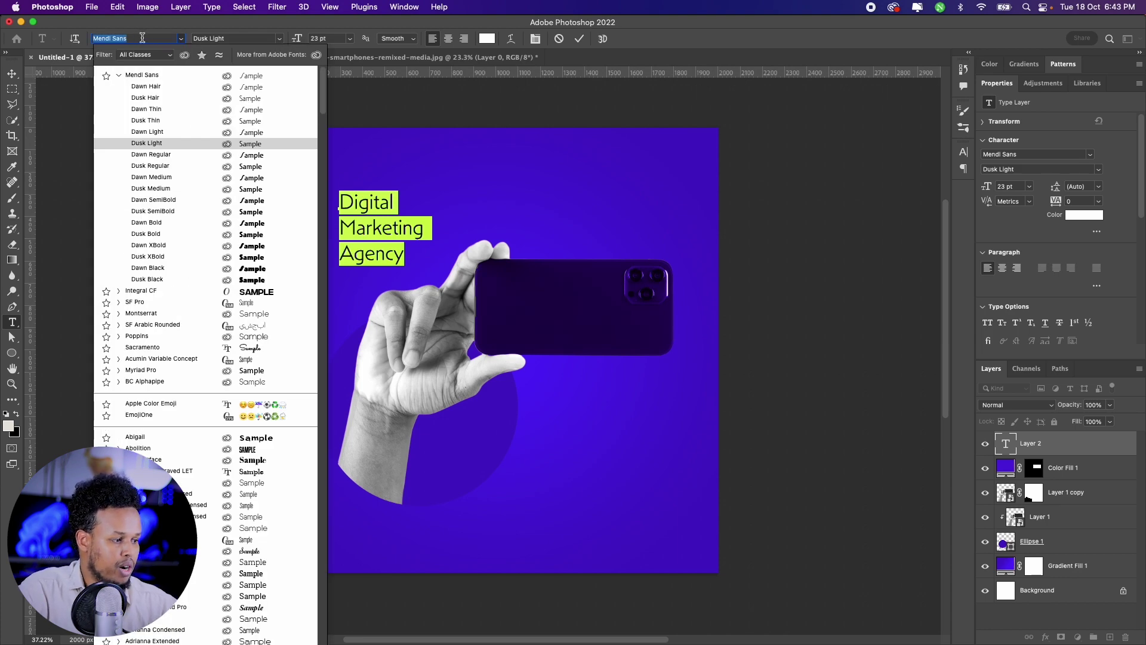
# - Apply Integral CF Extra Bold to the headline, enlarge it and move it toward the top-left
pyautogui.write('Integral CF')
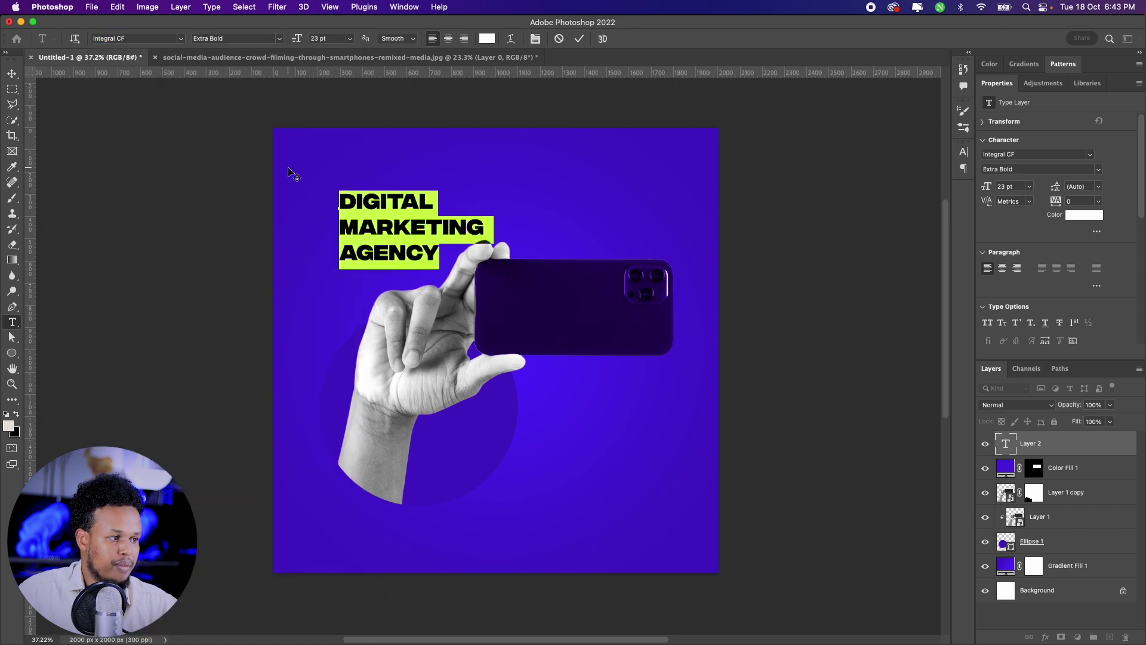
pyautogui.click(287, 170)
pyautogui.moveTo(300, 40); pyautogui.dragTo(318, 46)
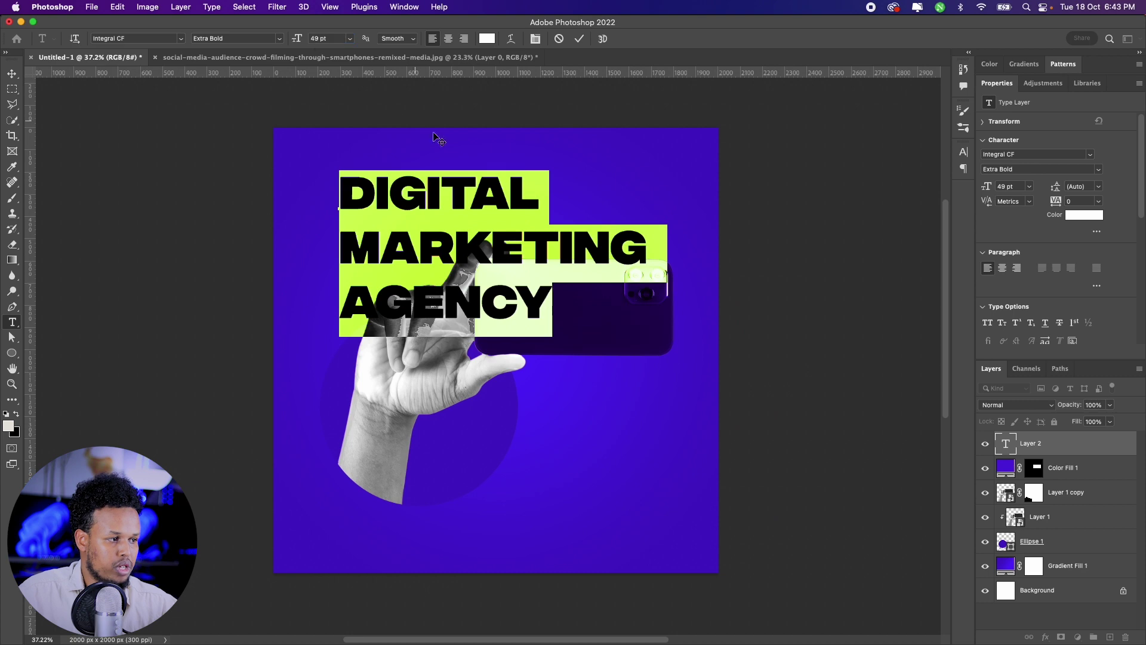
pyautogui.moveTo(454, 157)
pyautogui.mouseDown()
pyautogui.moveTo(418, 130)
pyautogui.moveTo(431, 125)
pyautogui.mouseUp()
# - Set the headline size and leading to 46 pt in the Character panel and commit
pyautogui.click(421, 190)
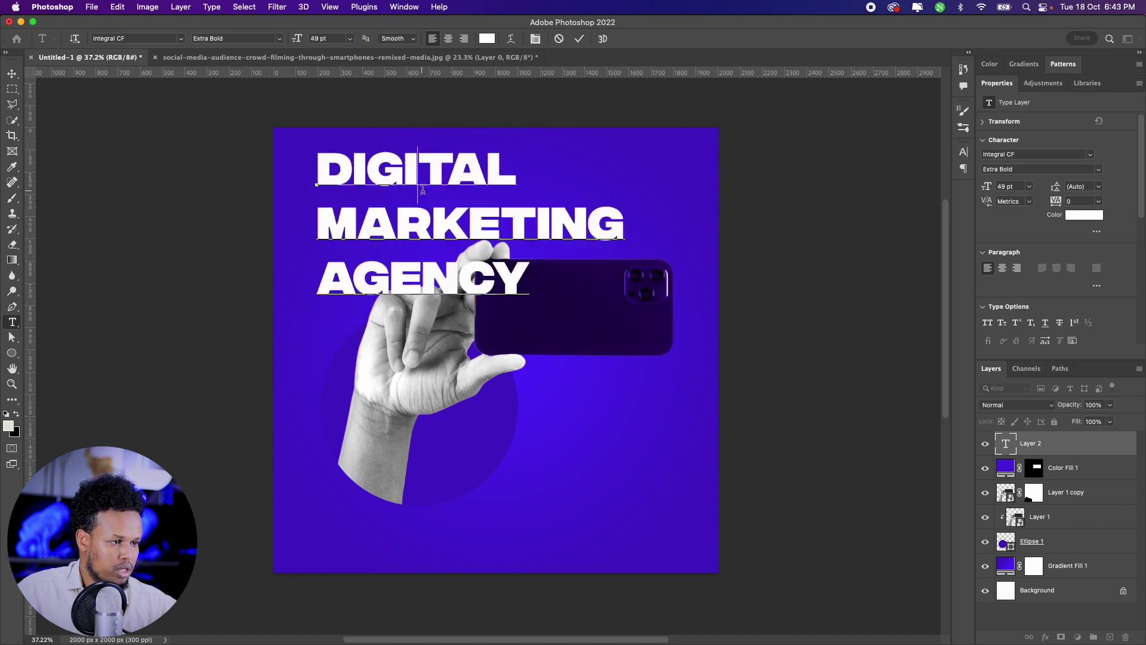
pyautogui.hotkey('ctrl', 'a')
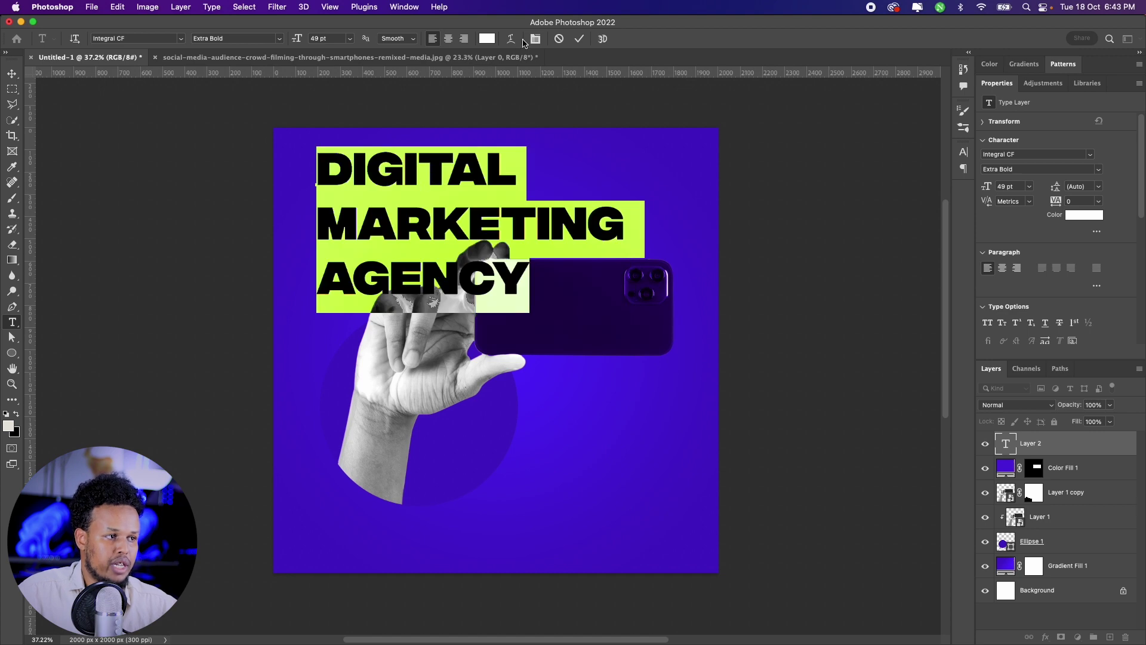
pyautogui.click(535, 39)
pyautogui.moveTo(899, 185); pyautogui.dragTo(888, 185)
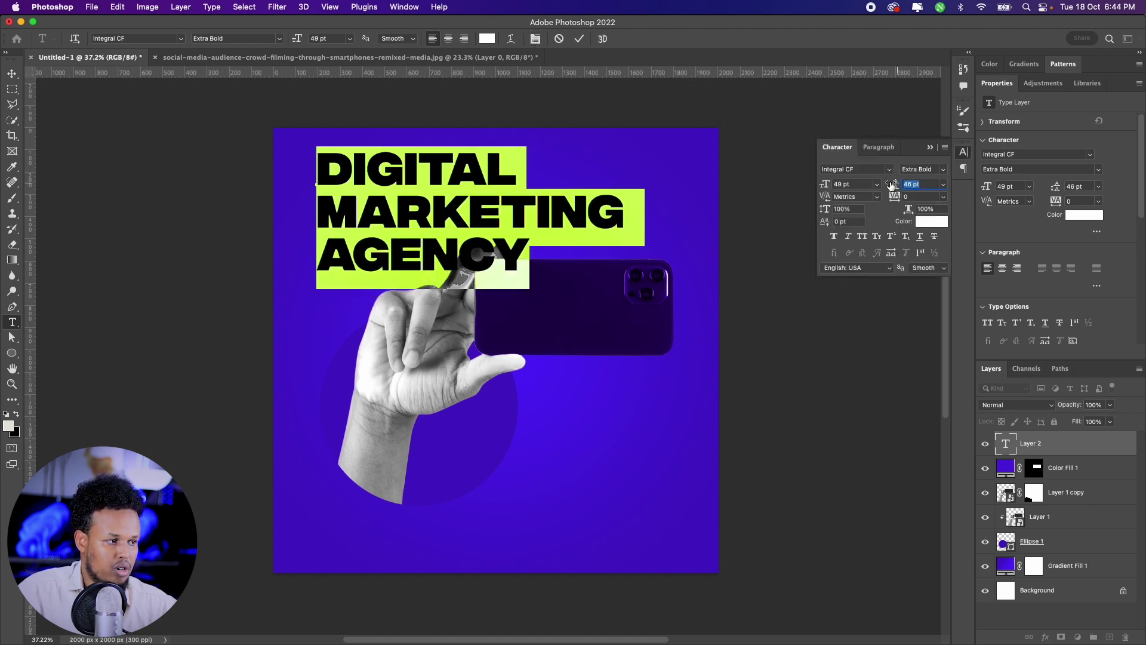
pyautogui.moveTo(828, 184); pyautogui.dragTo(824, 183)
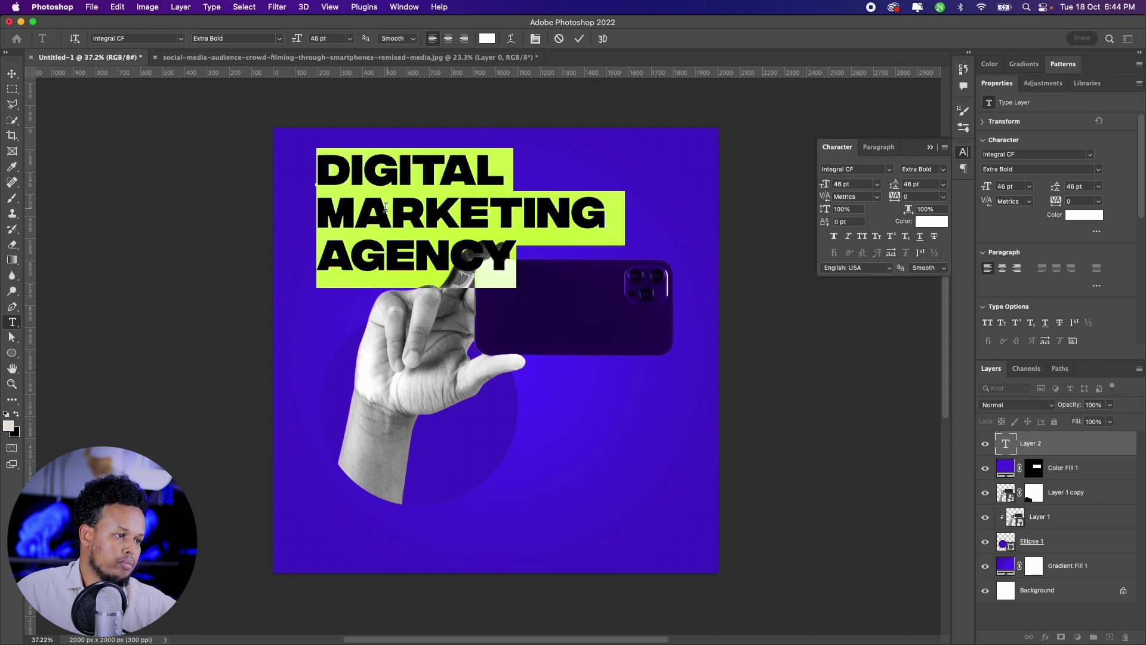
pyautogui.click(12, 72)
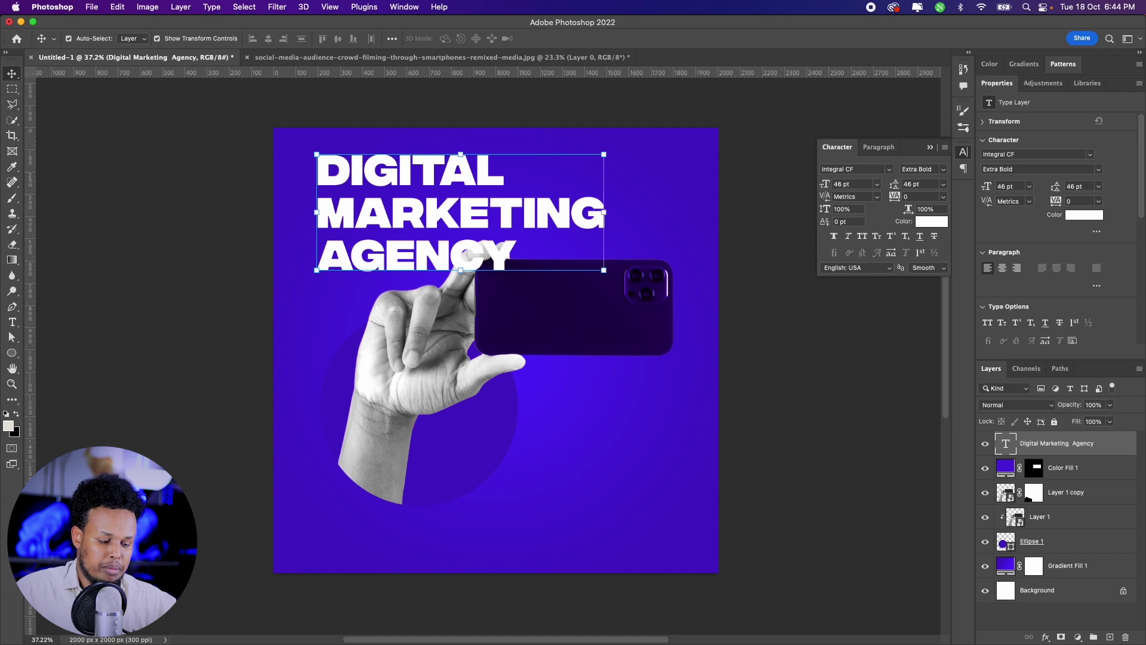
# - Send the headline layer to the bottom, then raise it back one level
pyautogui.press('super+shift+bracketleft')
pyautogui.press('super+bracketright')
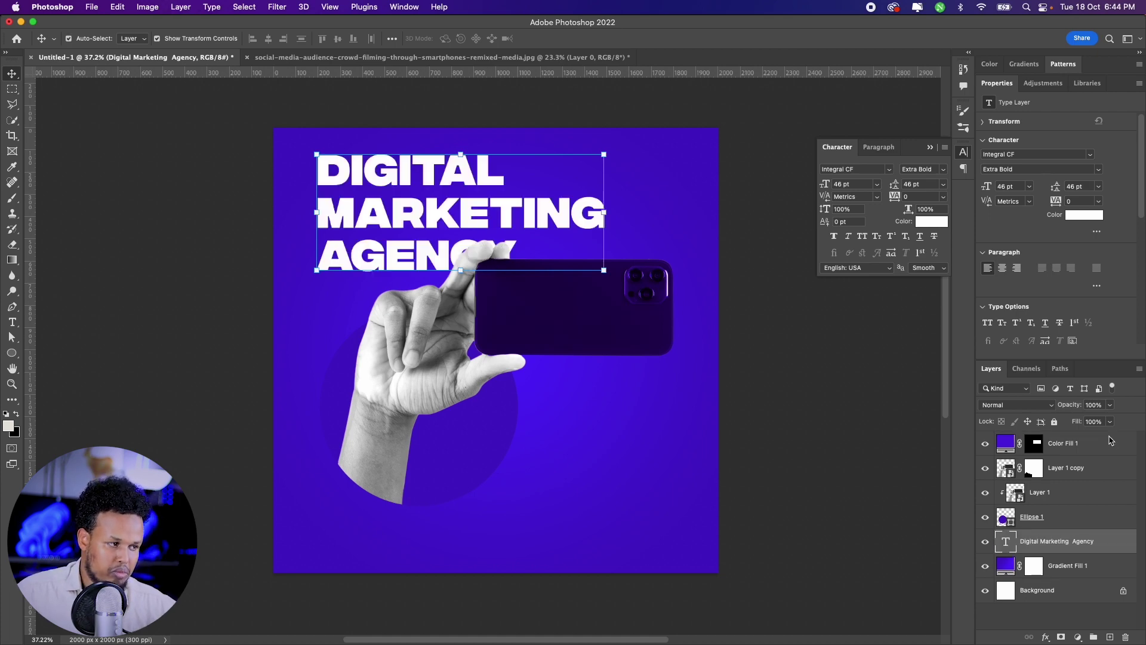
pyautogui.click(791, 318)
# - Move the phone fill, hand and circle layers slightly right and down, then group them
pyautogui.click(567, 346)
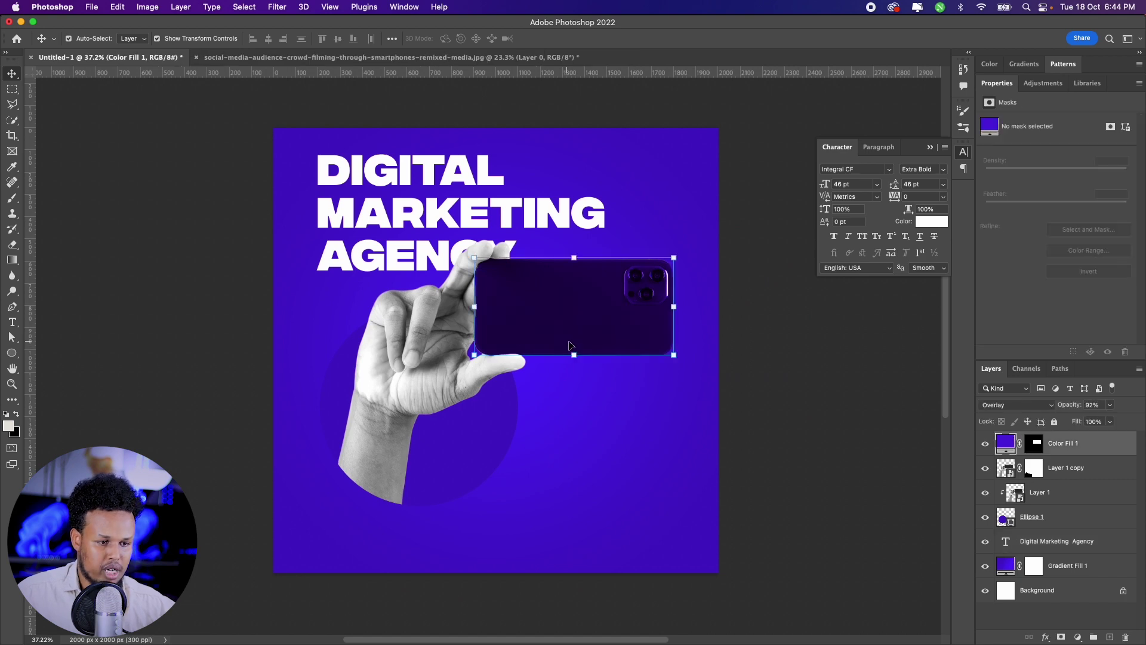
pyautogui.keyDown('shift'); pyautogui.click(1065, 528); pyautogui.keyUp('shift')
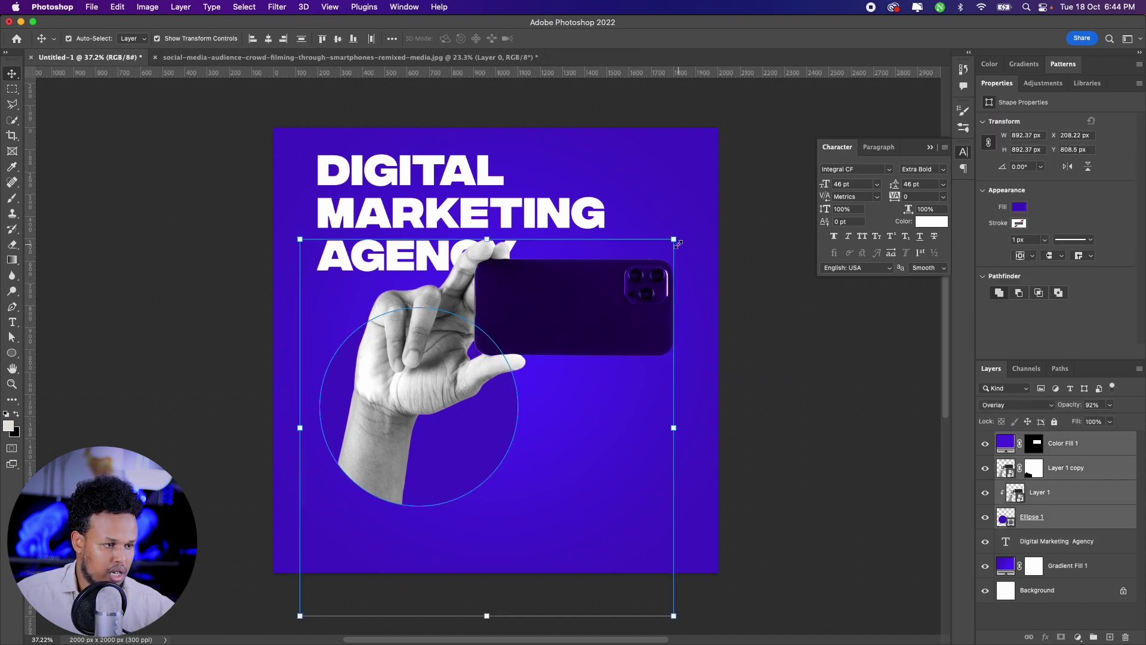
pyautogui.moveTo(585, 299); pyautogui.dragTo(600, 306)
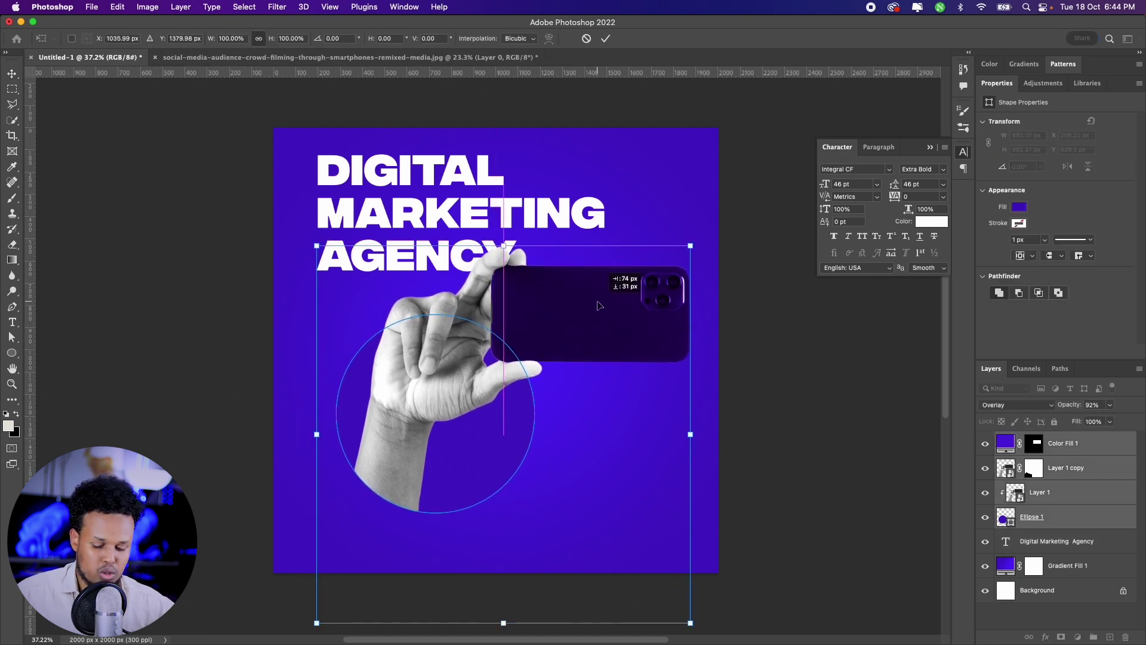
pyautogui.press('Return')
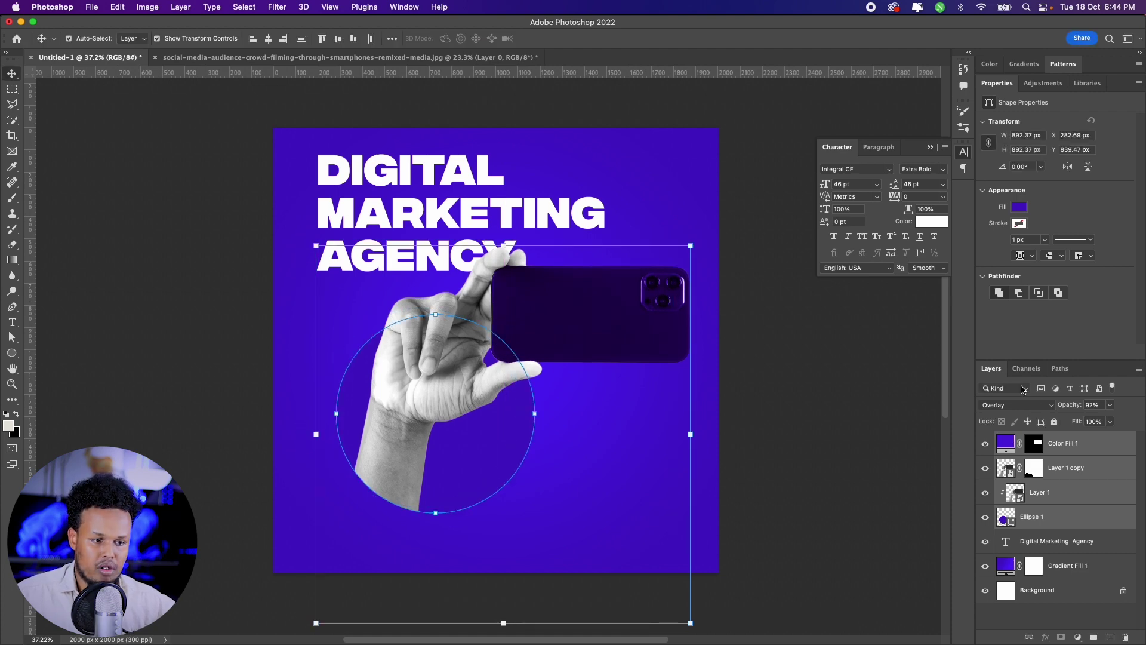
pyautogui.rightClick(1096, 440)
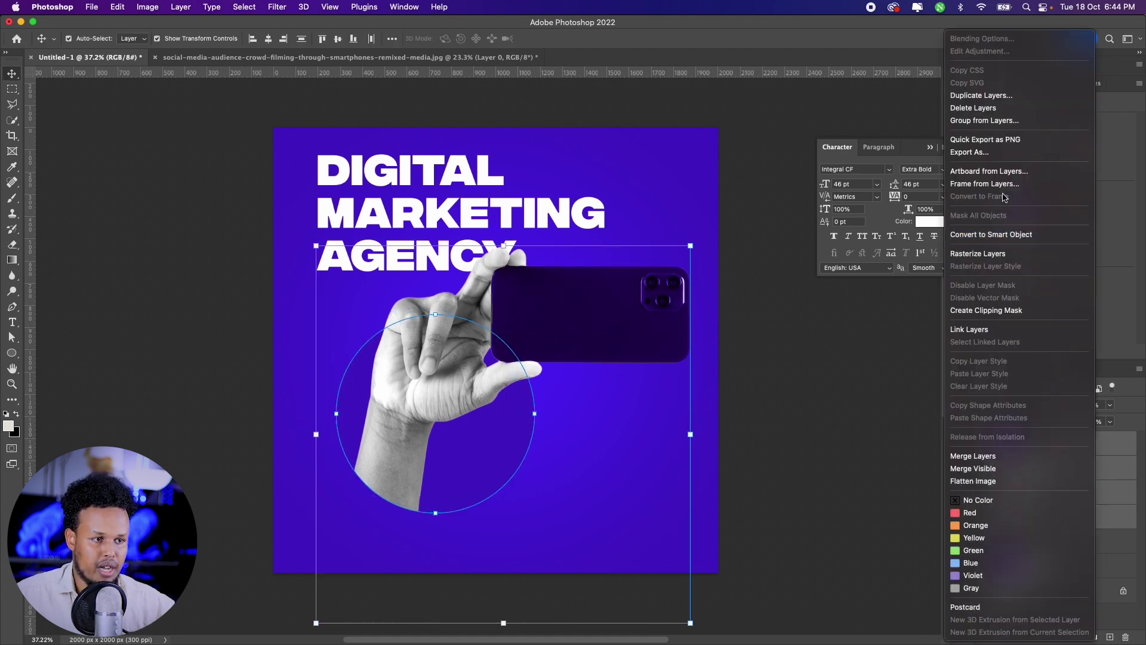
pyautogui.press('Escape')
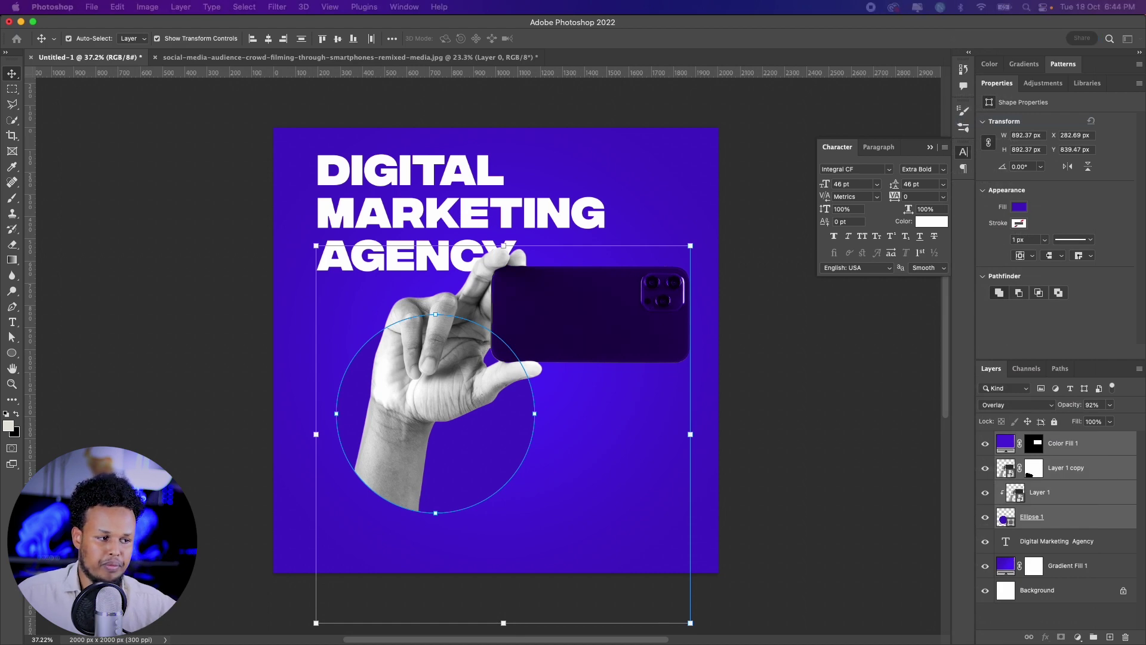
pyautogui.hotkey('ctrl', 'g')
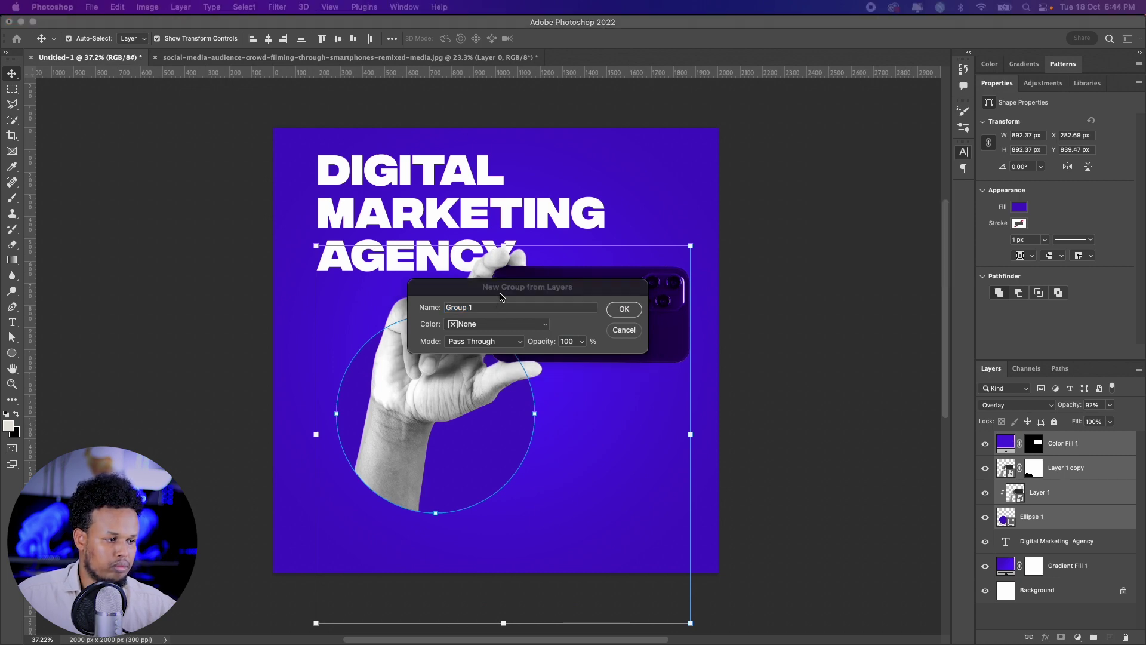
# - Name the new group 'image with mobile' and confirm
pyautogui.moveTo(498, 290); pyautogui.dragTo(603, 313)
pyautogui.write('iam with mobile')
pyautogui.press('Return')
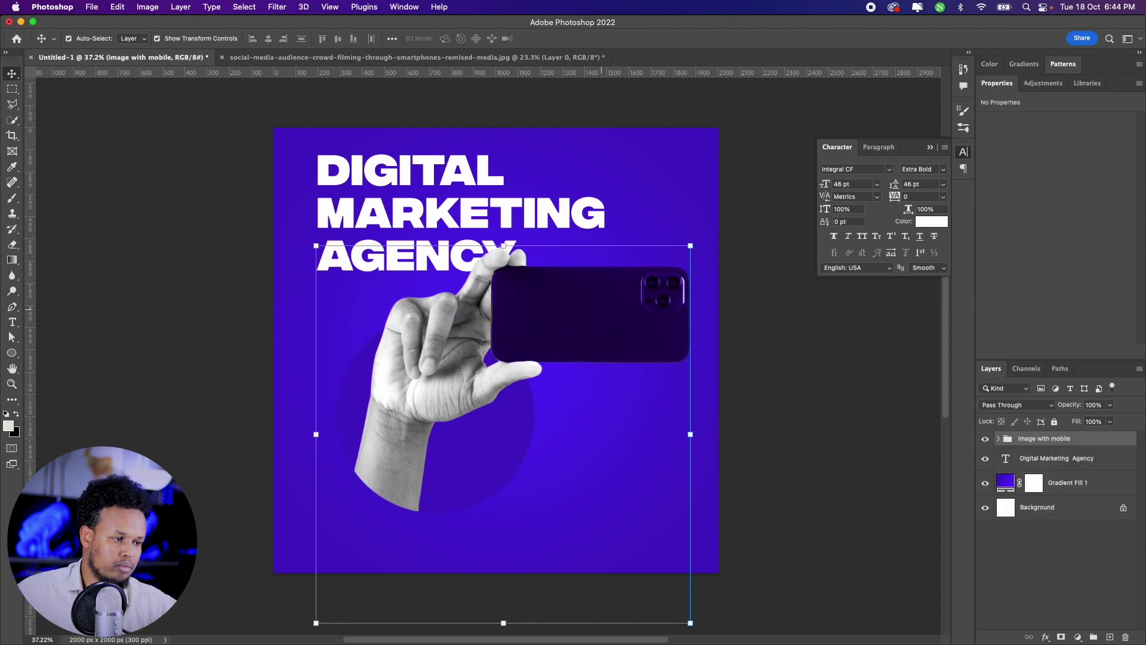
# - Set Auto-Select to Group and shift the hand-and-phone group slightly left and down
pyautogui.click(868, 429)
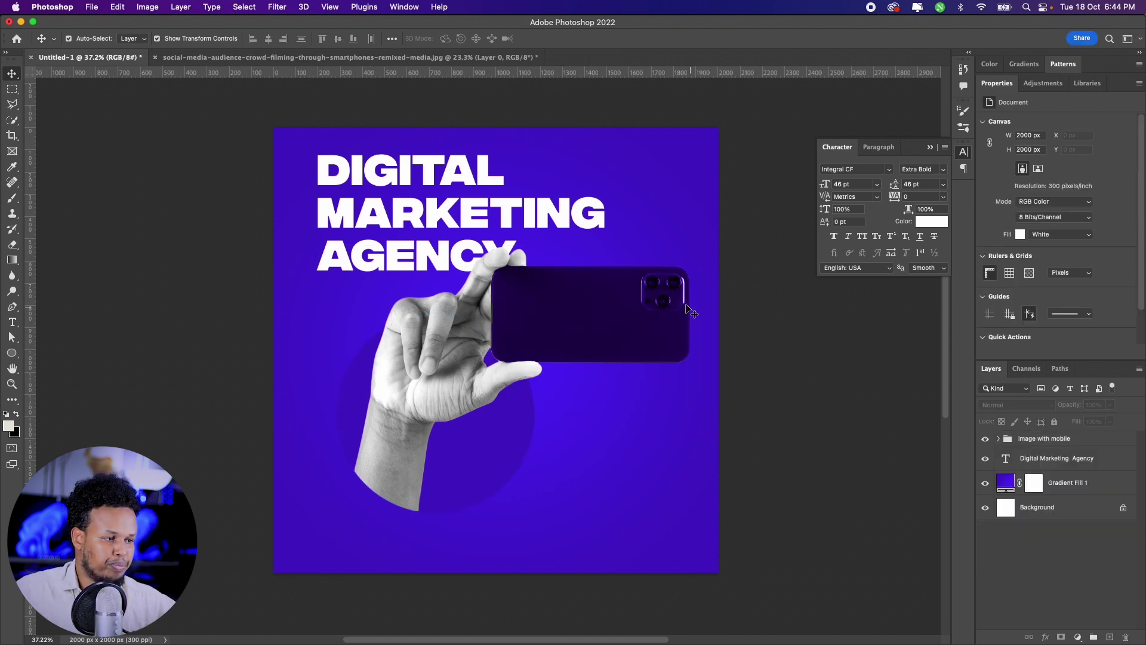
pyautogui.click(621, 297)
pyautogui.click(1074, 443)
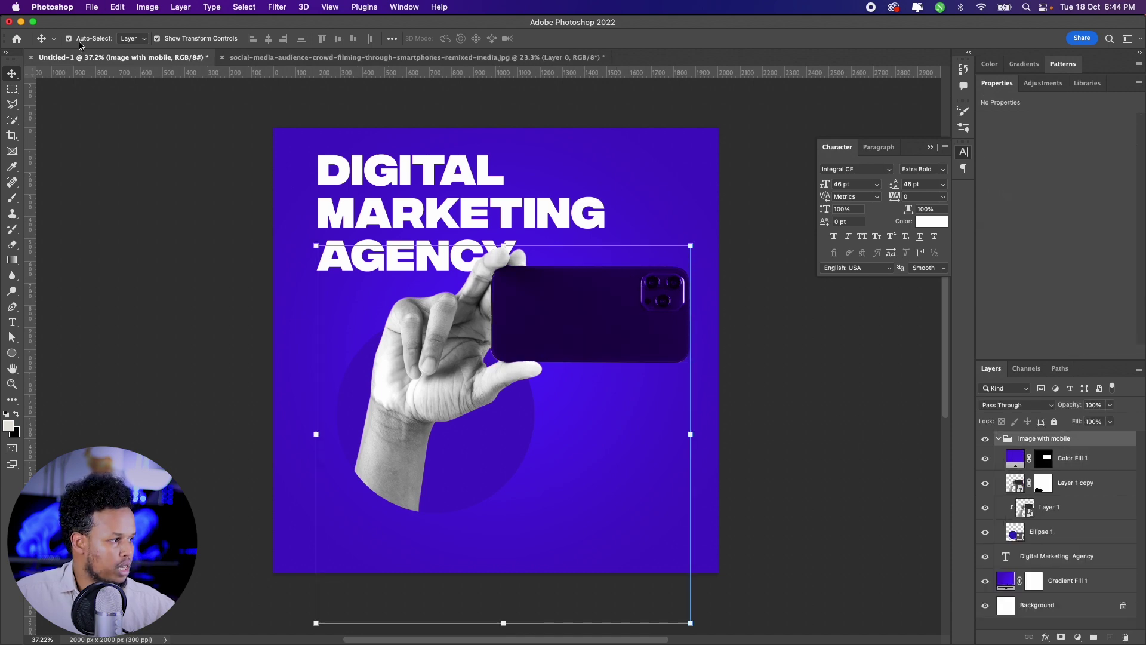
pyautogui.click(129, 40)
pyautogui.click(129, 27)
pyautogui.click(753, 335)
pyautogui.moveTo(613, 323); pyautogui.dragTo(600, 334)
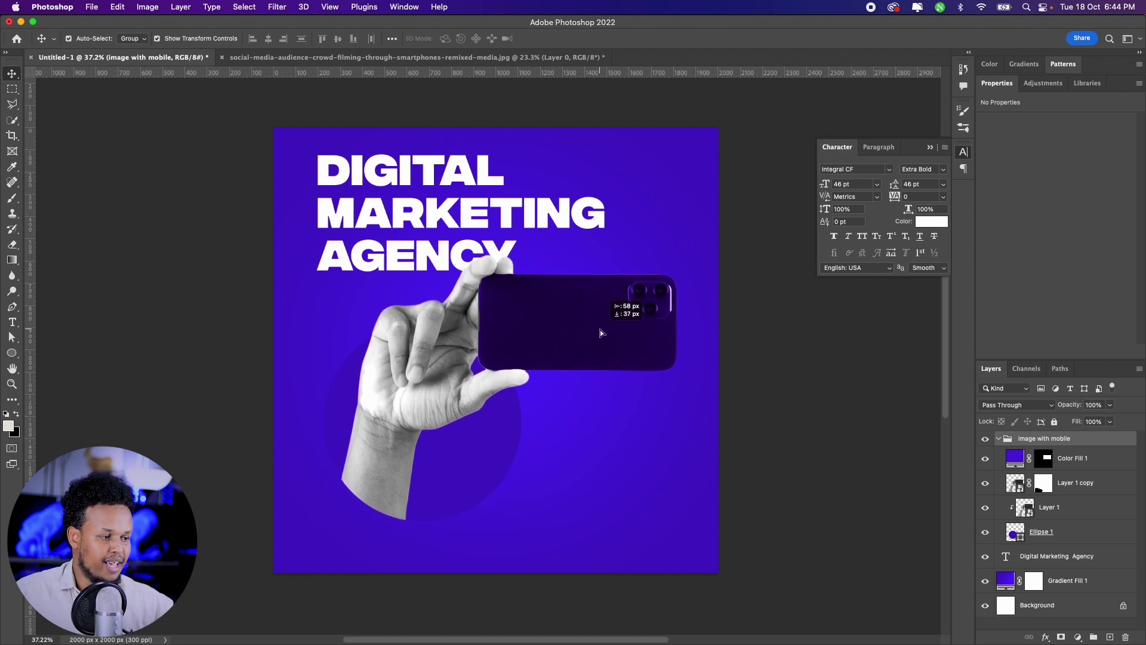
# - Nudge the Digital Marketing Agency headline down about 20 px and a bit more
pyautogui.click(442, 213)
pyautogui.hotkey('ctrl', 't')
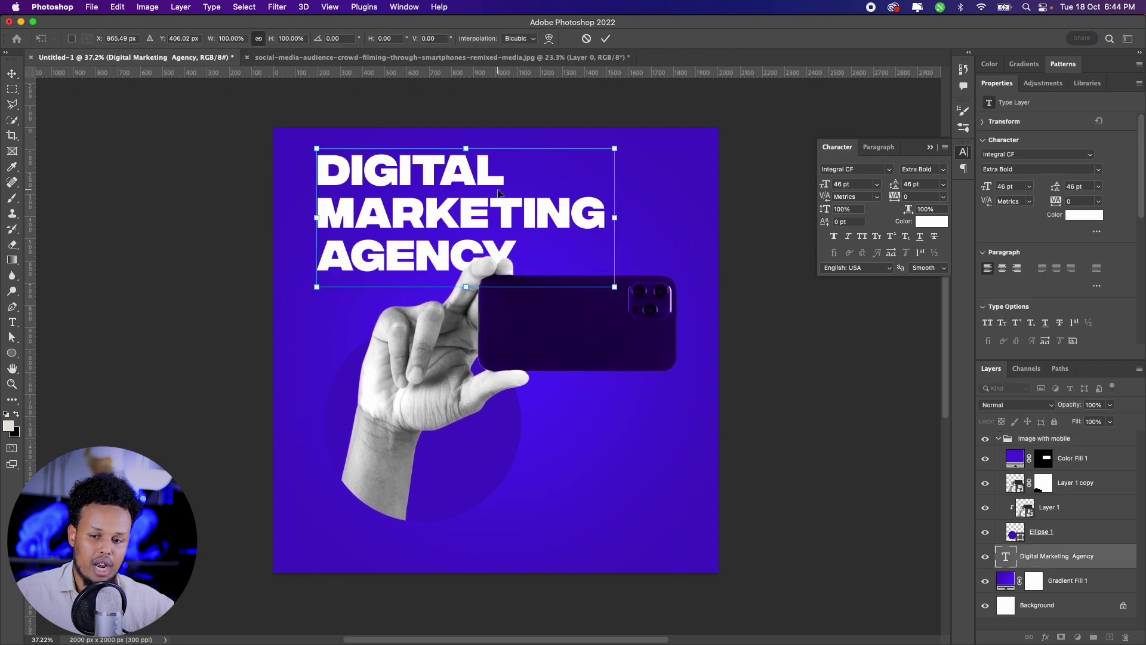
pyautogui.hotkey('shift', 'Down')
pyautogui.hotkey('shift', 'Down')
pyautogui.press('Return')
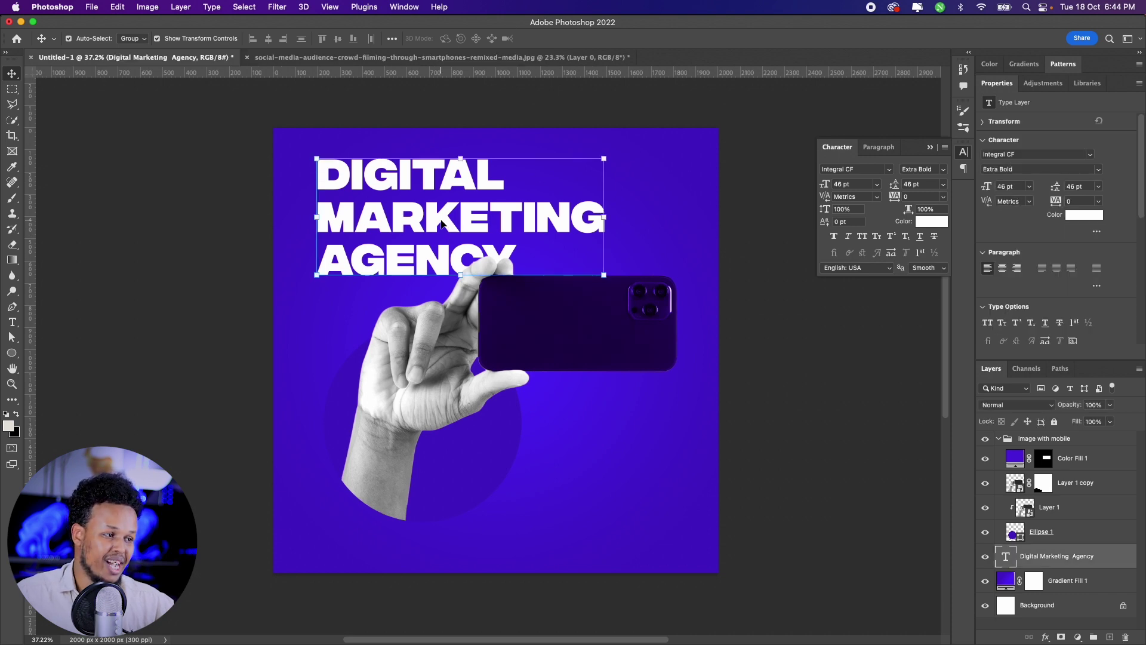
pyautogui.press('Down')
pyautogui.press('Down')
pyautogui.press('Down')
pyautogui.click(771, 327)
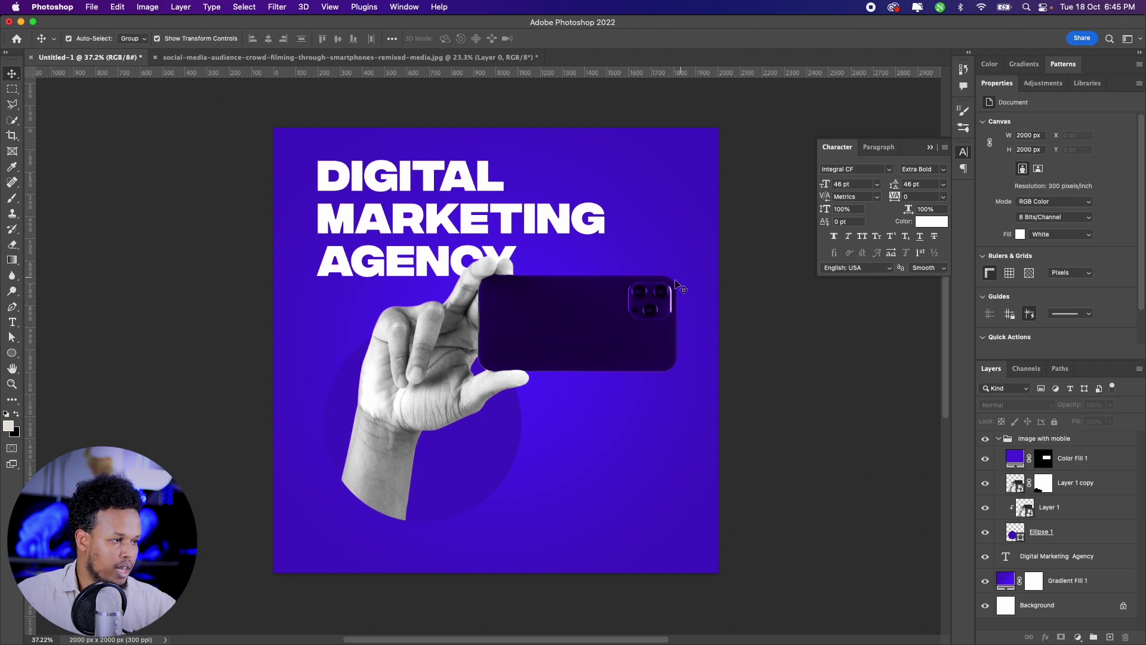
# - Bring up the file-open dialog and start dragging pattern.ai from the folder
pyautogui.click(104, 11)
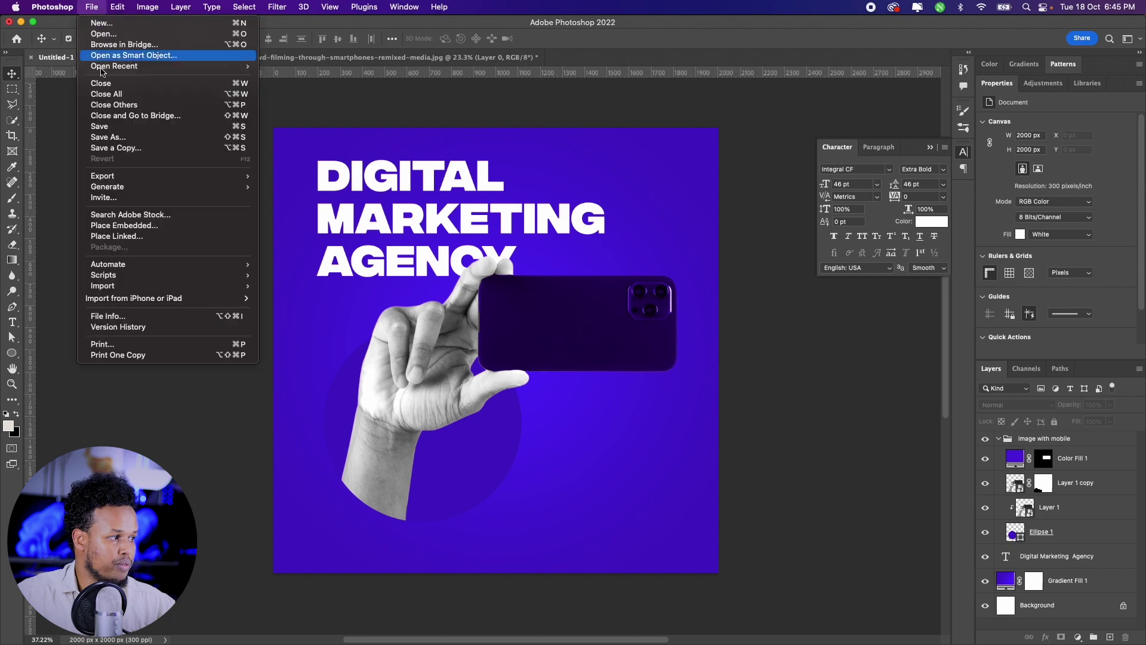
pyautogui.press('Escape')
pyautogui.hotkey('ctrl', 'o')
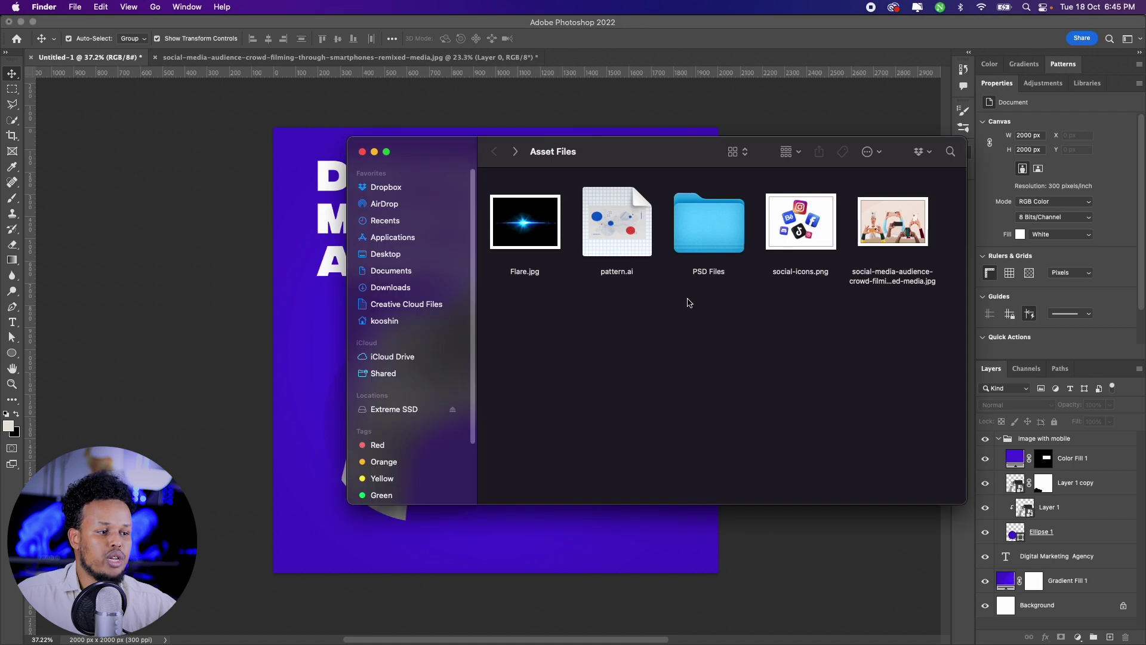
pyautogui.moveTo(616, 211); pyautogui.dragTo(614, 209)
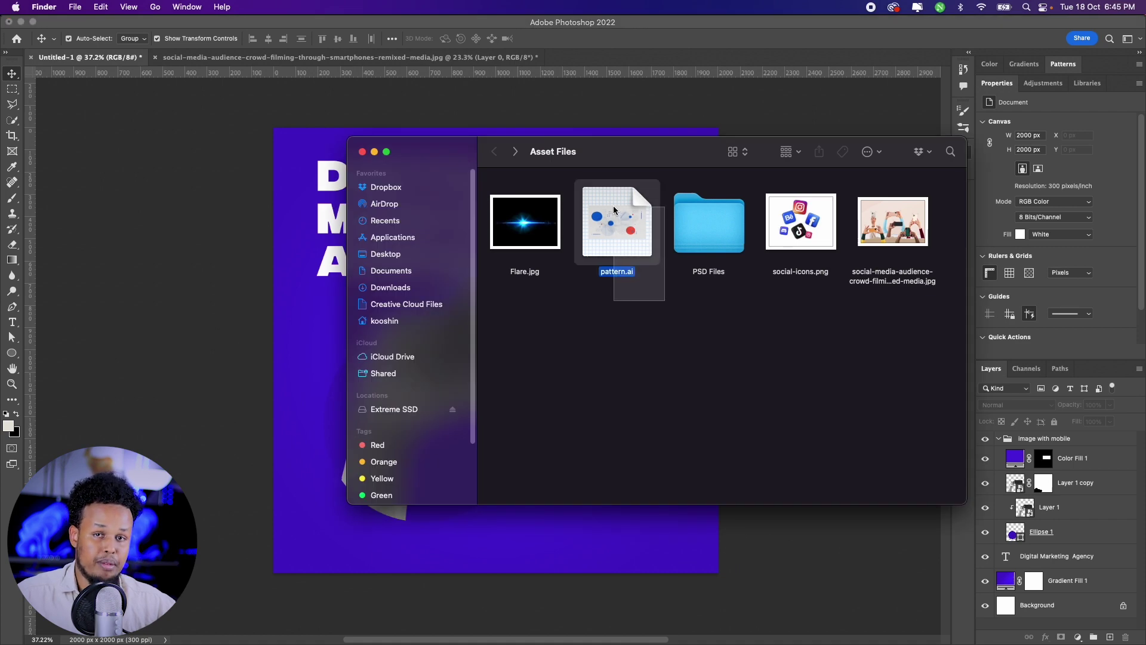
# - Select pattern.ai in Finder's Asset Files folder
pyautogui.moveTo(613, 209); pyautogui.dragTo(614, 209)
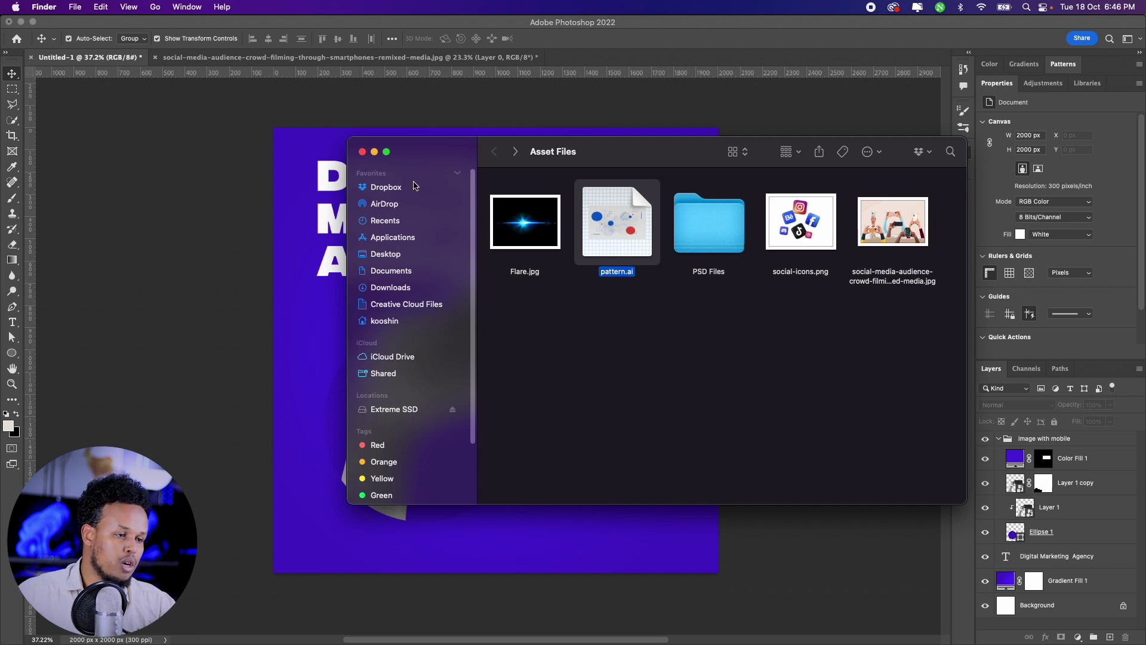
pyautogui.click(632, 320)
pyautogui.click(628, 237)
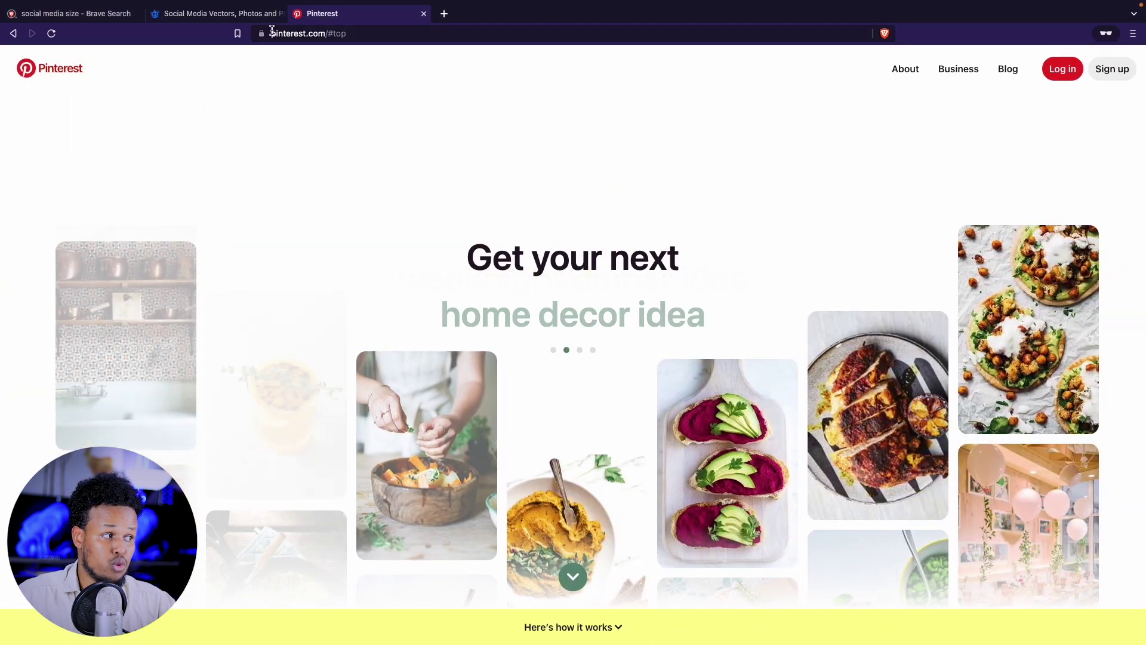
pyautogui.click(222, 15)
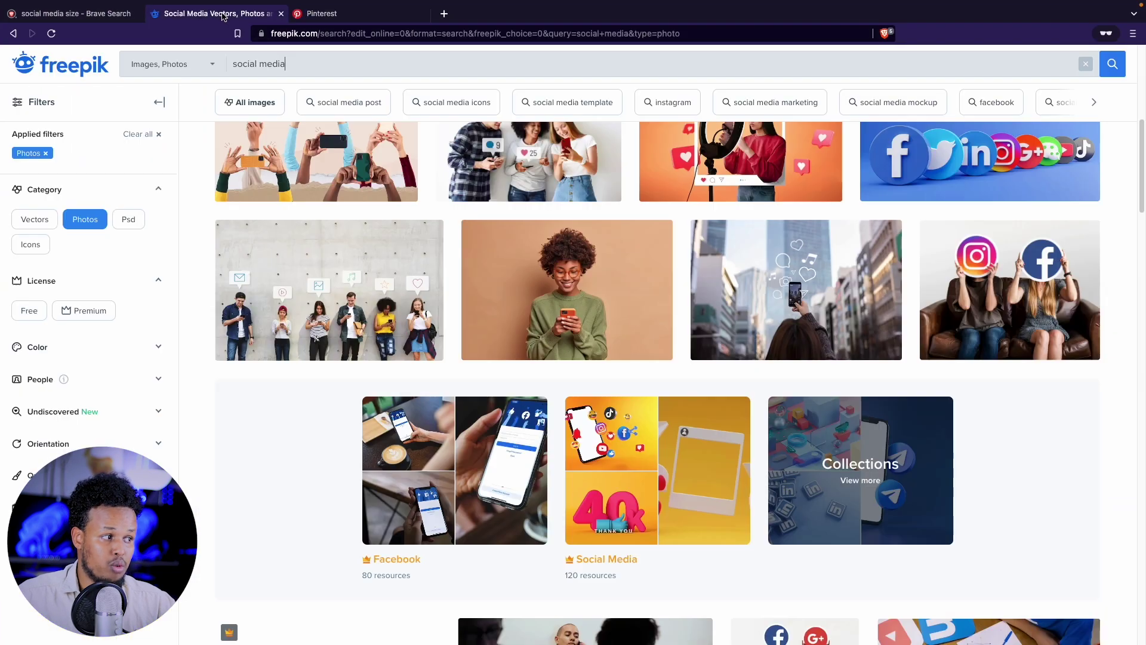
# - Search Freepik for 'pattern' and filter the results to Vectors
pyautogui.moveTo(285, 63); pyautogui.dragTo(228, 62)
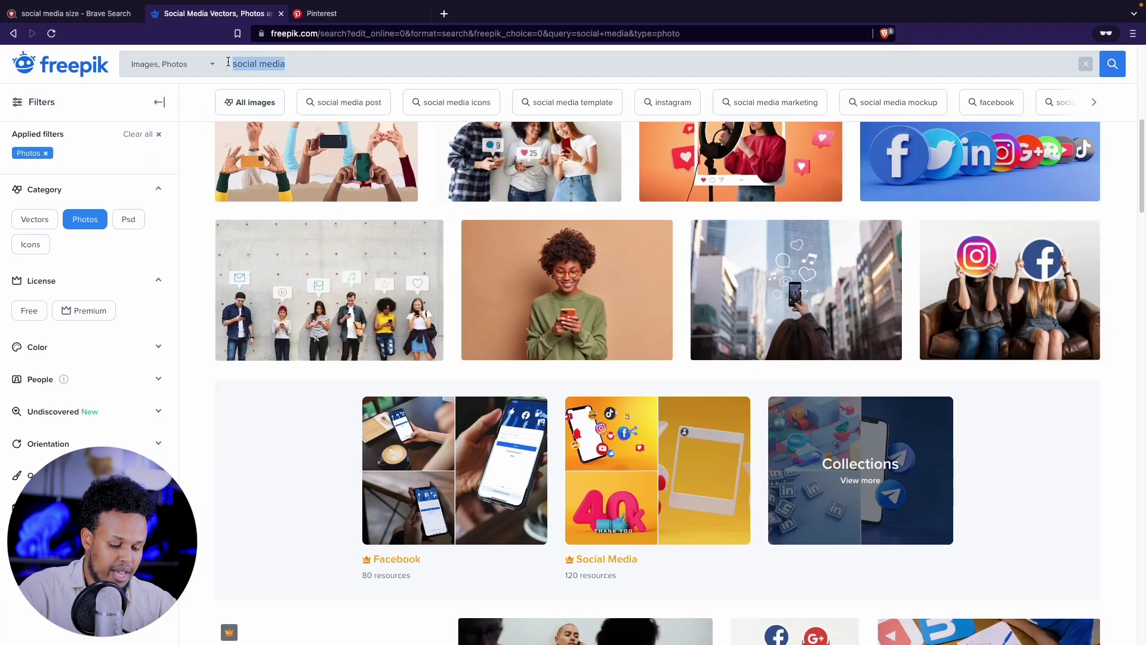
pyautogui.write('pattern')
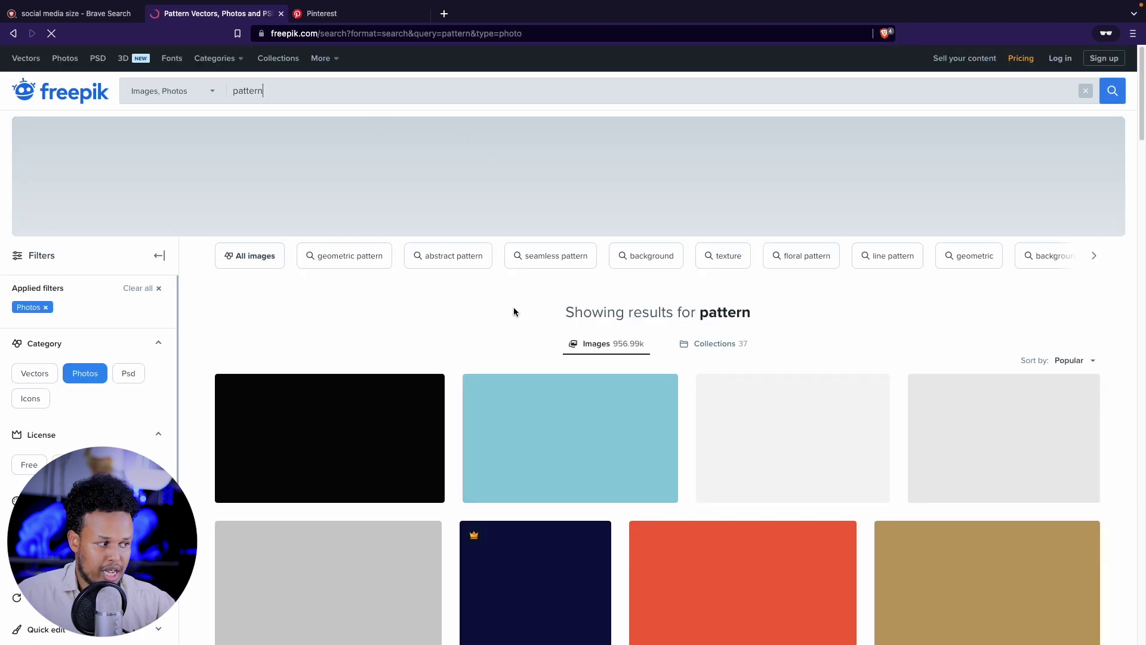
pyautogui.click(45, 375)
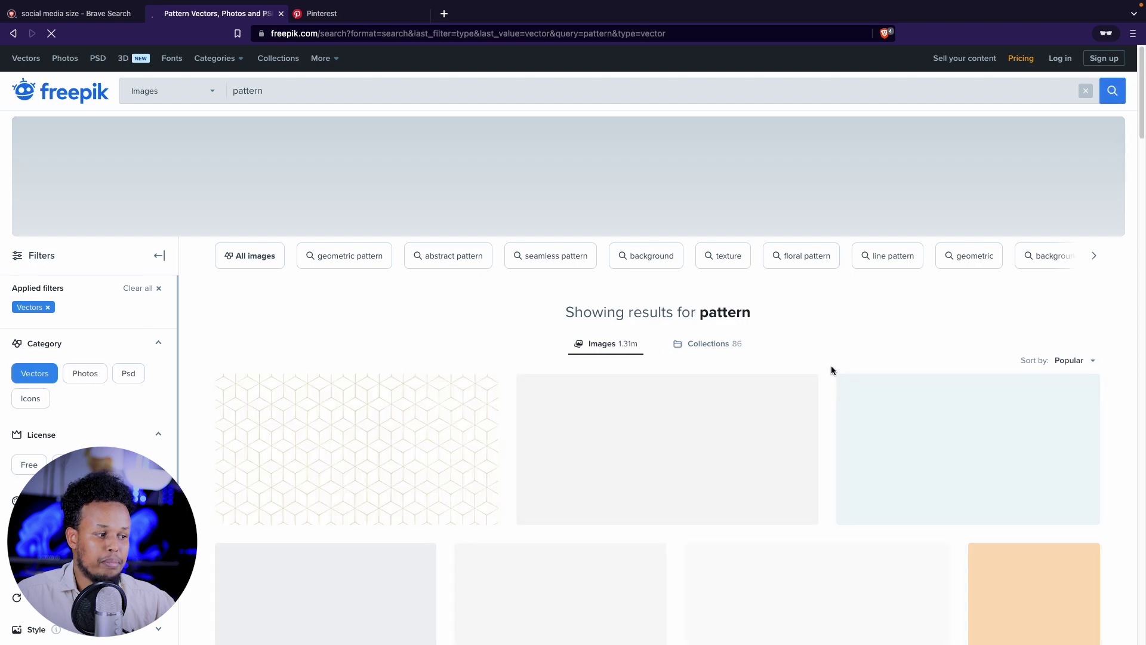
pyautogui.scroll(-3, 571, 416)
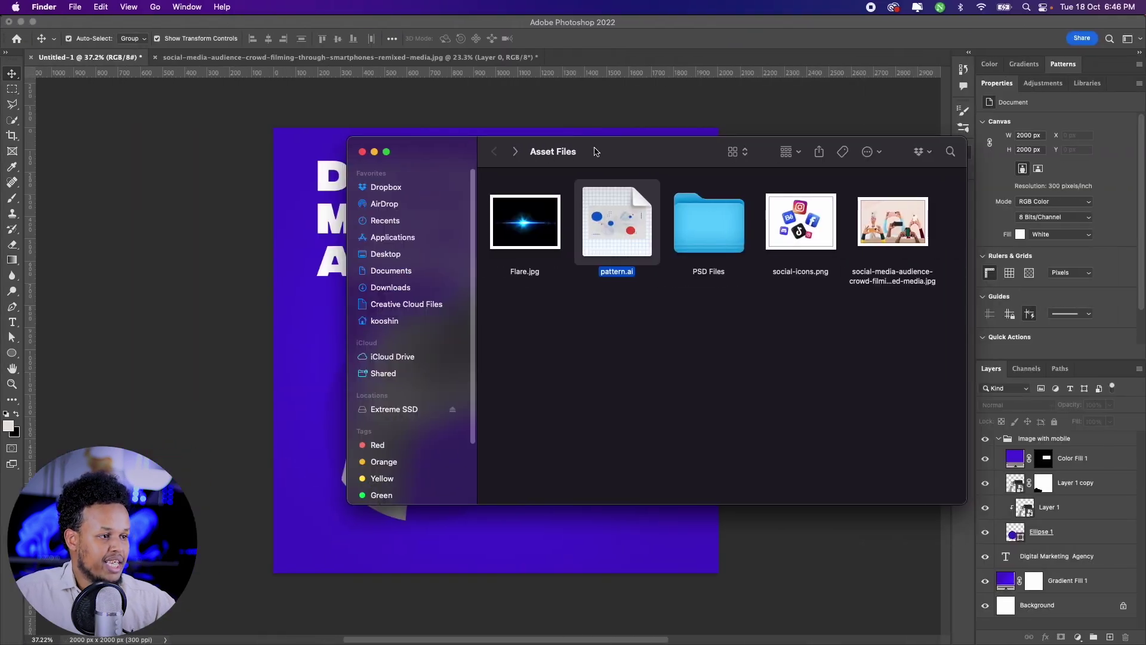
# - Open pattern.ai in Illustrator and bring its artboard into view
pyautogui.moveTo(594, 151); pyautogui.dragTo(544, 147)
pyautogui.moveTo(547, 252); pyautogui.dragTo(564, 213)
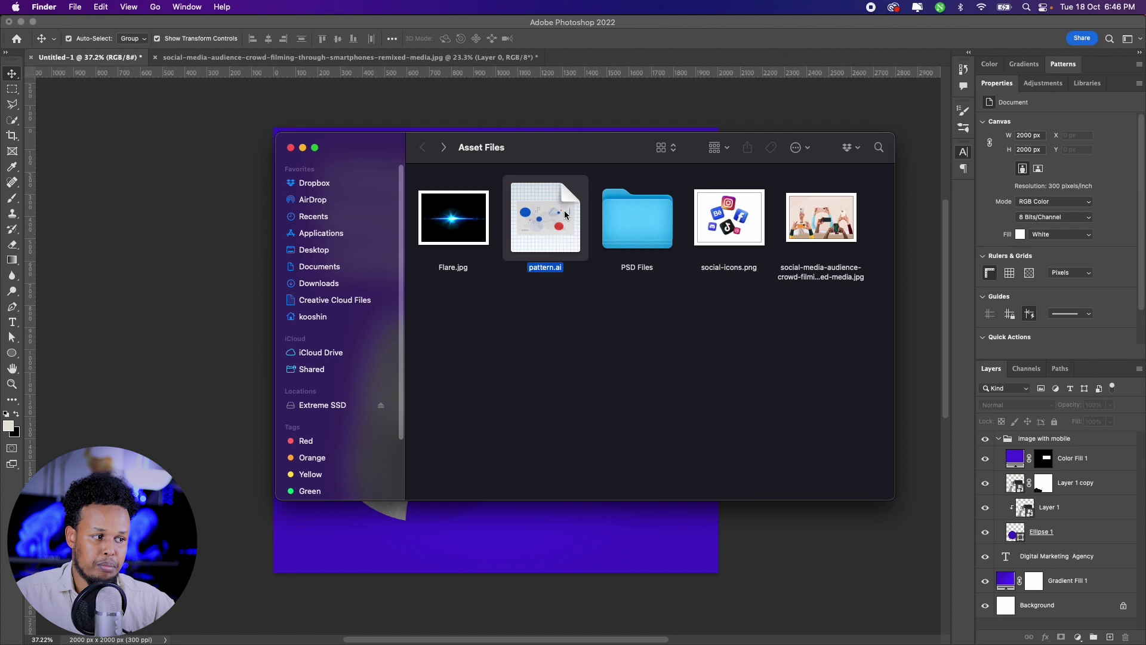
pyautogui.doubleClick(563, 226)
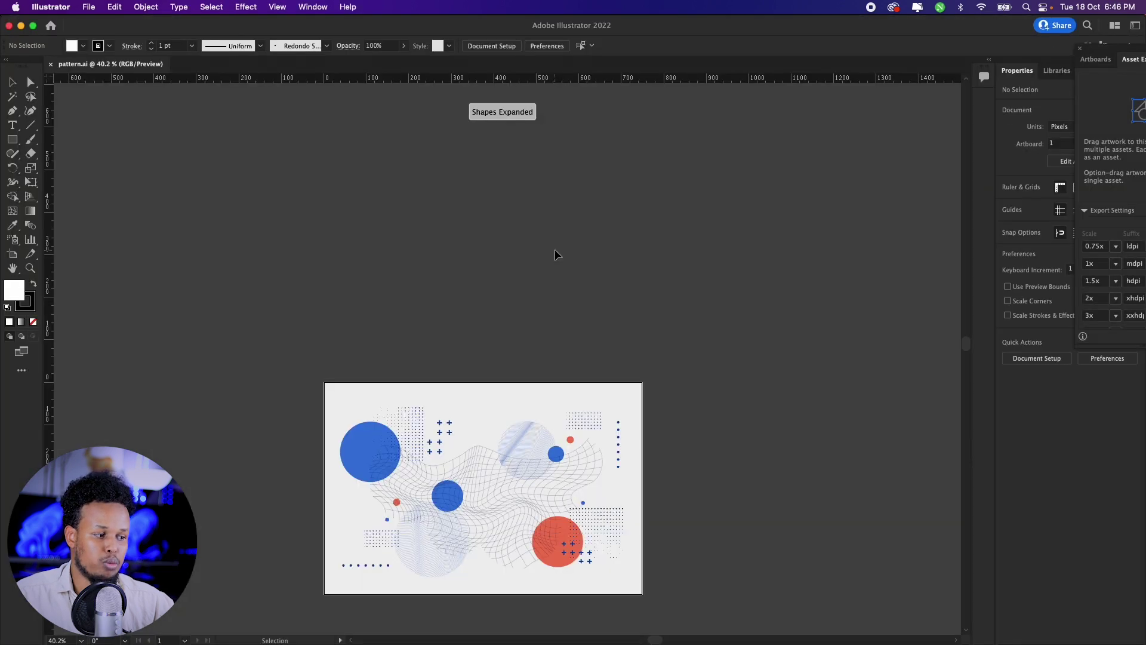
pyautogui.moveTo(563, 297); pyautogui.dragTo(440, 179)
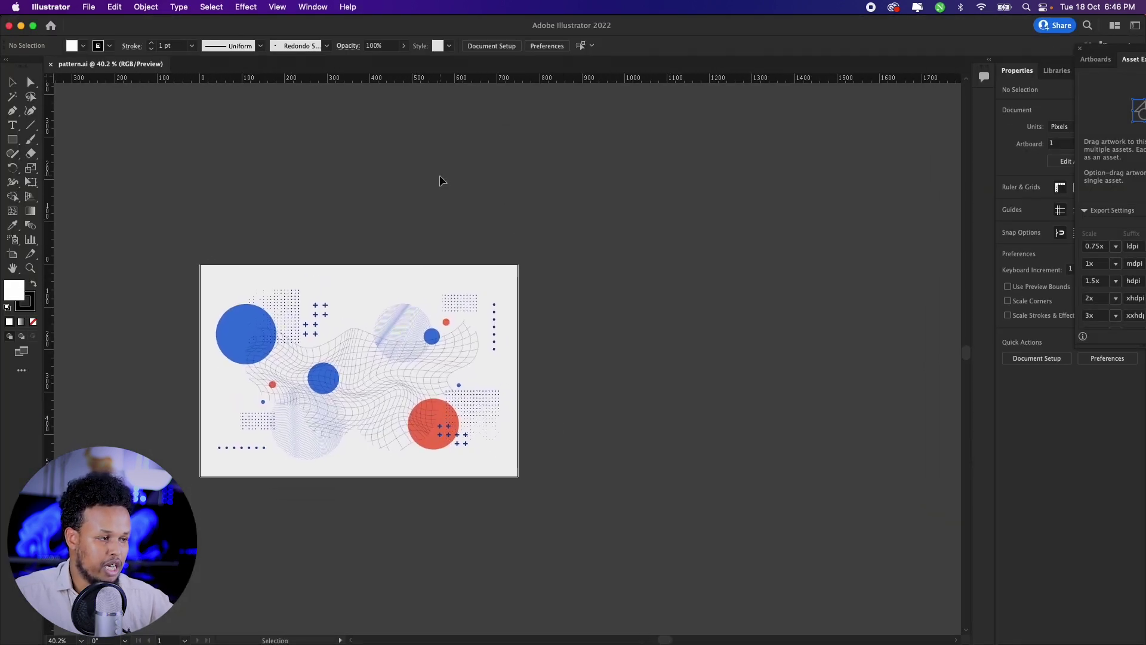
# - Duplicate the pattern to the right and delete the copy's white background rectangle
pyautogui.click(425, 430)
pyautogui.moveTo(425, 430); pyautogui.dragTo(818, 422)
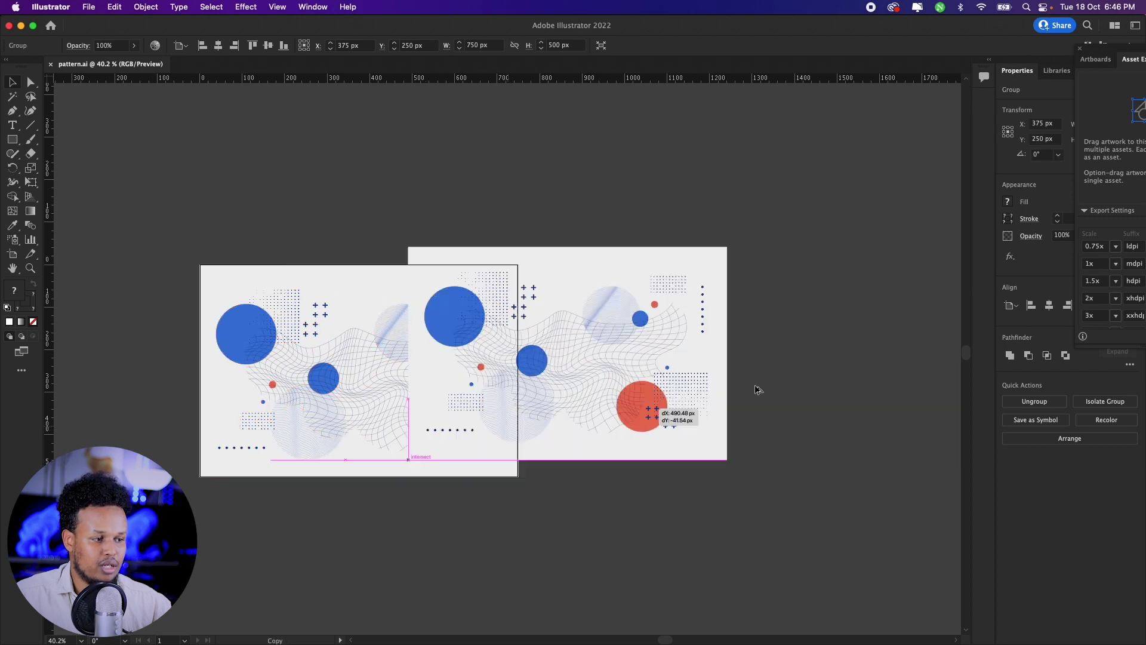
pyautogui.click(780, 176)
pyautogui.press('z')
pyautogui.moveTo(672, 199); pyautogui.dragTo(663, 216)
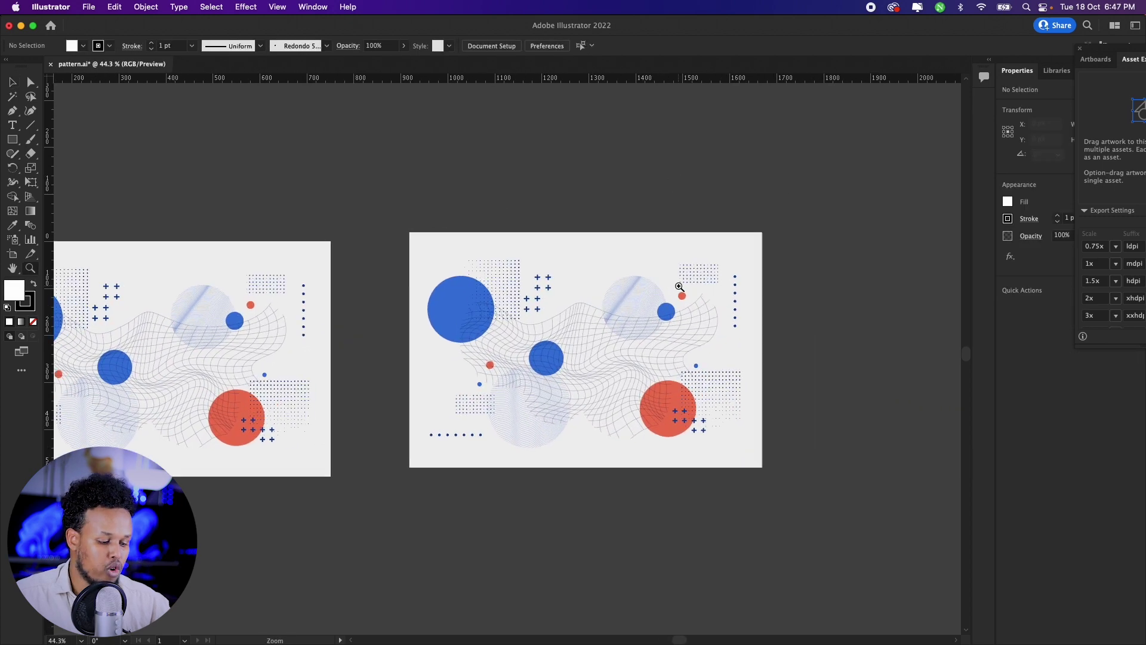
pyautogui.press('a')
pyautogui.click(575, 250)
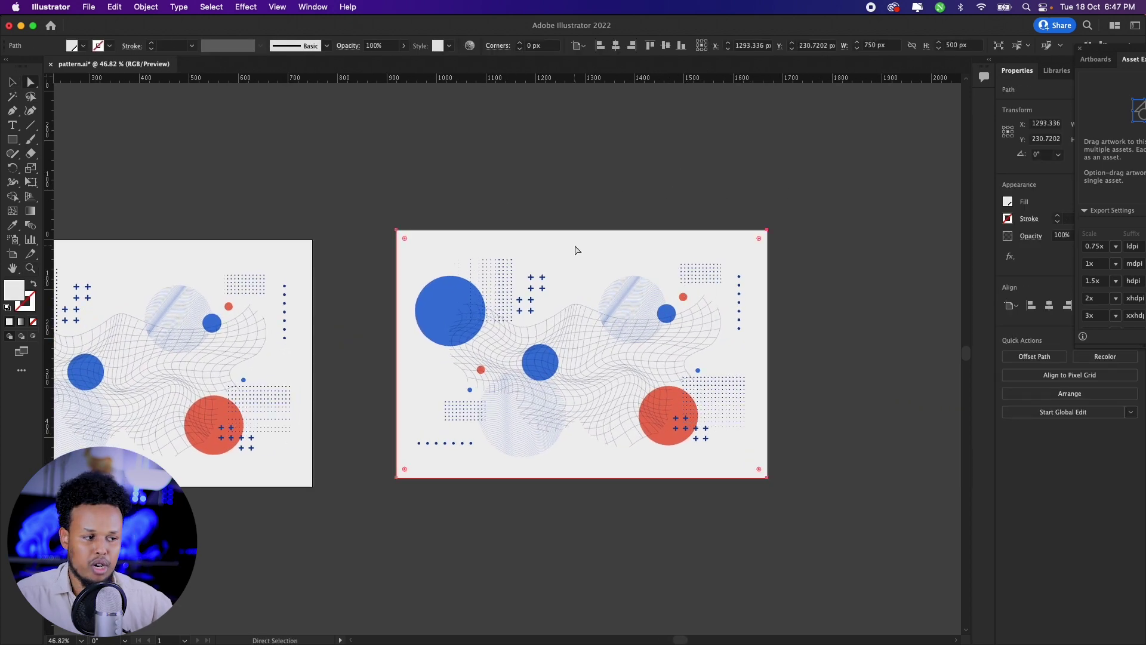
pyautogui.press('Delete')
# - Select the whole pattern group and copy it with Edit > Copy
pyautogui.press('v')
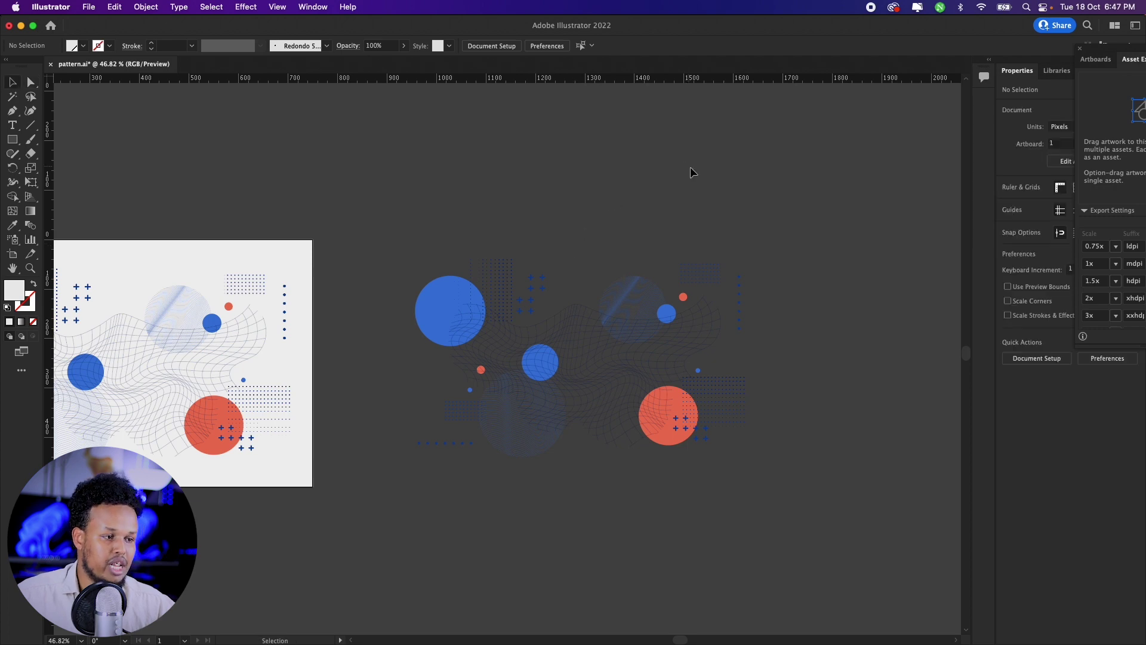
pyautogui.click(635, 314)
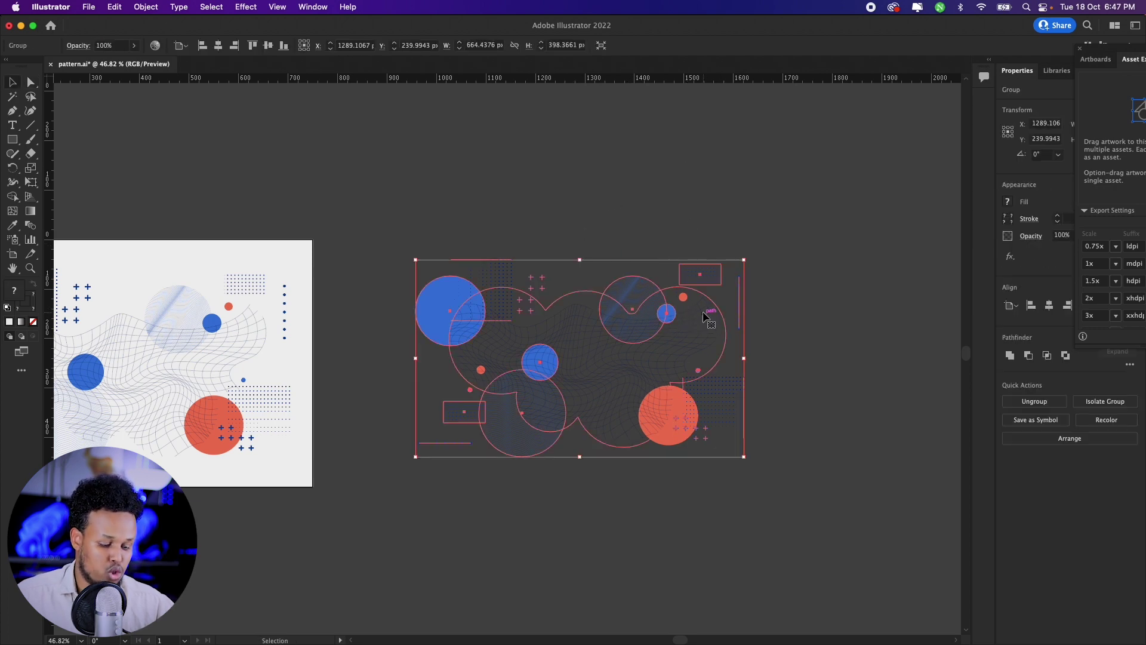
pyautogui.press('a')
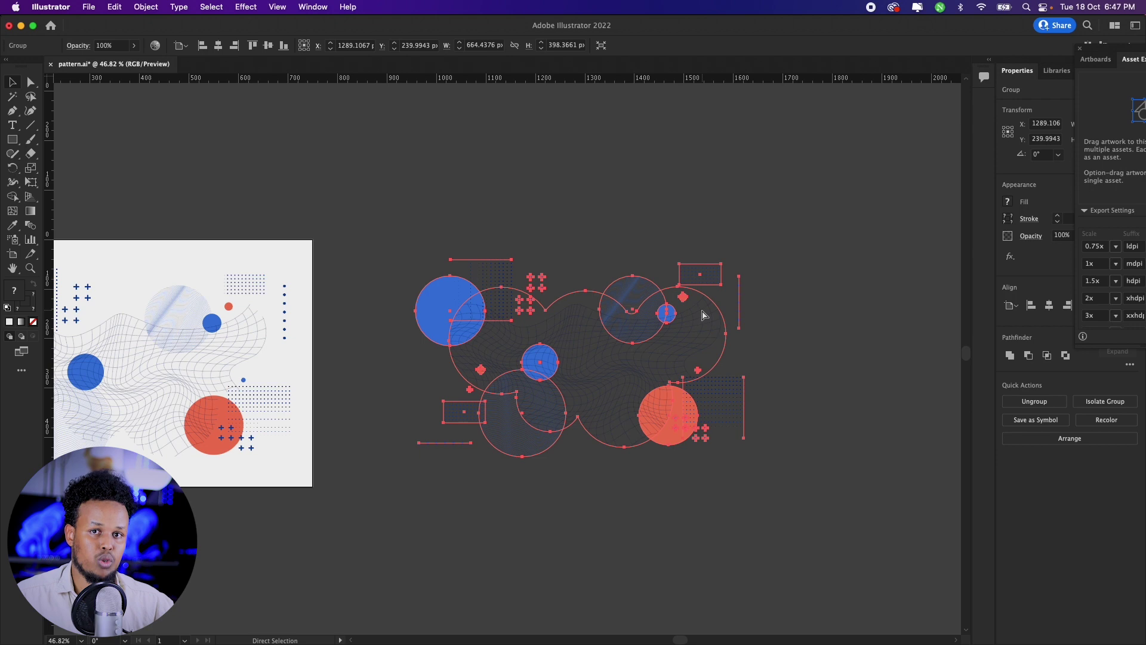
pyautogui.press('v')
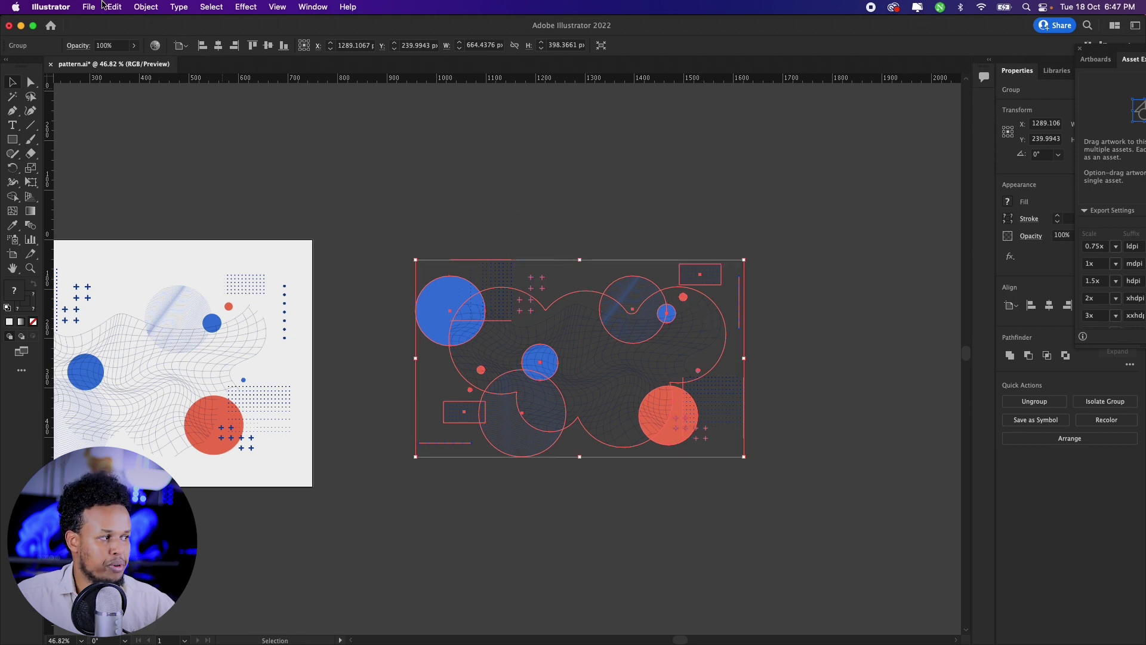
pyautogui.click(114, 7)
pyautogui.click(132, 71)
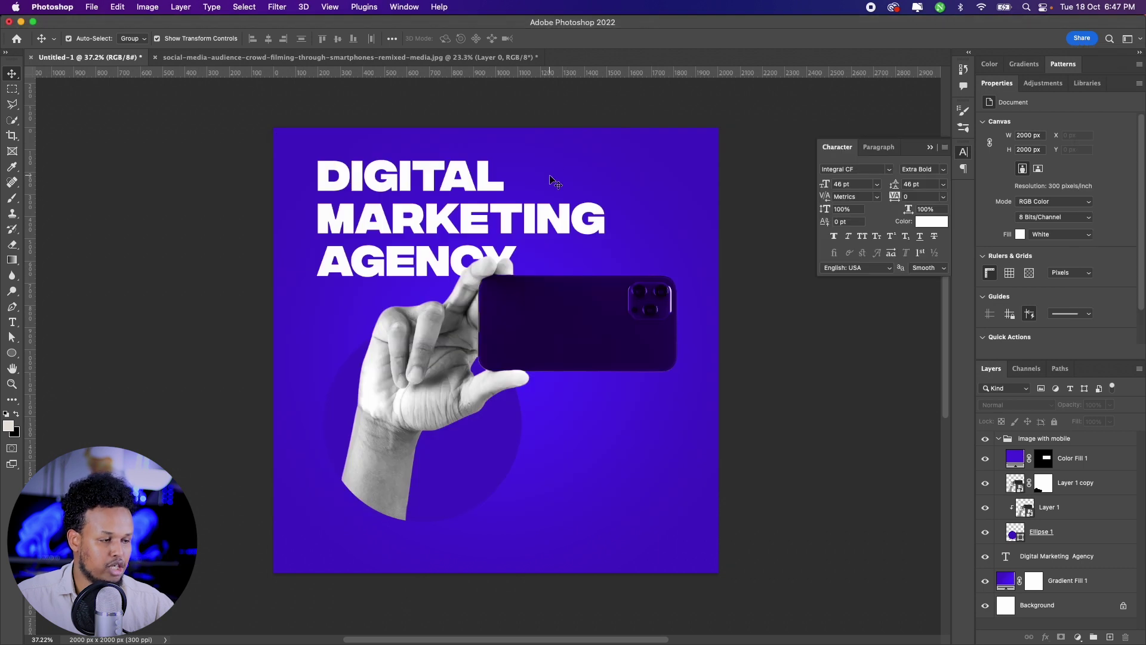
# - Paste the pattern above Gradient Fill 1 as a Smart Object
pyautogui.click(629, 176)
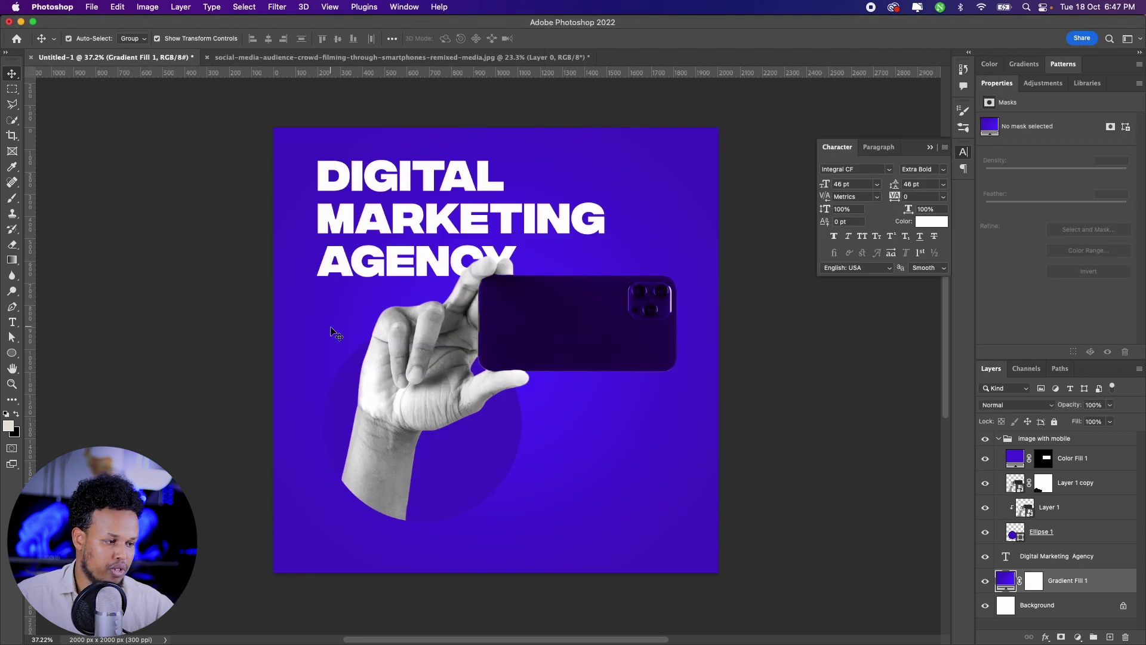
pyautogui.press('super')
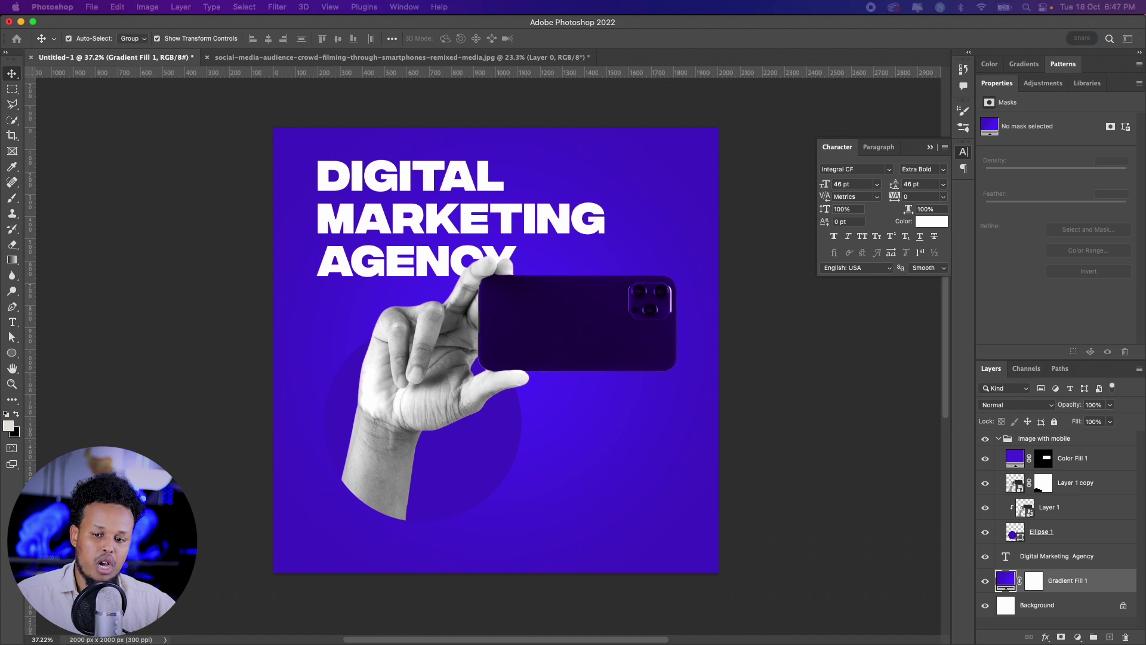
pyautogui.press('super+v')
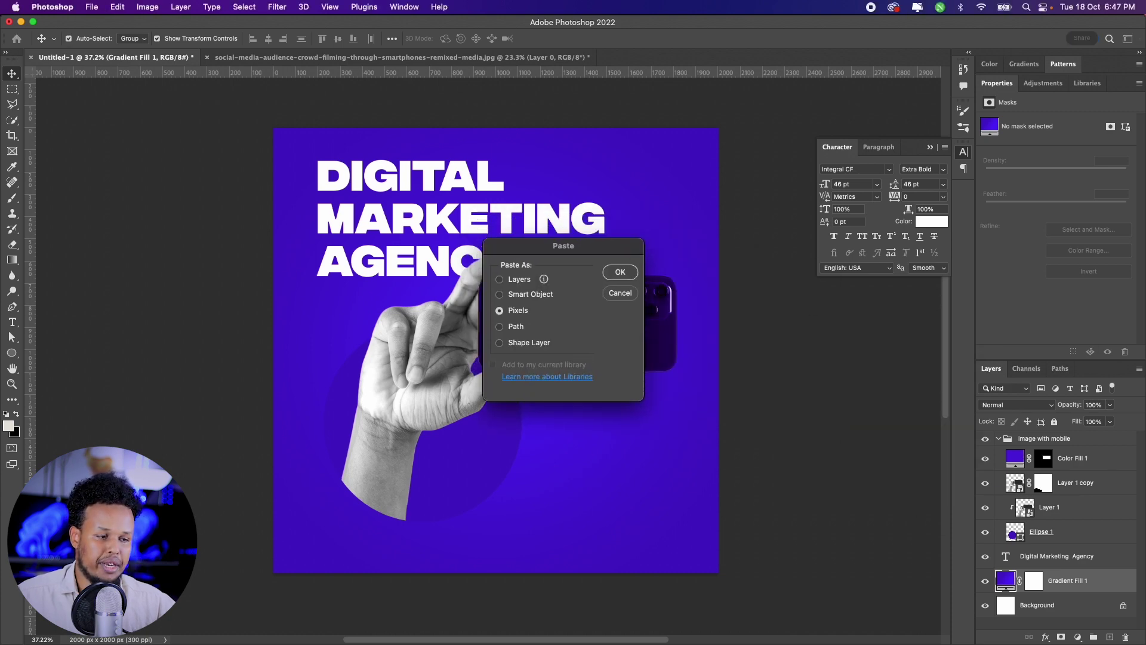
pyautogui.moveTo(592, 246); pyautogui.dragTo(671, 261)
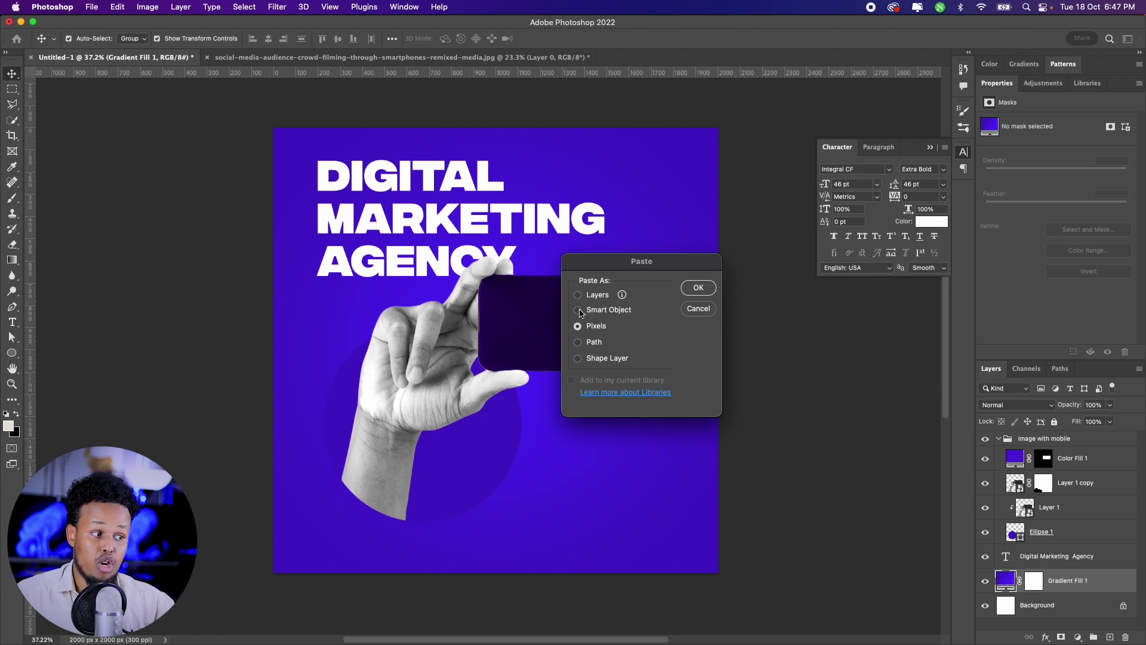
pyautogui.click(578, 310)
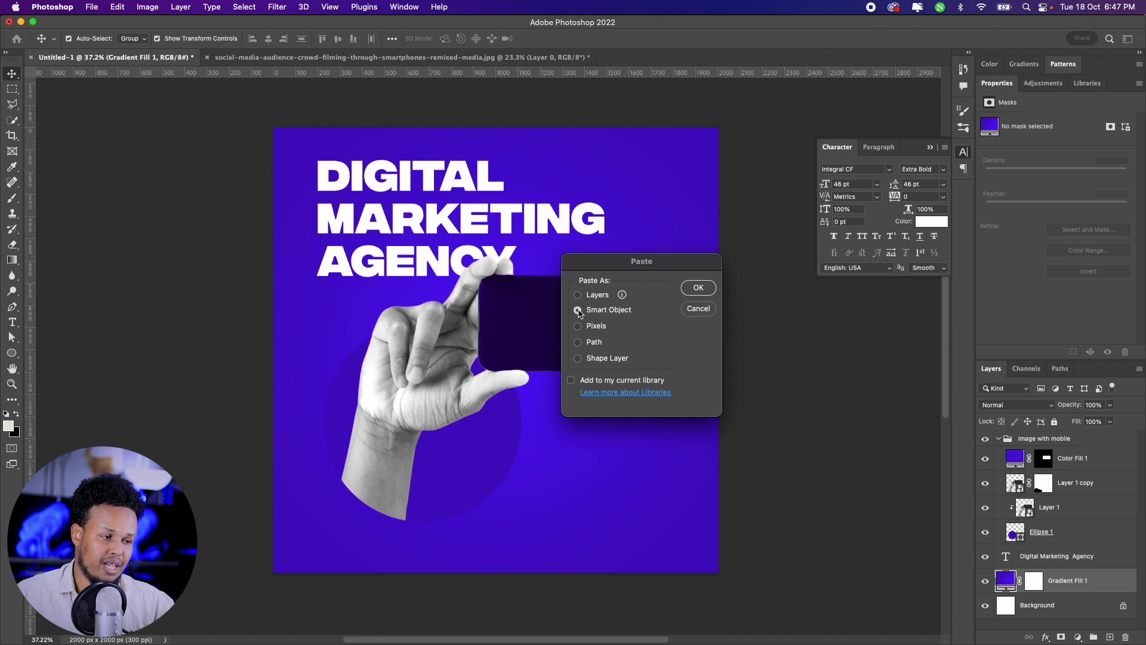
pyautogui.click(696, 293)
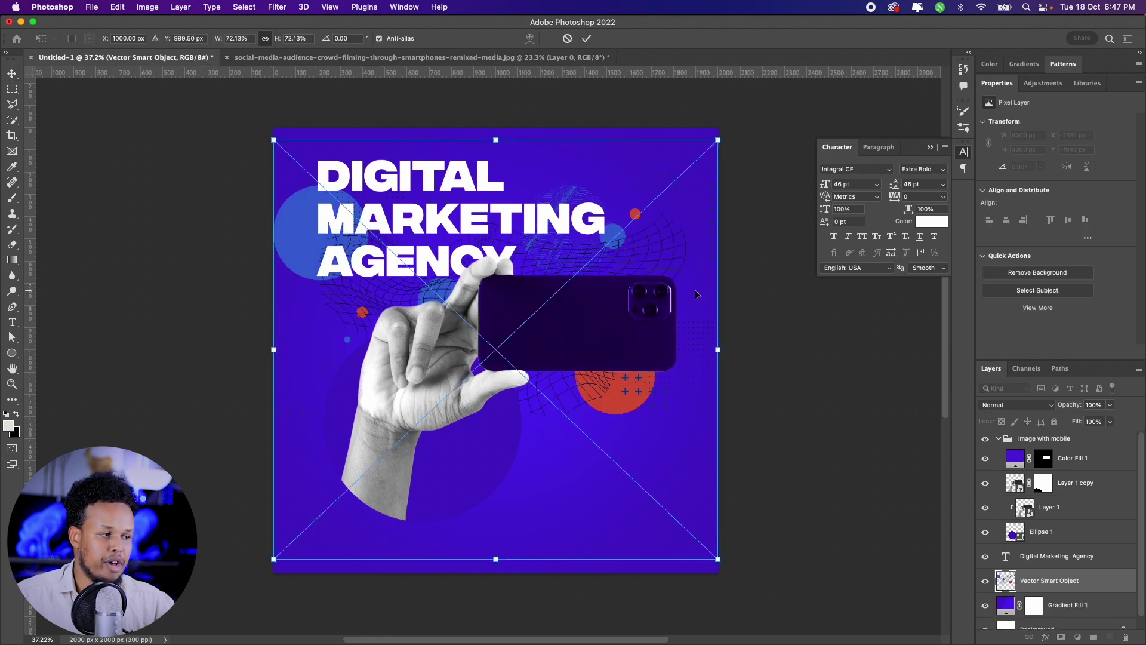
# - Rotate the pattern 90°, scale it across the poster, shift it down-right, and commit
pyautogui.moveTo(723, 339)
pyautogui.mouseDown()
pyautogui.moveTo(836, 346)
pyautogui.moveTo(863, 370)
pyautogui.moveTo(588, 269)
pyautogui.moveTo(519, 255)
pyautogui.mouseUp()
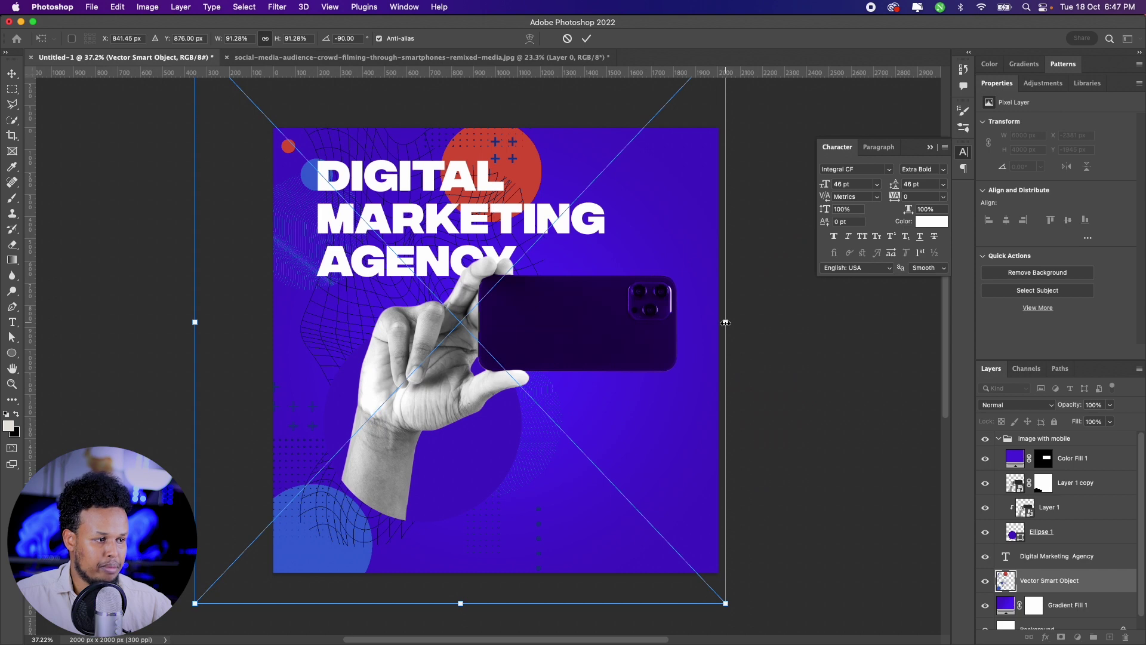
pyautogui.moveTo(725, 323); pyautogui.dragTo(699, 323)
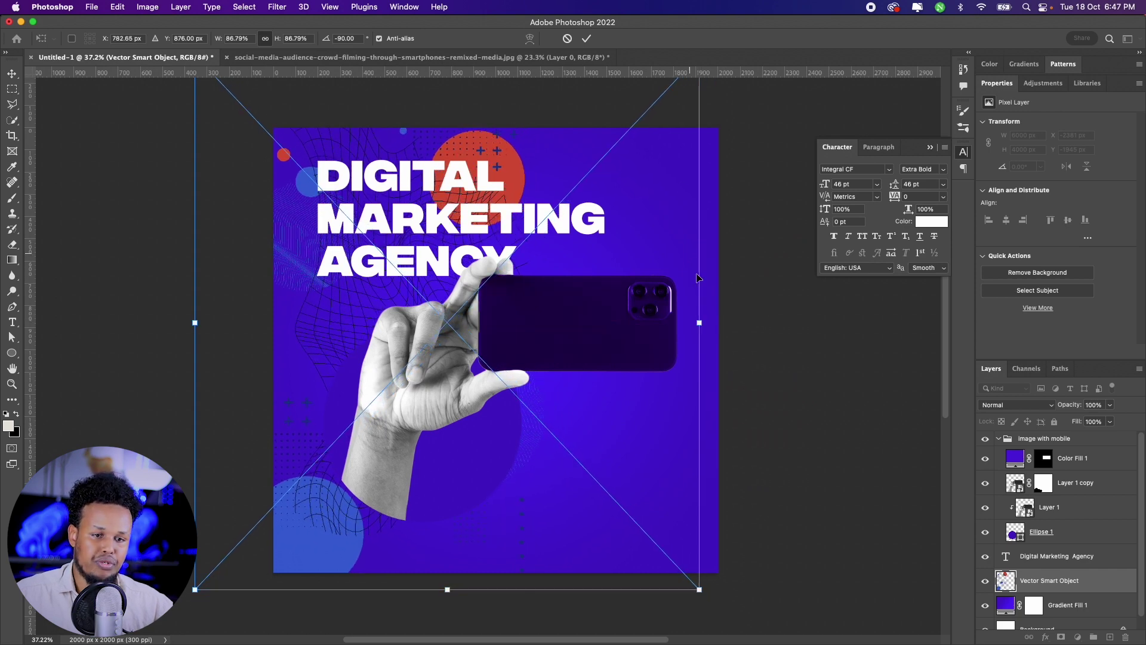
pyautogui.moveTo(700, 323)
pyautogui.mouseDown()
pyautogui.moveTo(787, 322)
pyautogui.moveTo(687, 323)
pyautogui.moveTo(717, 322)
pyautogui.mouseUp()
pyautogui.moveTo(642, 285); pyautogui.dragTo(650, 302)
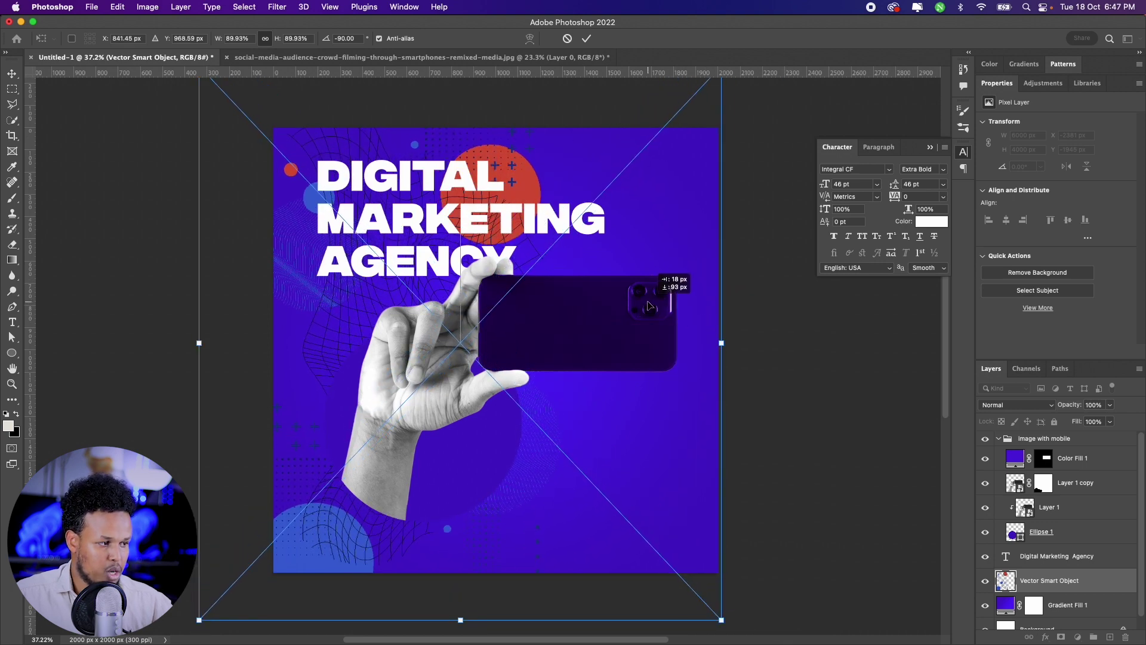
pyautogui.press('Return')
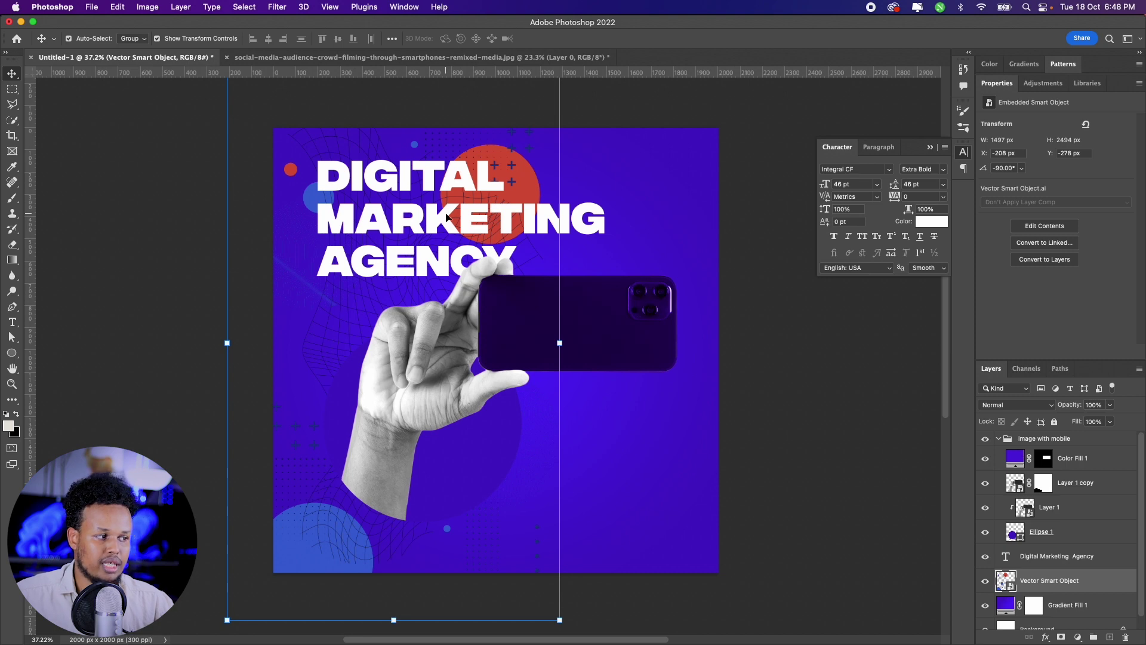
# - Set the DIGITAL MARKETING AGENCY headline's leading to 41 pt
pyautogui.click(489, 177)
pyautogui.click(919, 185)
pyautogui.press('Down')
pyautogui.press('Down')
pyautogui.press('Down')
pyautogui.press('Down')
pyautogui.press('Down')
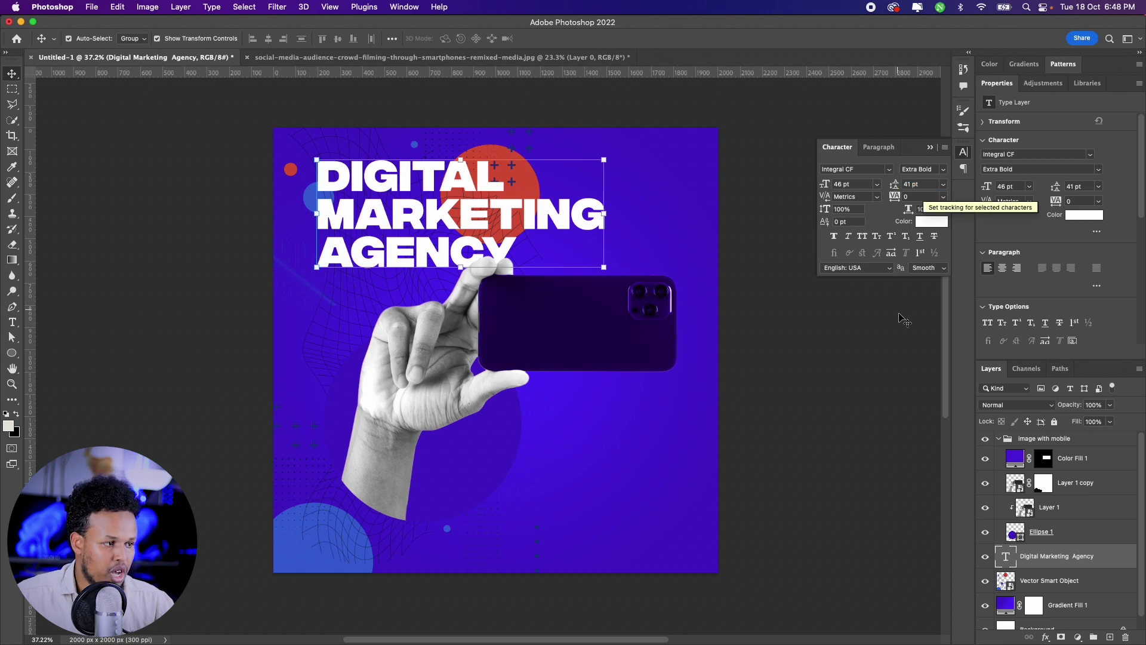
# - Open the pattern Vector Smart Object for editing in Illustrator
pyautogui.click(867, 333)
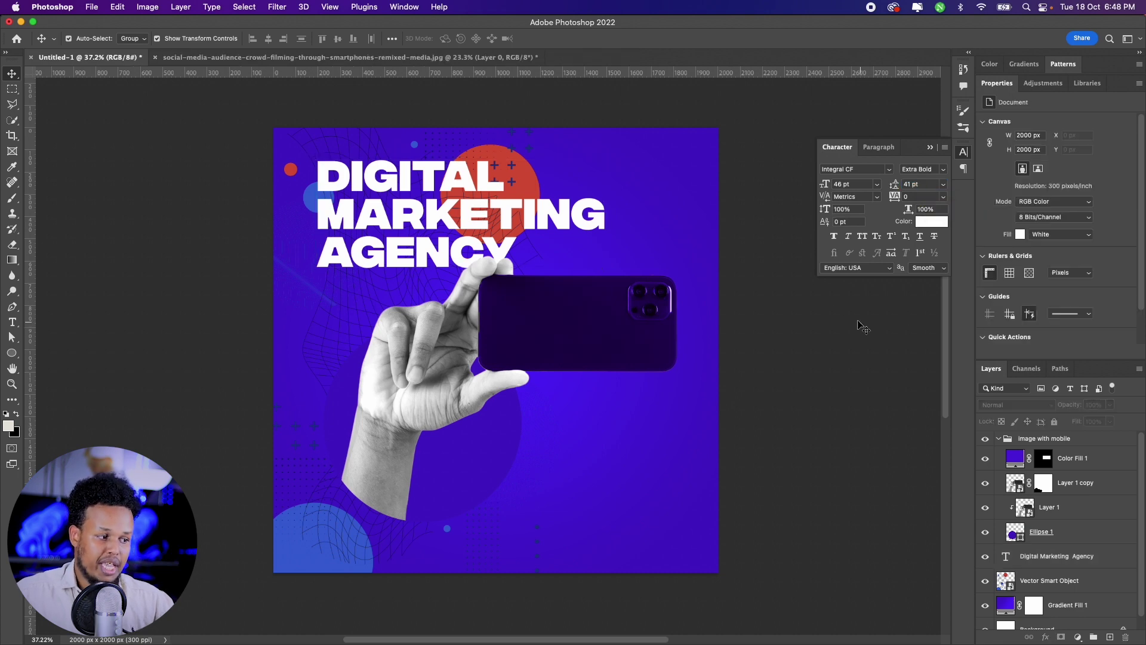
pyautogui.click(323, 540)
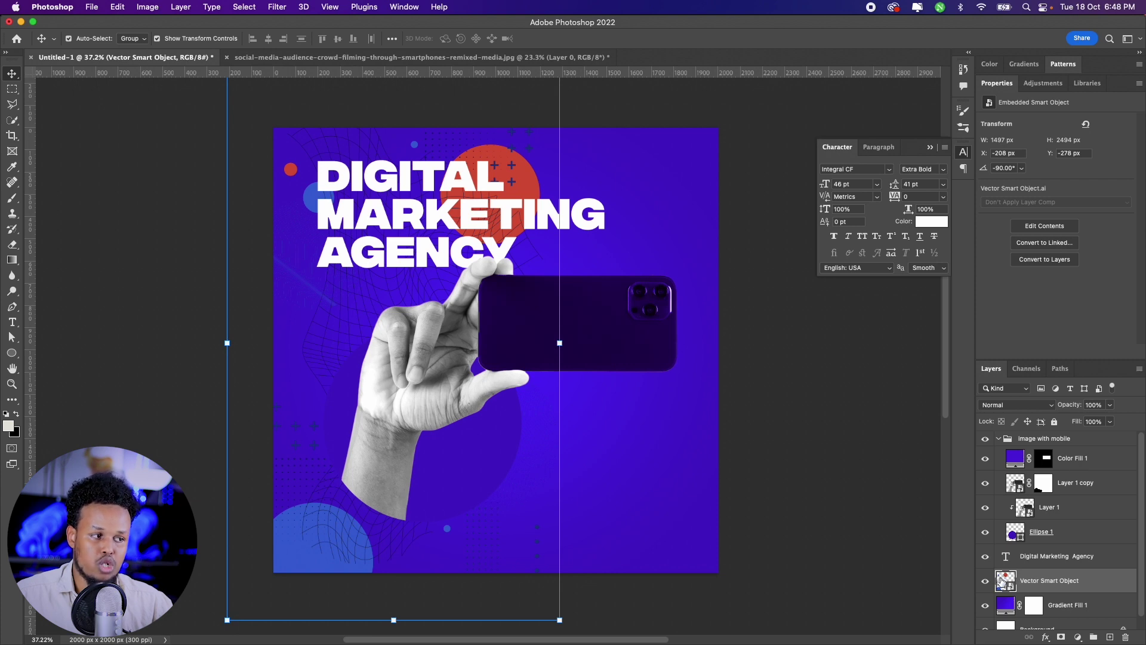
pyautogui.doubleClick(1004, 579)
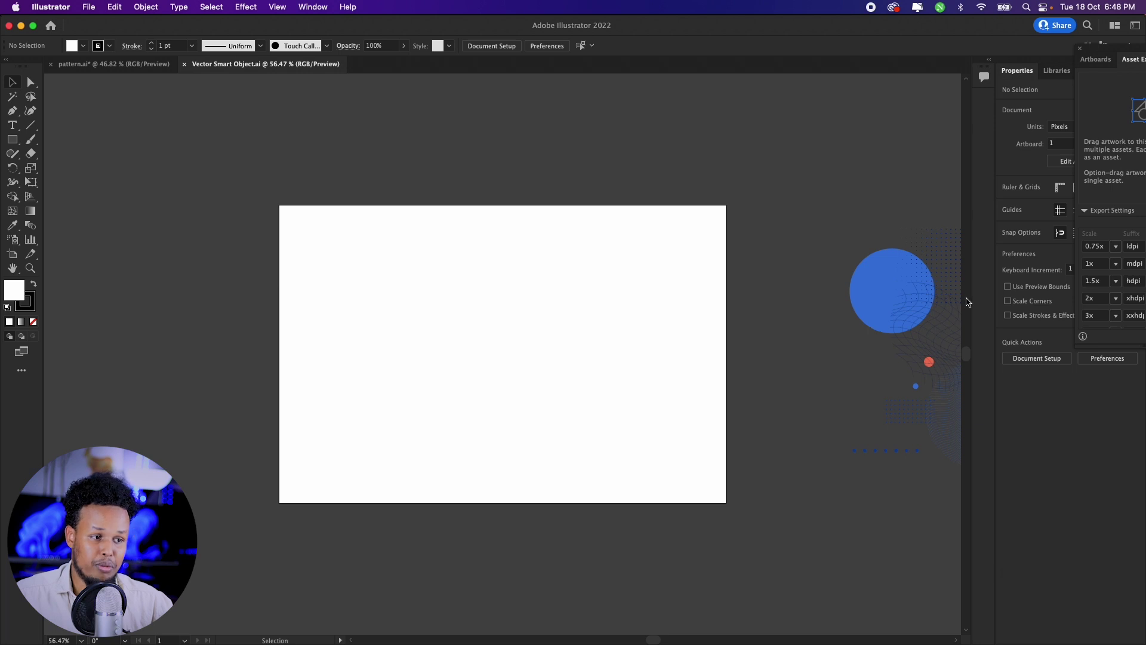
# - Select the big red and blue circles in the pattern with Direct Selection
pyautogui.hscroll(10, 801, 174)
pyautogui.hscroll(1, 420, 155)
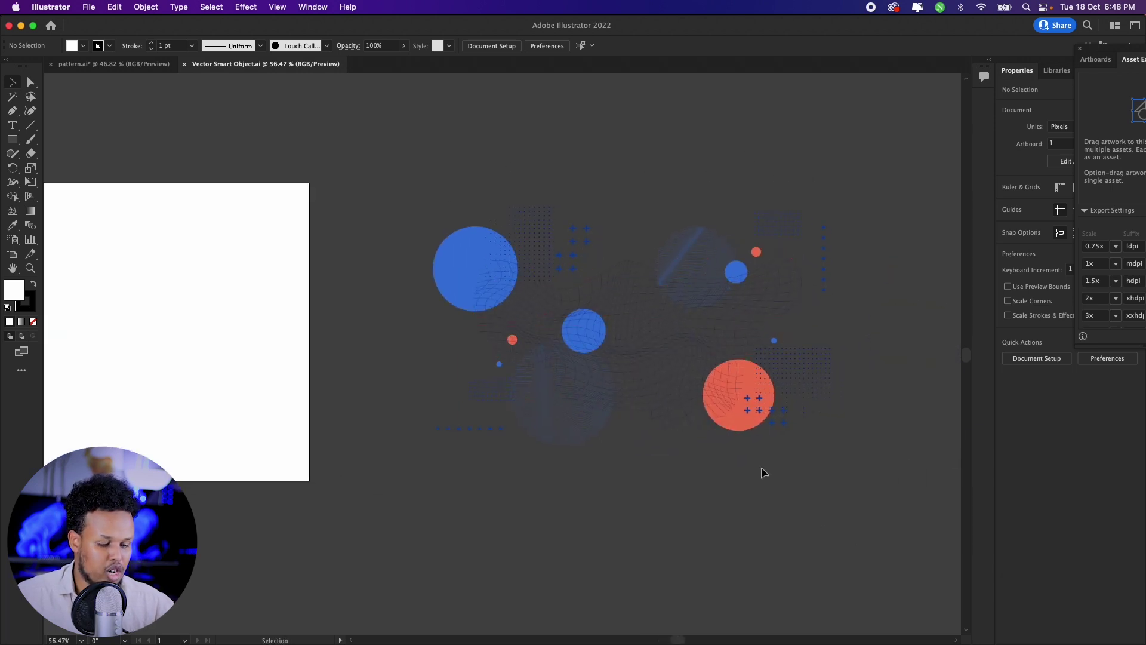
pyautogui.press('a')
pyautogui.click(744, 422)
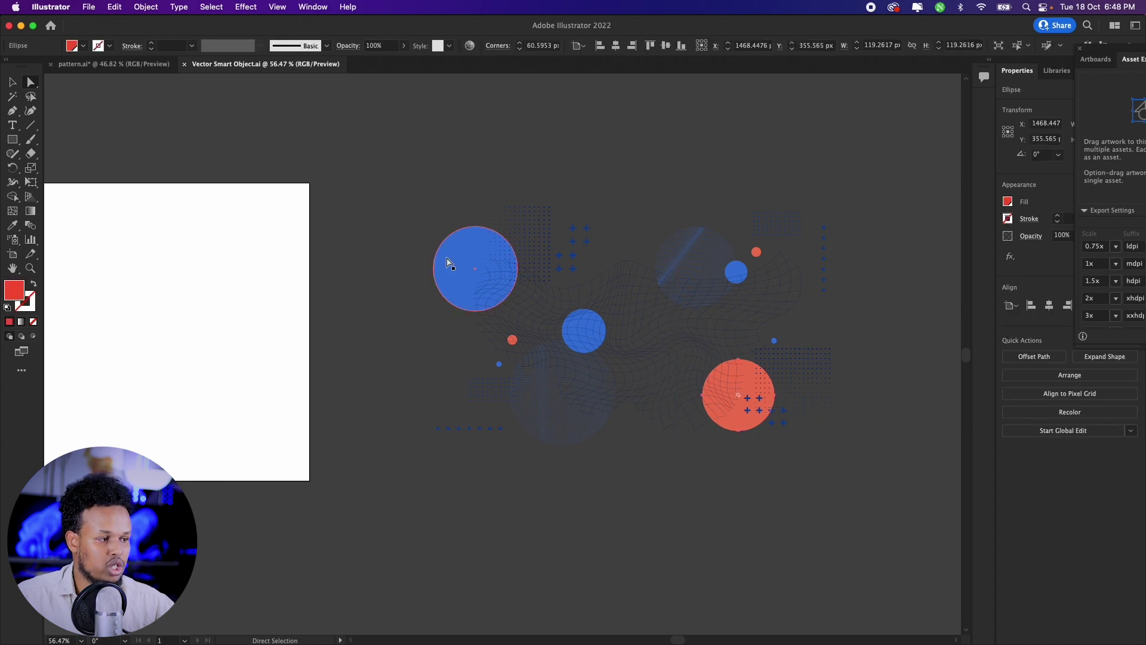
pyautogui.keyDown('shift'); pyautogui.click(447, 256); pyautogui.keyUp('shift')
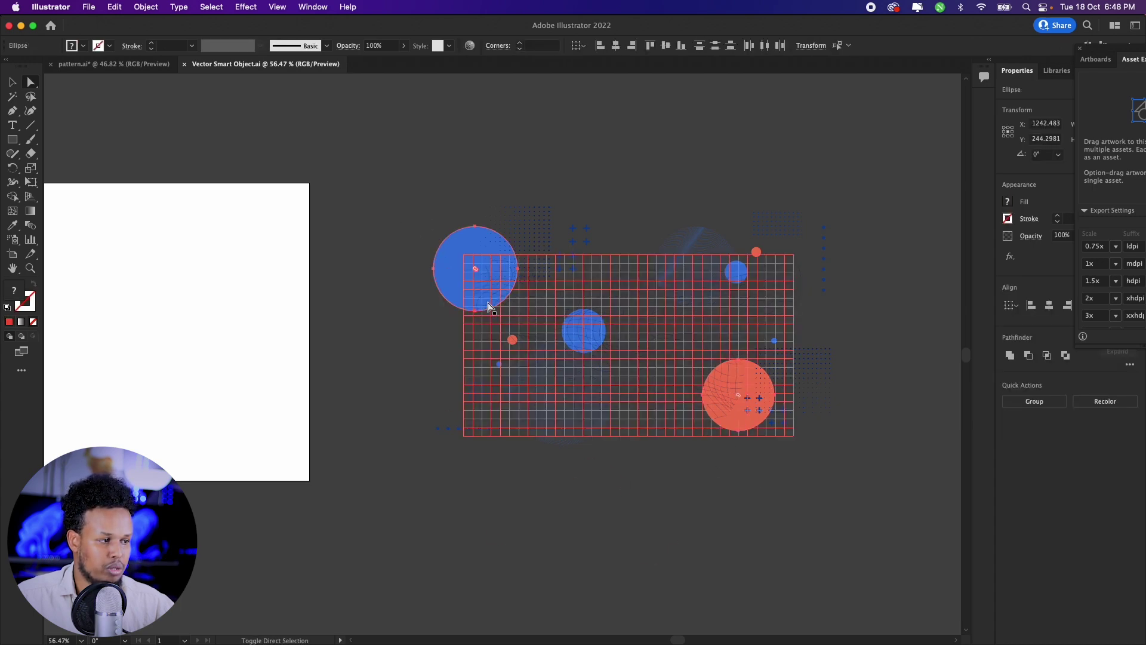
pyautogui.click(447, 206)
pyautogui.click(749, 418)
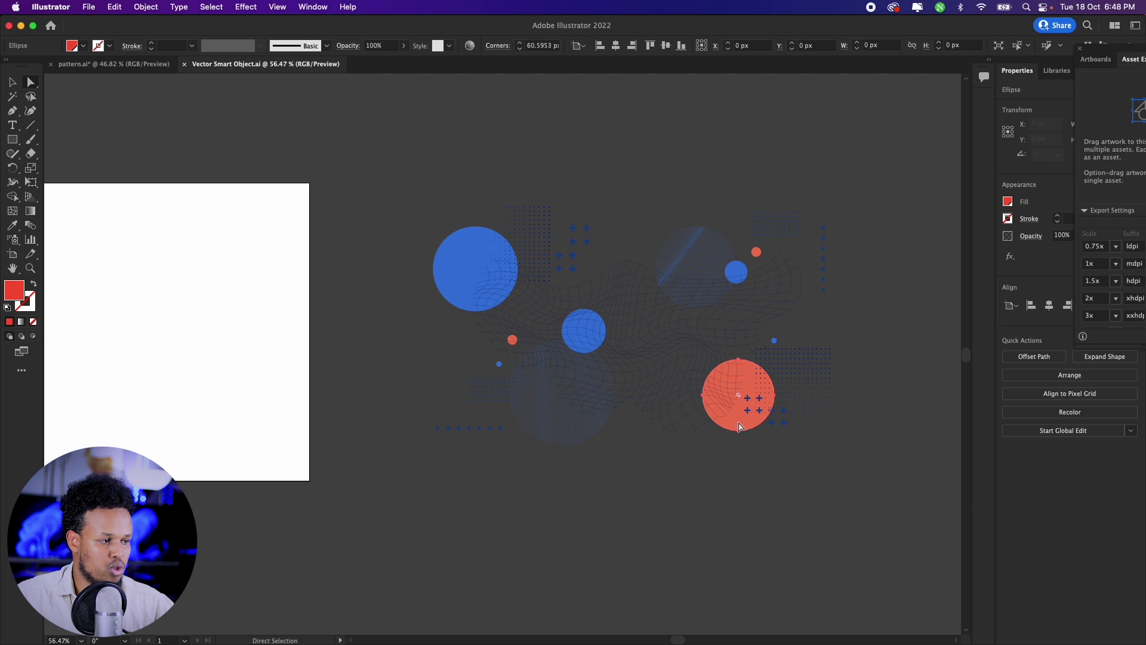
pyautogui.keyDown('shift'); pyautogui.click(436, 270); pyautogui.keyUp('shift')
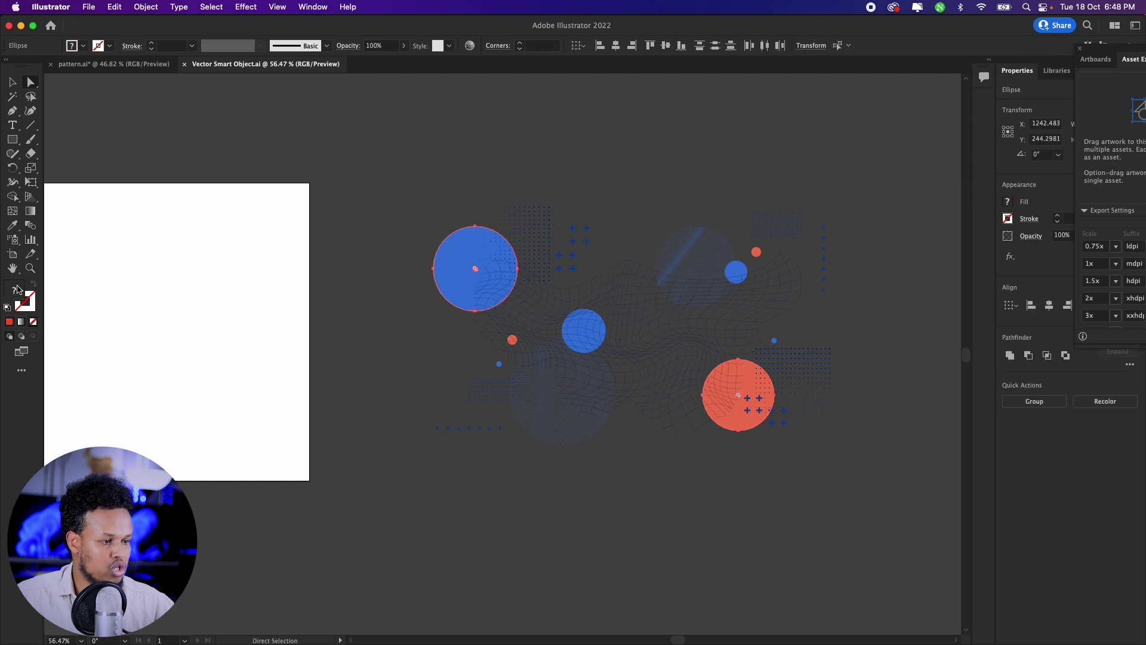
# - Fill both circles with purple #8000AF
pyautogui.doubleClick(17, 289)
pyautogui.moveTo(588, 359); pyautogui.dragTo(592, 272)
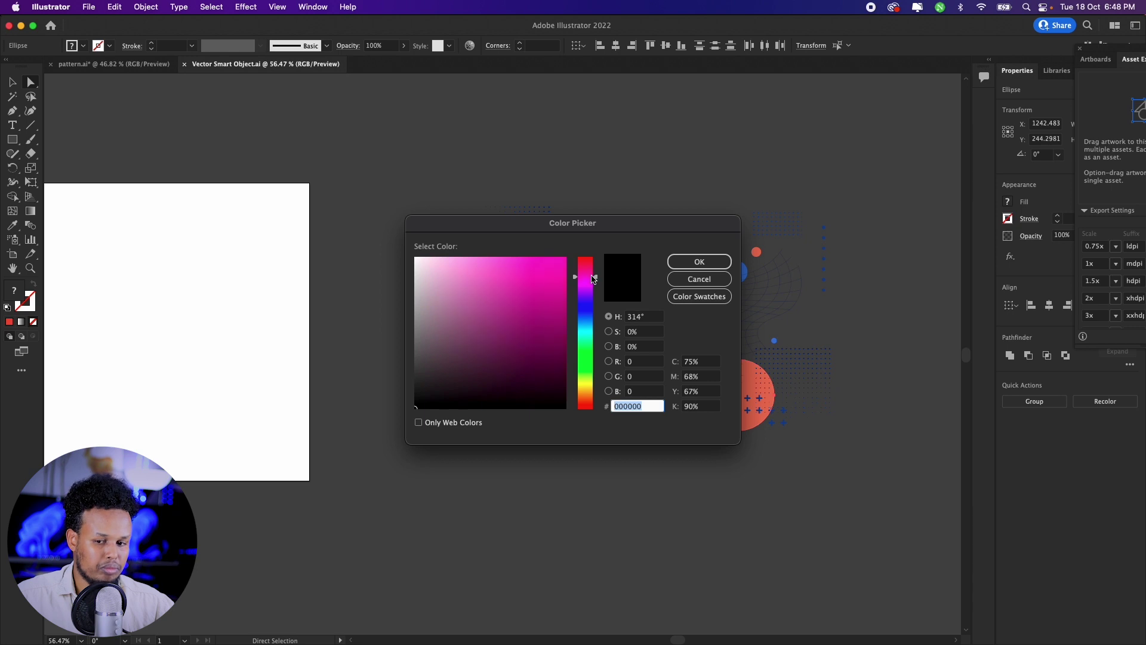
pyautogui.moveTo(594, 282); pyautogui.dragTo(568, 303)
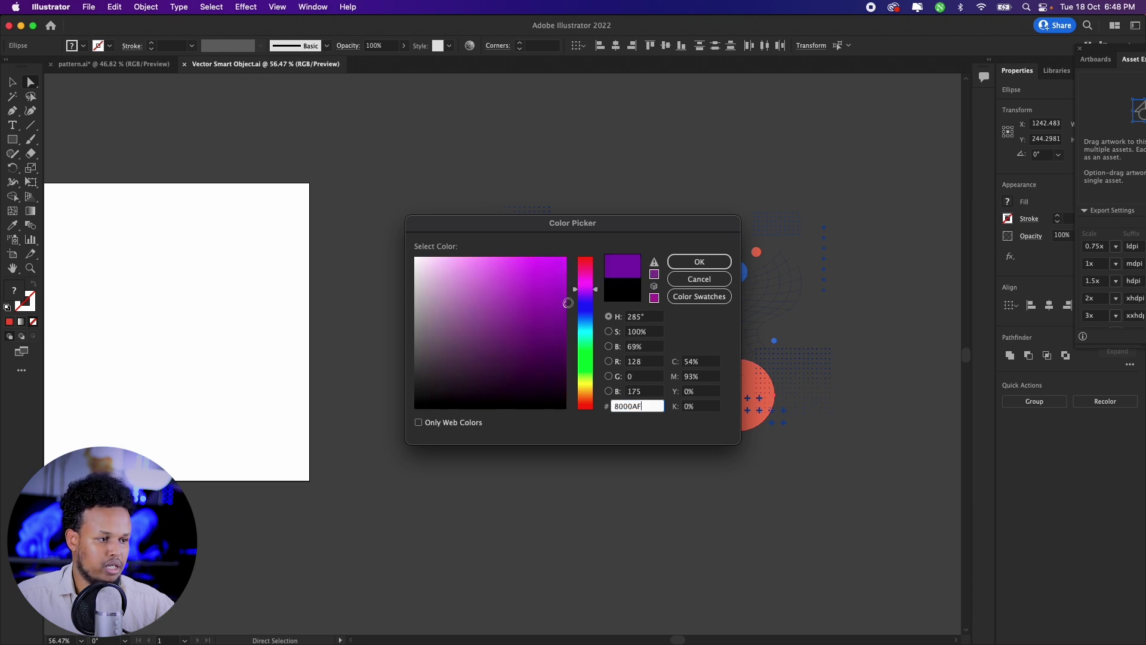
pyautogui.click(699, 262)
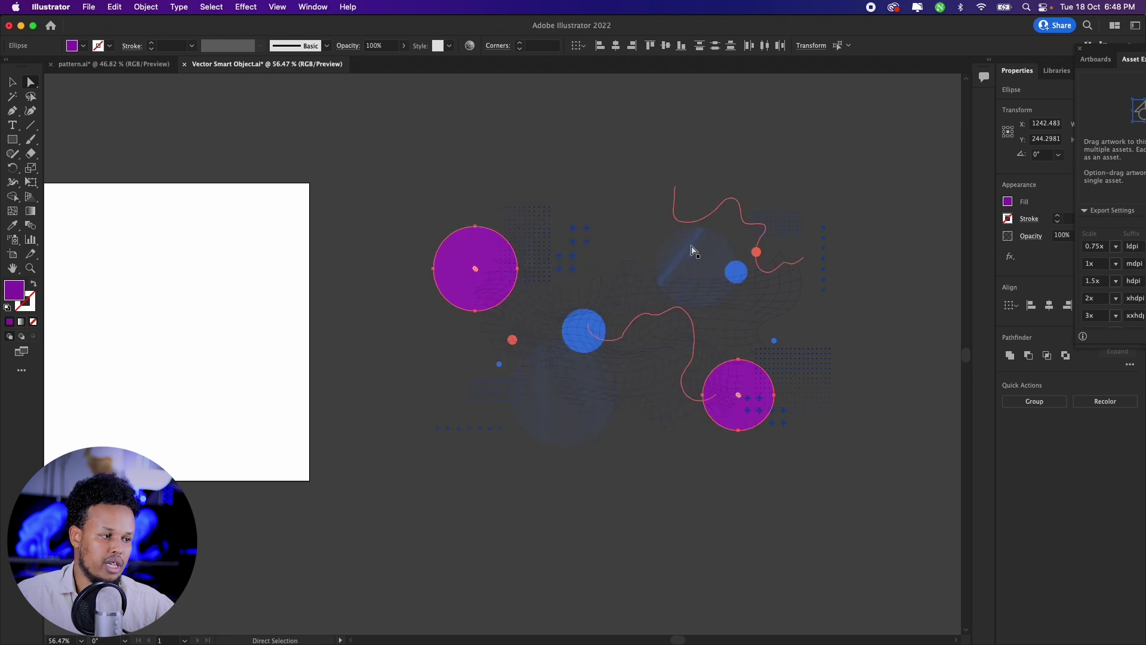
pyautogui.click(572, 169)
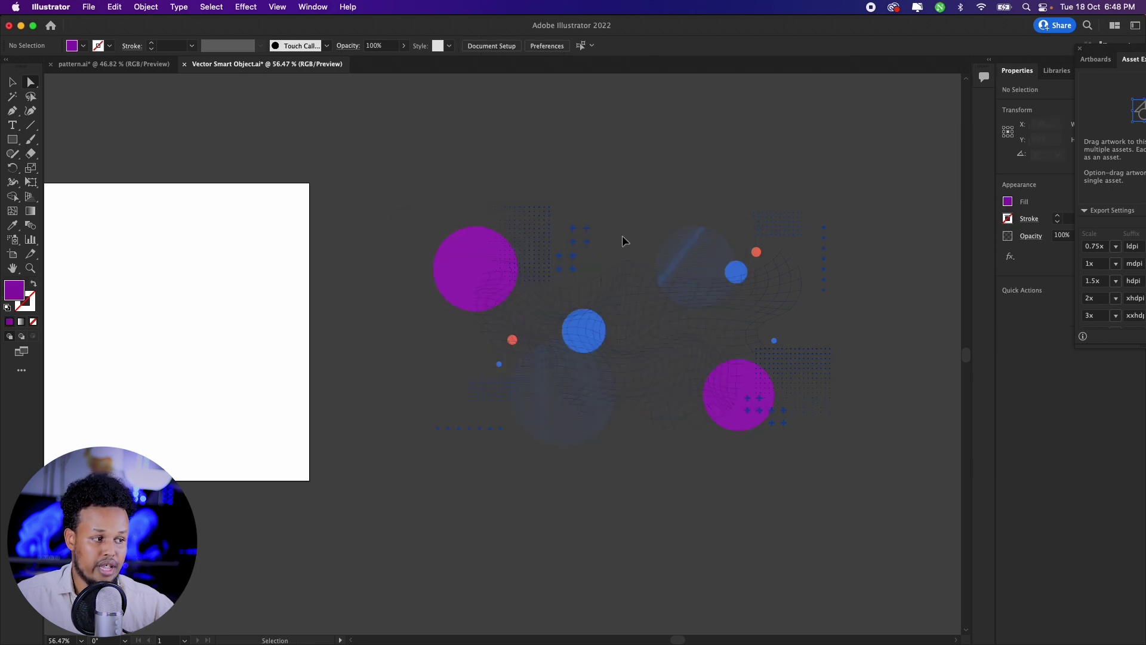
# - Save the edited pattern and return to the Photoshop post
pyautogui.press('super+s')
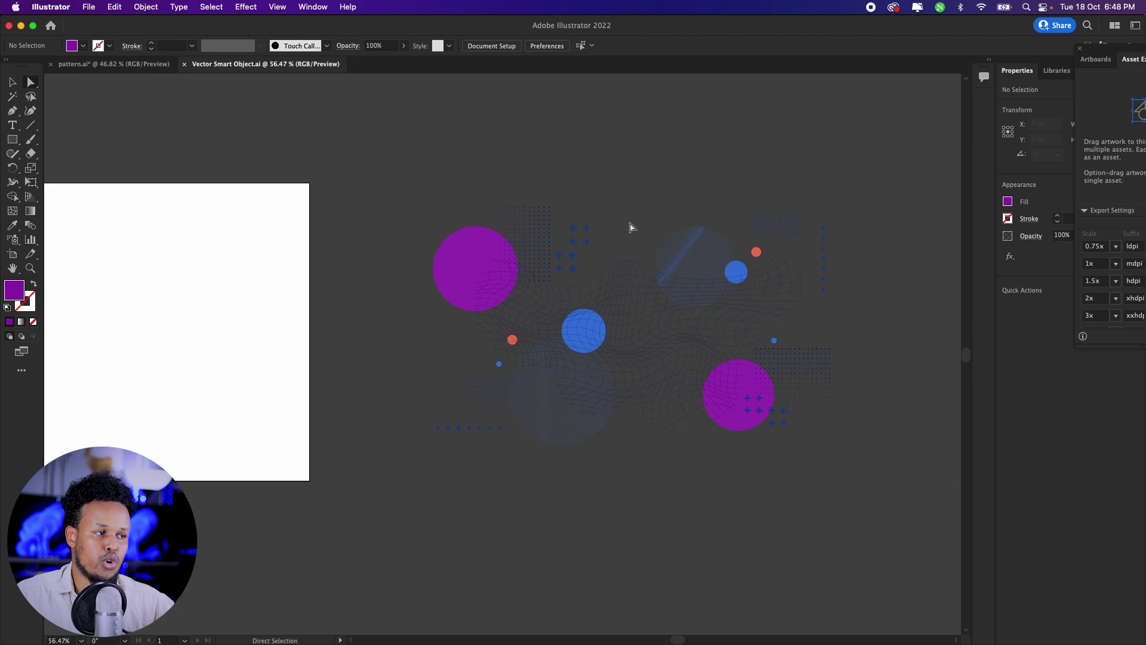
pyautogui.hotkey('ctrl', 'Up')
pyautogui.click(300, 281)
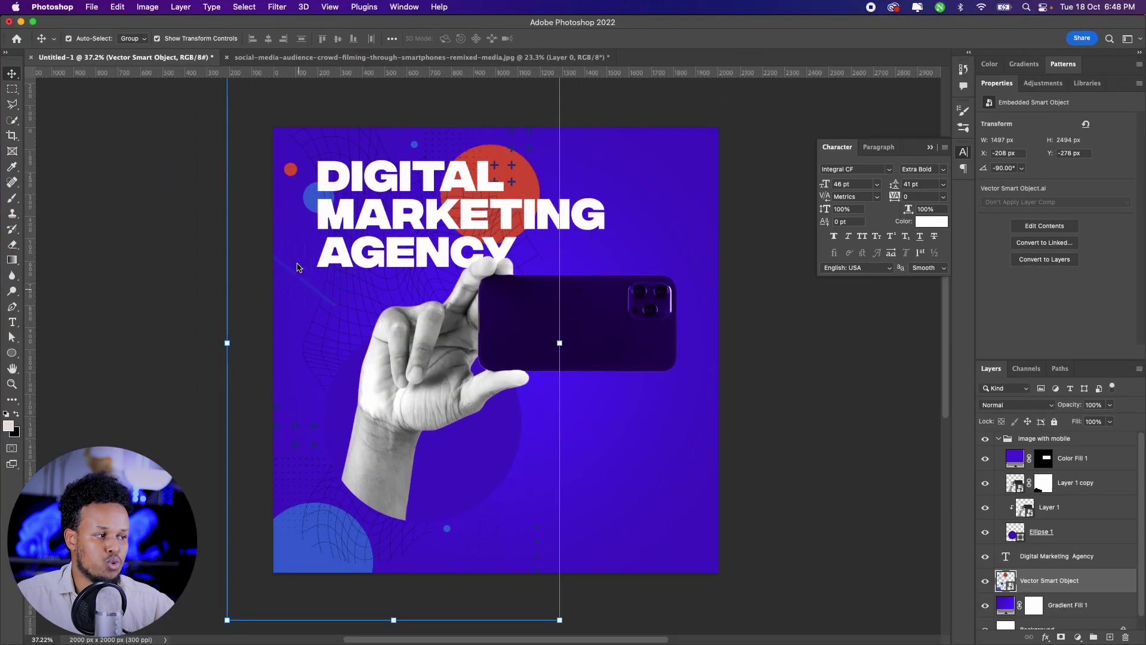
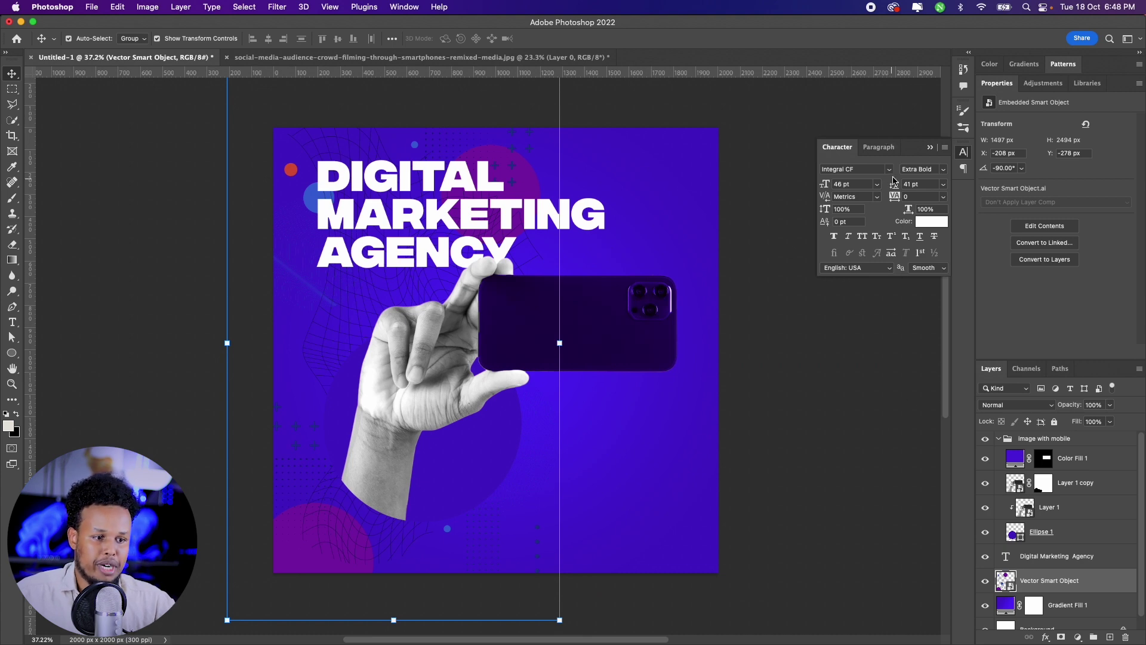
# - Try Screen at 77% on the texture layer, then switch it to Vivid Light with slightly lower opacity
pyautogui.click(1020, 406)
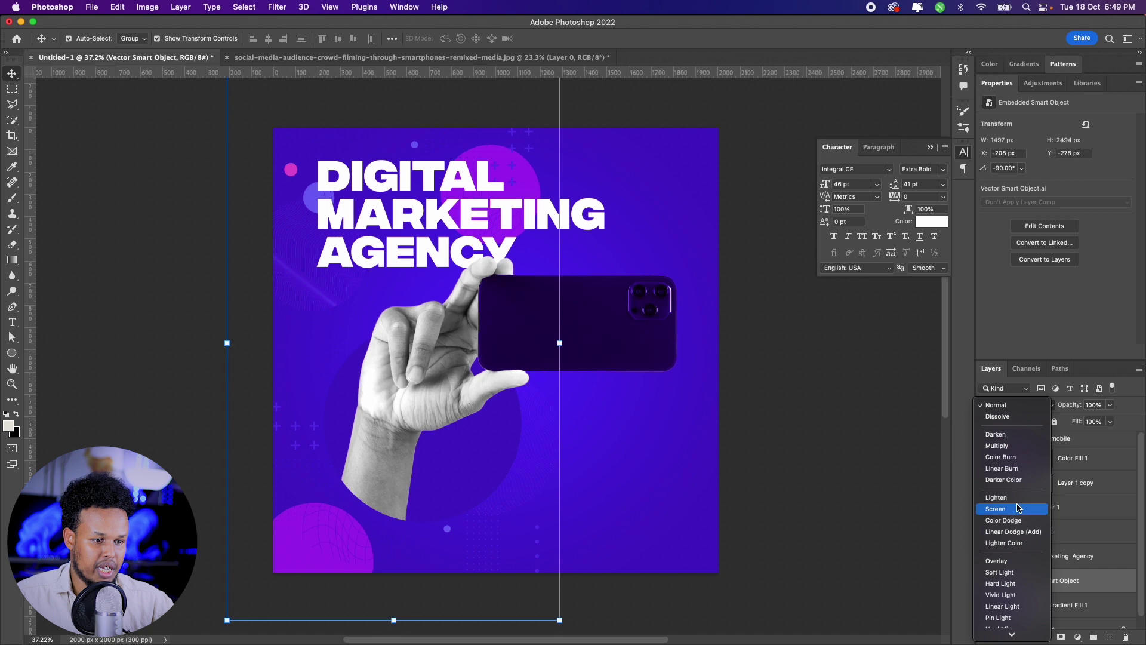
pyautogui.click(1018, 508)
pyautogui.click(1111, 406)
pyautogui.moveTo(1112, 419); pyautogui.dragTo(1098, 424)
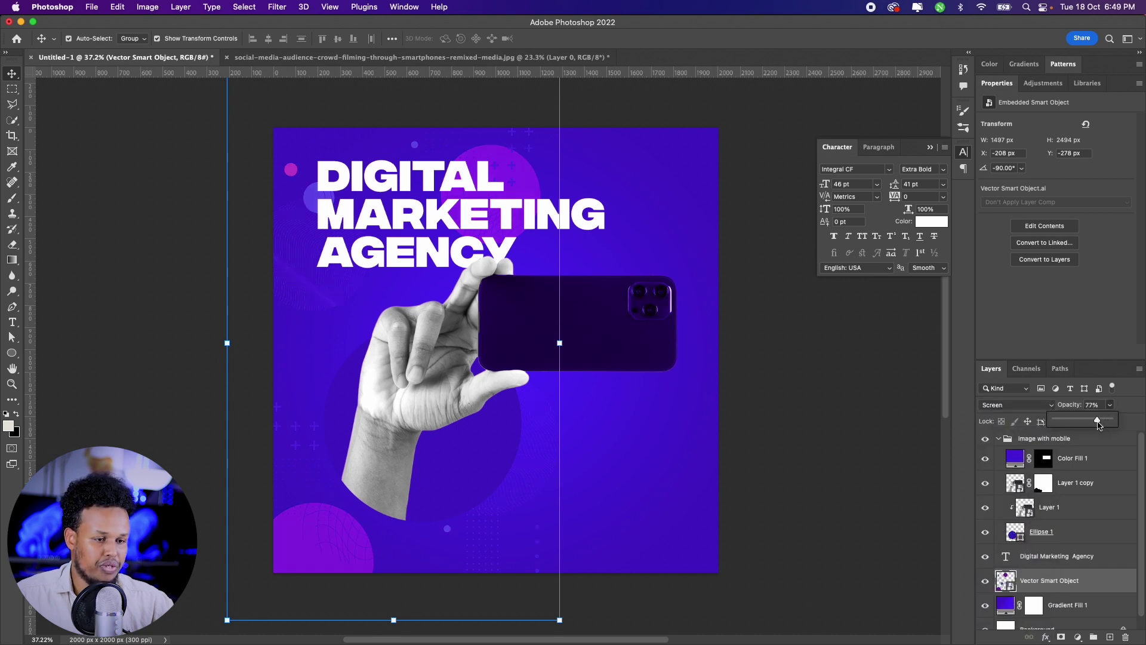
pyautogui.click(1039, 405)
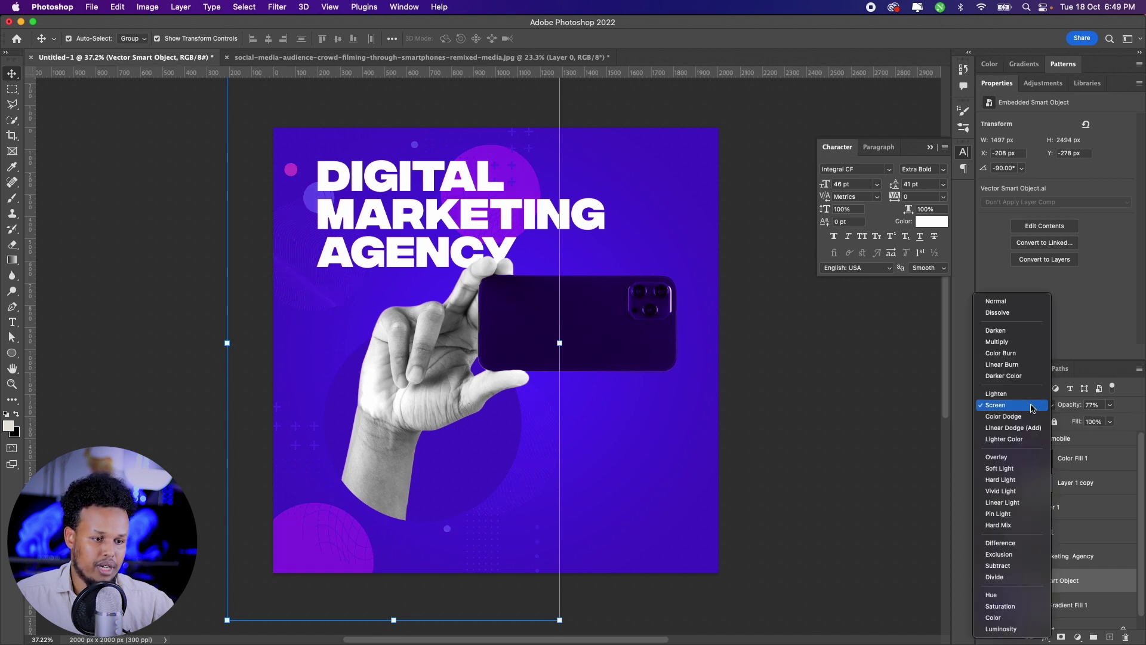
pyautogui.click(1008, 491)
pyautogui.click(1111, 406)
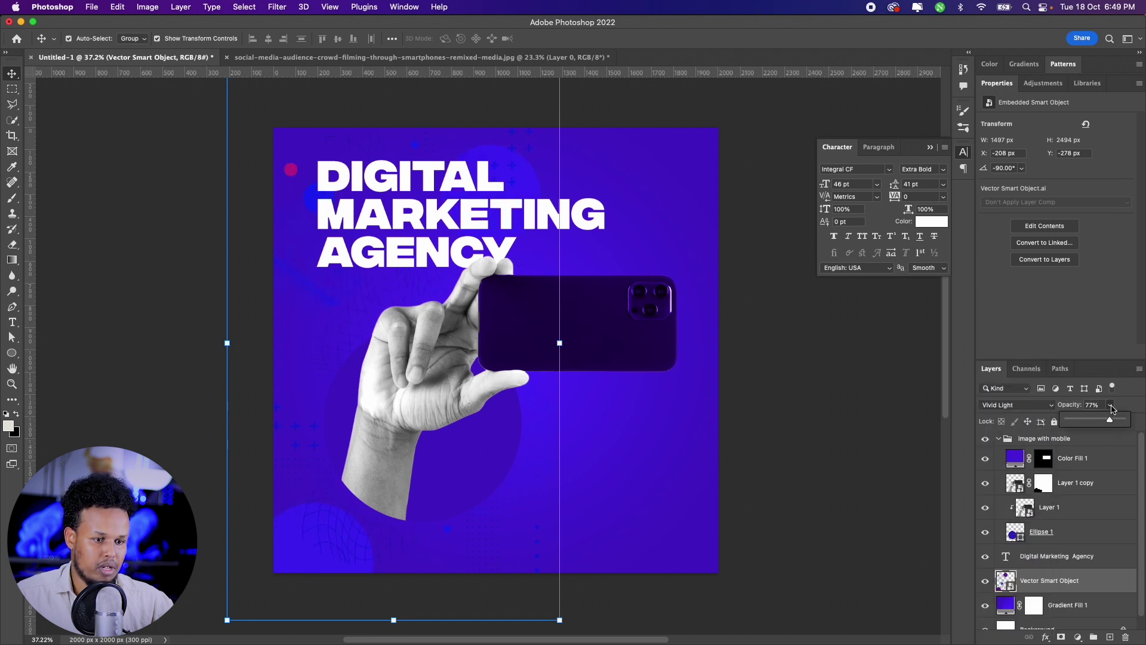
pyautogui.moveTo(1109, 421); pyautogui.dragTo(1106, 422)
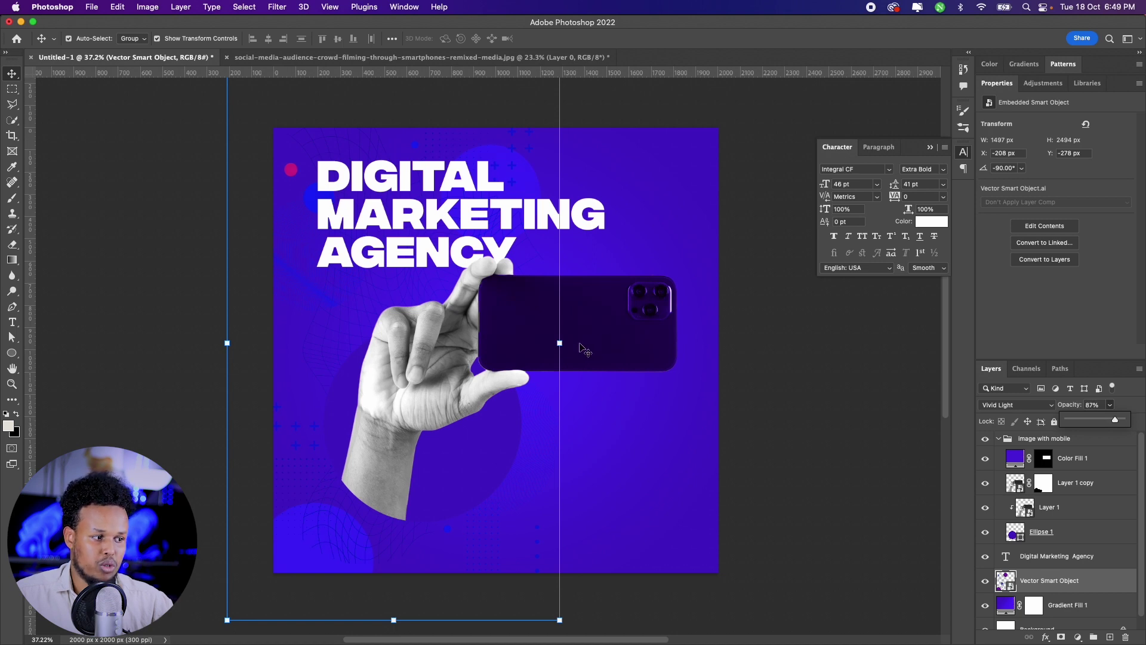
# - Enlarge the texture overlay slightly and keep Vivid Light at about 72% opacity
pyautogui.hotkey('ctrl', 't')
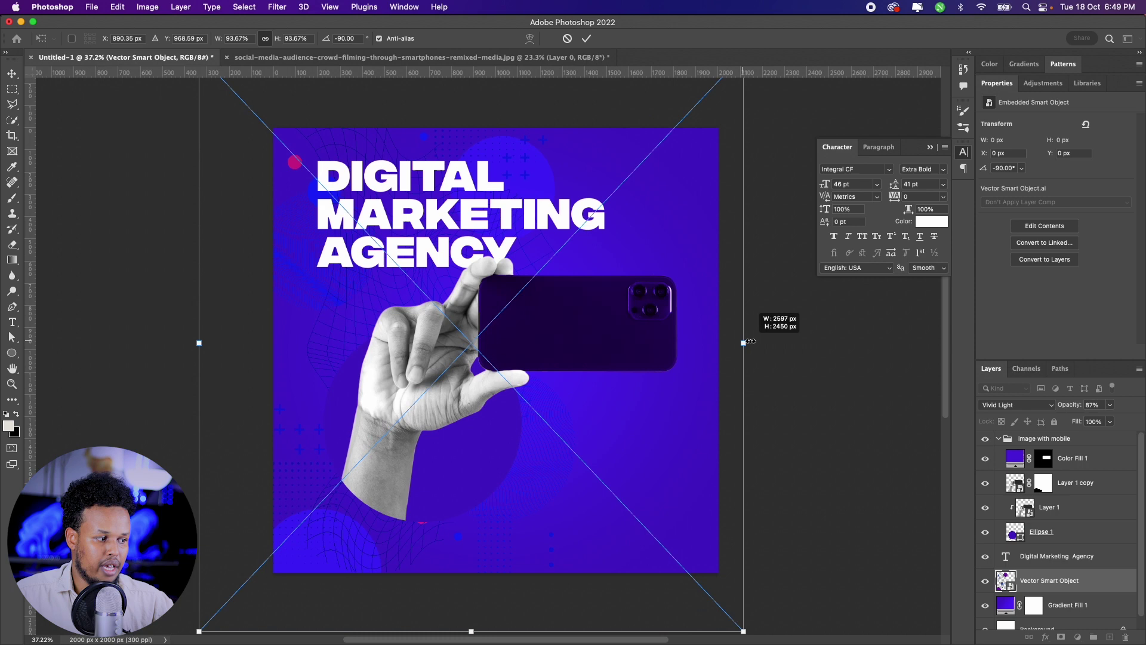
pyautogui.moveTo(731, 340); pyautogui.dragTo(770, 341)
pyautogui.press('Return')
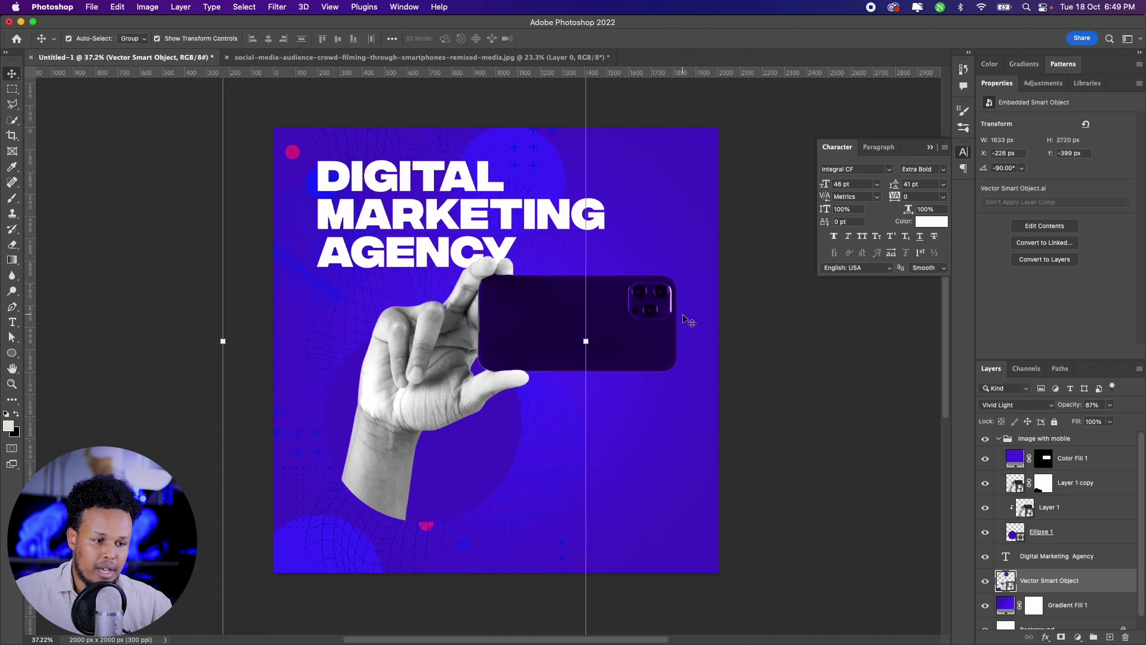
pyautogui.click(1034, 406)
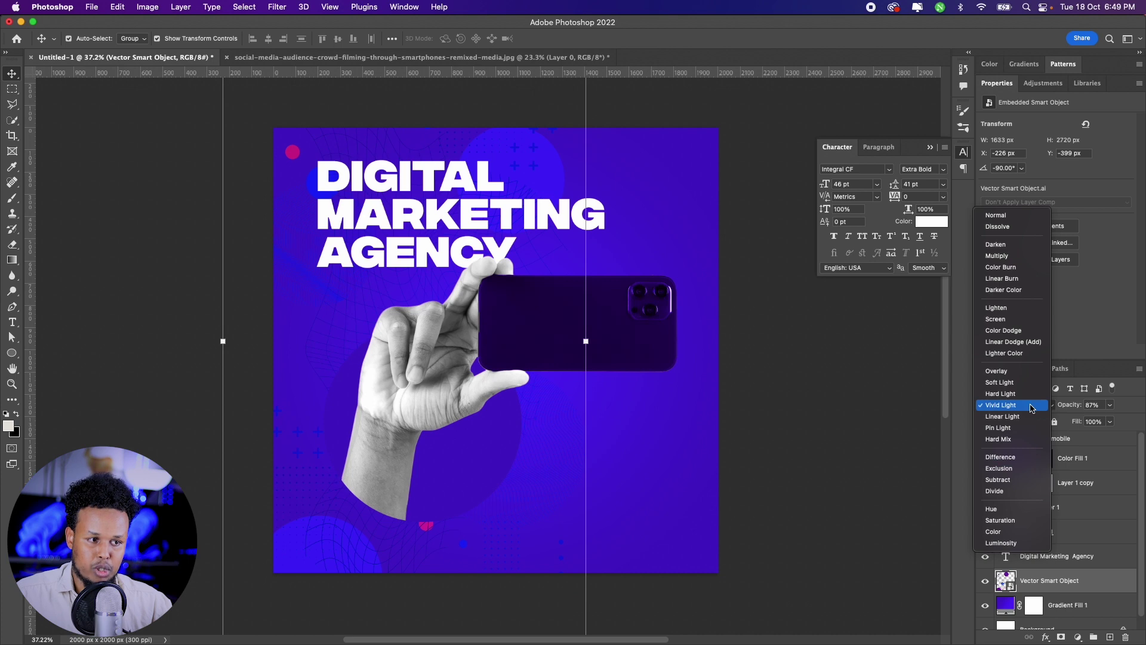
pyautogui.click(1034, 406)
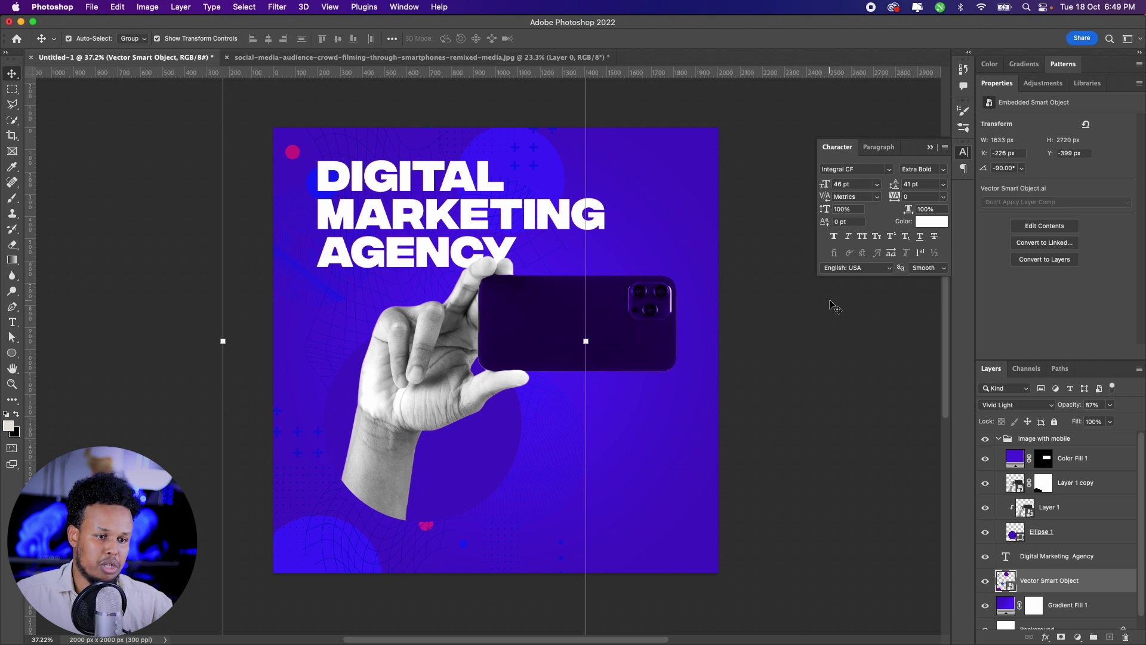
pyautogui.click(1112, 405)
pyautogui.moveTo(1112, 421); pyautogui.dragTo(1100, 422)
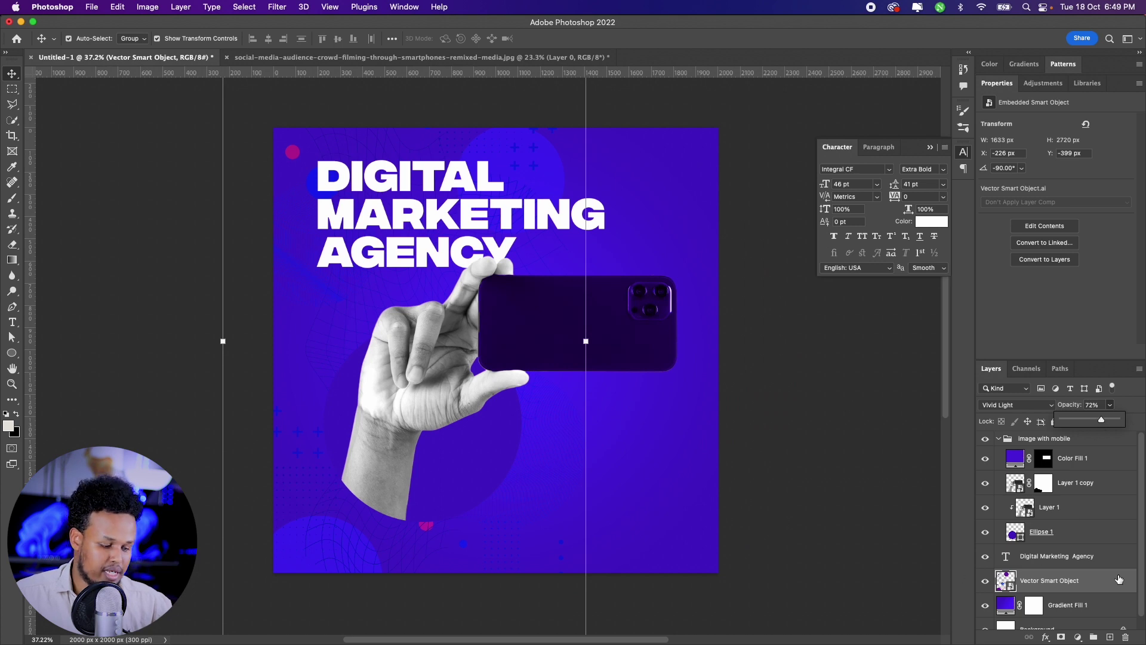
# - Duplicate the texture layer, flip the copy horizontally and move it across the canvas
pyautogui.hotkey('ctrl', 'j')
pyautogui.hotkey('ctrl', 't')
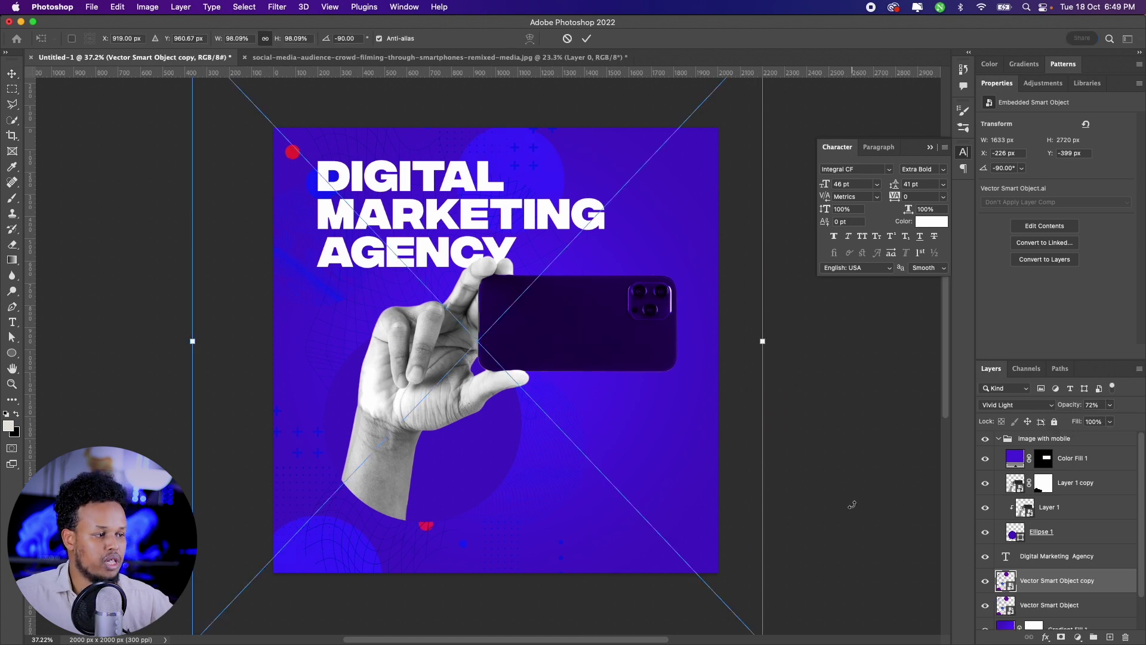
pyautogui.rightClick(440, 326)
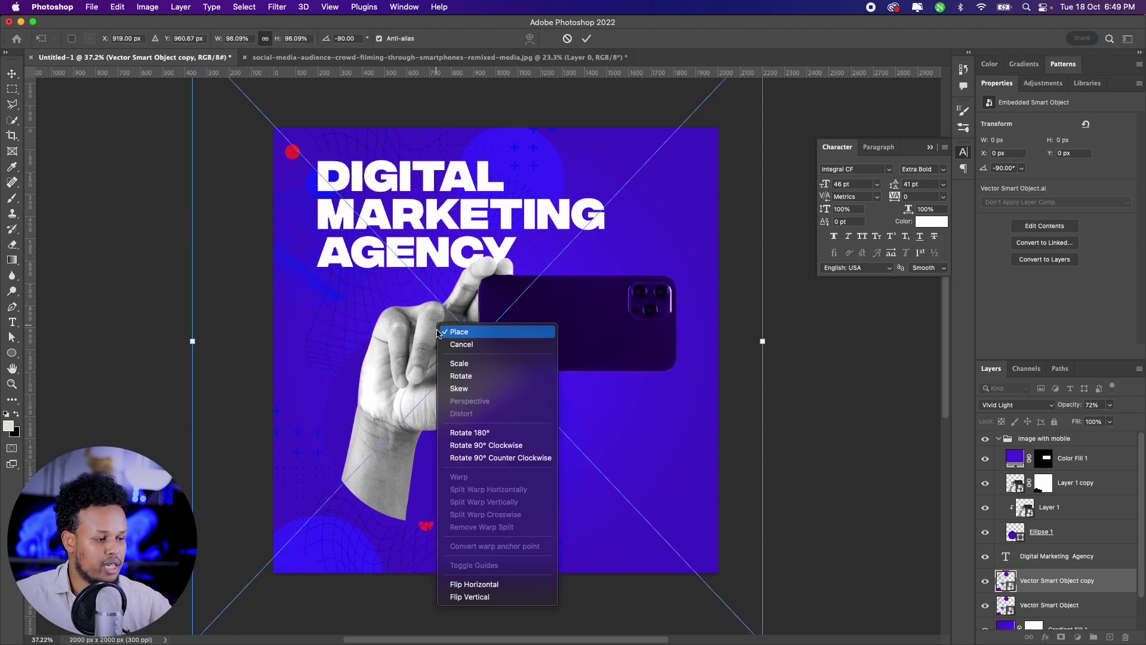
pyautogui.click(466, 583)
pyautogui.moveTo(374, 234)
pyautogui.mouseDown()
pyautogui.moveTo(544, 235)
pyautogui.moveTo(524, 225)
pyautogui.mouseUp()
# - Flip the copy vertically, enlarge it to about 103% and place it over the lower right
pyautogui.rightClick(606, 262)
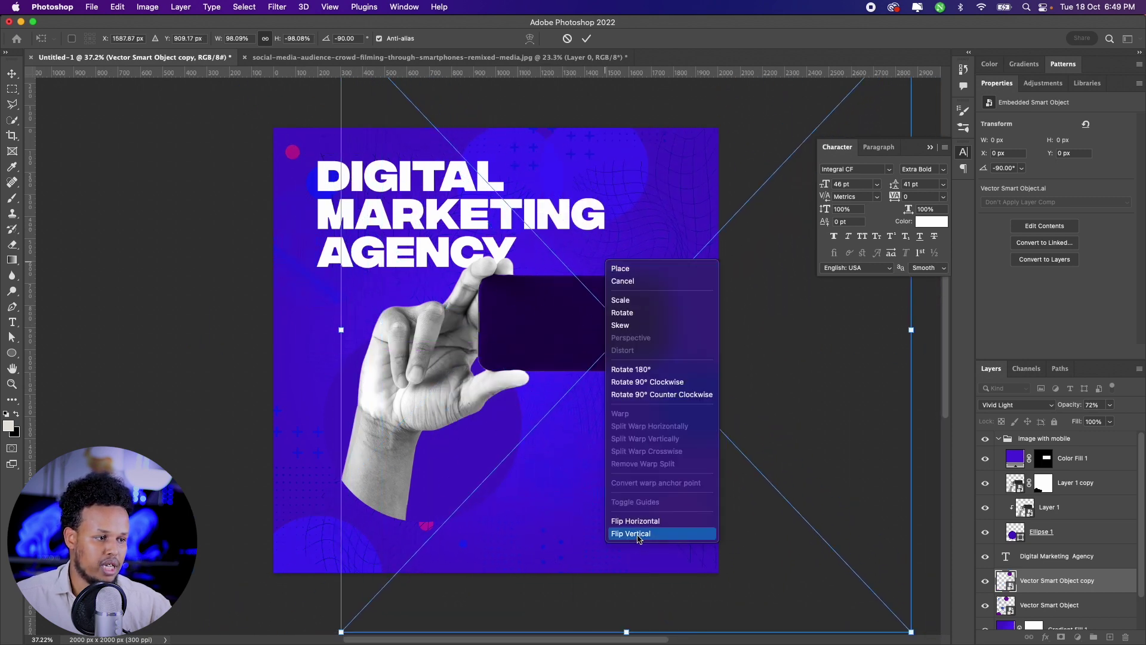
pyautogui.click(638, 533)
pyautogui.moveTo(637, 259); pyautogui.dragTo(644, 318)
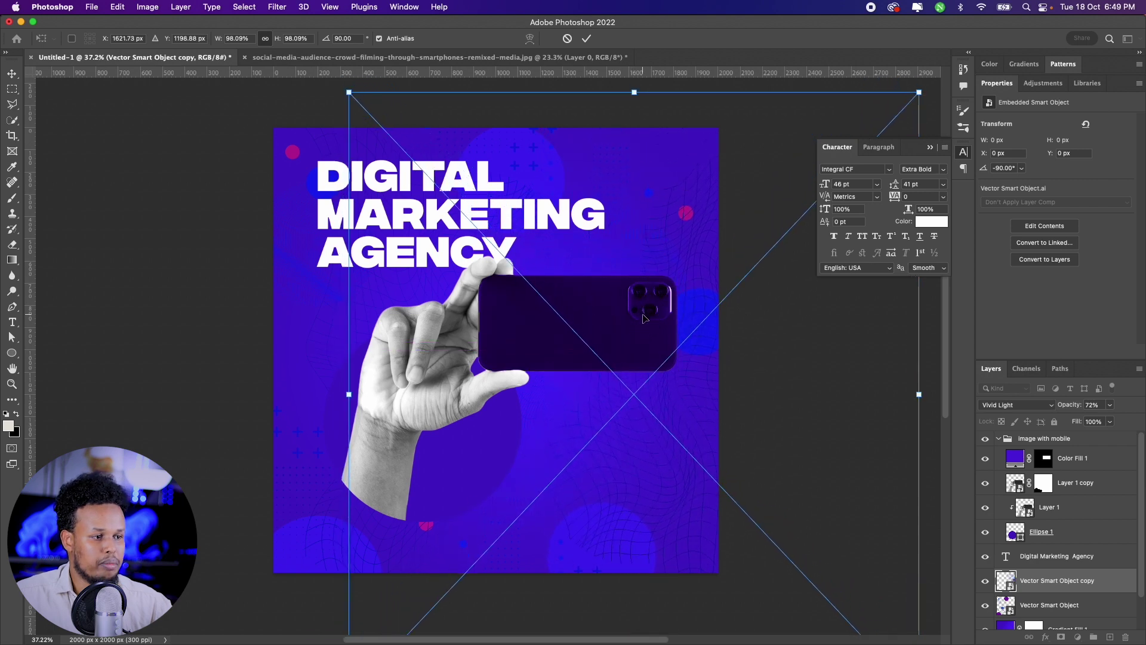
pyautogui.moveTo(567, 256); pyautogui.dragTo(600, 291)
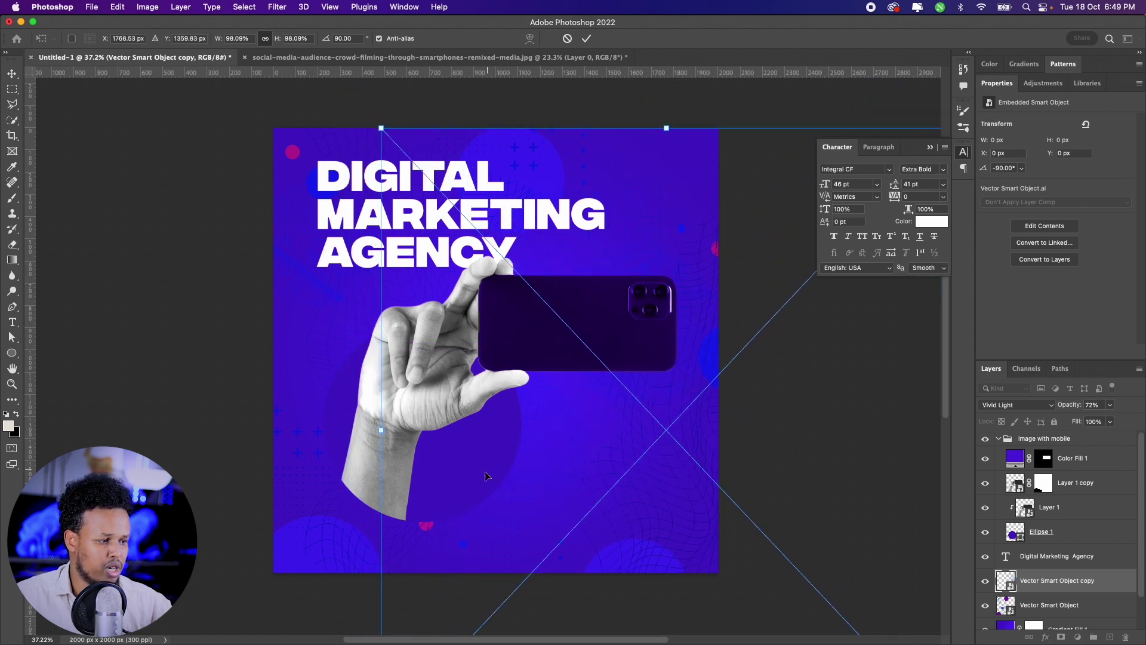
pyautogui.moveTo(380, 437); pyautogui.dragTo(388, 418)
pyautogui.moveTo(632, 429); pyautogui.dragTo(626, 452)
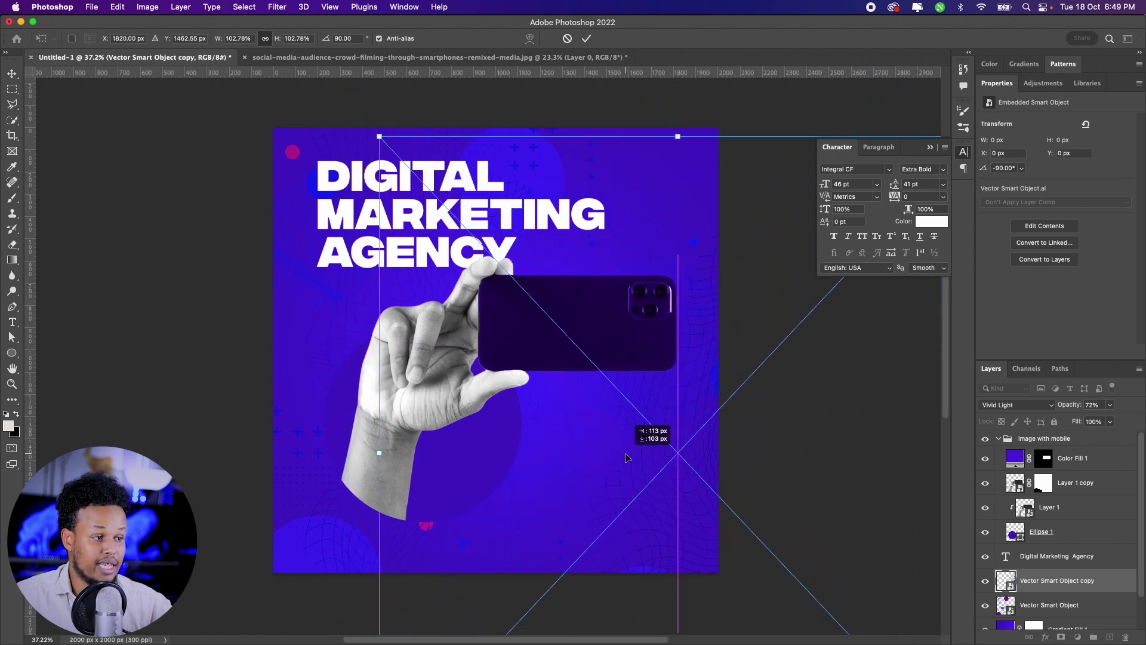
pyautogui.press('Return')
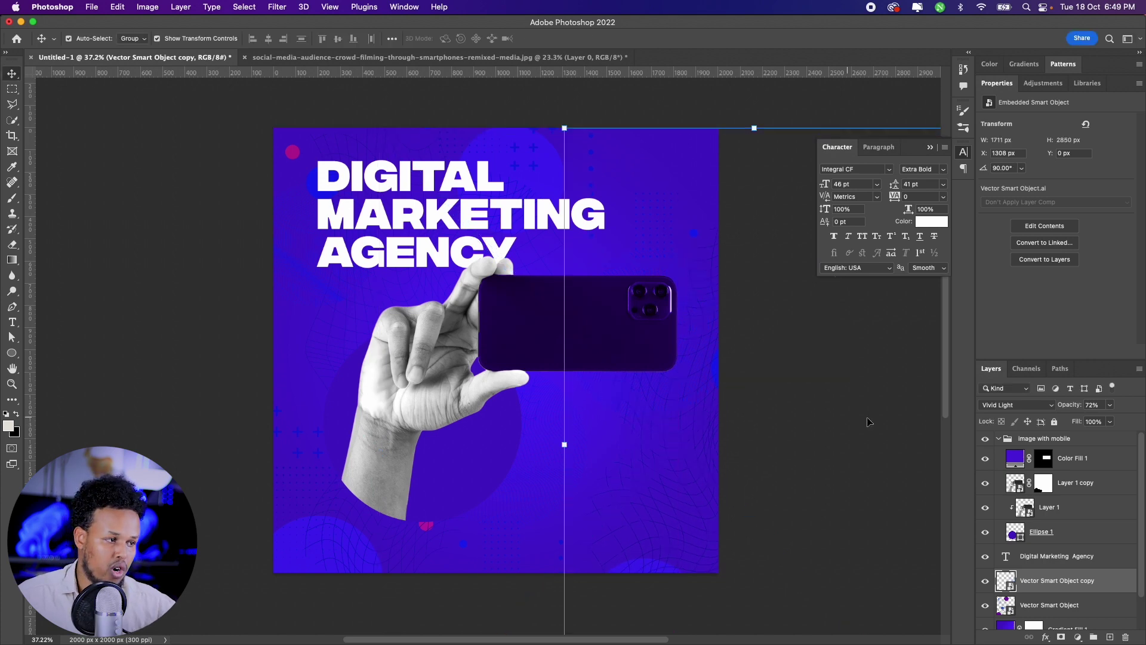
# - Lower the copy's opacity to about 54% and zoom in around the hand and phone
pyautogui.click(1111, 405)
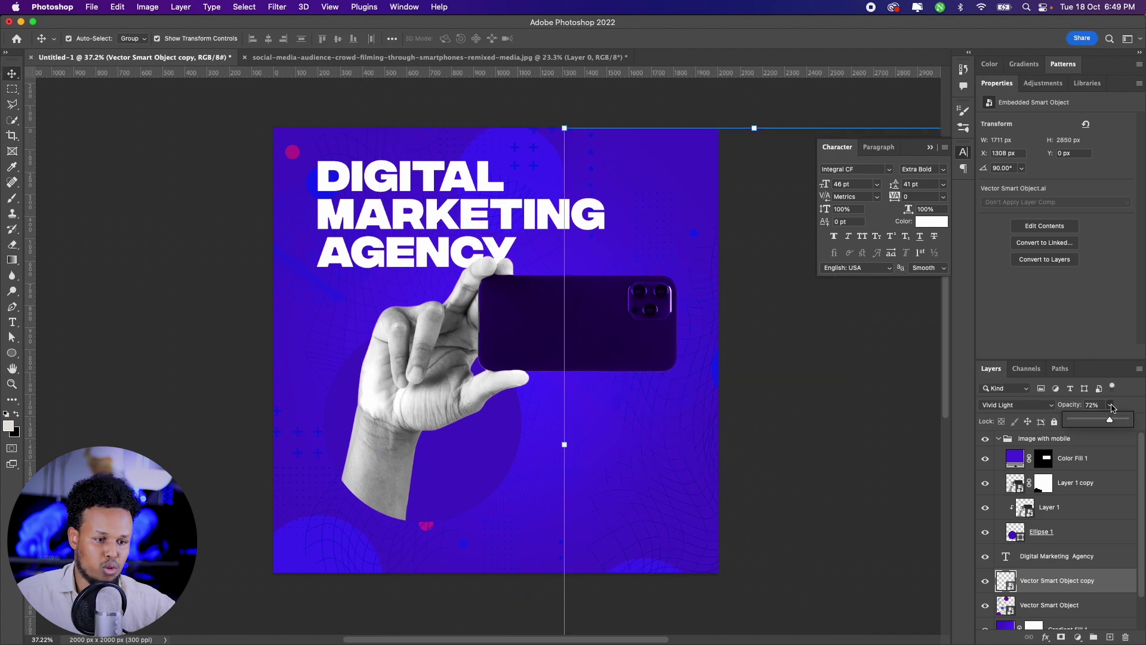
pyautogui.moveTo(1110, 421); pyautogui.dragTo(1100, 421)
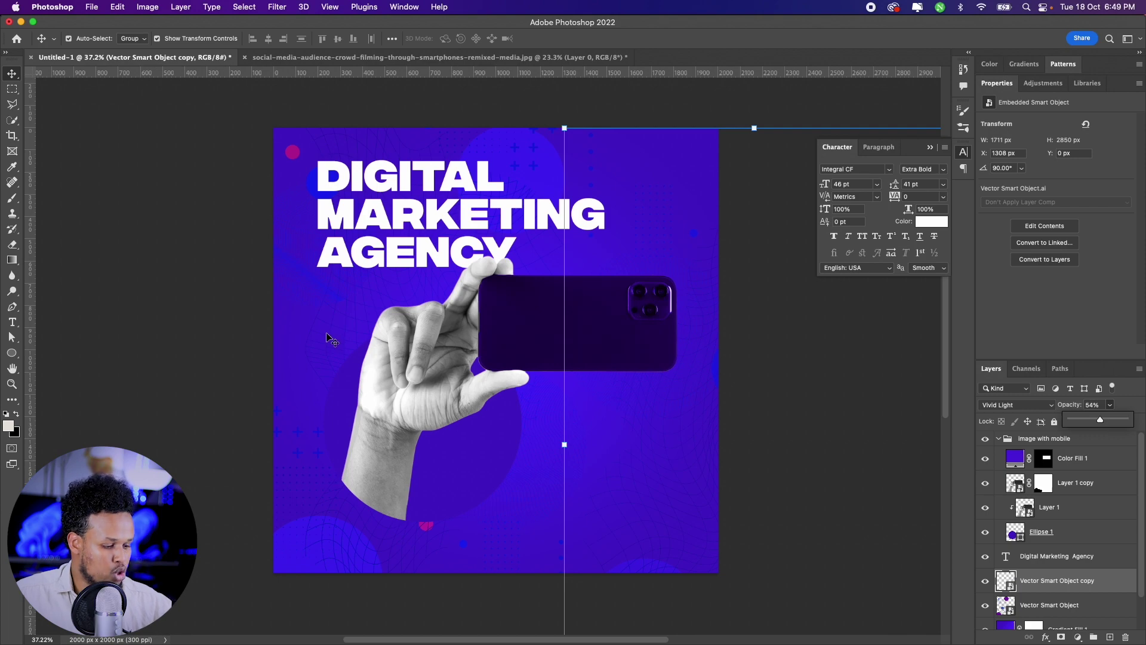
pyautogui.click(233, 336)
pyautogui.press('z')
pyautogui.moveTo(413, 293); pyautogui.dragTo(466, 327)
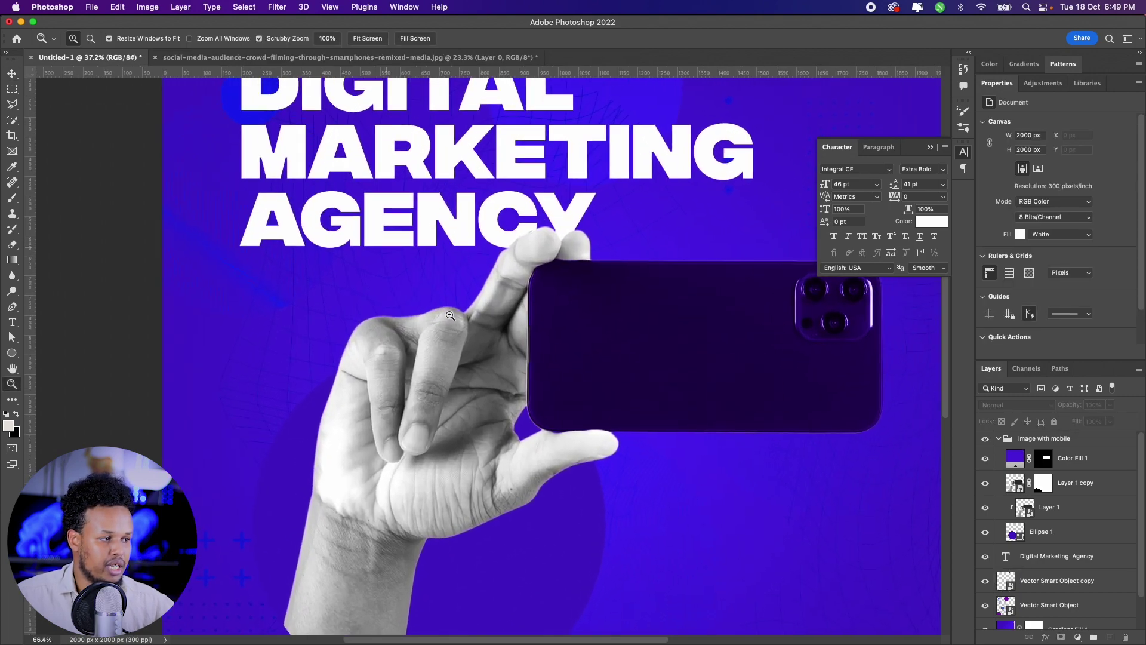
pyautogui.moveTo(416, 305); pyautogui.dragTo(435, 325)
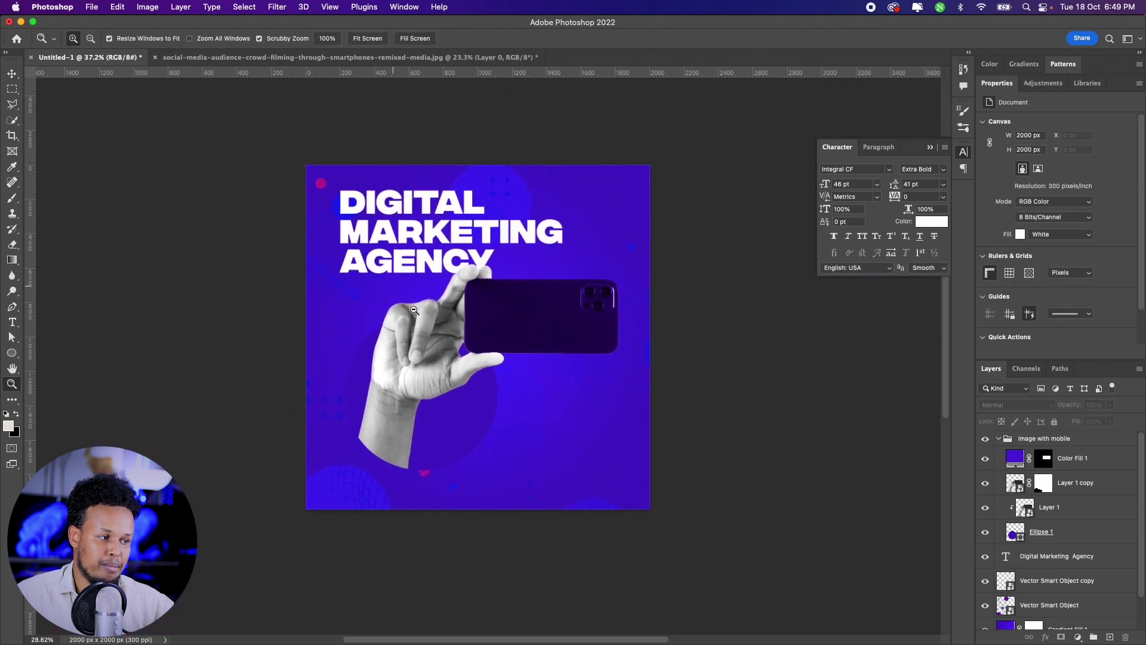
# - Zoom back out to frame the whole poster
pyautogui.press('v')
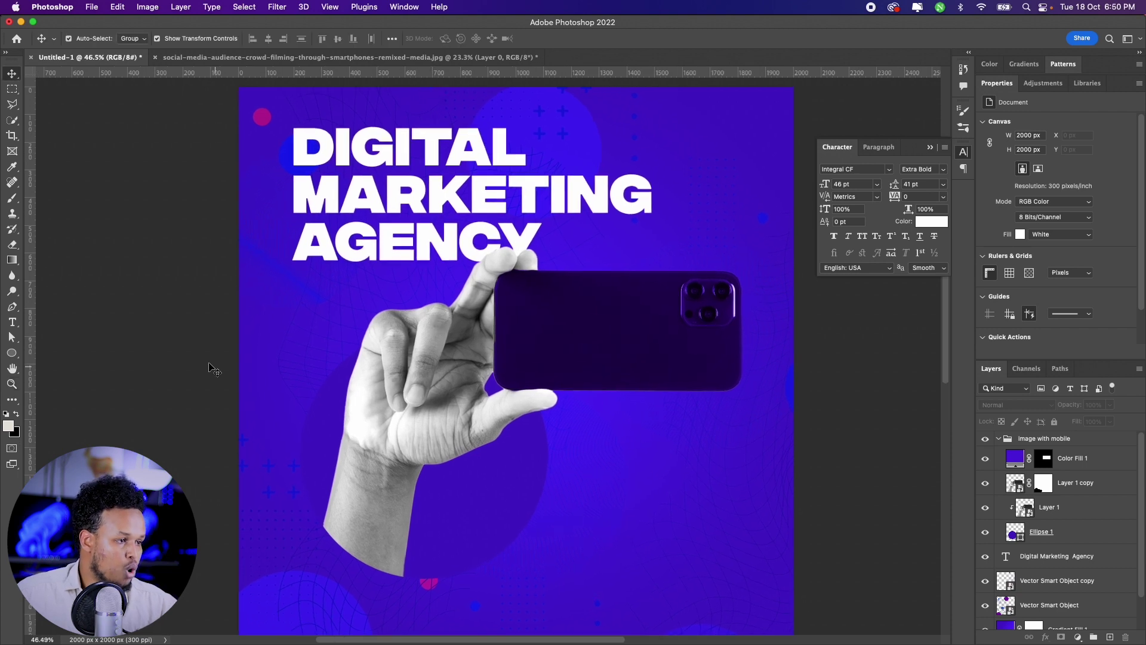
pyautogui.press('z')
pyautogui.moveTo(501, 320); pyautogui.dragTo(487, 316)
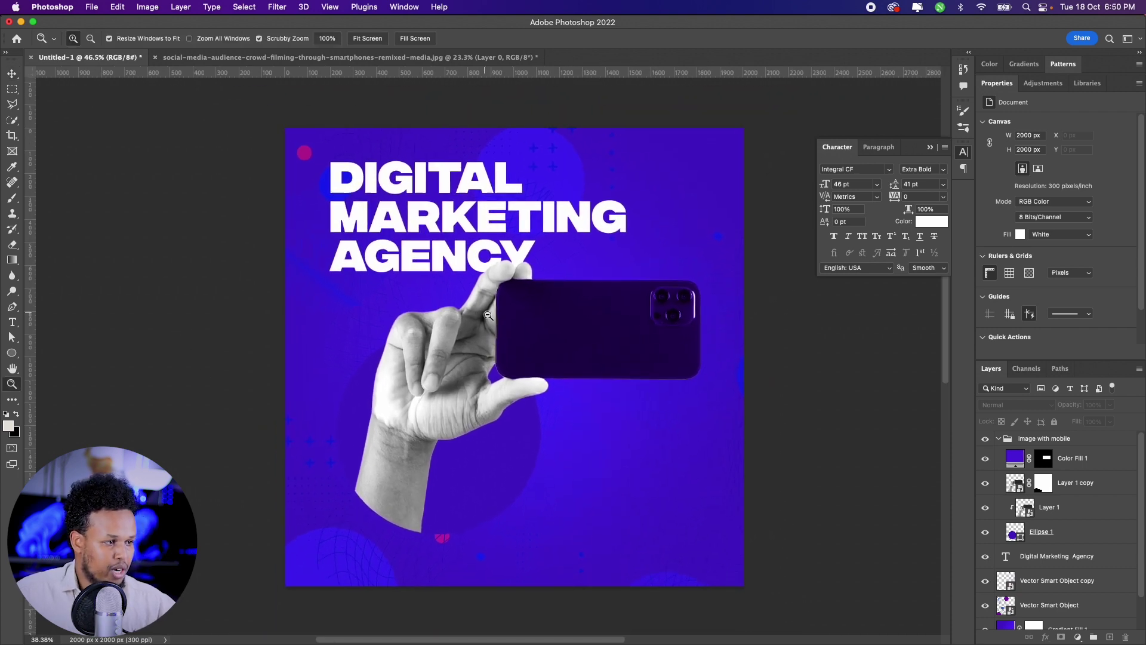
pyautogui.press('v')
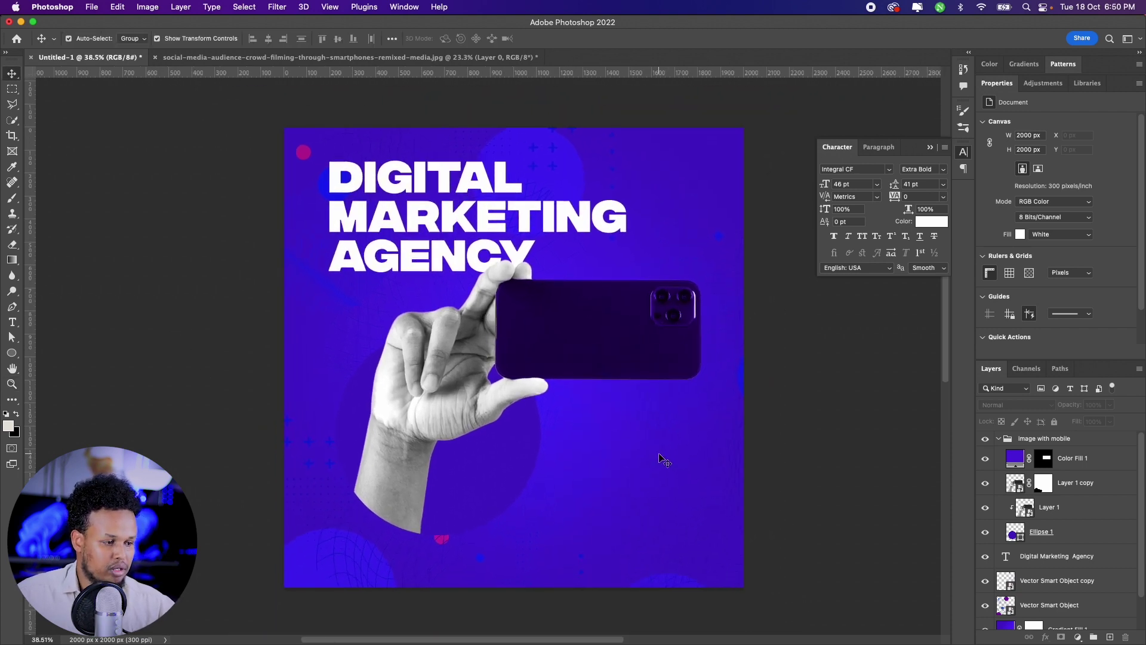
pyautogui.press('z')
pyautogui.moveTo(632, 443); pyautogui.dragTo(637, 445)
pyautogui.press('v')
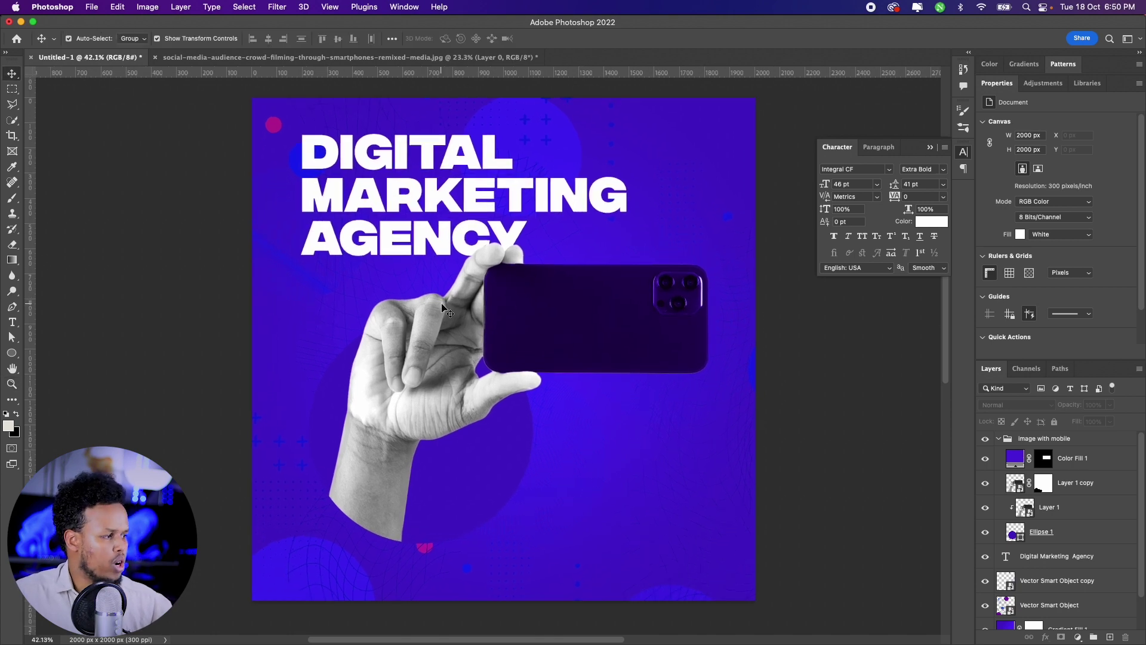
# - Draw a rectangle below the phone for the card
pyautogui.click(11, 355)
pyautogui.click(60, 351)
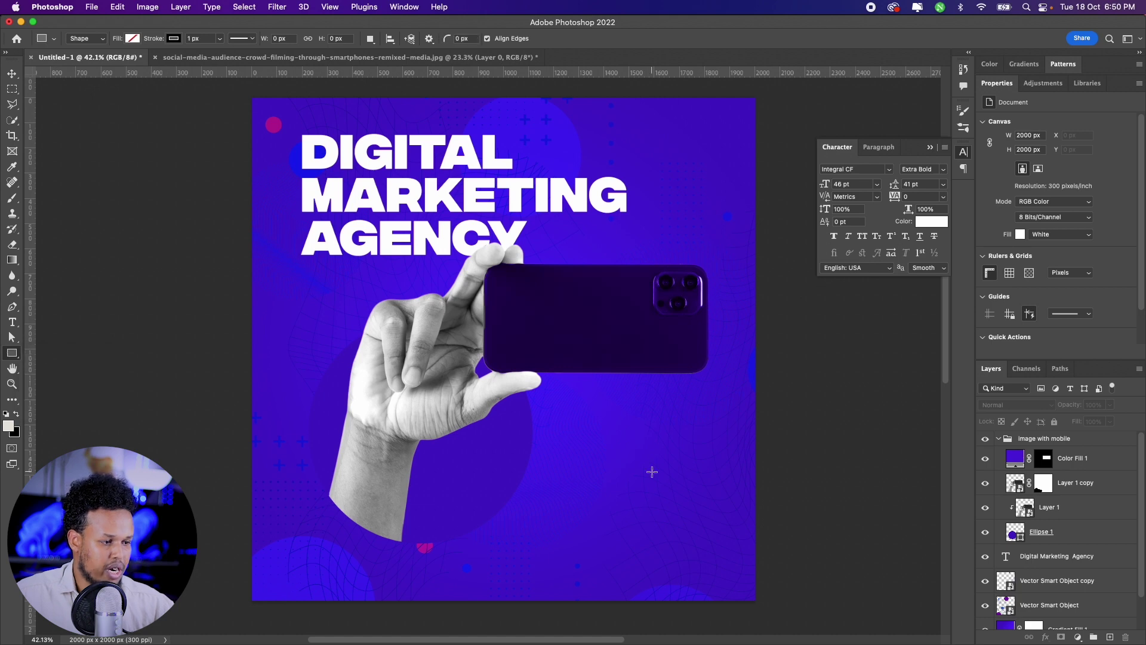
pyautogui.moveTo(535, 428); pyautogui.dragTo(711, 520)
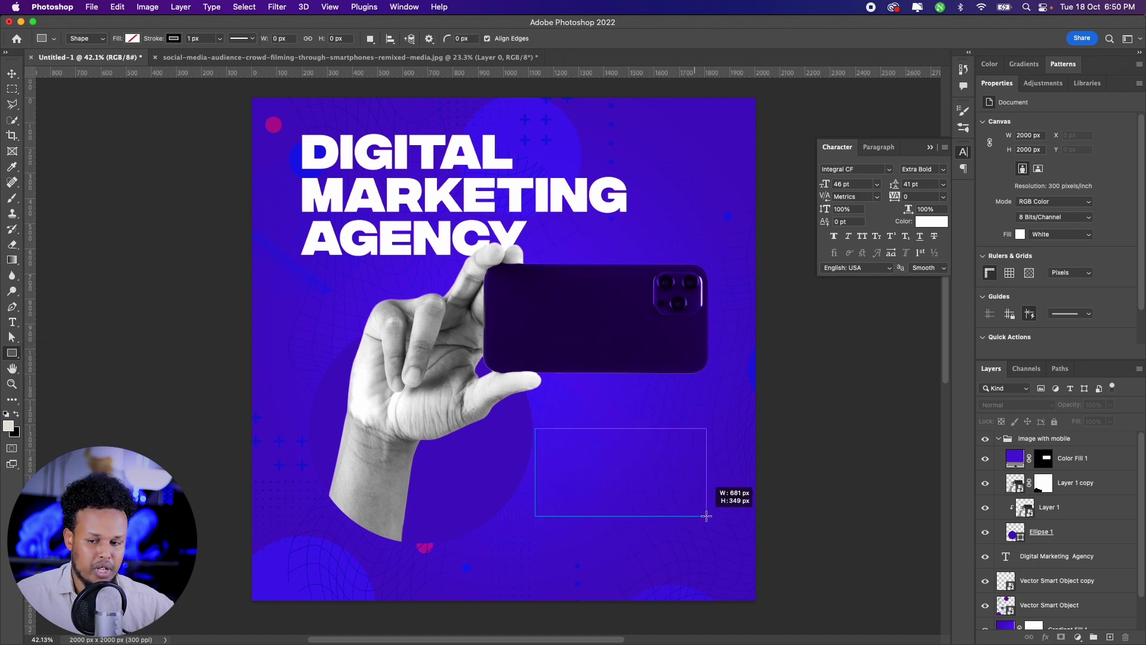
pyautogui.moveTo(711, 520); pyautogui.dragTo(690, 517)
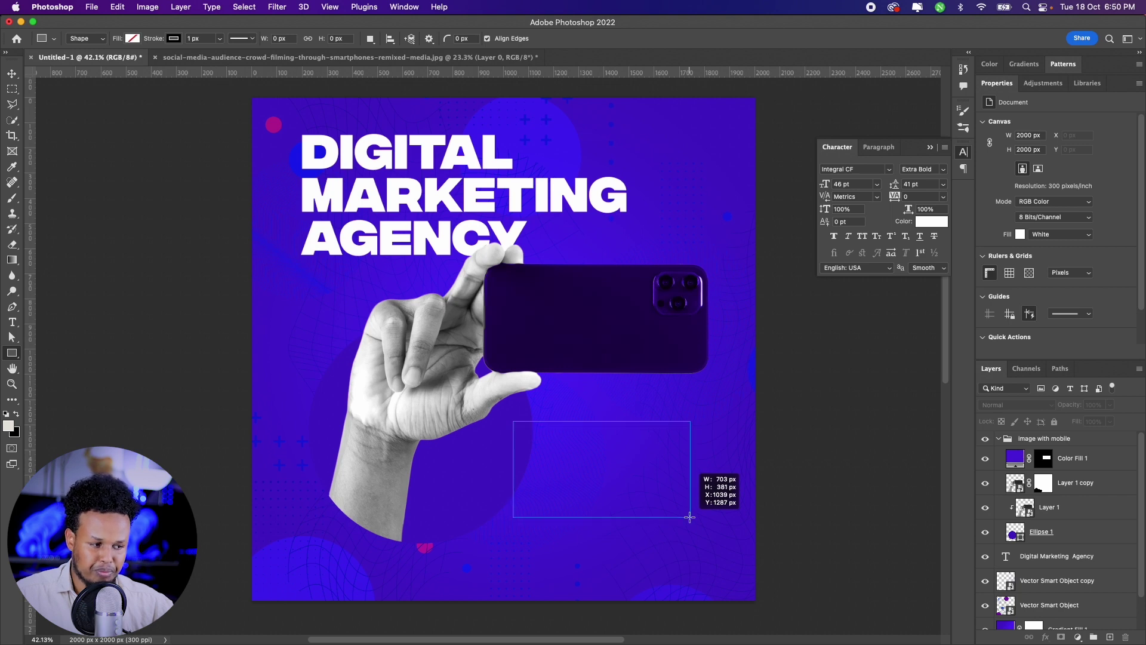
pyautogui.moveTo(690, 517); pyautogui.dragTo(695, 521)
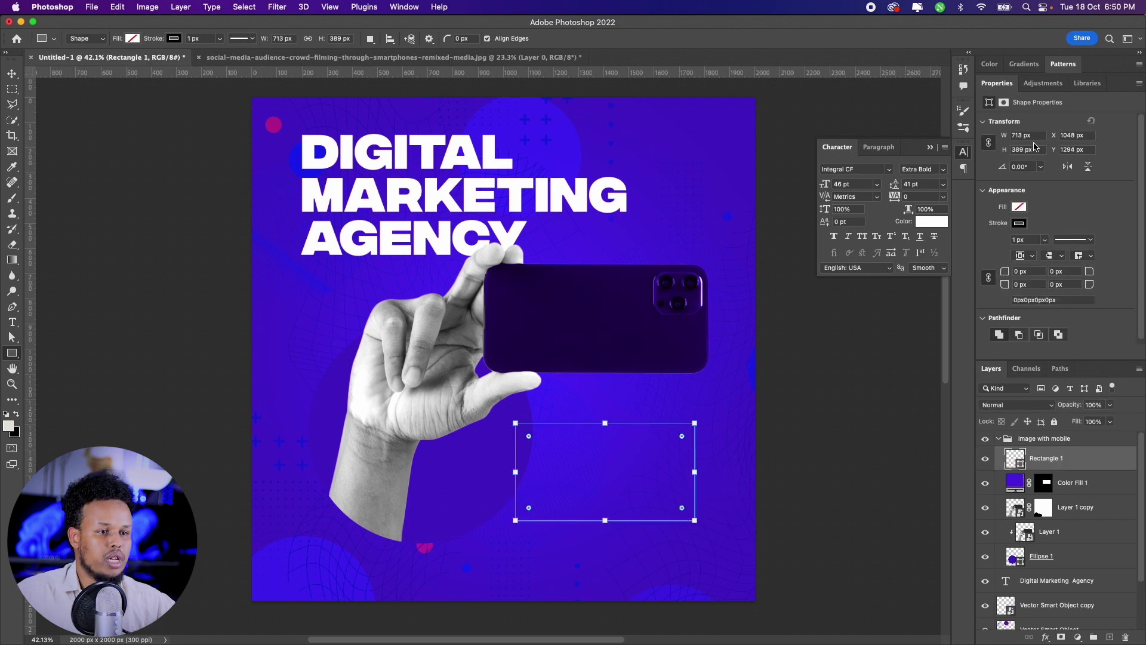
# - Give the rectangle no outline and a white fill
pyautogui.click(1017, 223)
pyautogui.click(987, 247)
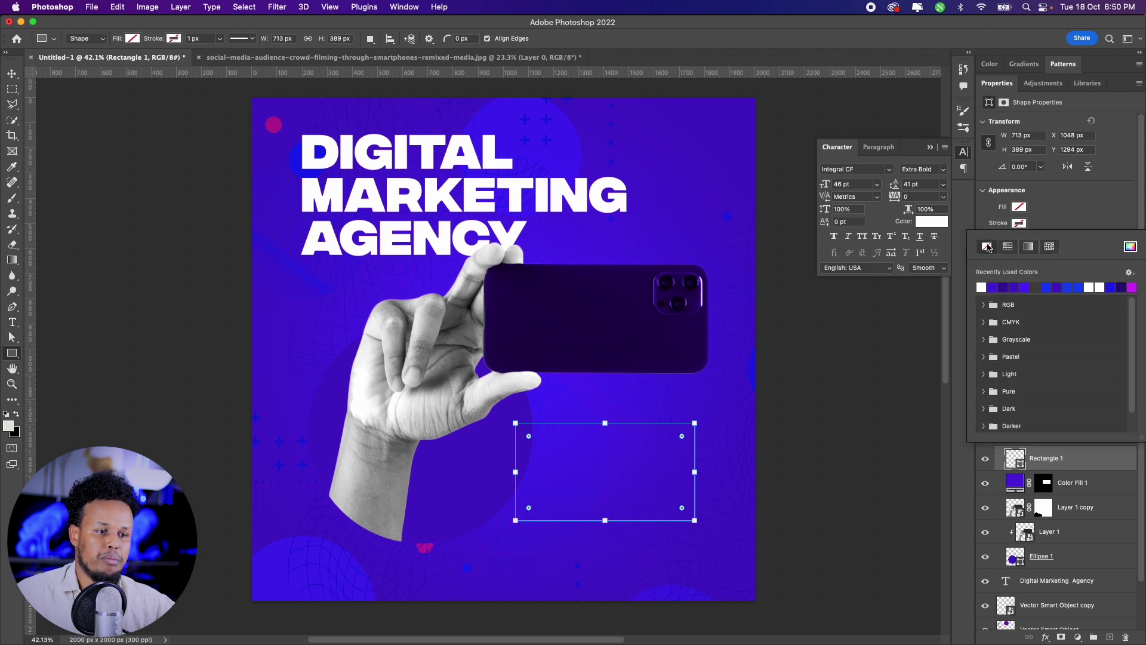
pyautogui.click(1020, 207)
pyautogui.click(980, 274)
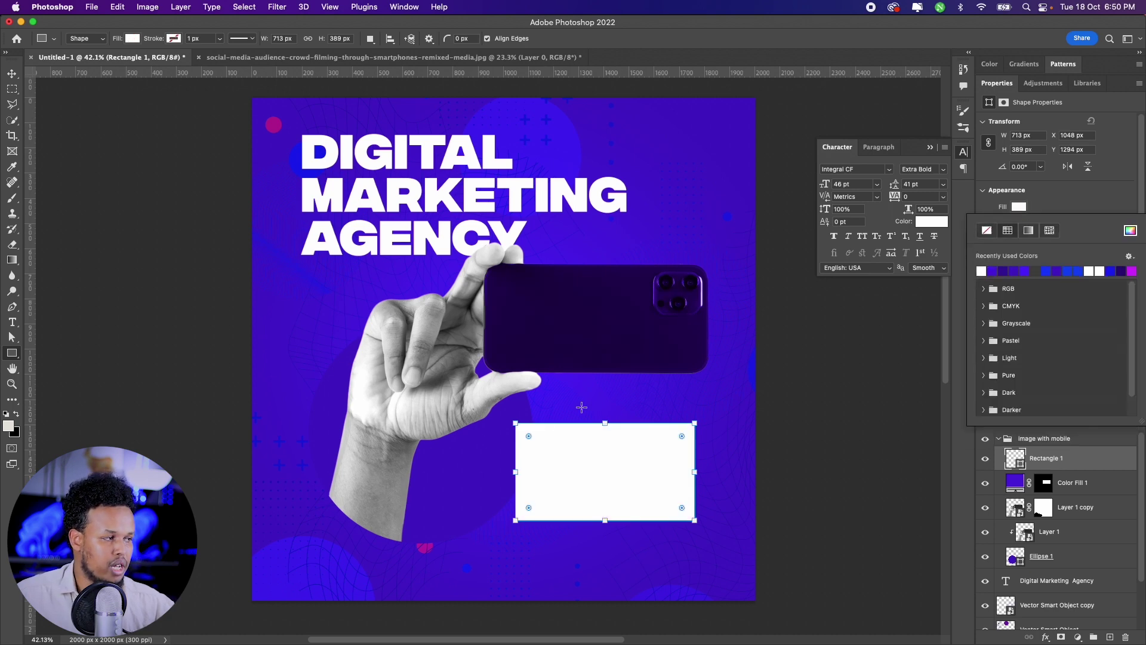
pyautogui.press('Escape')
# - Round the white card's corners and draw a text box inside it
pyautogui.press('z')
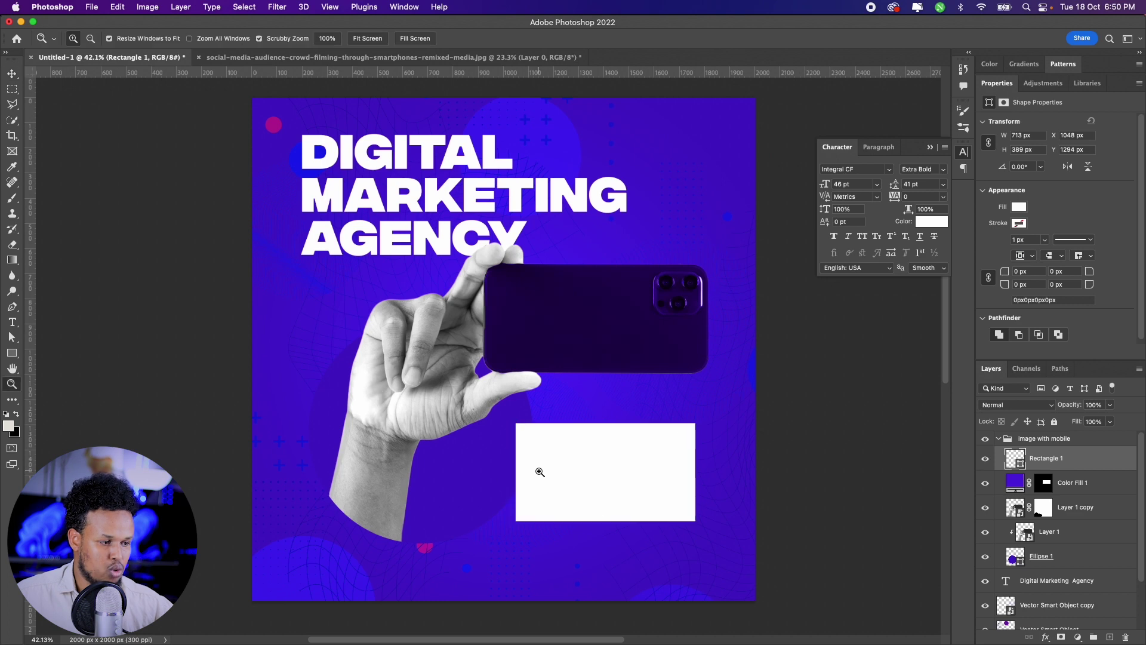
pyautogui.moveTo(537, 478); pyautogui.dragTo(580, 484)
pyautogui.press('v')
pyautogui.hscroll(3, 477, 406)
pyautogui.scroll(-2, 418, 358)
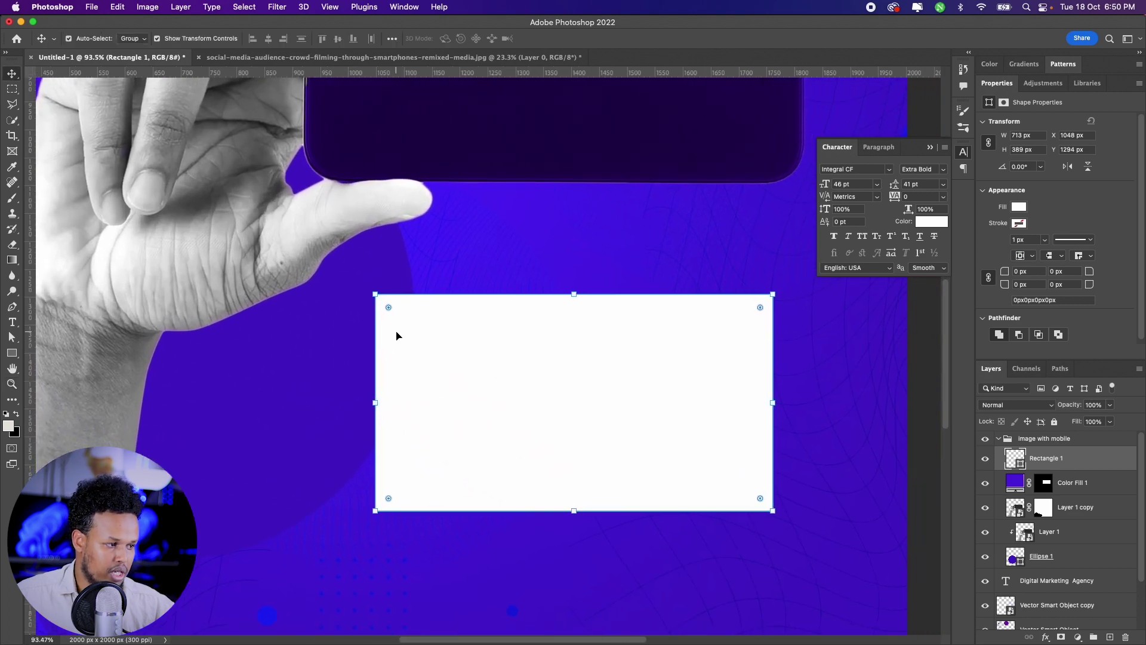
pyautogui.moveTo(388, 308); pyautogui.dragTo(392, 311)
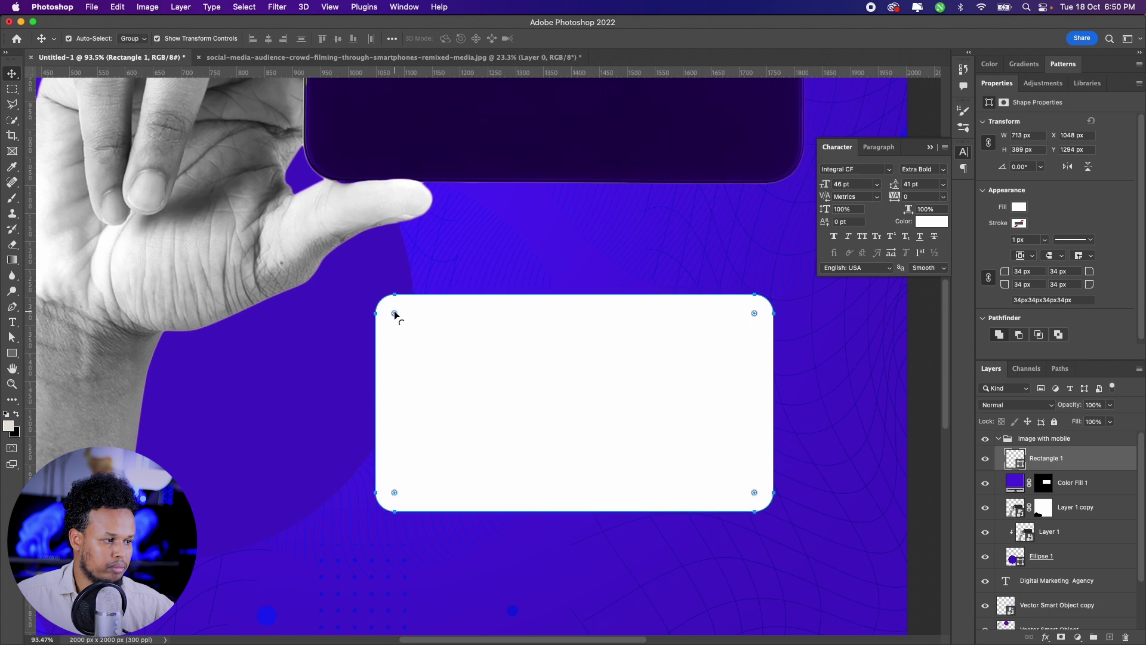
pyautogui.click(853, 409)
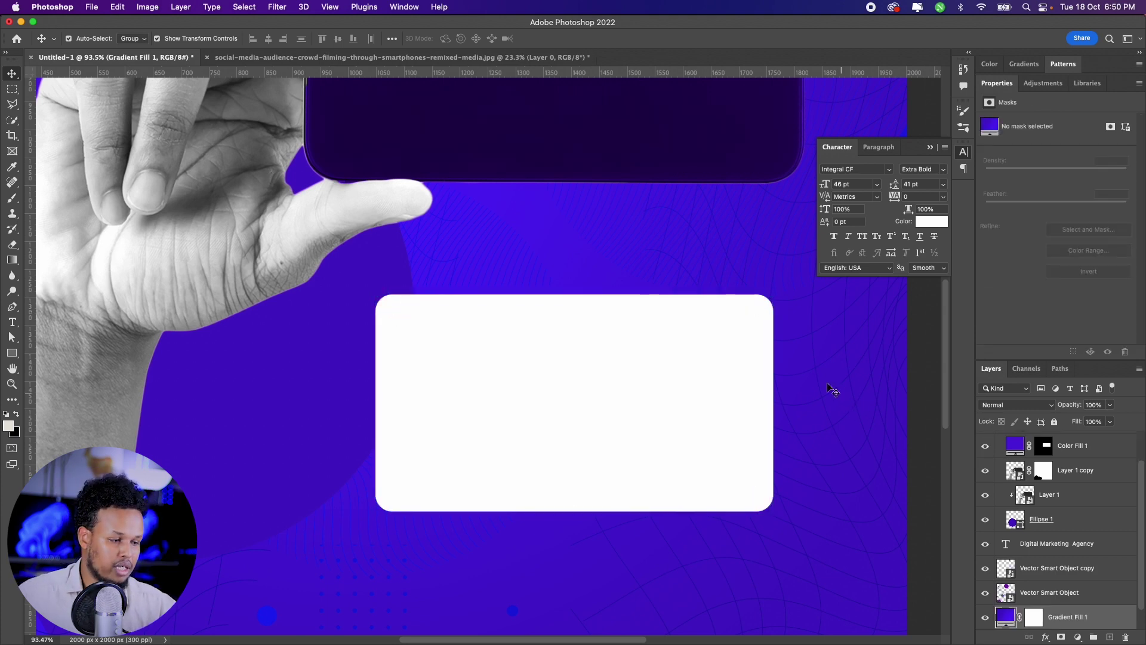
pyautogui.press('t')
pyautogui.moveTo(414, 351); pyautogui.dragTo(741, 448)
# - Set the card text to dark grey, 18 pt, with Auto line spacing
pyautogui.press('BackSpace')
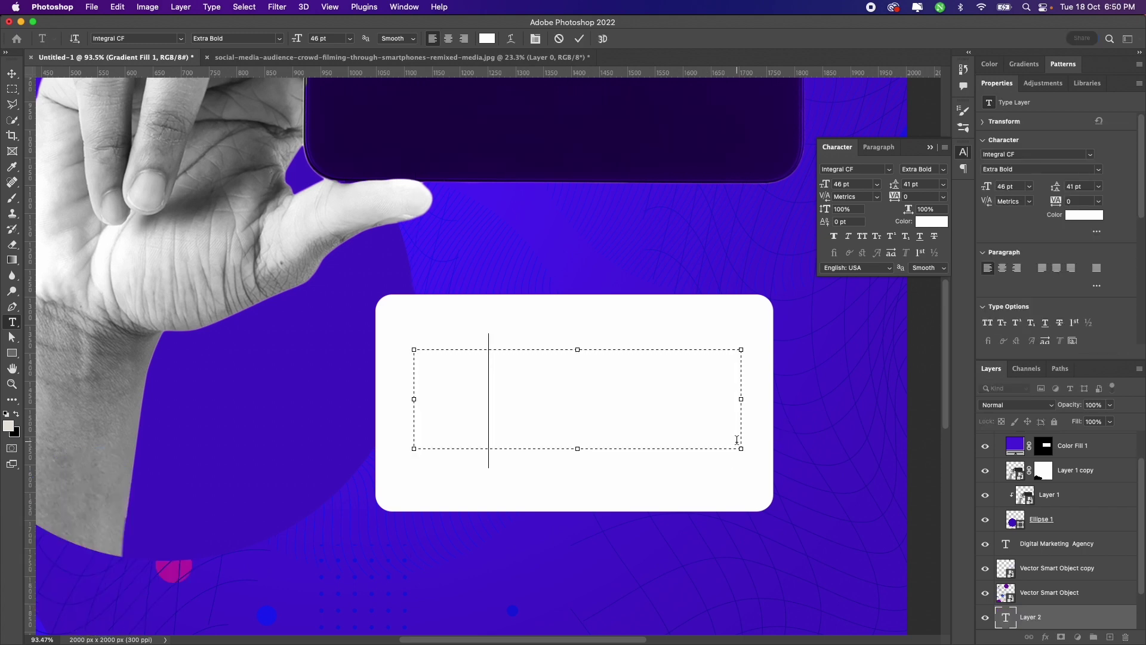
pyautogui.click(932, 222)
pyautogui.click(599, 462)
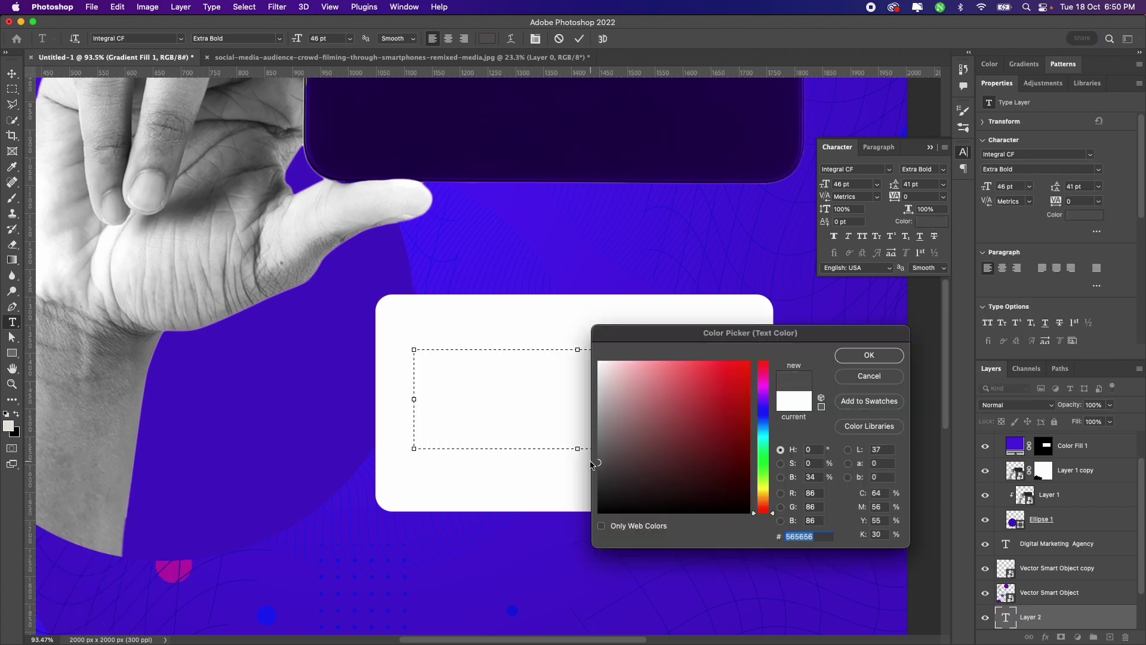
pyautogui.click(870, 356)
pyautogui.click(944, 184)
pyautogui.click(914, 191)
pyautogui.click(876, 184)
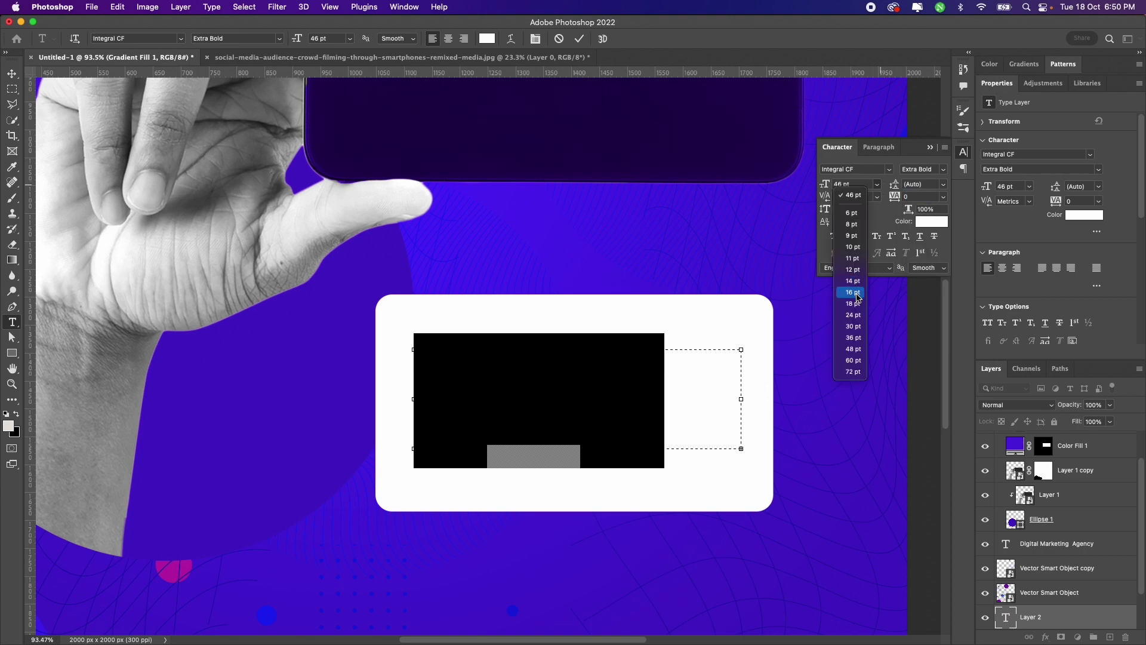
pyautogui.click(848, 257)
# - Switch the text to the Mendl Sans font in dark grey at 11 pt
pyautogui.write('Mendl Sans')
pyautogui.click(895, 263)
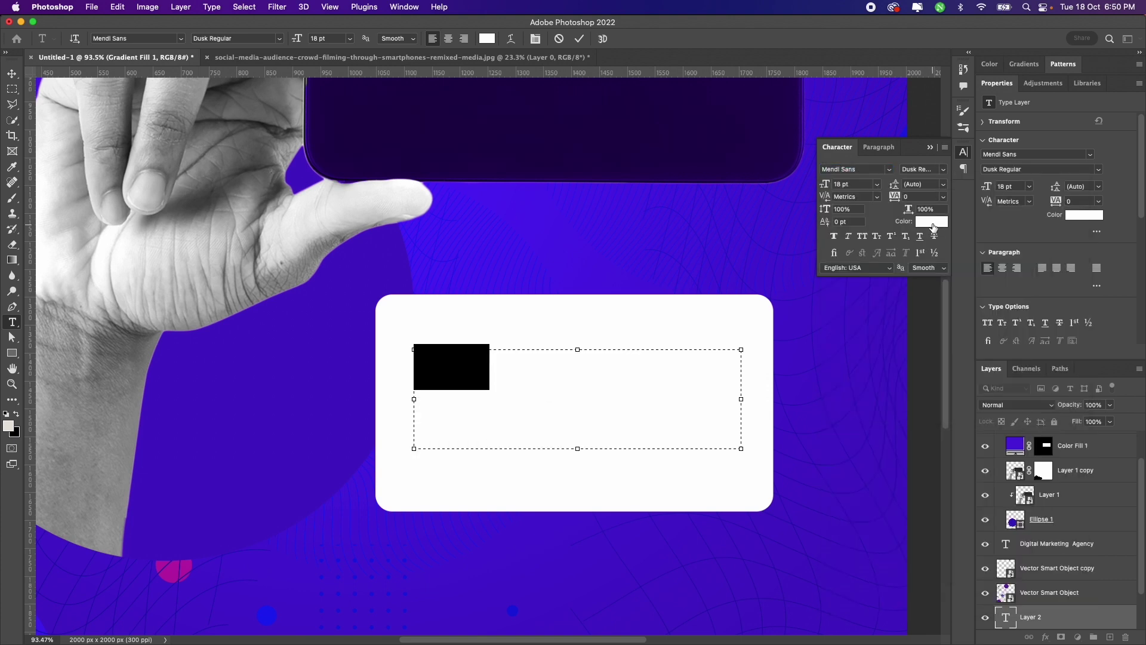
pyautogui.click(931, 221)
pyautogui.click(598, 486)
pyautogui.click(862, 360)
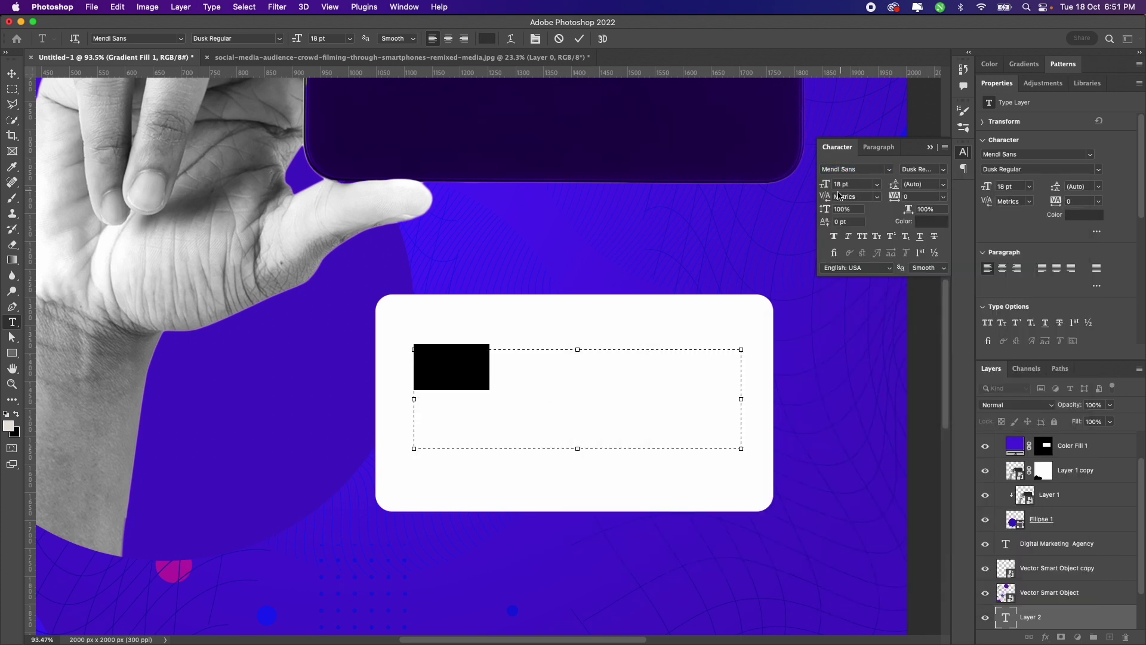
pyautogui.moveTo(827, 187); pyautogui.dragTo(800, 186)
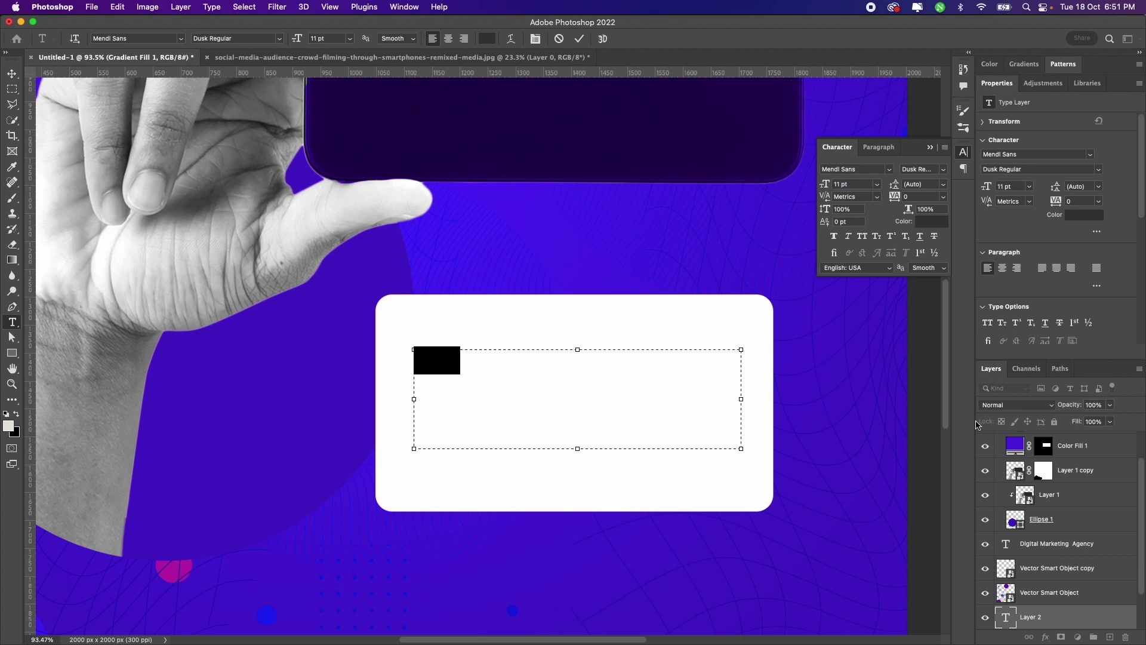
pyautogui.press('Escape')
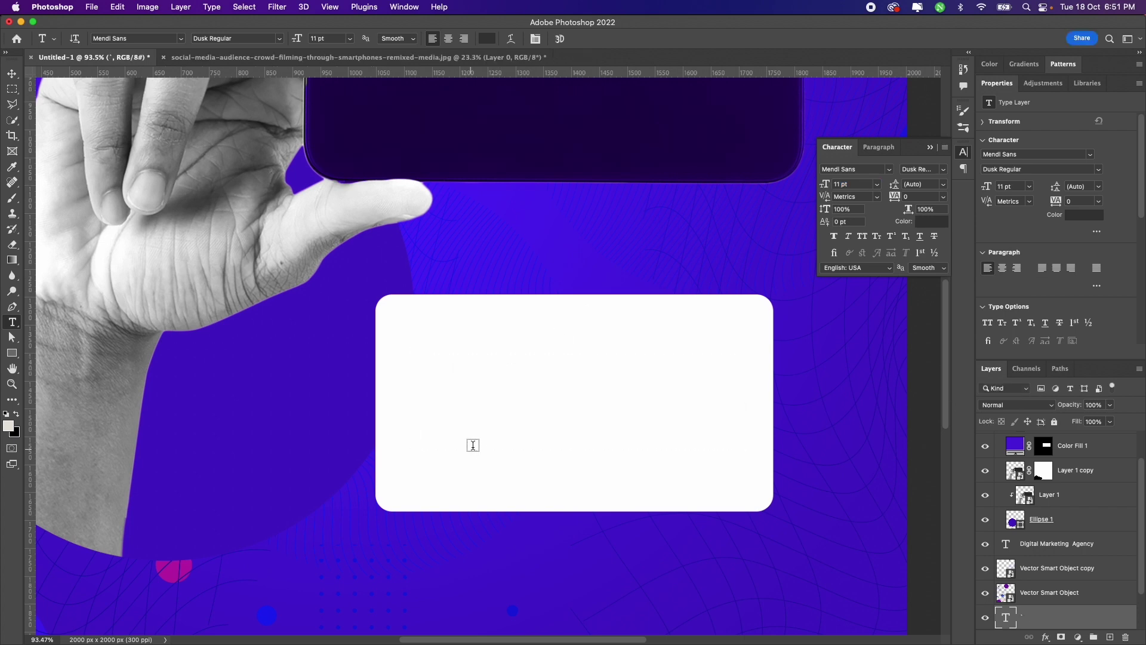
# - Type the 'Earn more revenue from Digital Marketing Agency…' paragraph at 10 pt, centre-aligned
pyautogui.moveTo(413, 350); pyautogui.dragTo(740, 449)
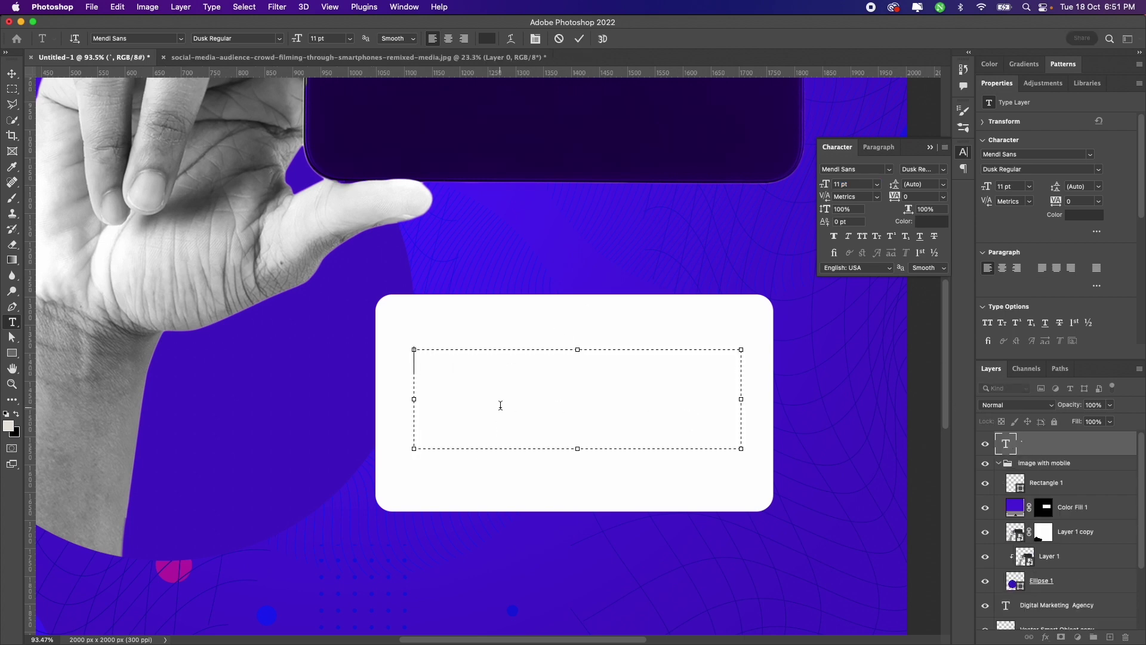
pyautogui.write('Earn more rev')
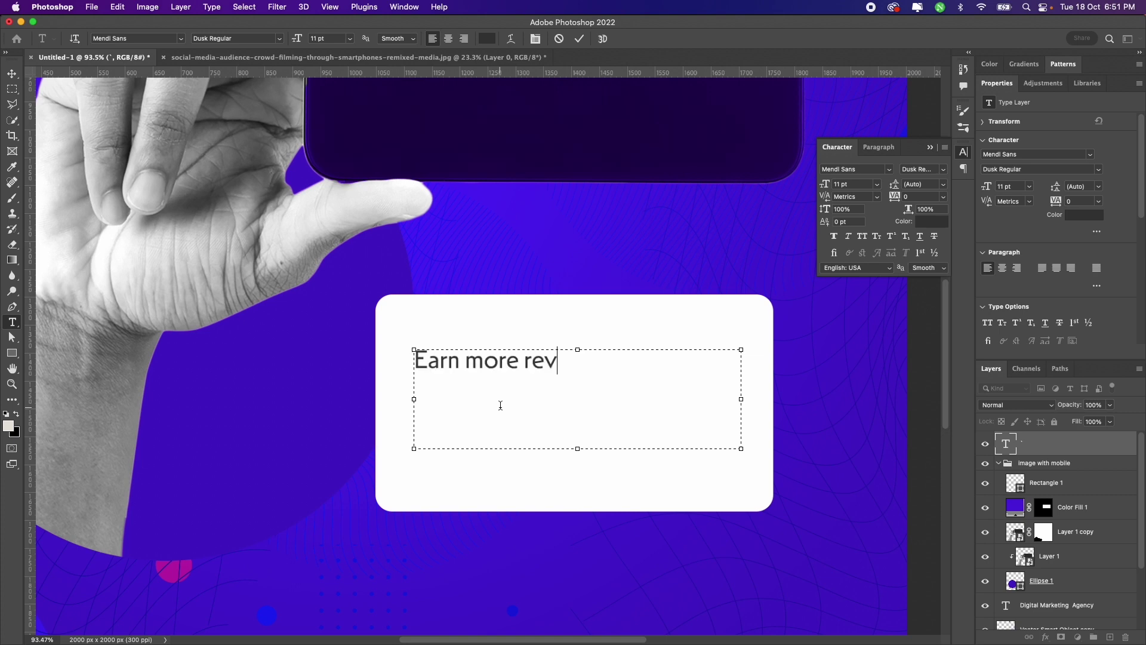
pyautogui.write('enue from Digital Marketing Agenc')
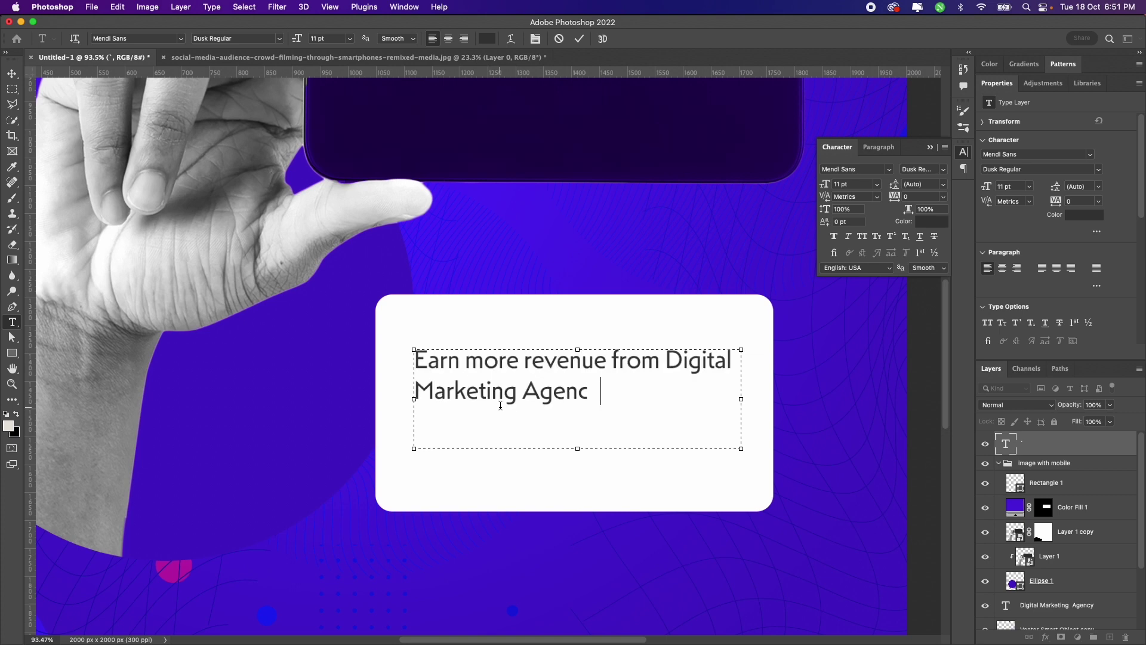
pyautogui.write('y. Enter your email now for a customer prop')
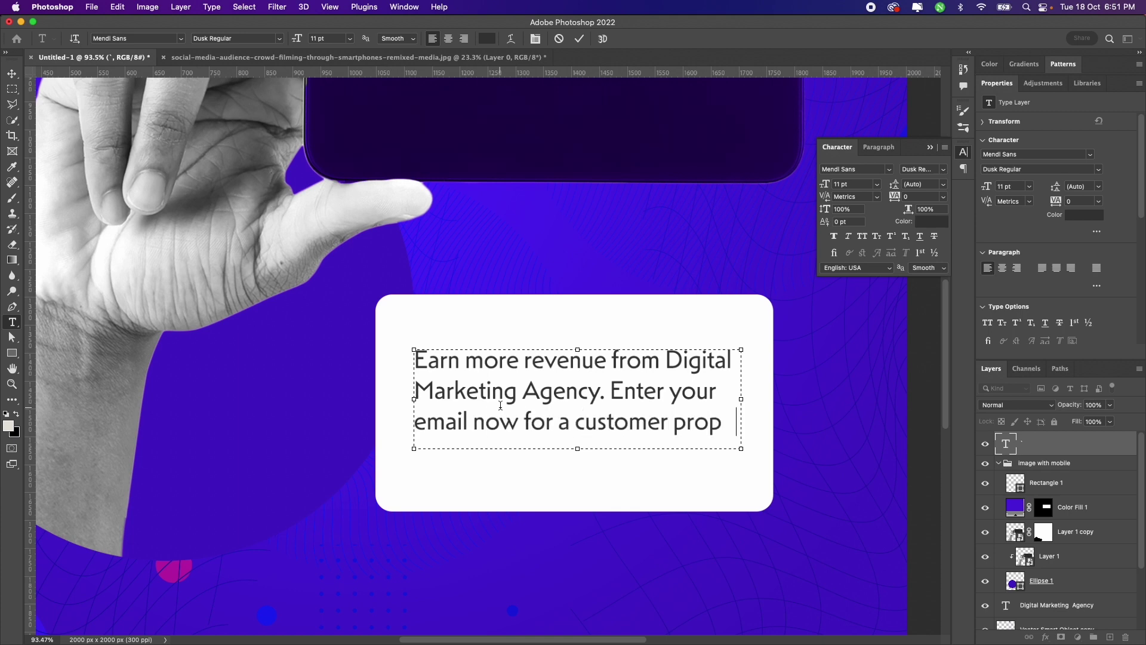
pyautogui.write('osal')
pyautogui.hotkey('ctrl', 'a')
pyautogui.click(847, 184)
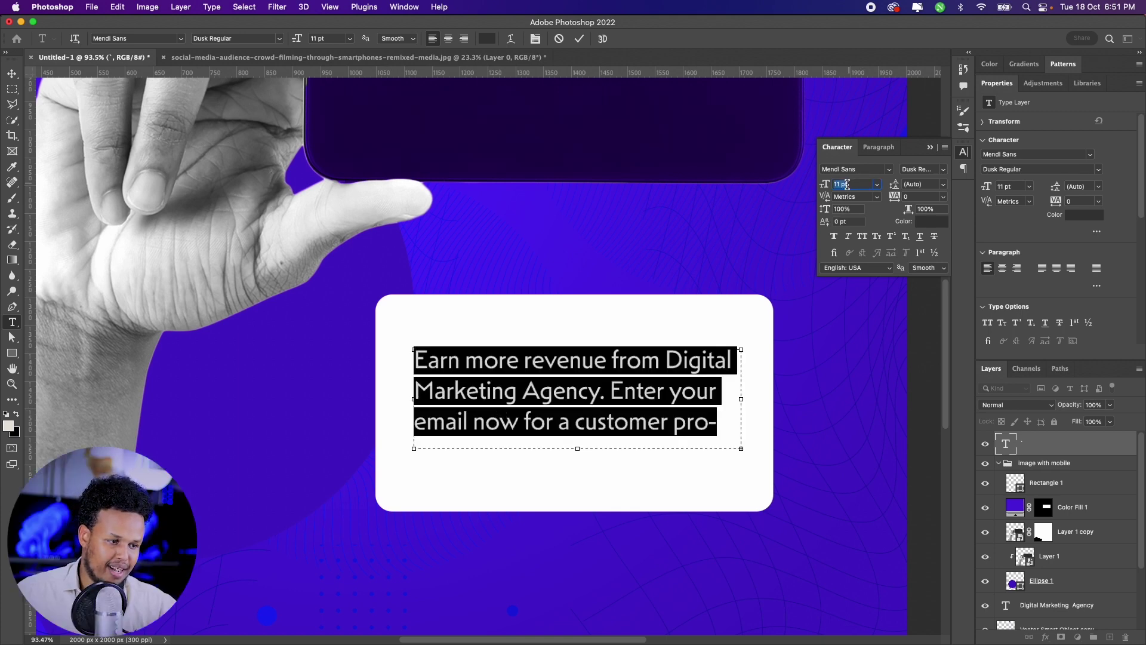
pyautogui.write('10')
pyautogui.press('Return')
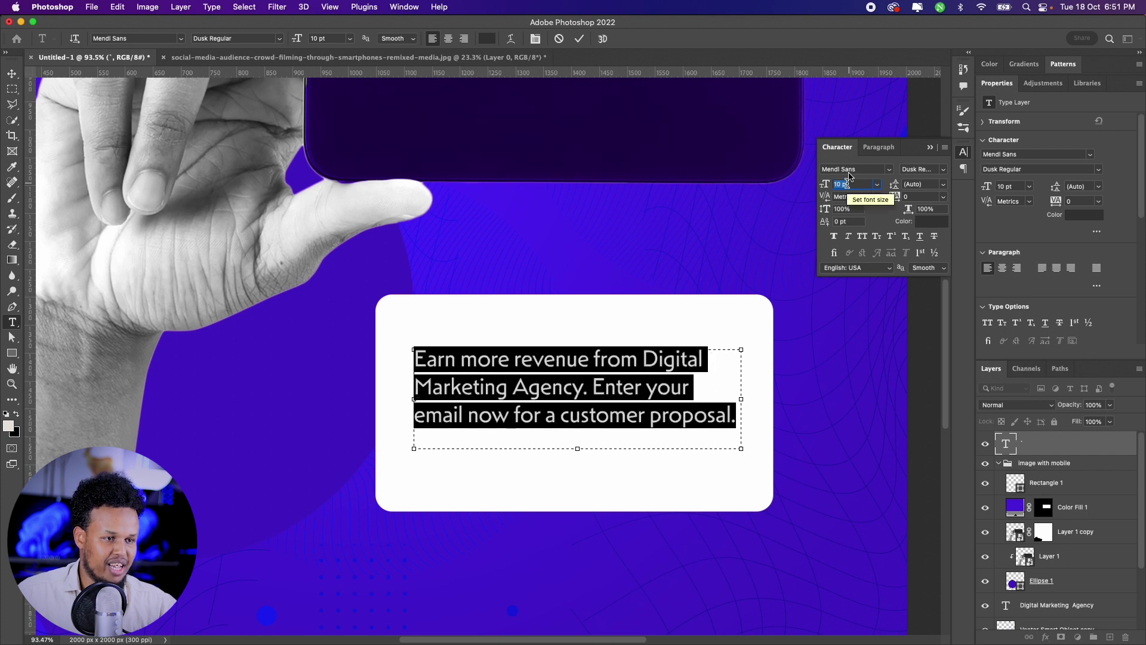
pyautogui.click(447, 39)
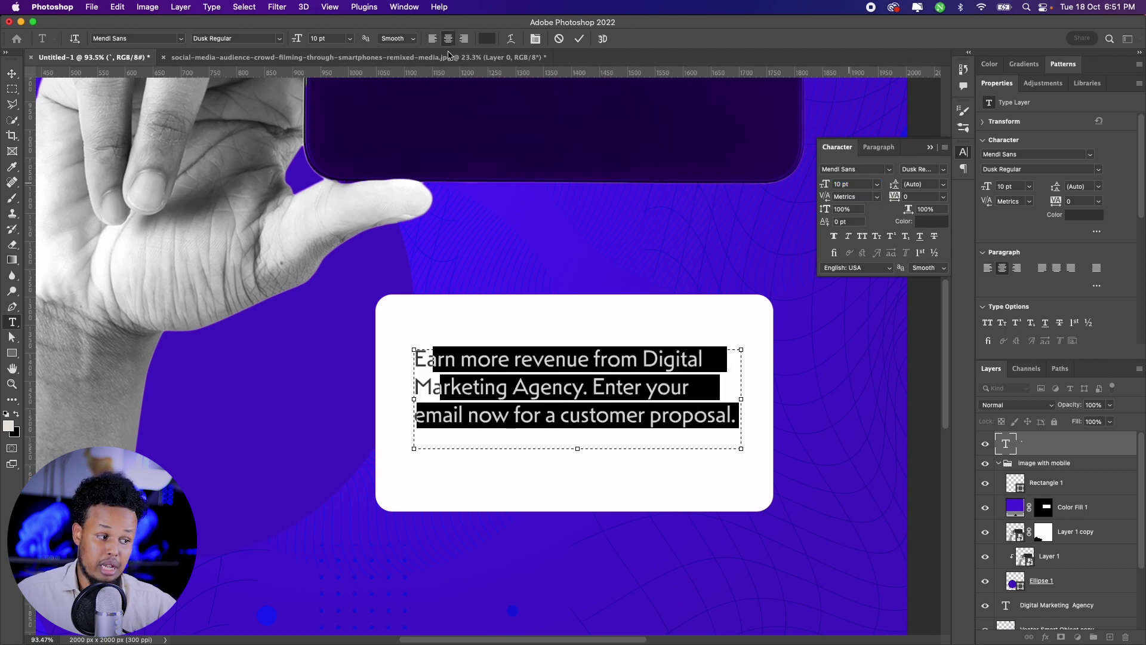
pyautogui.click(567, 382)
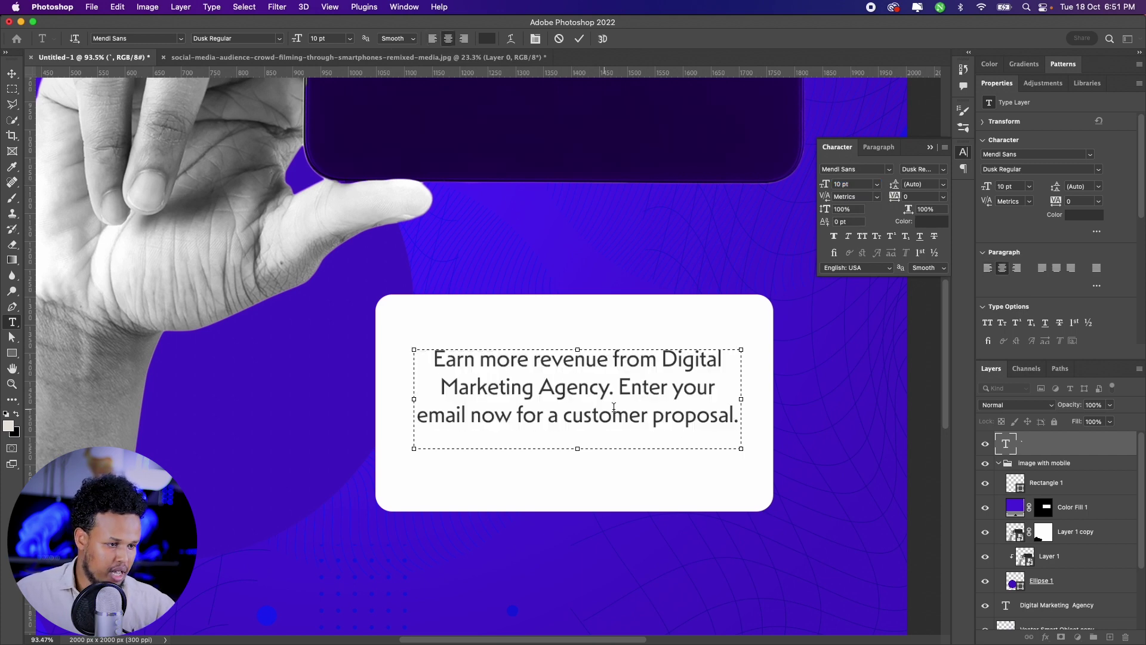
# - Widen and shorten the text box and set the paragraph to Dusk Light weight
pyautogui.press('super+a')
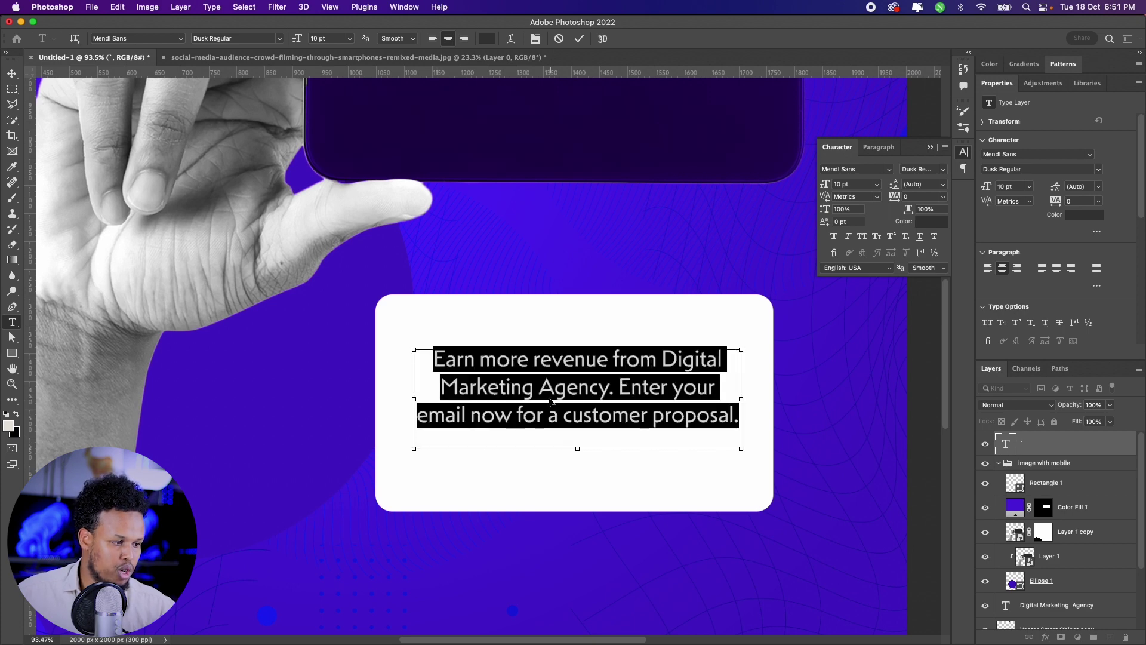
pyautogui.moveTo(413, 398); pyautogui.dragTo(404, 400)
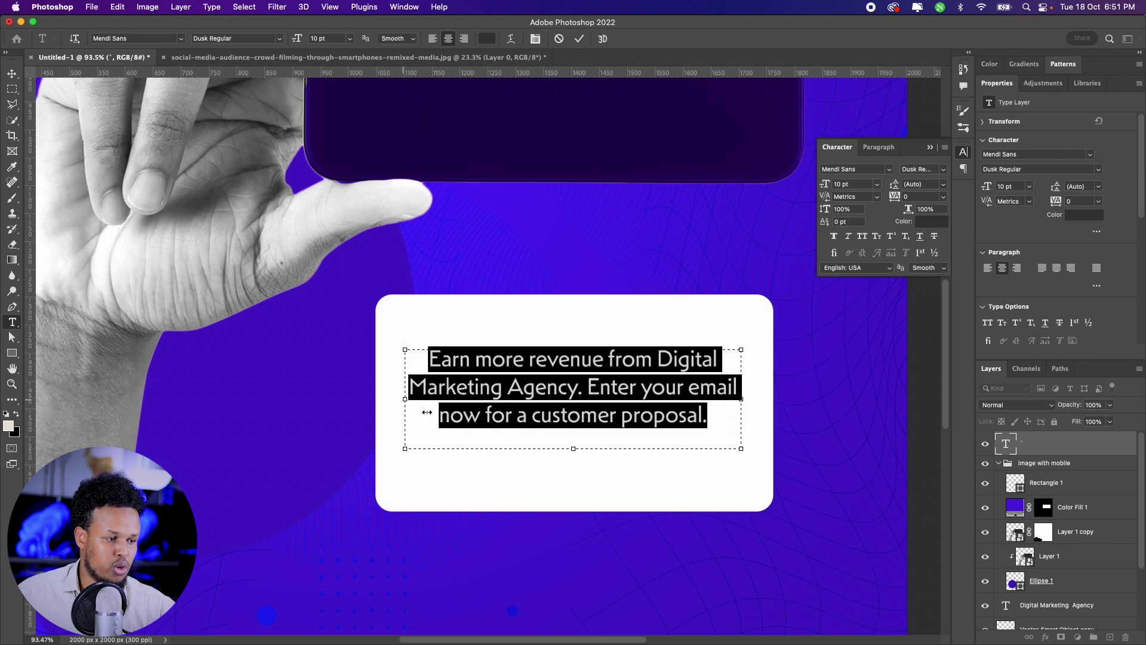
pyautogui.moveTo(569, 456); pyautogui.dragTo(572, 443)
pyautogui.click(569, 413)
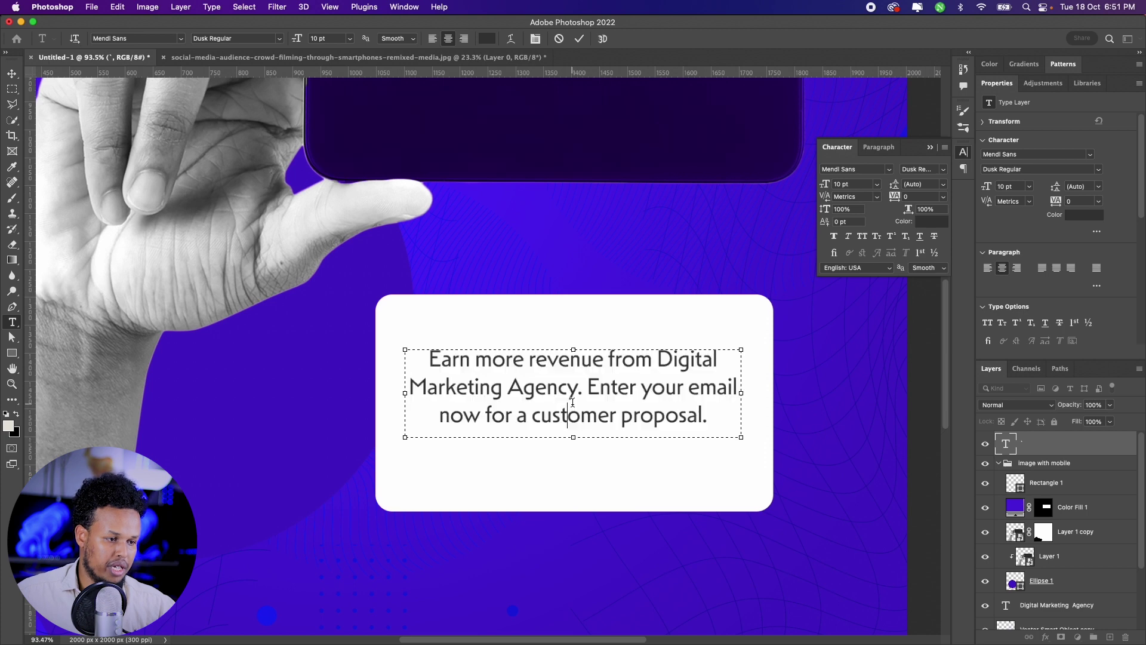
pyautogui.press('super+a')
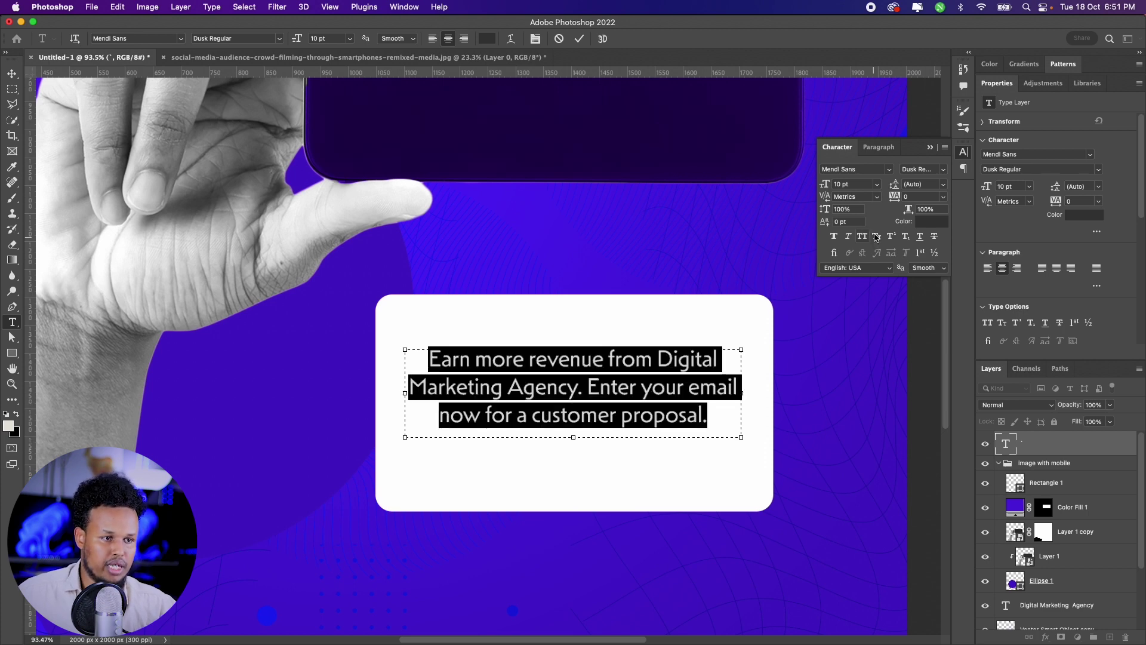
pyautogui.click(944, 173)
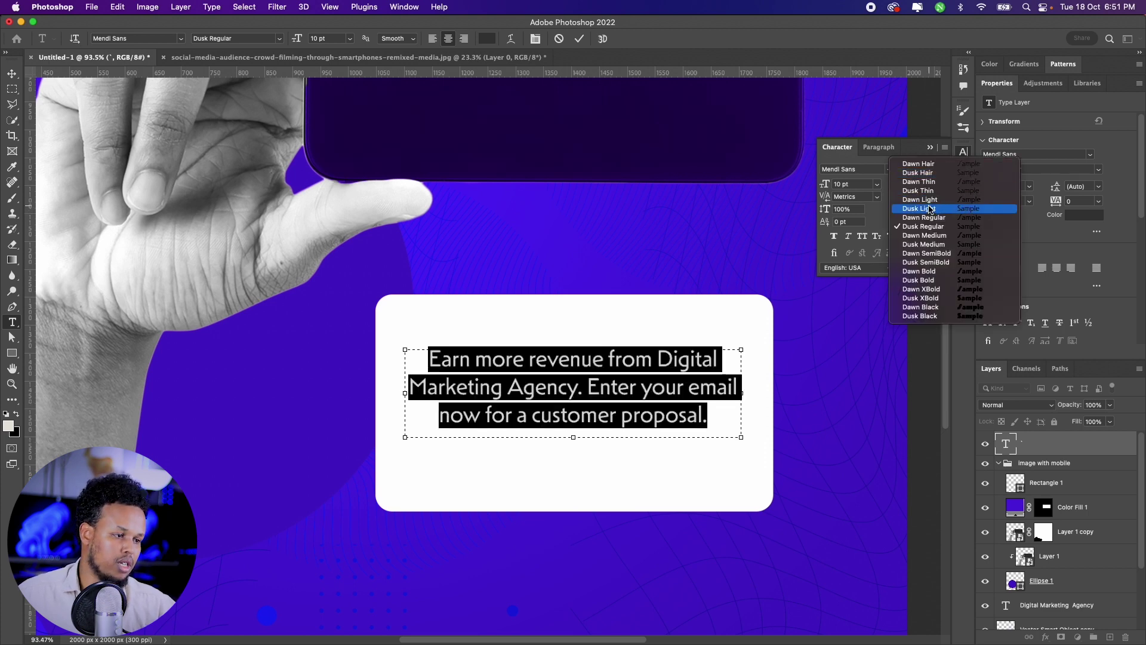
pyautogui.click(929, 208)
pyautogui.click(536, 404)
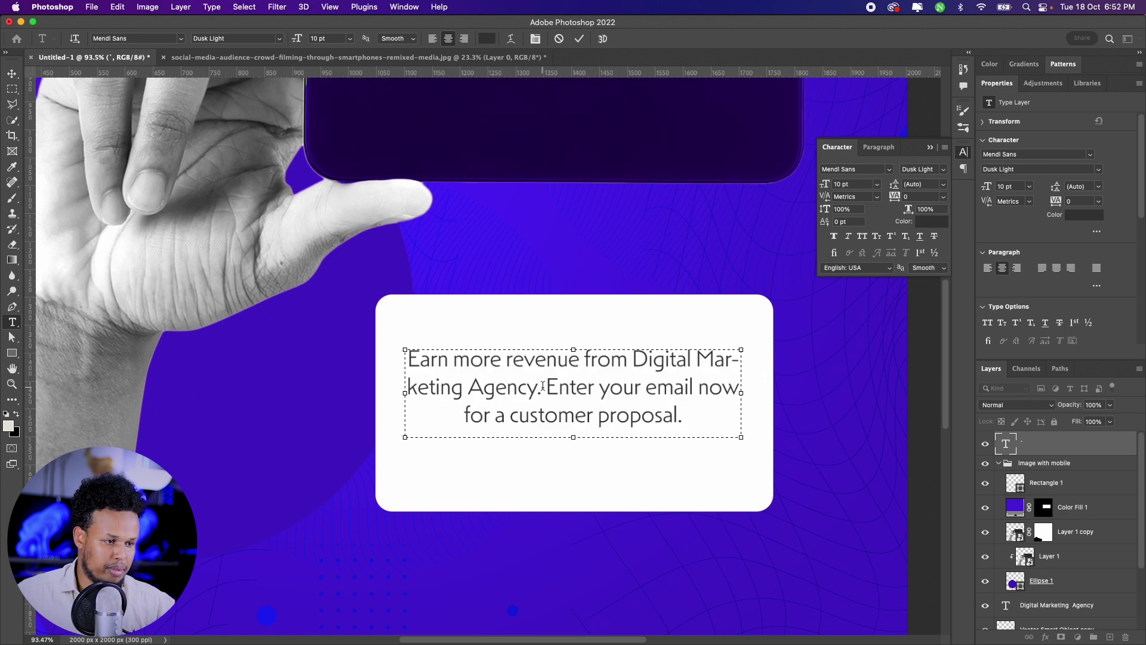
# - Break the line before 'Marketing' and nudge the paragraph up slightly
pyautogui.click(698, 354)
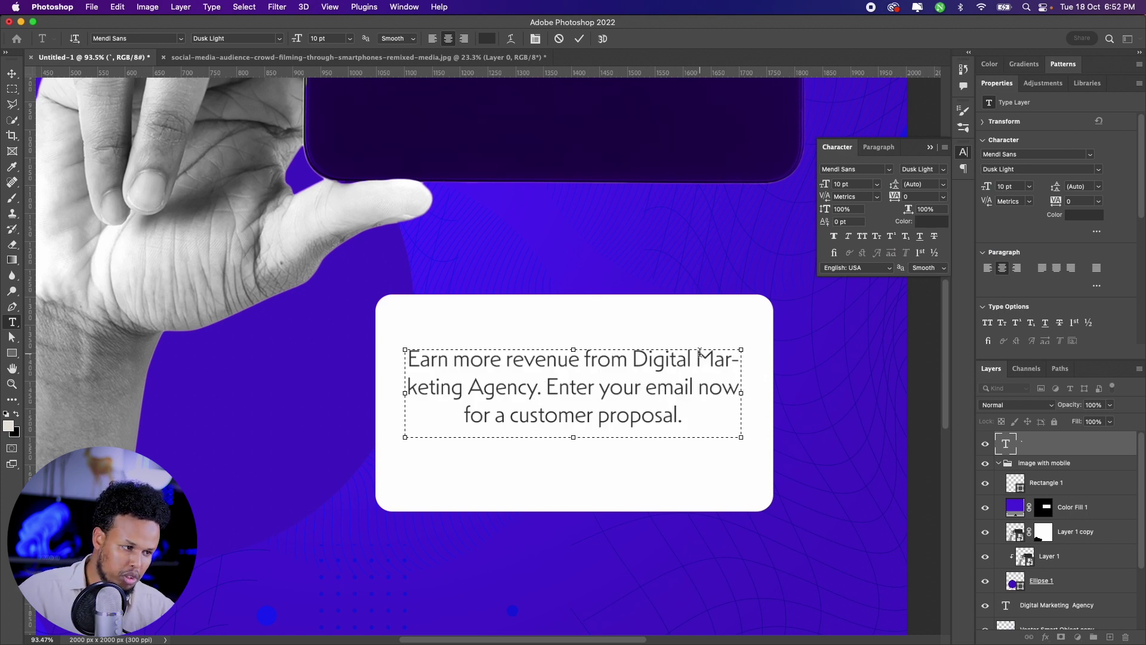
pyautogui.press('Return')
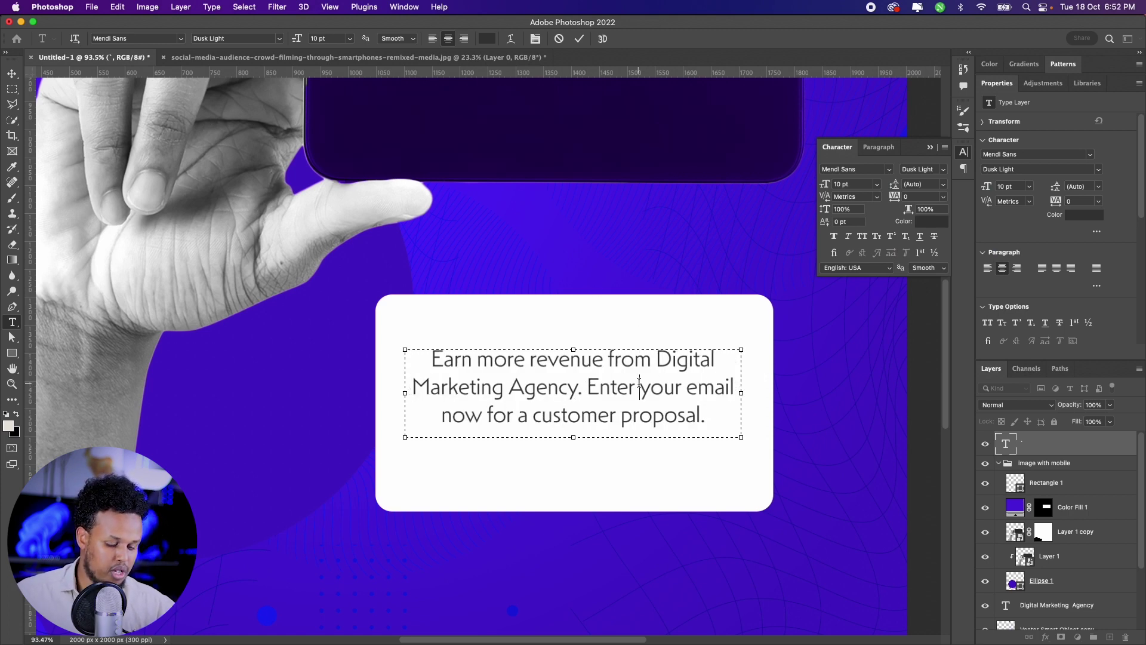
pyautogui.hotkey('ctrl', 'Return')
pyautogui.press('v')
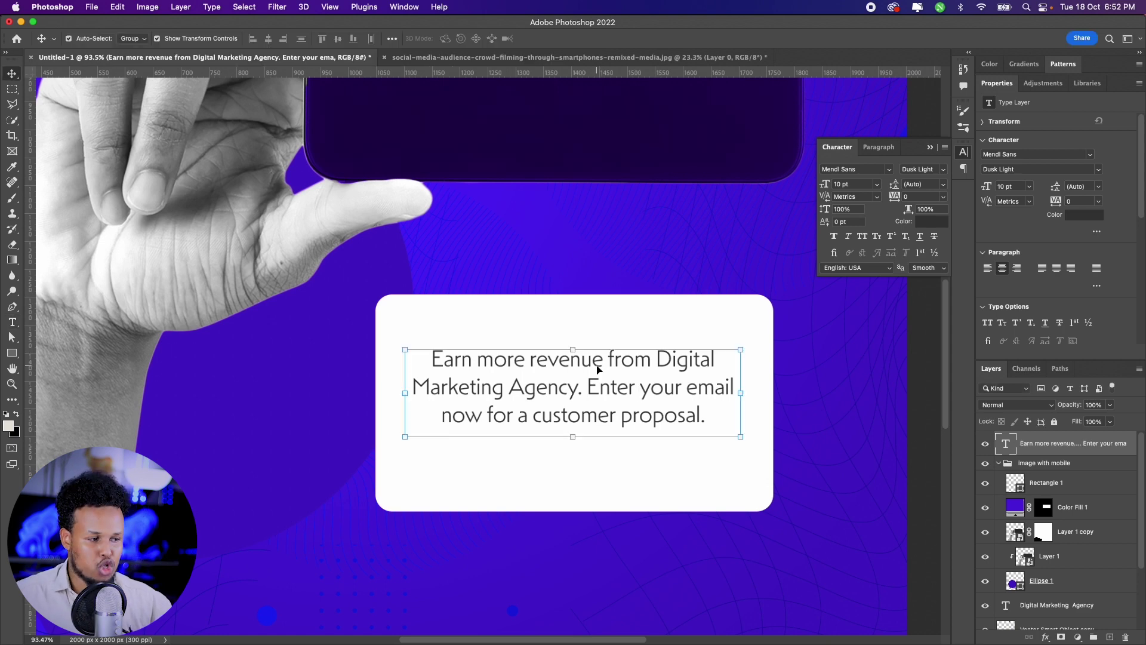
pyautogui.hotkey('shift', 'Up')
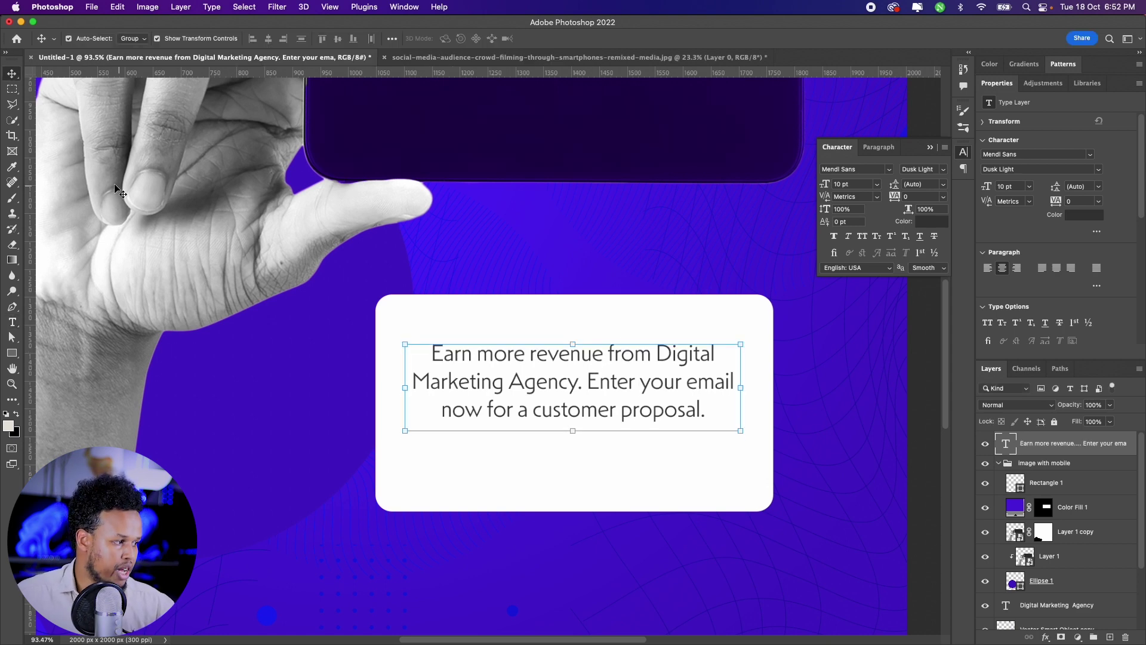
pyautogui.click(12, 353)
# - Draw a 435x85 px blue, outline-free rectangle under the paragraph and round it into a pill
pyautogui.moveTo(452, 441); pyautogui.dragTo(692, 486)
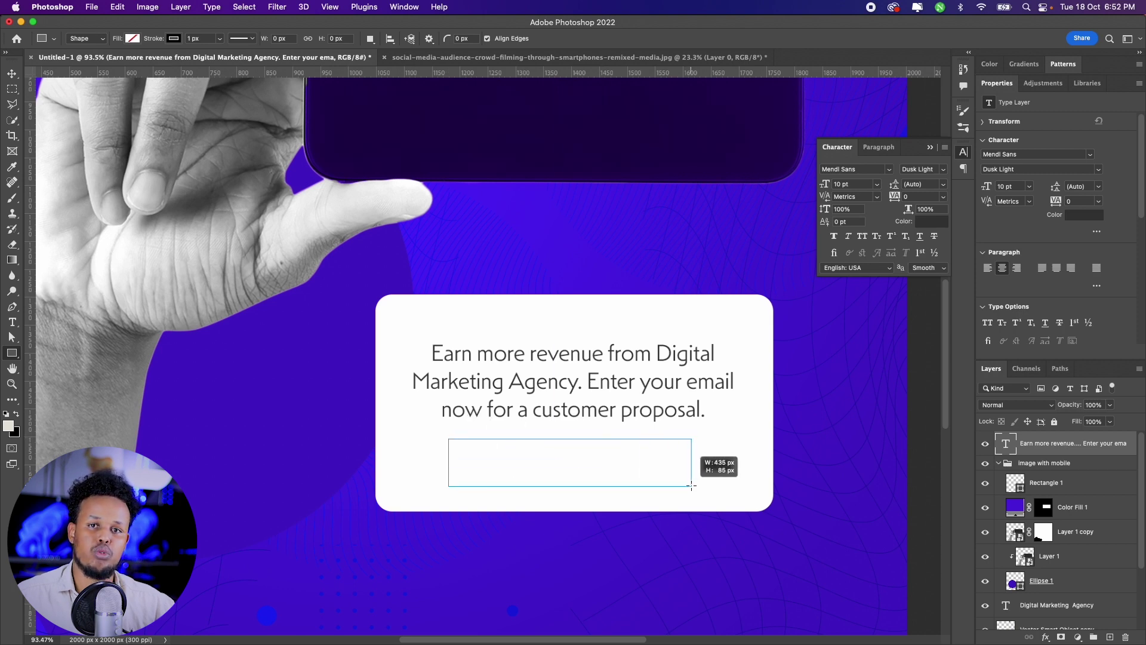
pyautogui.moveTo(691, 486); pyautogui.dragTo(691, 486)
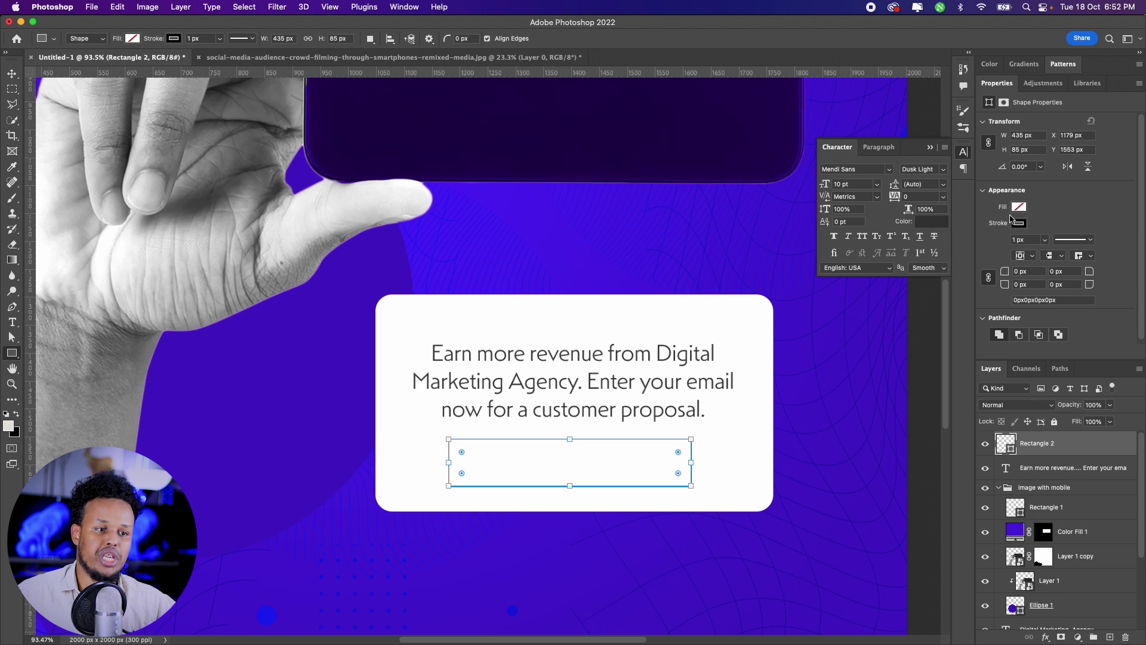
pyautogui.click(1017, 223)
pyautogui.click(987, 246)
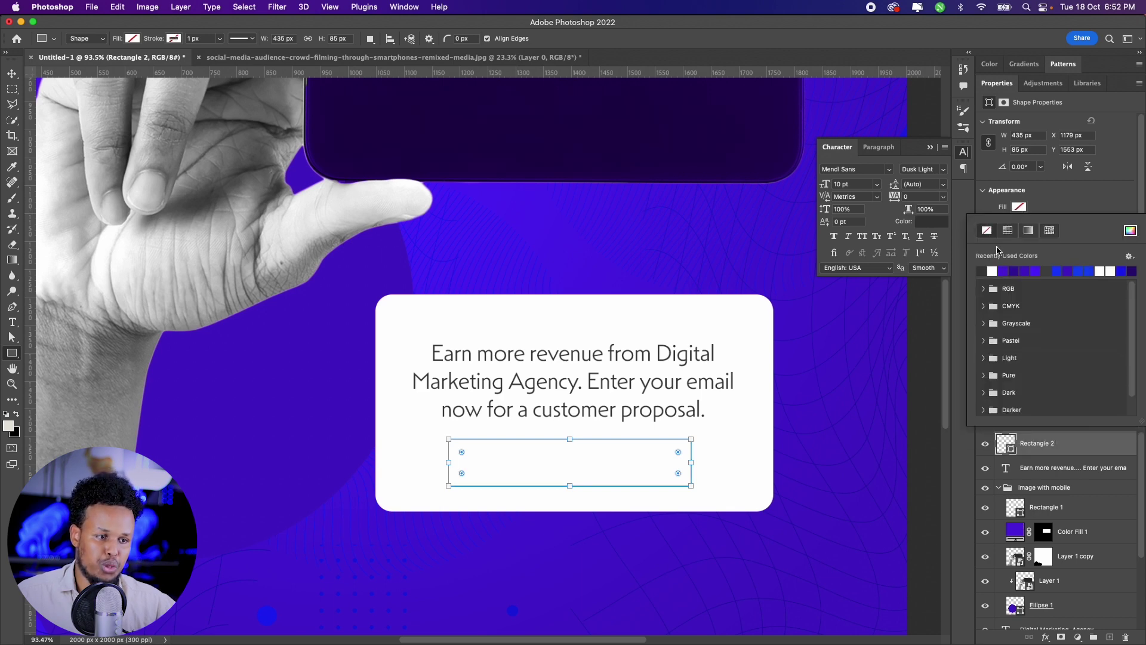
pyautogui.click(1008, 271)
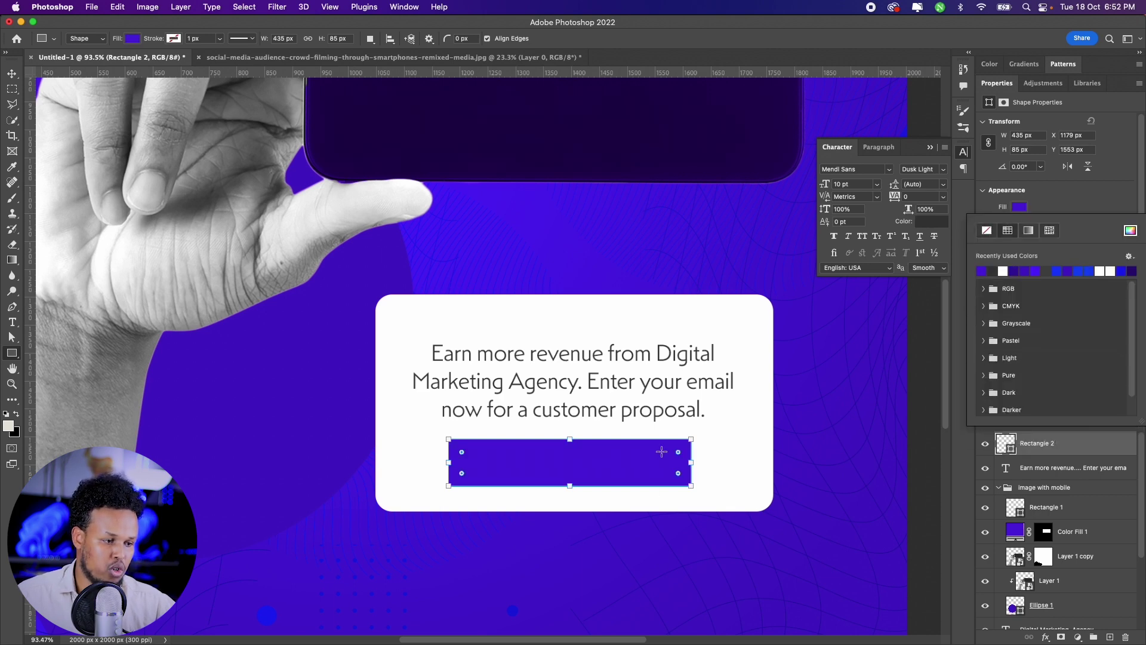
pyautogui.moveTo(679, 452); pyautogui.dragTo(603, 454)
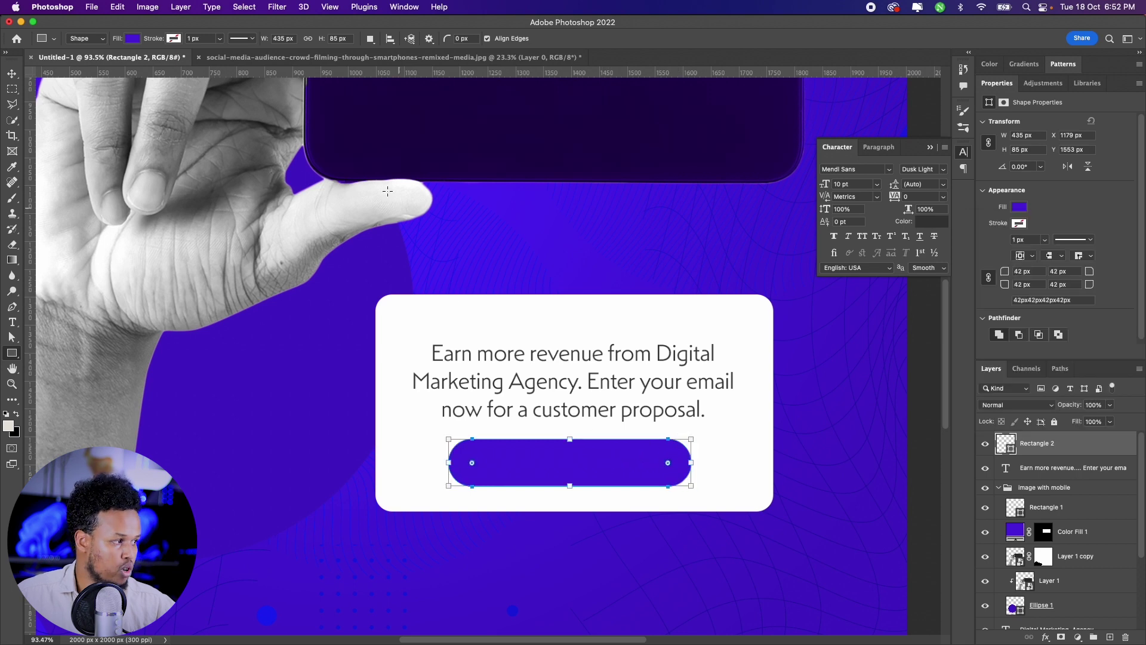
pyautogui.click(10, 73)
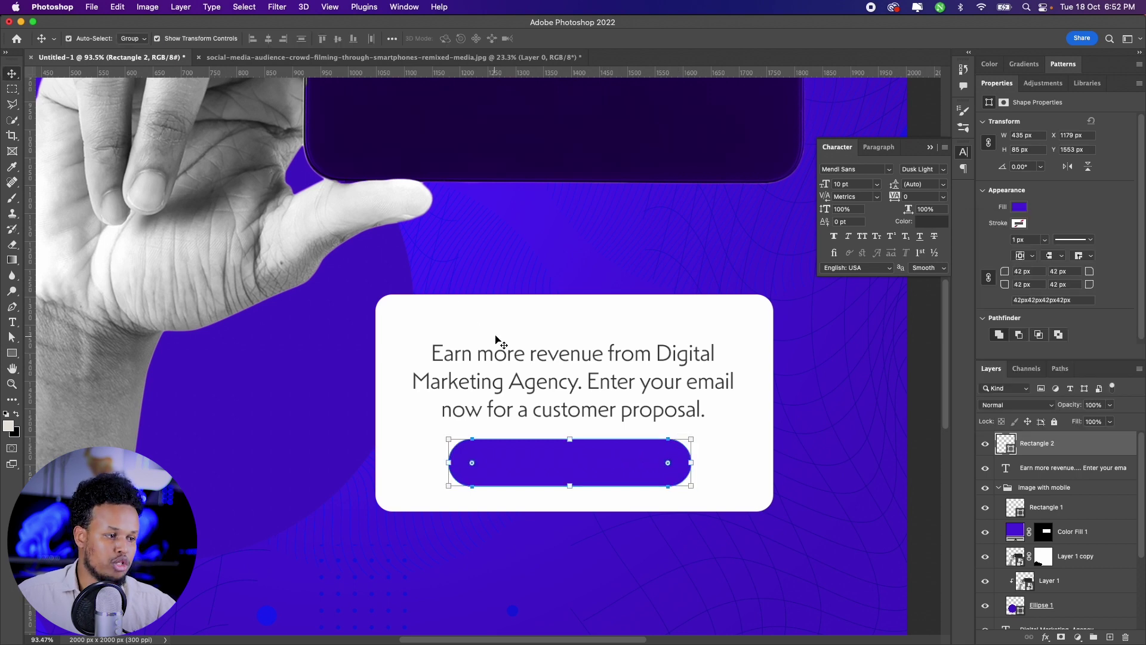
pyautogui.press('t')
pyautogui.click(503, 315)
# - Type 'Quote Now', centre it on the button, and make it white Dusk Bold
pyautogui.press('BackSpace')
pyautogui.write('uote Now')
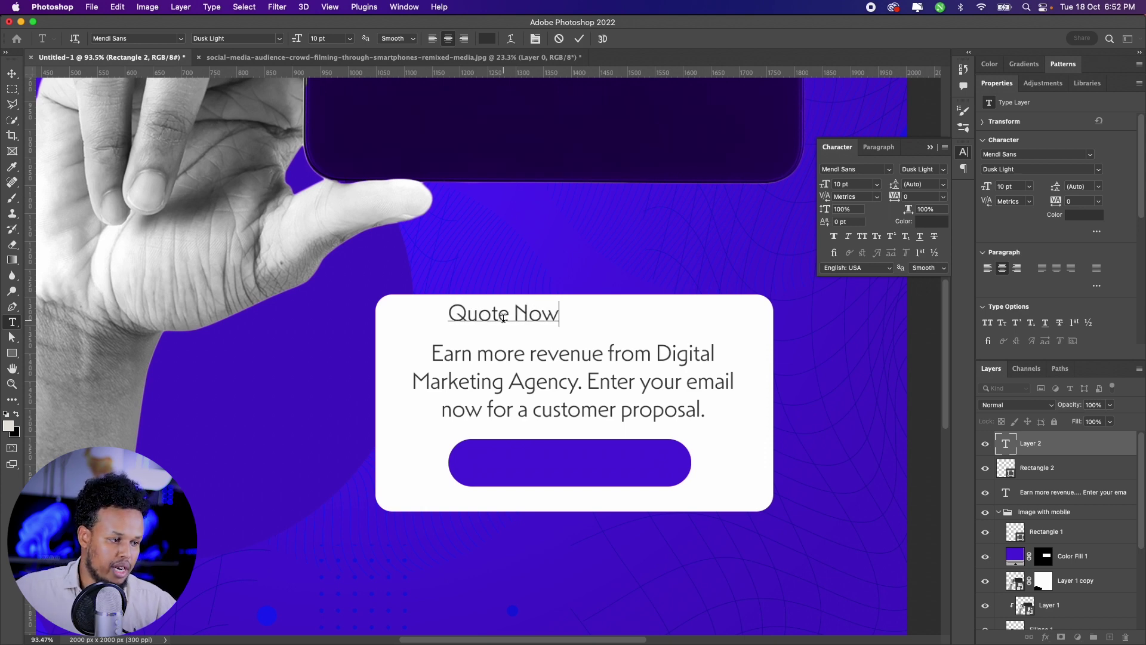
pyautogui.press('super+a')
pyautogui.moveTo(504, 316); pyautogui.dragTo(574, 466)
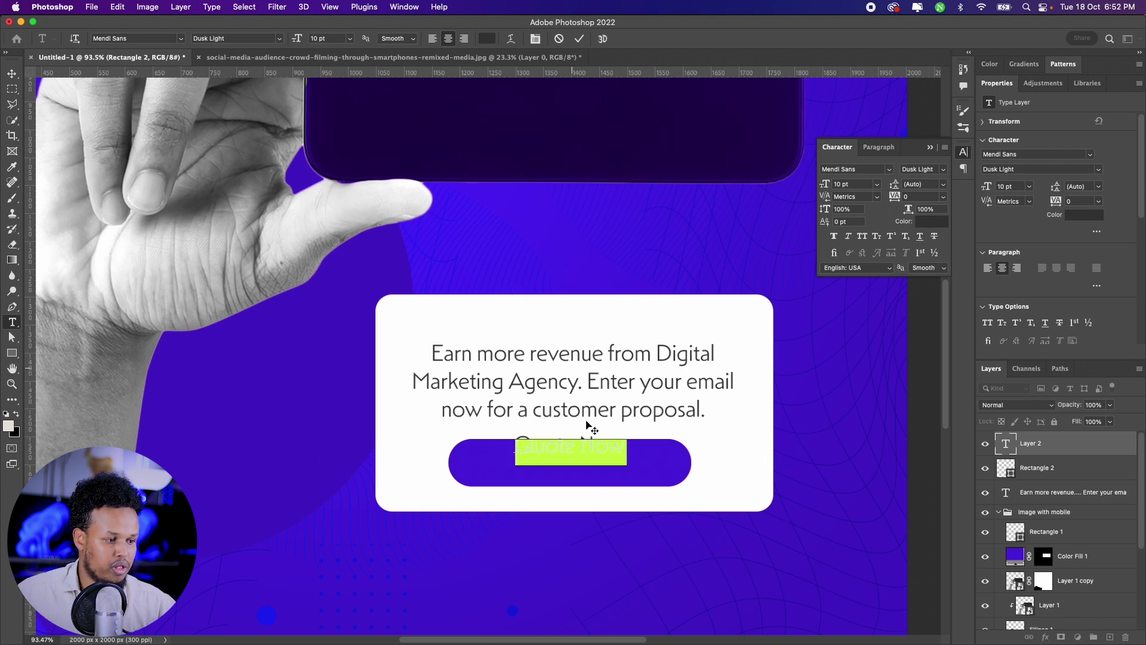
pyautogui.click(487, 39)
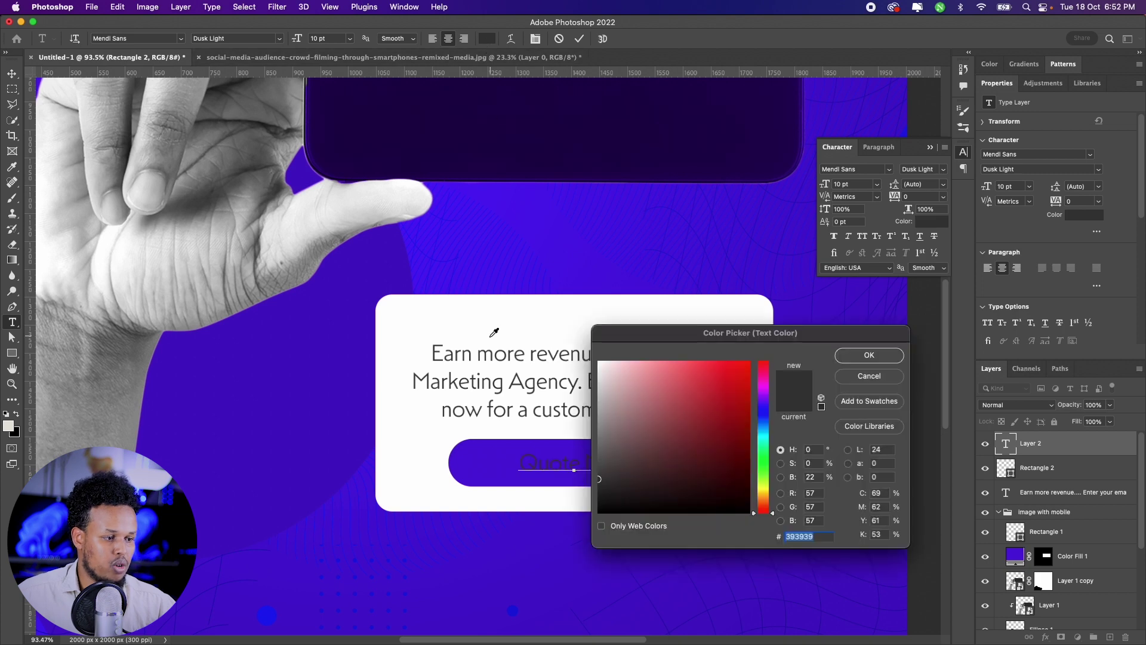
pyautogui.click(599, 362)
pyautogui.click(847, 358)
pyautogui.click(937, 169)
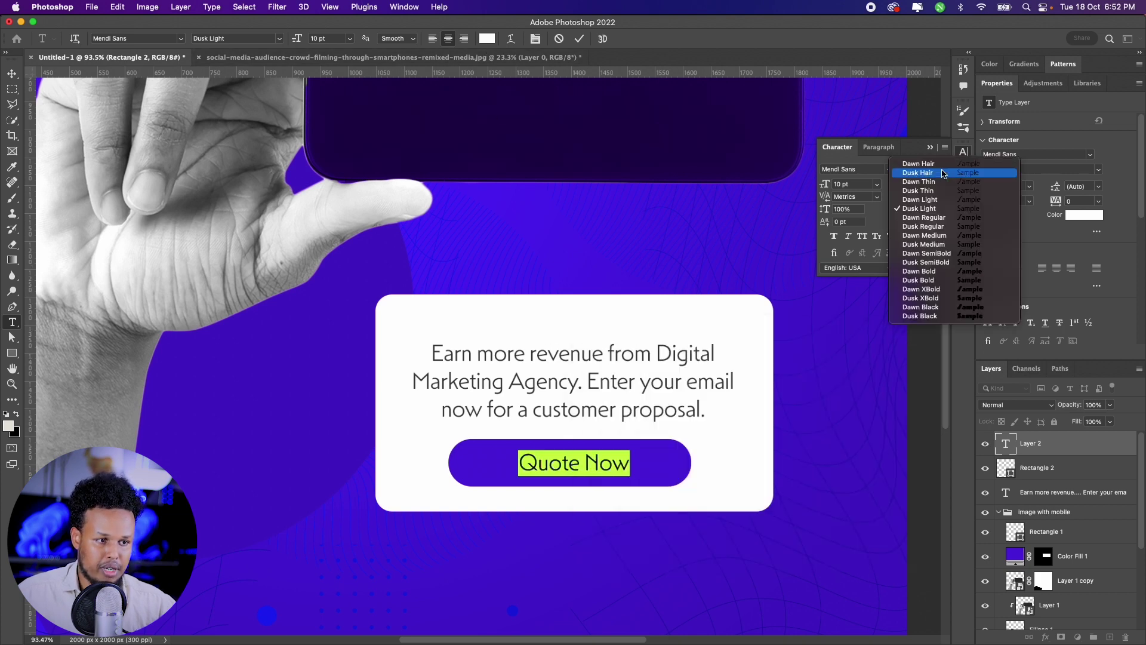
pyautogui.click(942, 280)
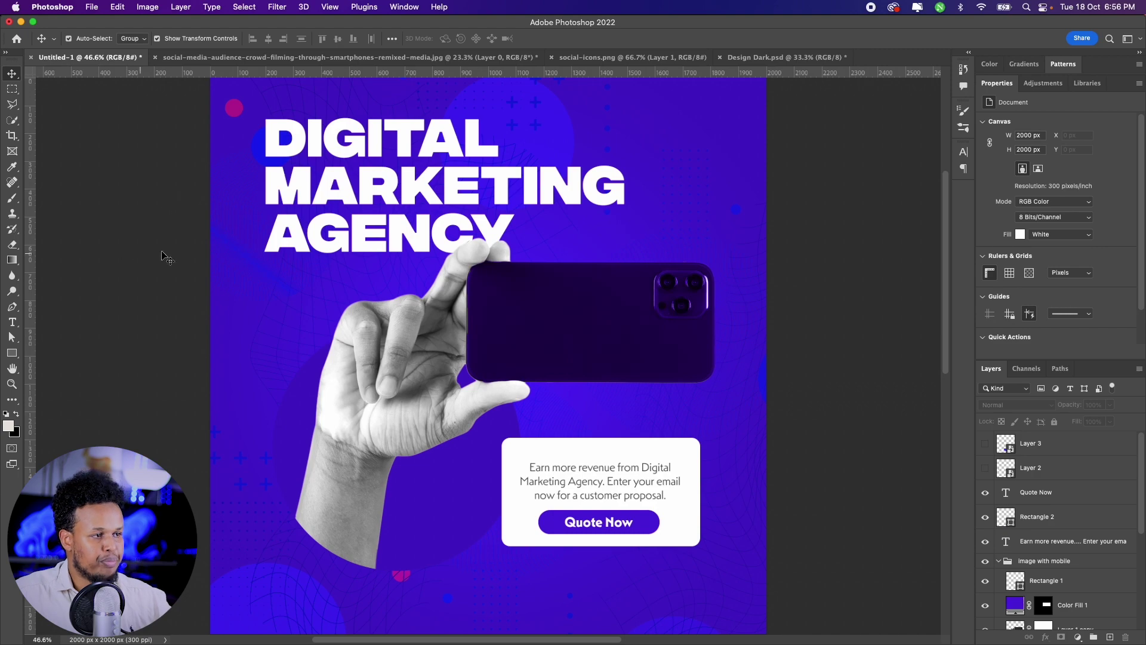
# - Shift the icons layer in the social icons image, then return to the poster
pyautogui.click(664, 60)
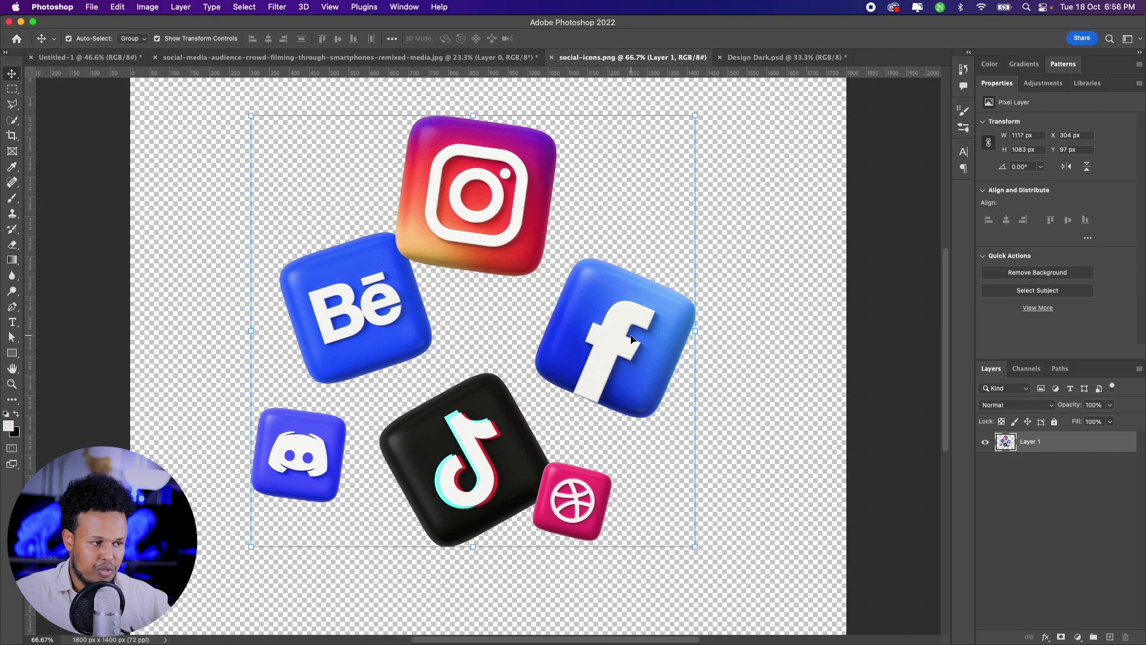
pyautogui.moveTo(575, 264); pyautogui.dragTo(557, 270)
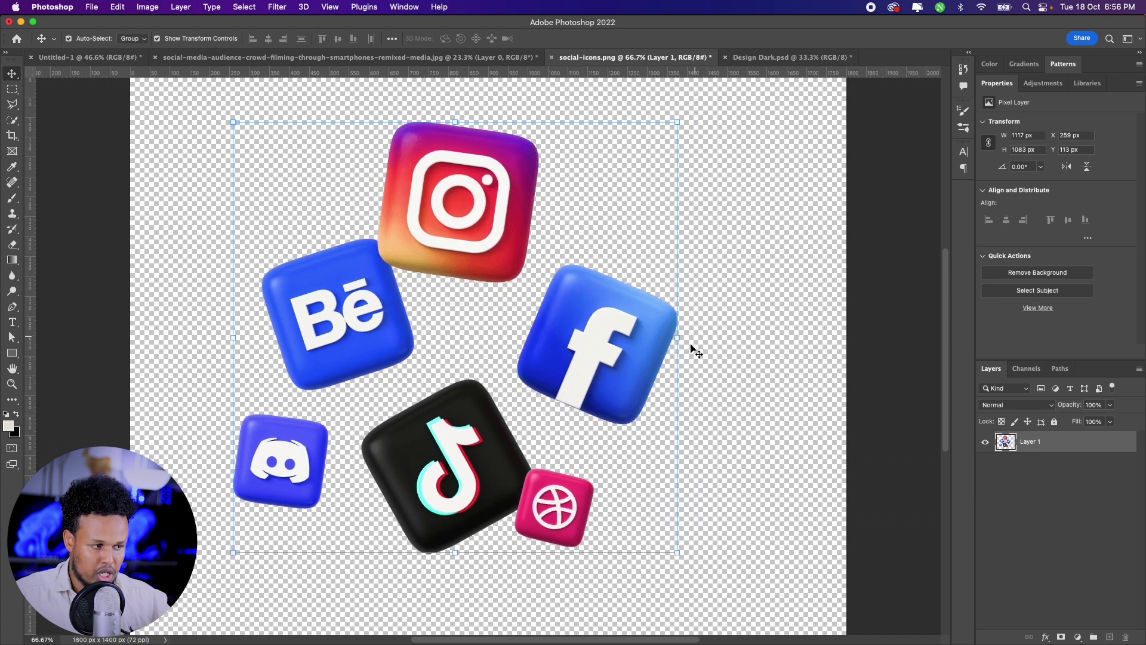
pyautogui.moveTo(382, 191); pyautogui.dragTo(701, 318)
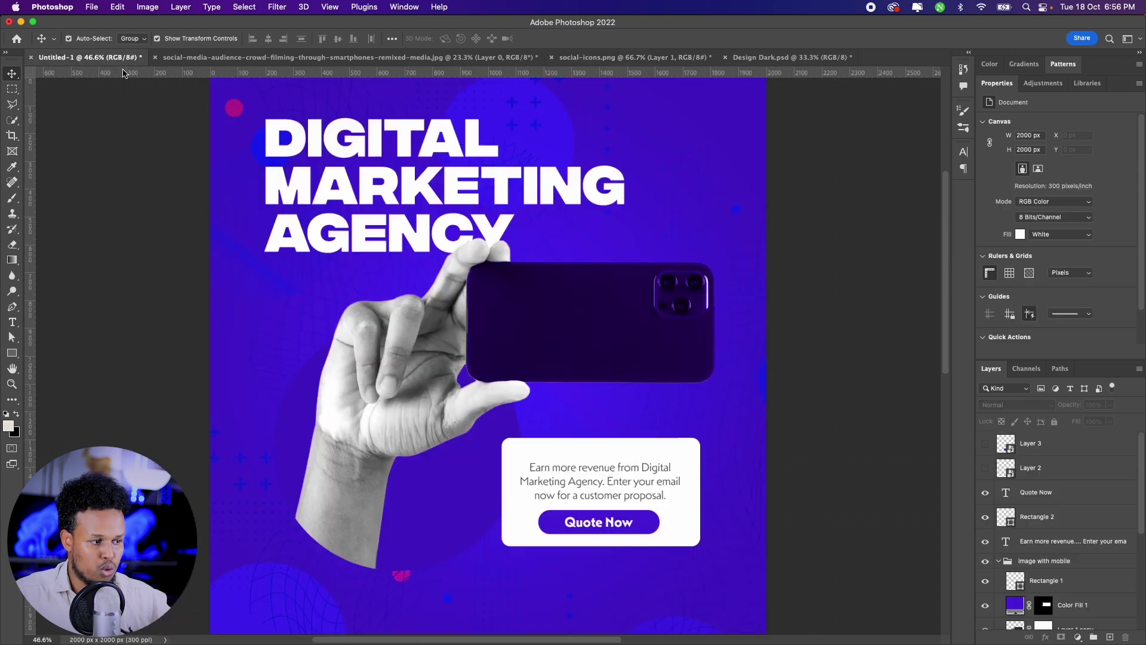
pyautogui.scroll(-3, 692, 322)
pyautogui.scroll(2, 716, 325)
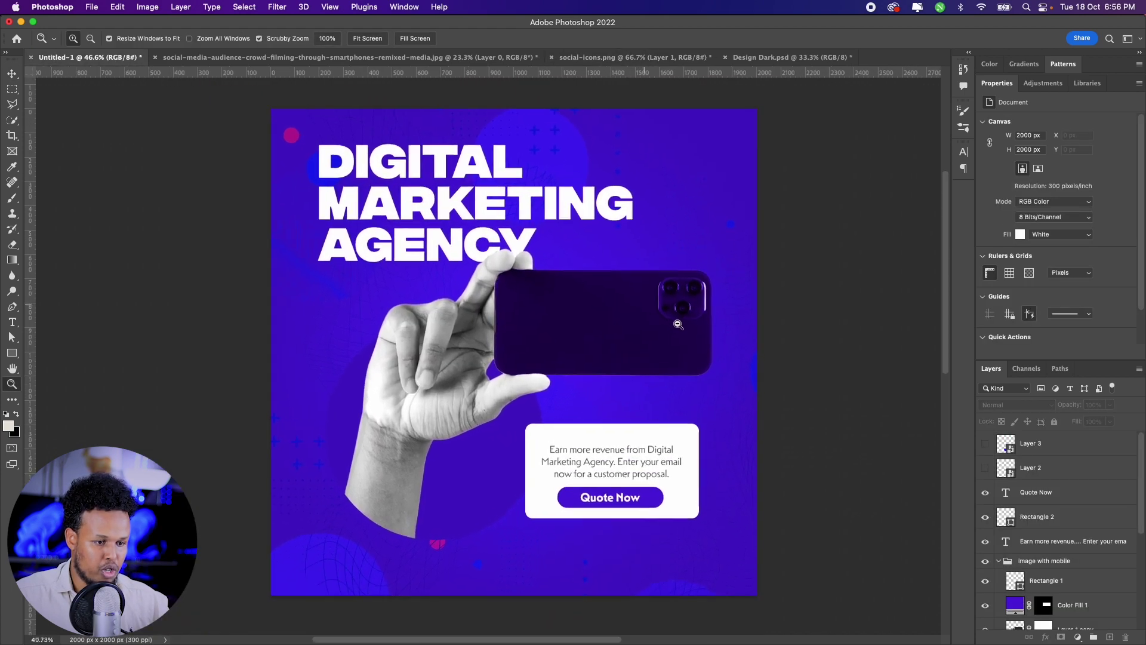
# - Show the Behance and Facebook icons and place Facebook at the card's lower-left corner
pyautogui.click(985, 468)
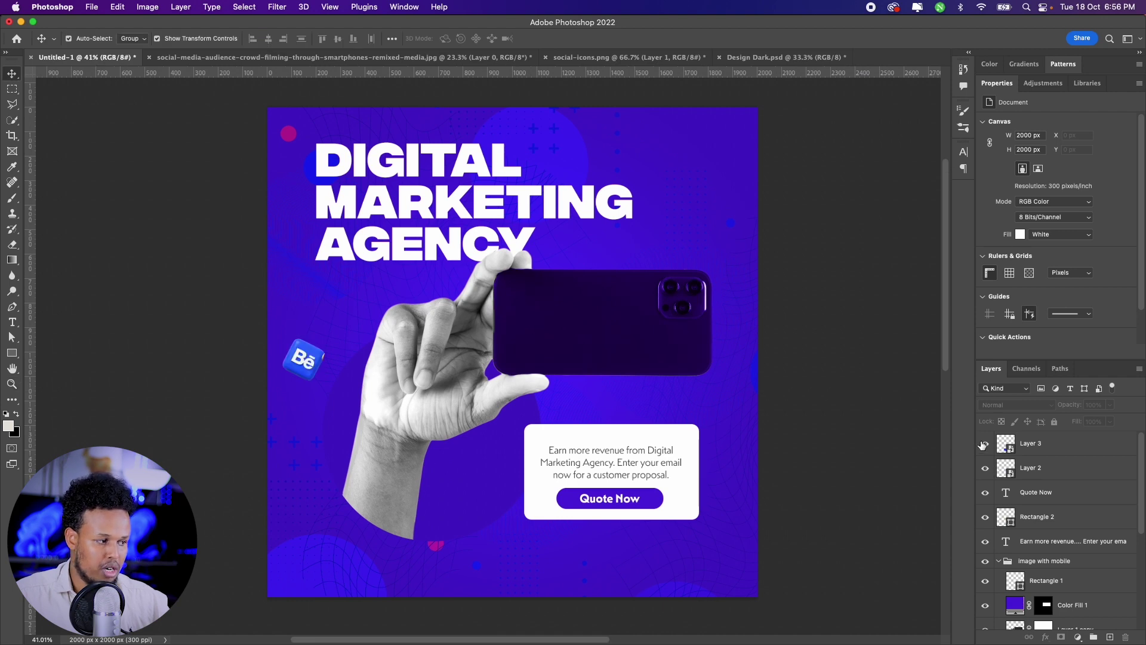
pyautogui.click(985, 443)
pyautogui.click(506, 522)
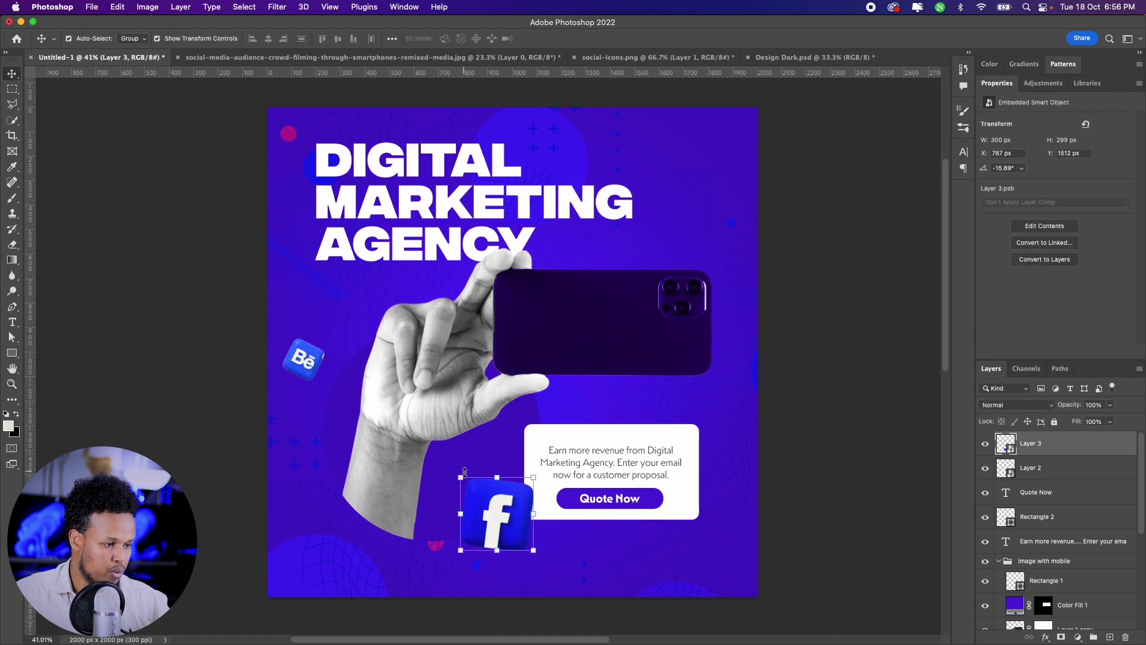
pyautogui.hotkey('ctrl', 't')
pyautogui.moveTo(494, 505)
pyautogui.mouseDown()
pyautogui.moveTo(439, 494)
pyautogui.moveTo(496, 505)
pyautogui.mouseUp()
pyautogui.press('Return')
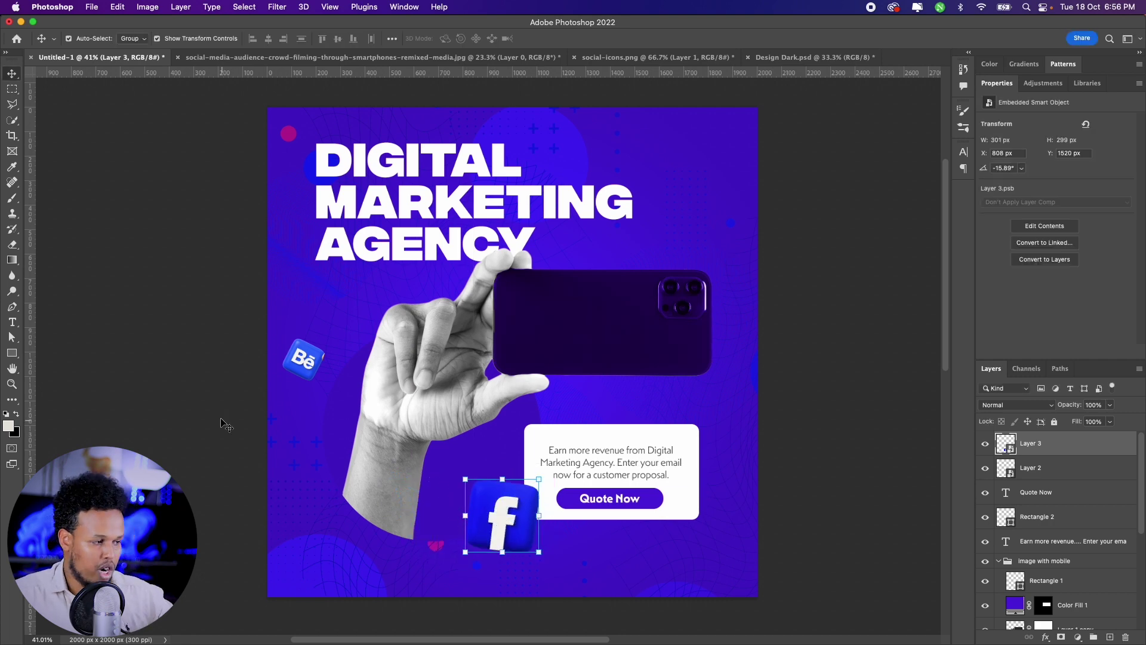
# - Rotate and resize the Behance icon beside the hand, then open the Flare image file
pyautogui.click(303, 358)
pyautogui.hotkey('ctrl', 't')
pyautogui.moveTo(324, 386)
pyautogui.mouseDown()
pyautogui.moveTo(351, 358)
pyautogui.moveTo(336, 408)
pyautogui.mouseUp()
pyautogui.press('Return')
pyautogui.hotkey('ctrl', 't')
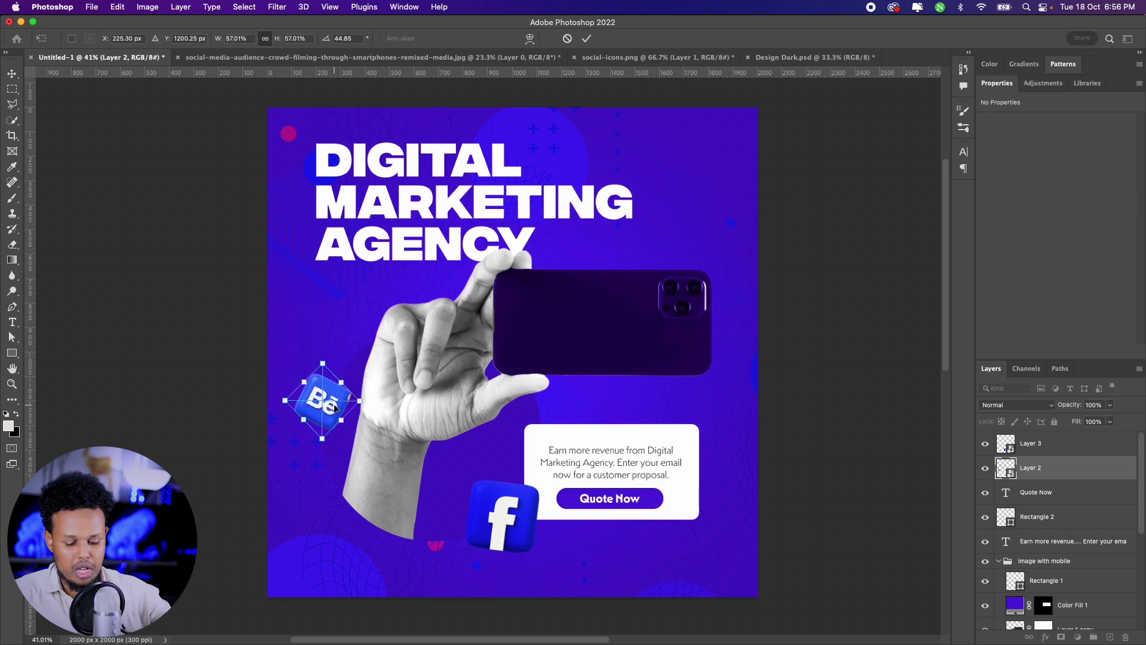
pyautogui.press('Return')
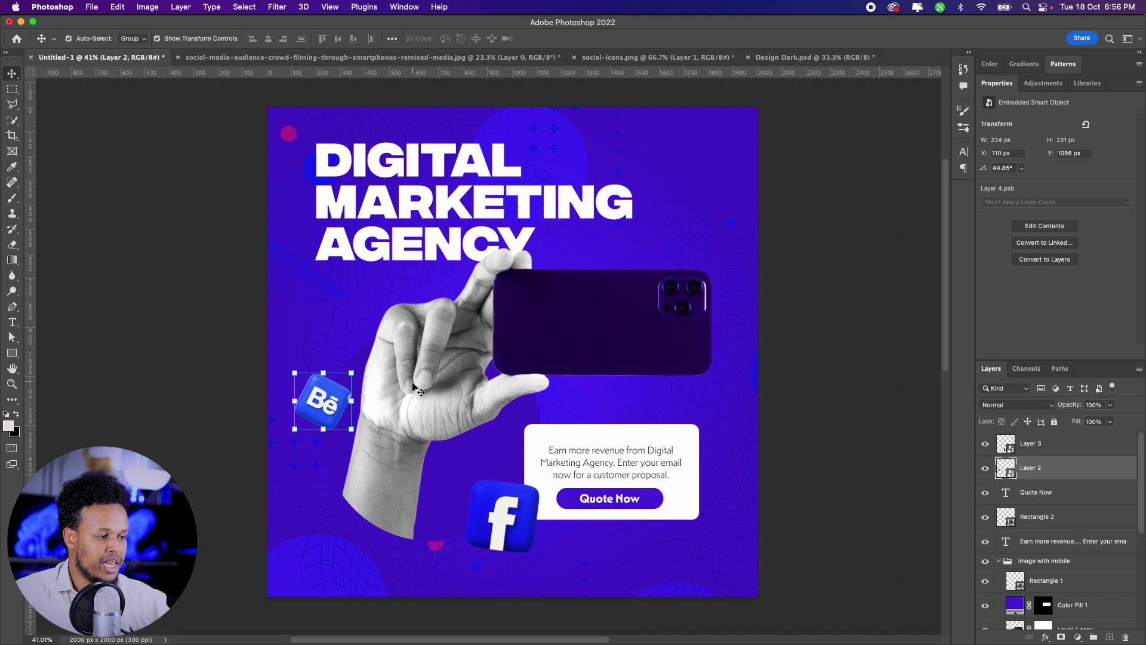
pyautogui.press('super+o')
pyautogui.click(177, 95)
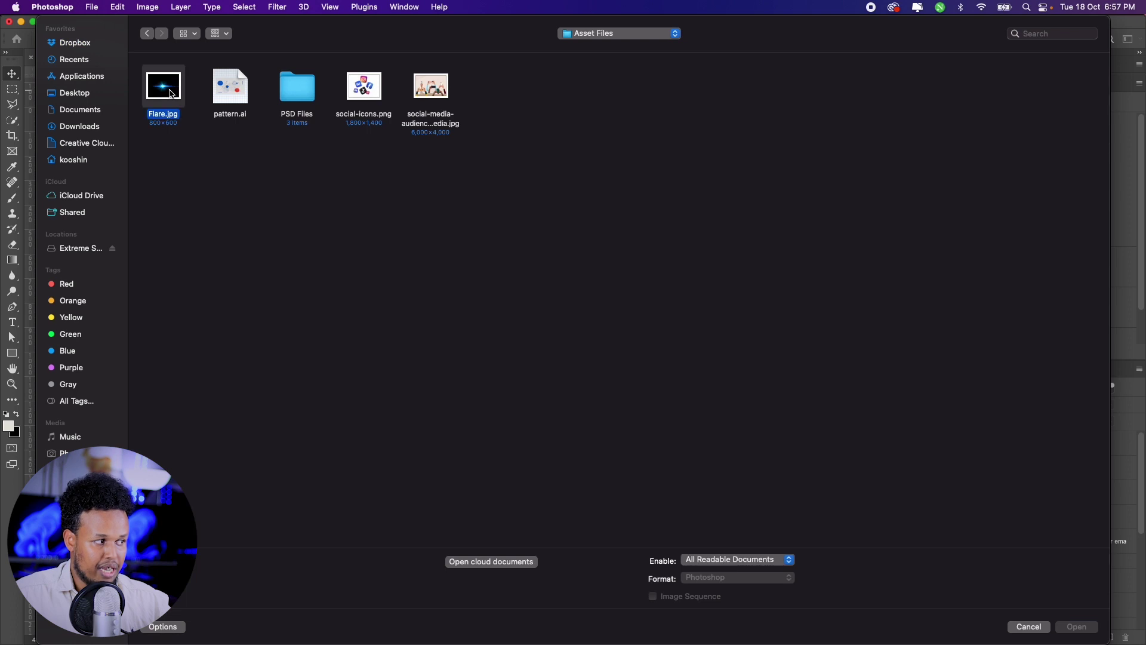
# - Place Flare.jpg as a linked object and move it over the phone
pyautogui.click(1065, 625)
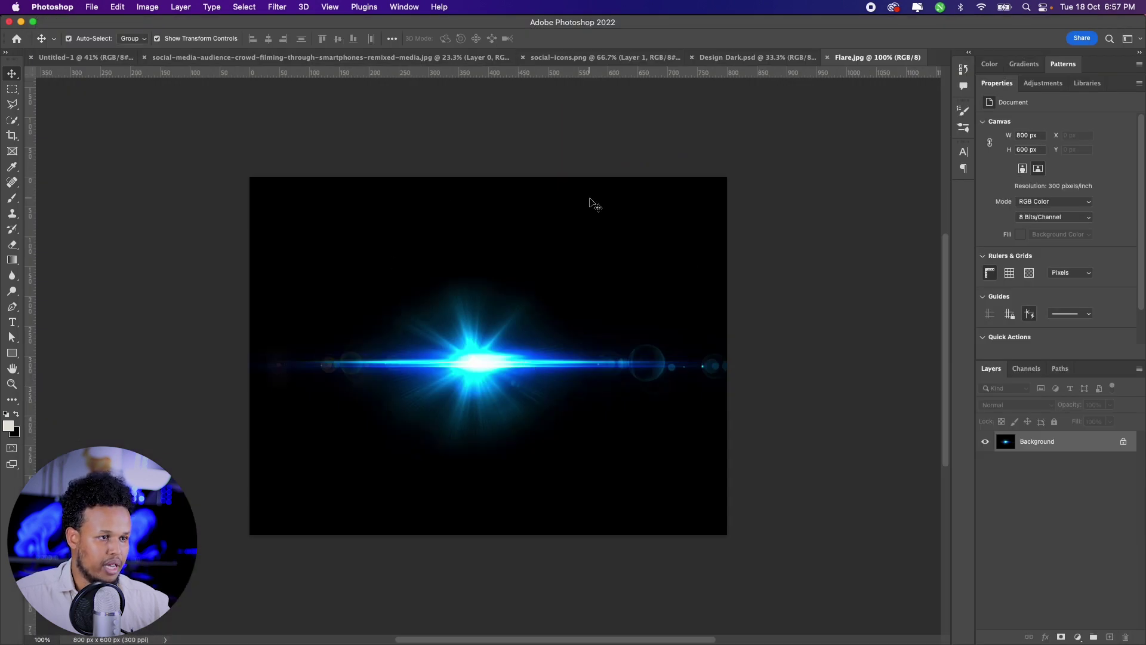
pyautogui.click(828, 57)
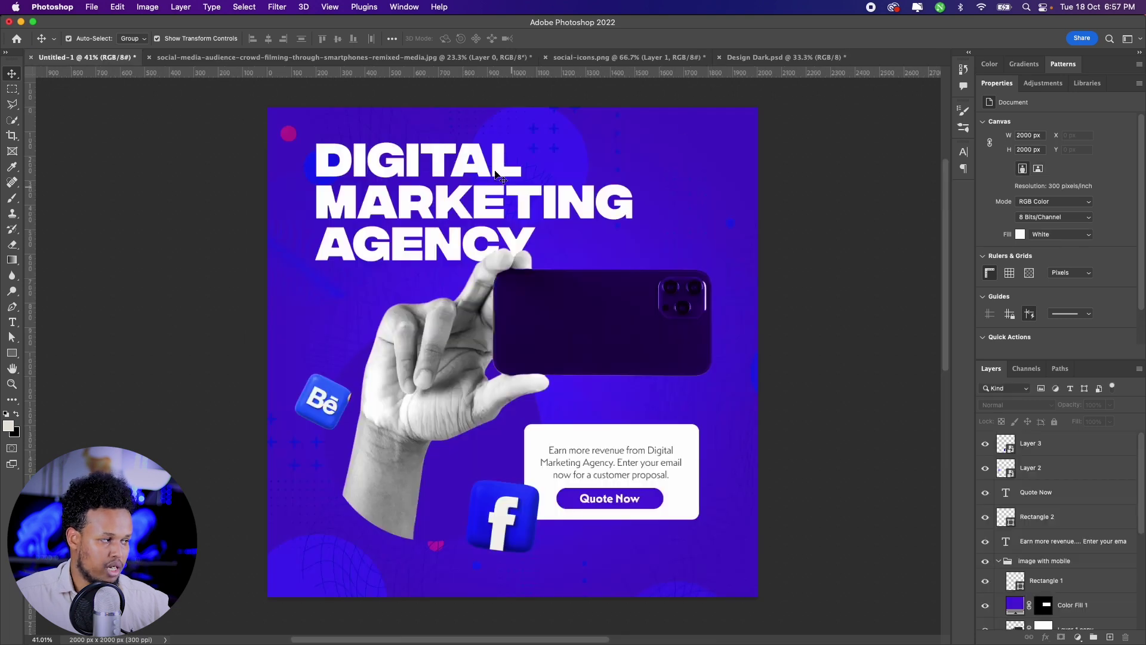
pyautogui.click(89, 8)
pyautogui.moveTo(107, 187)
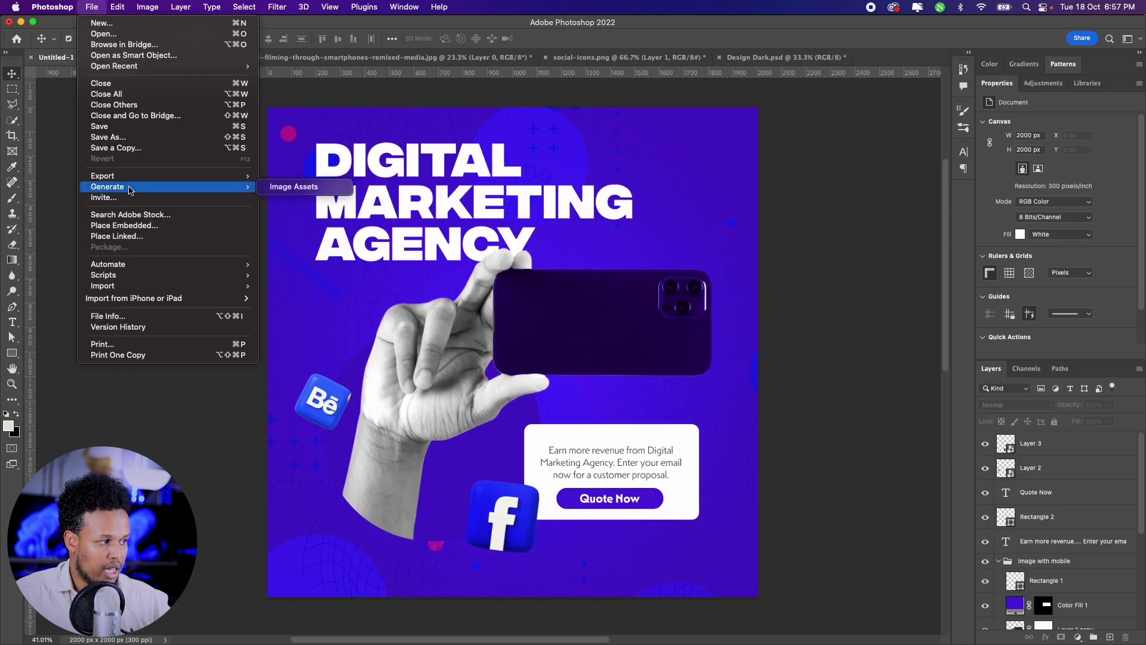
pyautogui.click(163, 236)
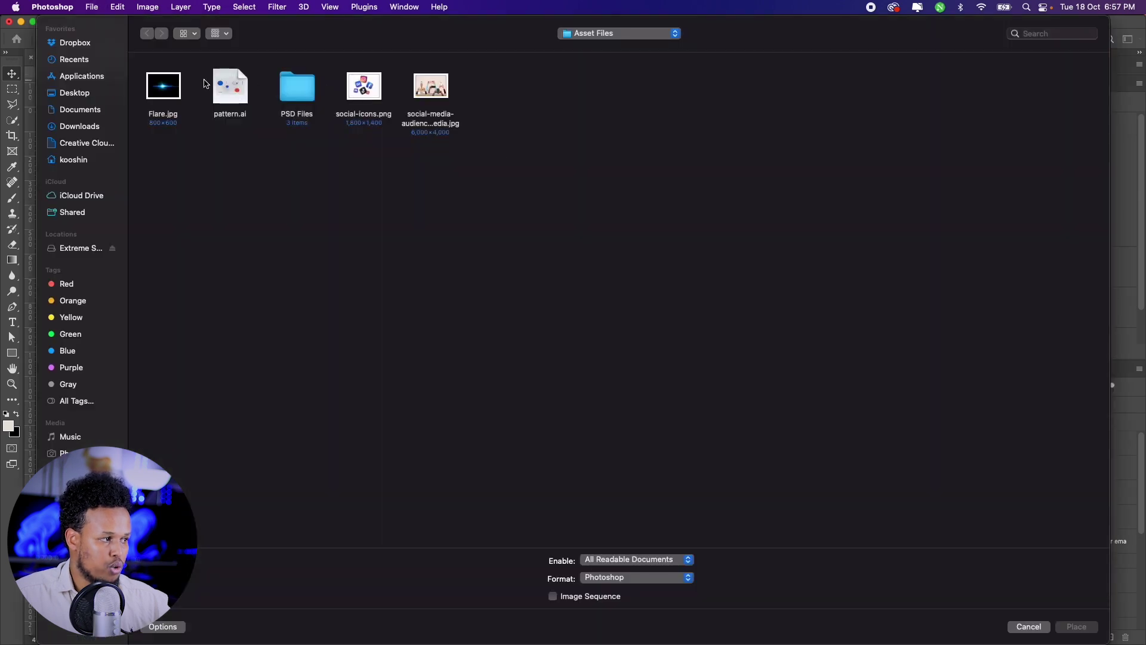
pyautogui.click(1077, 626)
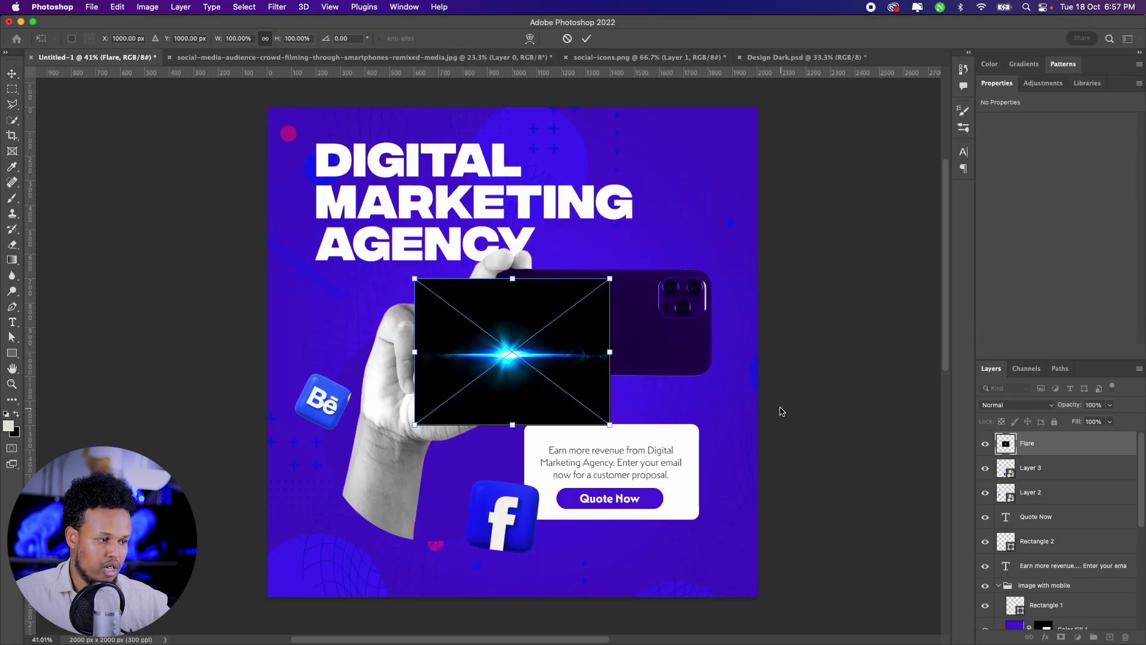
pyautogui.moveTo(502, 347); pyautogui.dragTo(658, 282)
pyautogui.press('Return')
# - Set the flare layer's blend mode to Lighten so its black disappears
pyautogui.press('z')
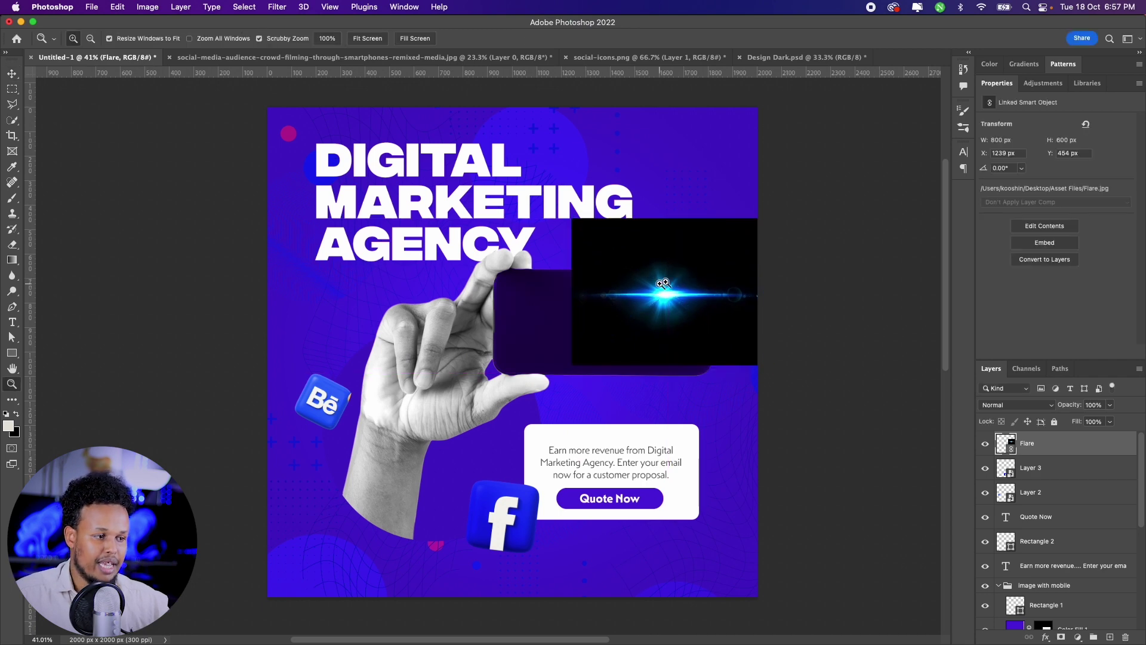
pyautogui.moveTo(659, 285); pyautogui.dragTo(708, 306)
pyautogui.press('v')
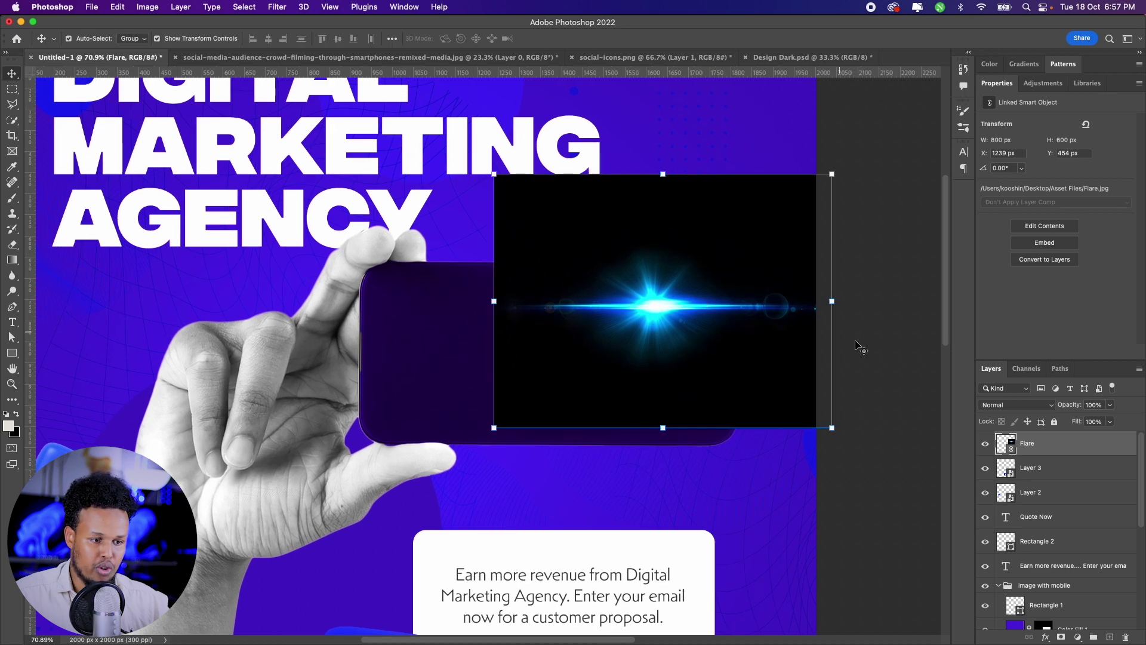
pyautogui.click(1003, 406)
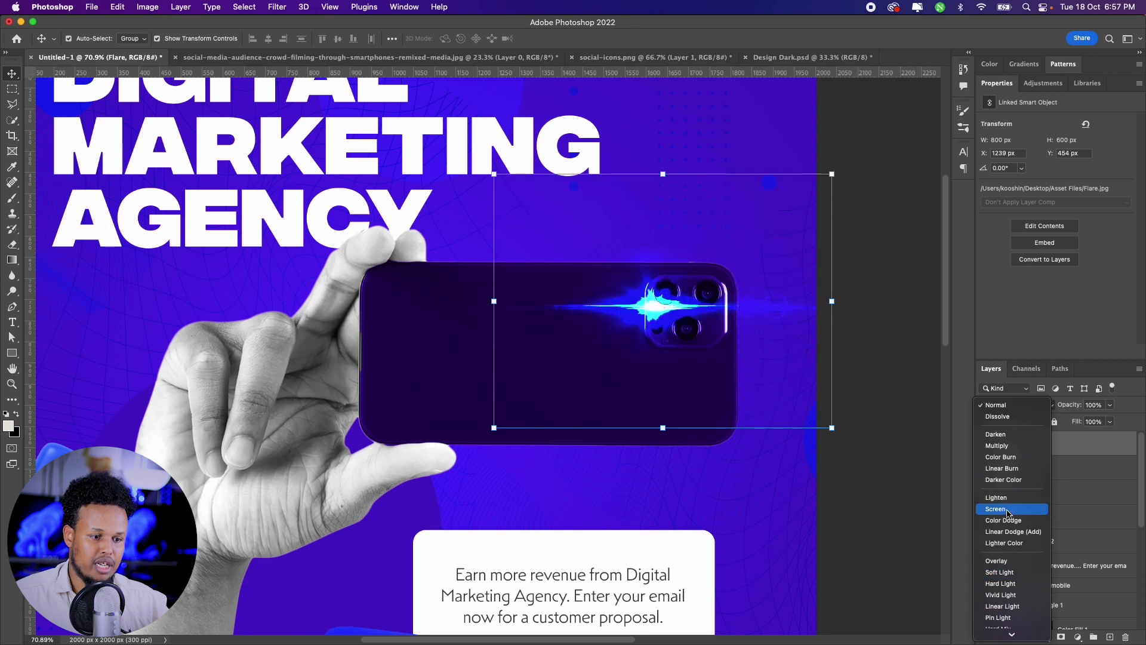
pyautogui.click(1007, 498)
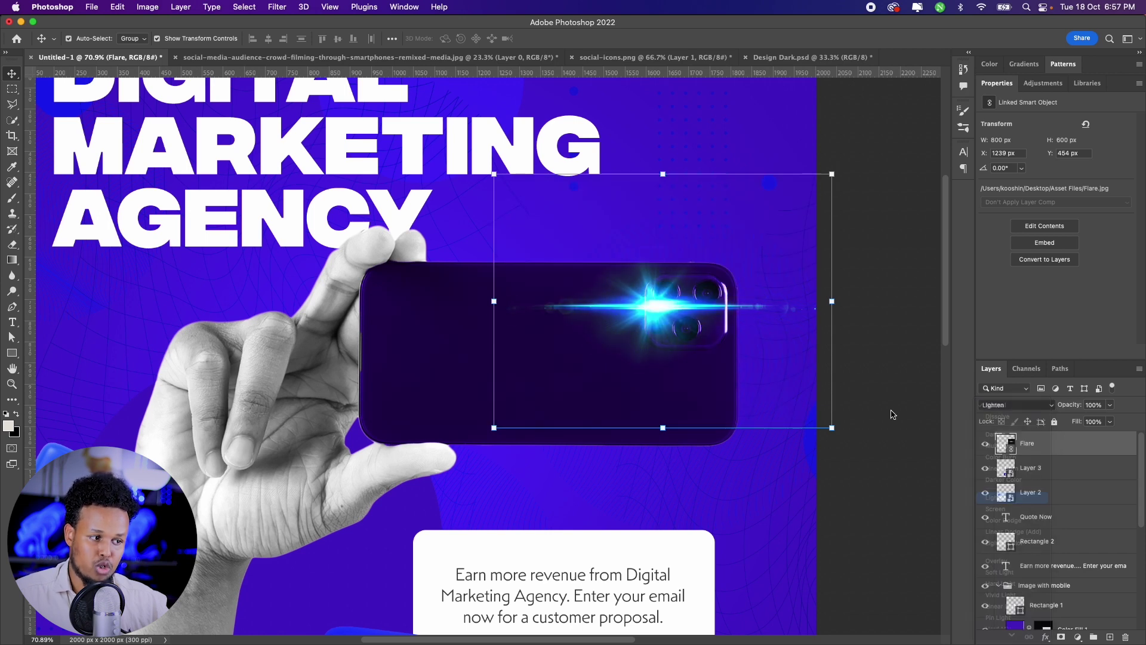
# - Scale the flare to about 89% and position it on the phone camera
pyautogui.hotkey('ctrl', 't')
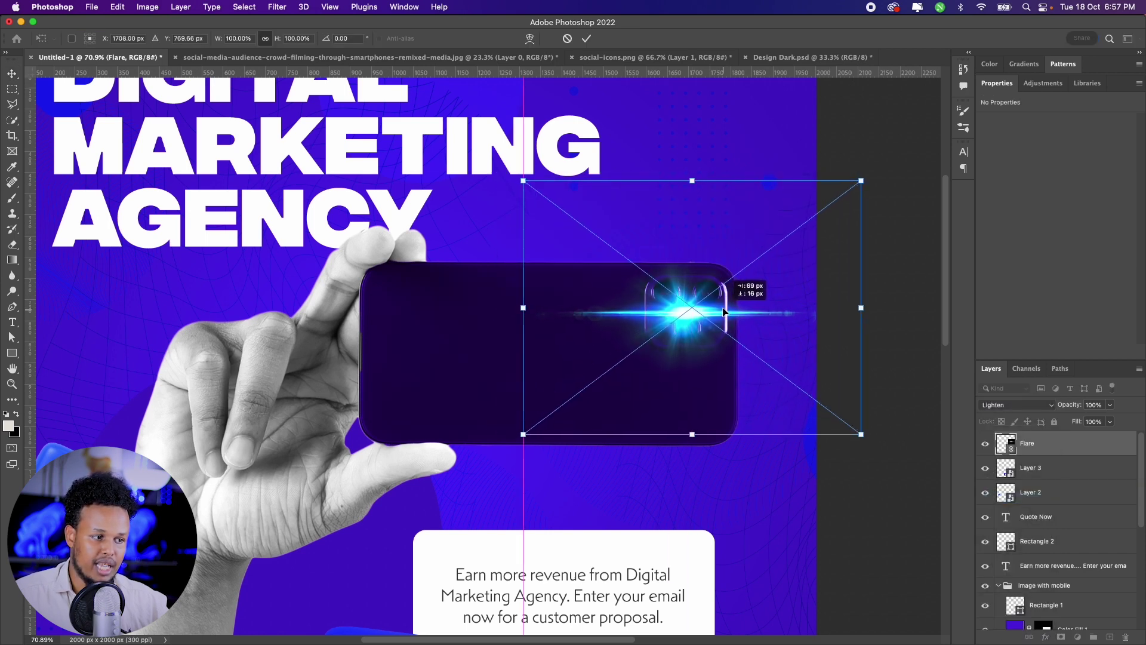
pyautogui.moveTo(700, 311); pyautogui.dragTo(733, 312)
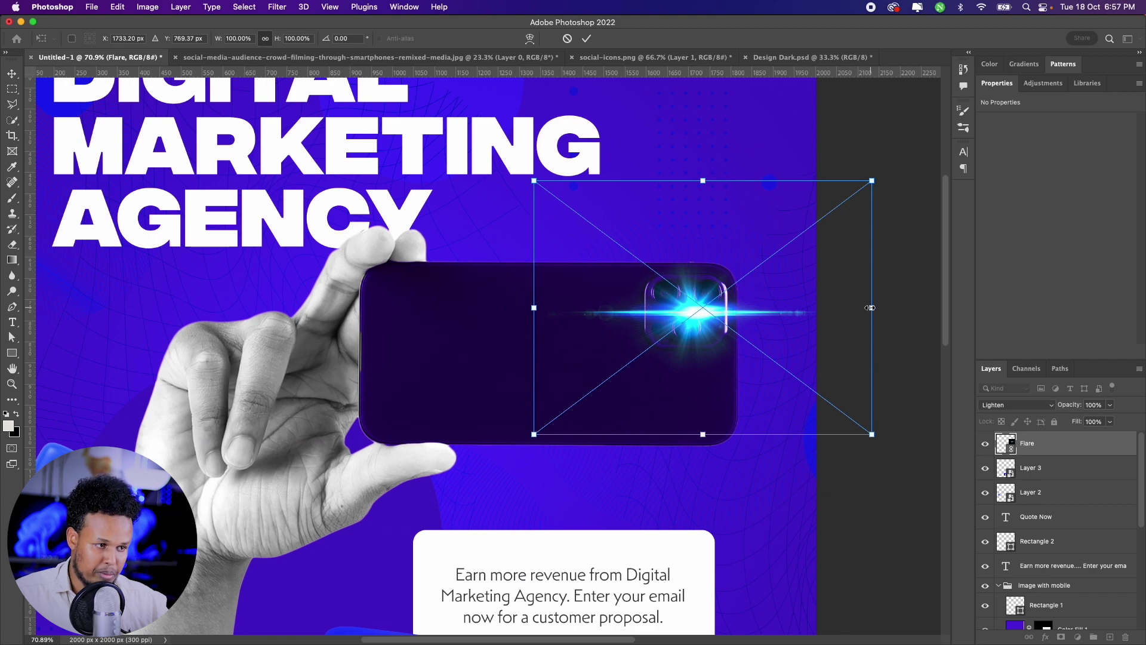
pyautogui.moveTo(870, 308); pyautogui.dragTo(851, 306)
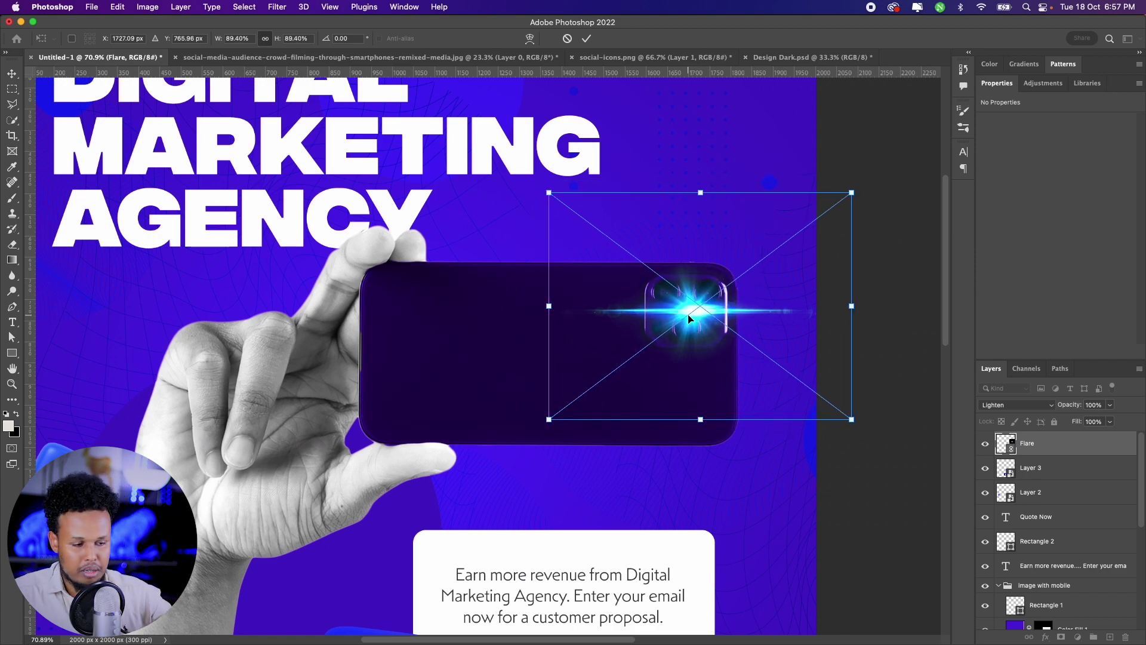
pyautogui.press('Return')
pyautogui.press('z')
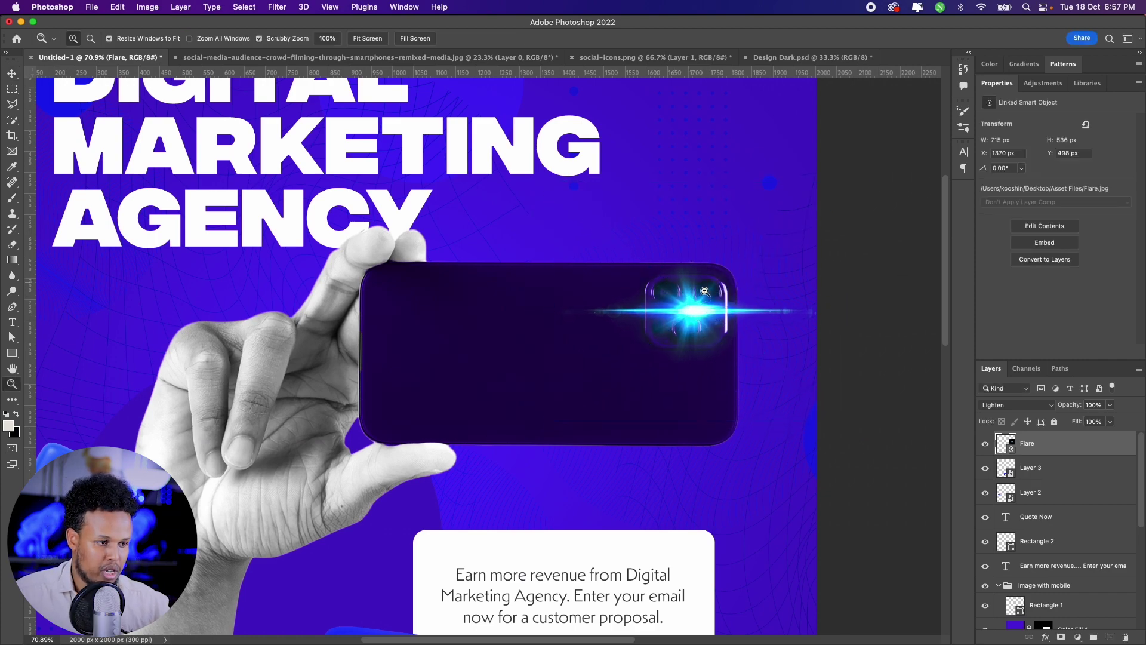
pyautogui.moveTo(687, 306); pyautogui.dragTo(712, 301)
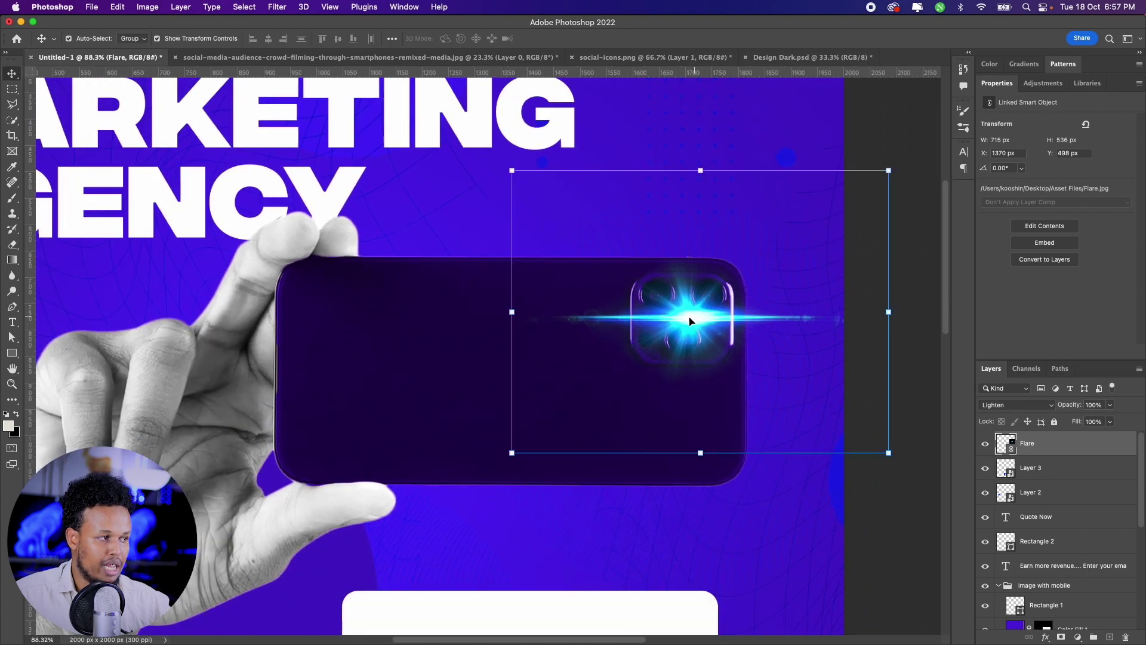
pyautogui.click(278, 7)
pyautogui.moveTo(281, 160)
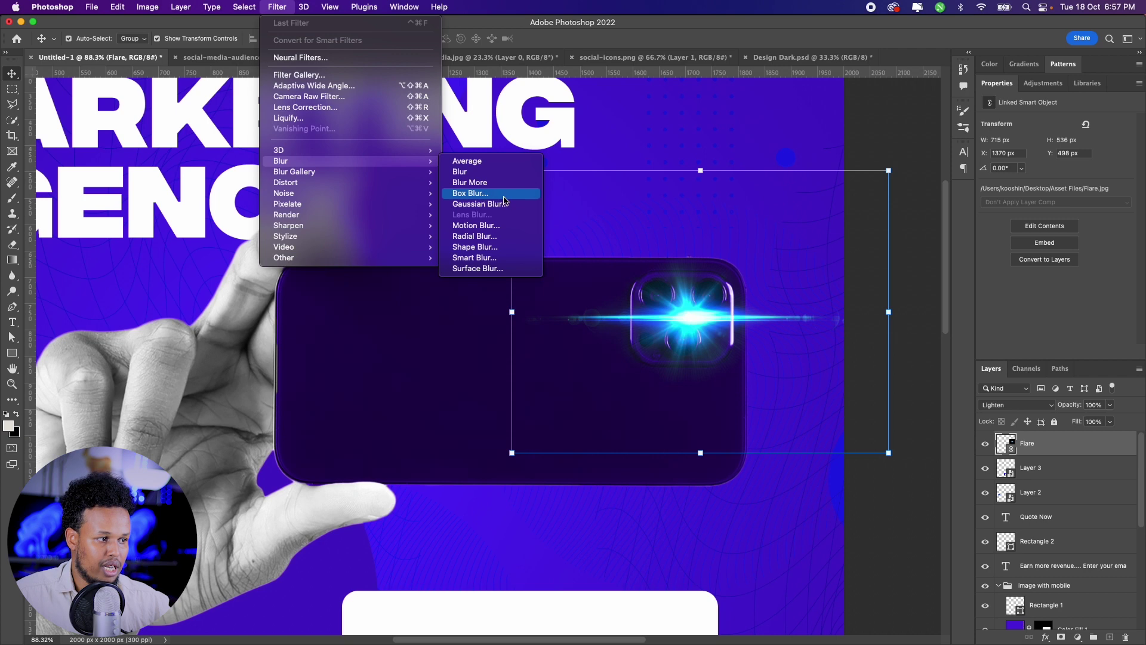
# - Apply a Motion Blur with angle 0 and distance 151 px to the flare
pyautogui.click(485, 225)
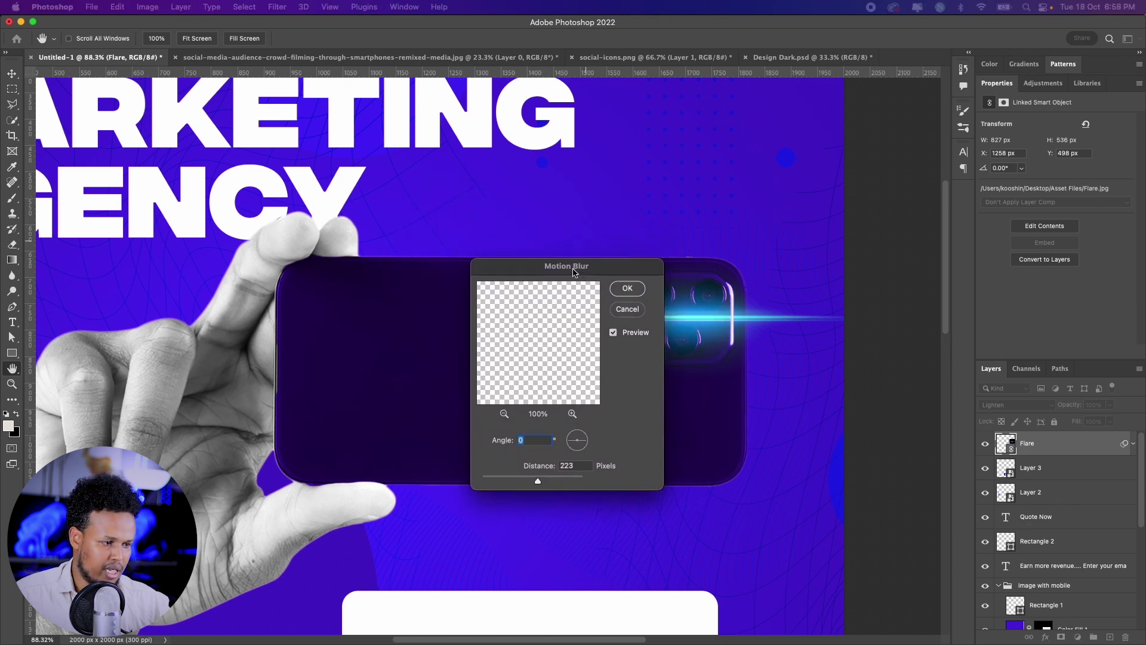
pyautogui.moveTo(465, 474); pyautogui.dragTo(456, 472)
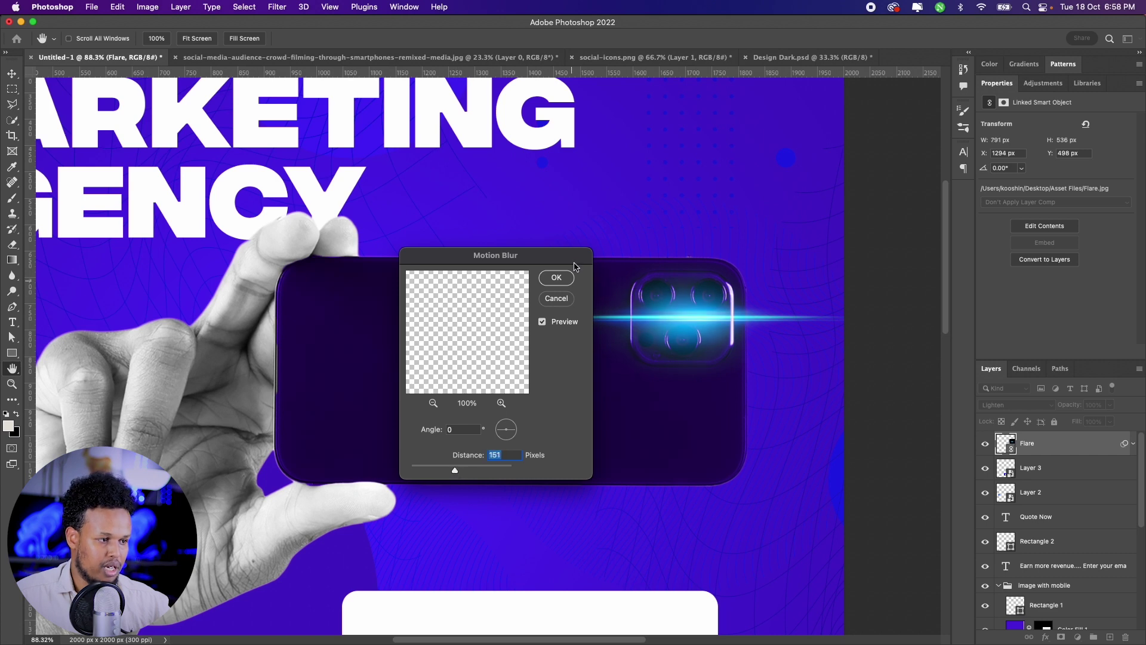
pyautogui.click(557, 278)
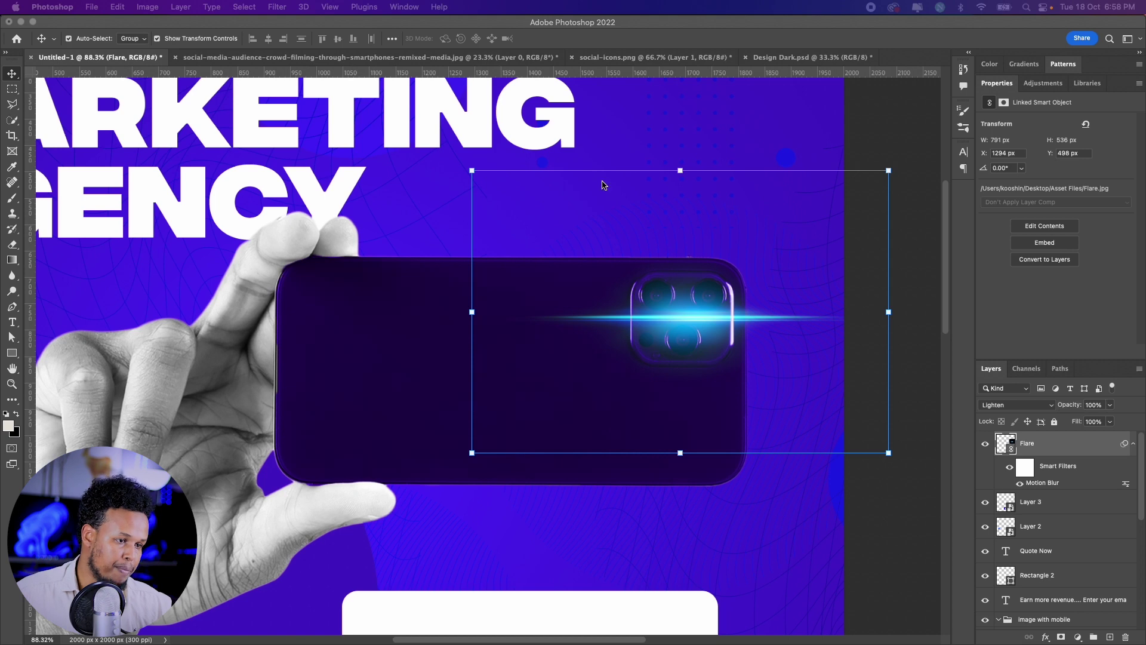
# - Shrink the blurred flare to about 75% and place it on the camera lenses
pyautogui.moveTo(886, 315); pyautogui.dragTo(827, 312)
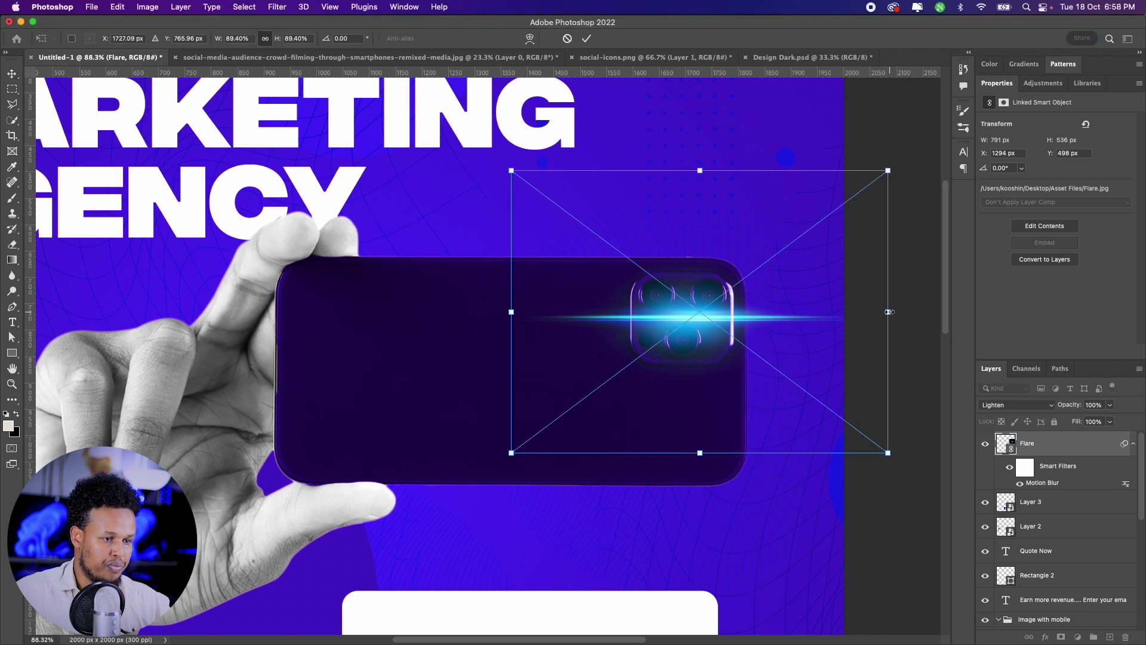
pyautogui.moveTo(616, 308); pyautogui.dragTo(635, 313)
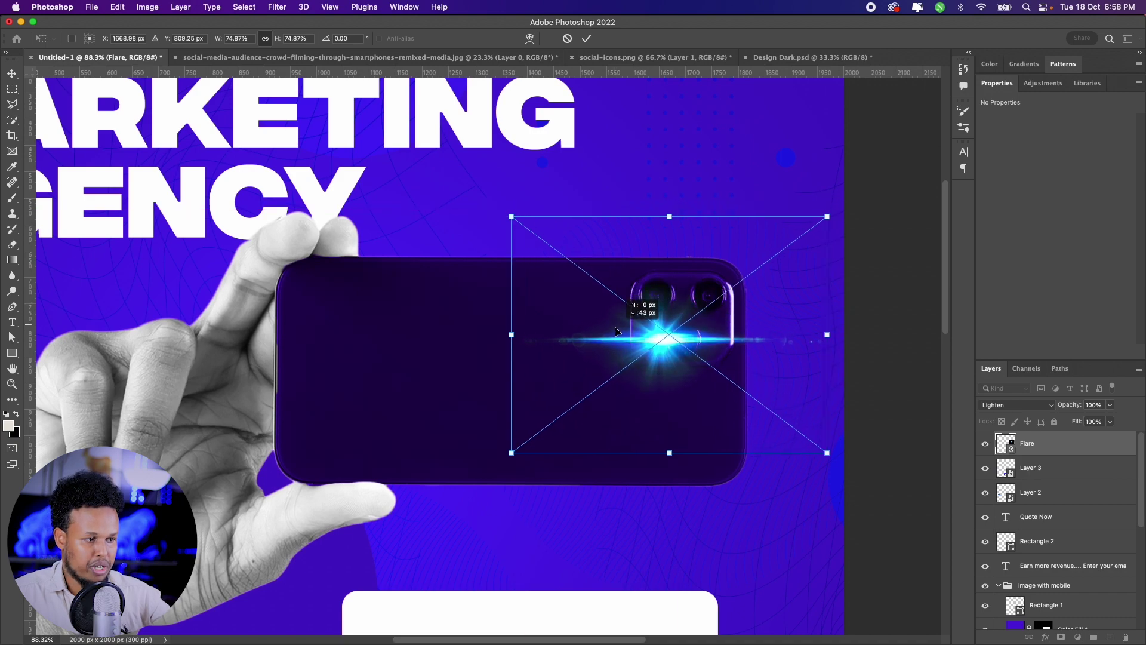
pyautogui.press('Return')
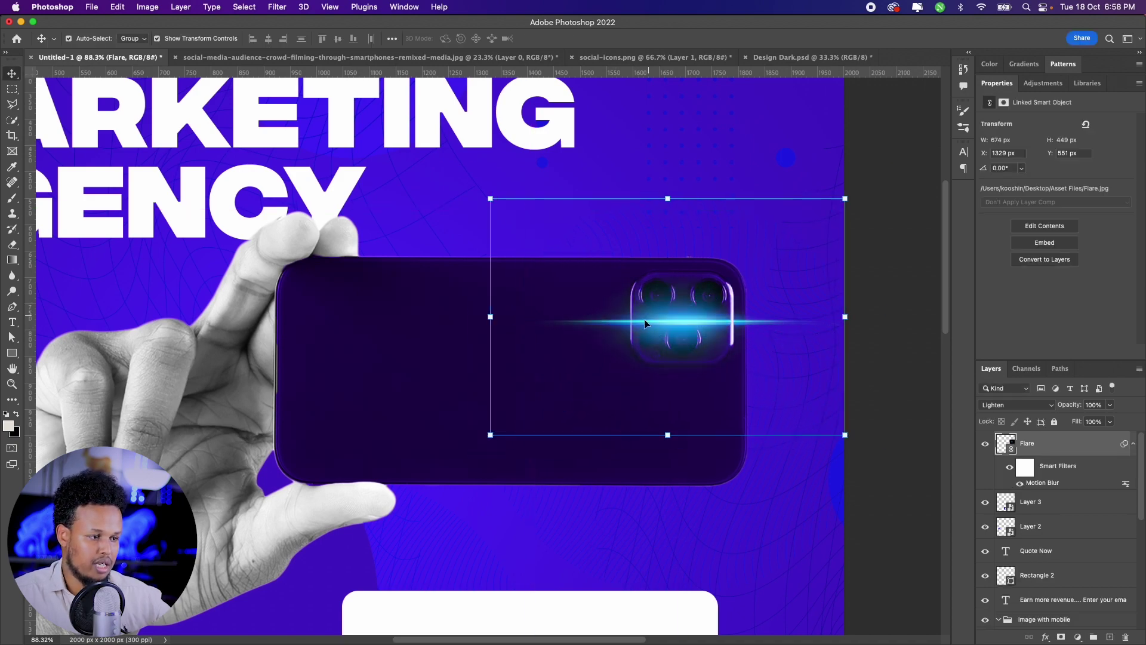
pyautogui.press('z')
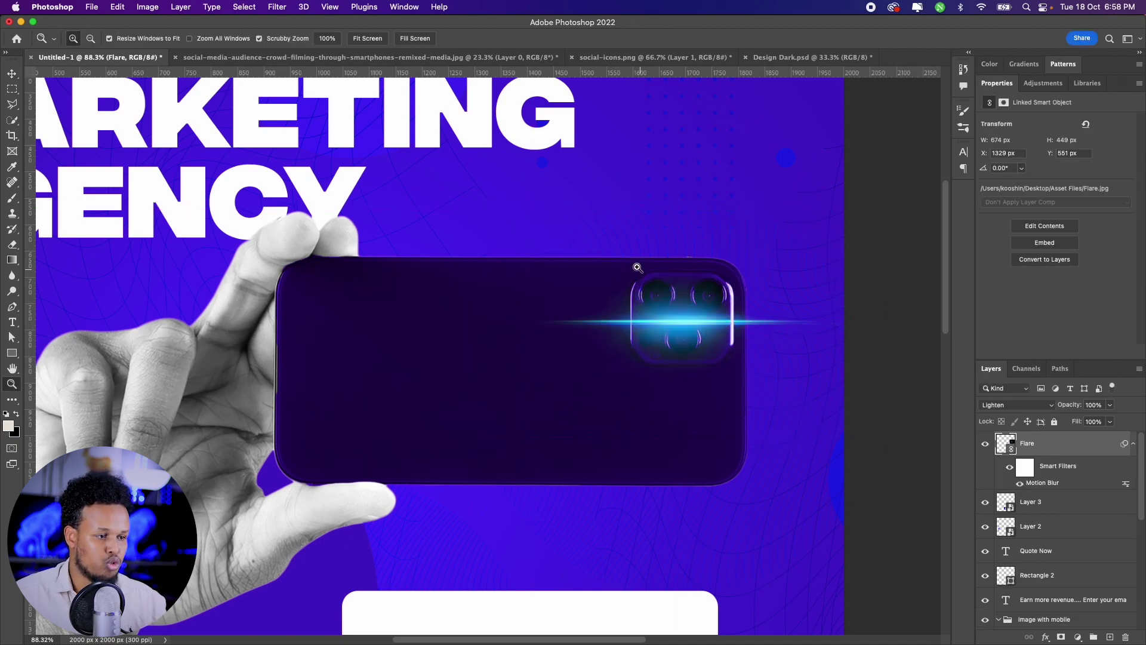
pyautogui.moveTo(637, 267); pyautogui.dragTo(601, 263)
pyautogui.press('v')
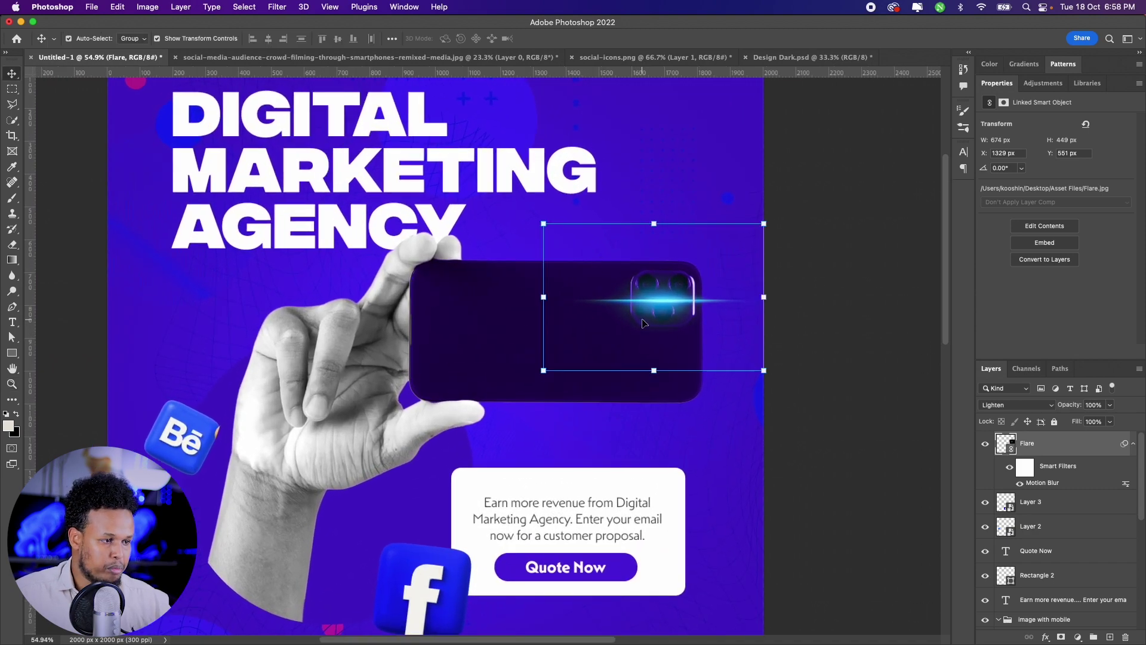
# - Narrow the flare streak from its left side and view the full poster
pyautogui.moveTo(544, 297)
pyautogui.mouseDown()
pyautogui.moveTo(575, 297)
pyautogui.moveTo(531, 297)
pyautogui.moveTo(621, 297)
pyautogui.mouseUp()
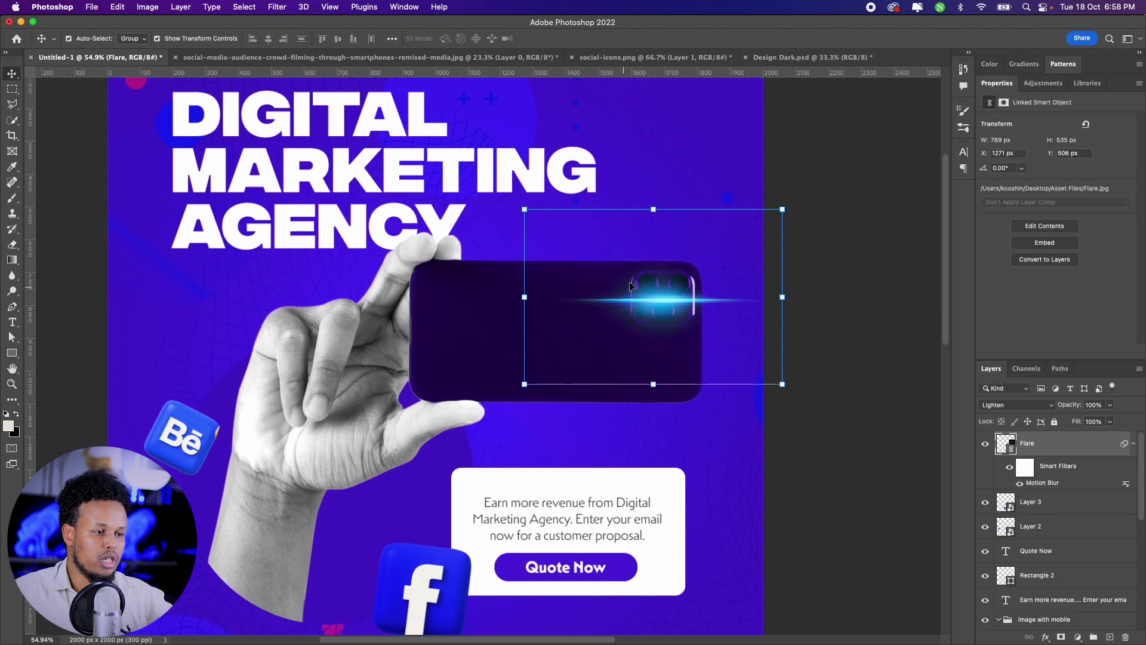
pyautogui.press('Return')
pyautogui.press('z')
pyautogui.moveTo(519, 307); pyautogui.dragTo(487, 328)
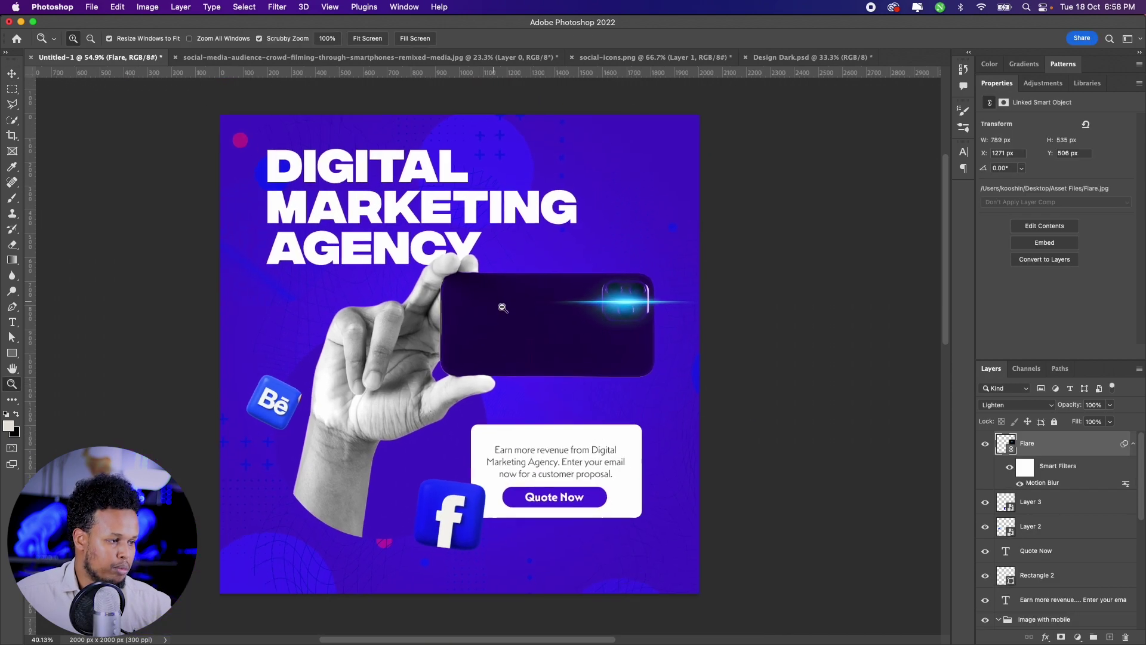
pyautogui.press('v')
pyautogui.click(328, 466)
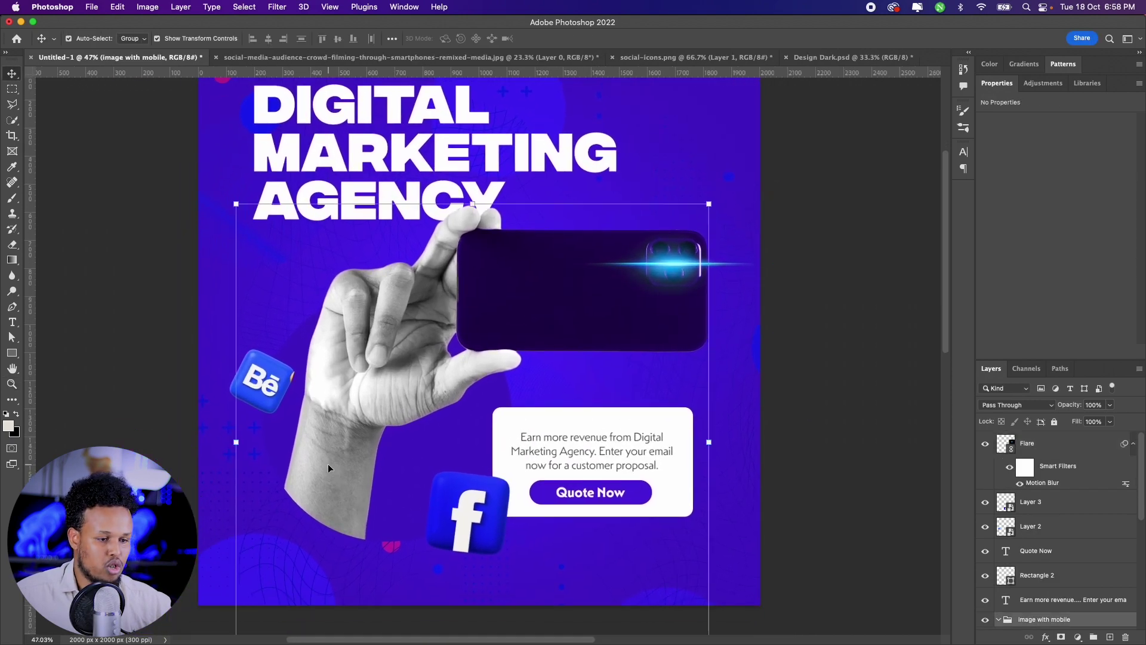
# - Duplicate Ellipse 1, shrink the original to 730 px, and clip it into the hand group
pyautogui.scroll(-1, 1110, 543)
pyautogui.scroll(-2, 1098, 552)
pyautogui.scroll(-1, 1087, 564)
pyautogui.scroll(-1, 1074, 576)
pyautogui.click(1068, 580)
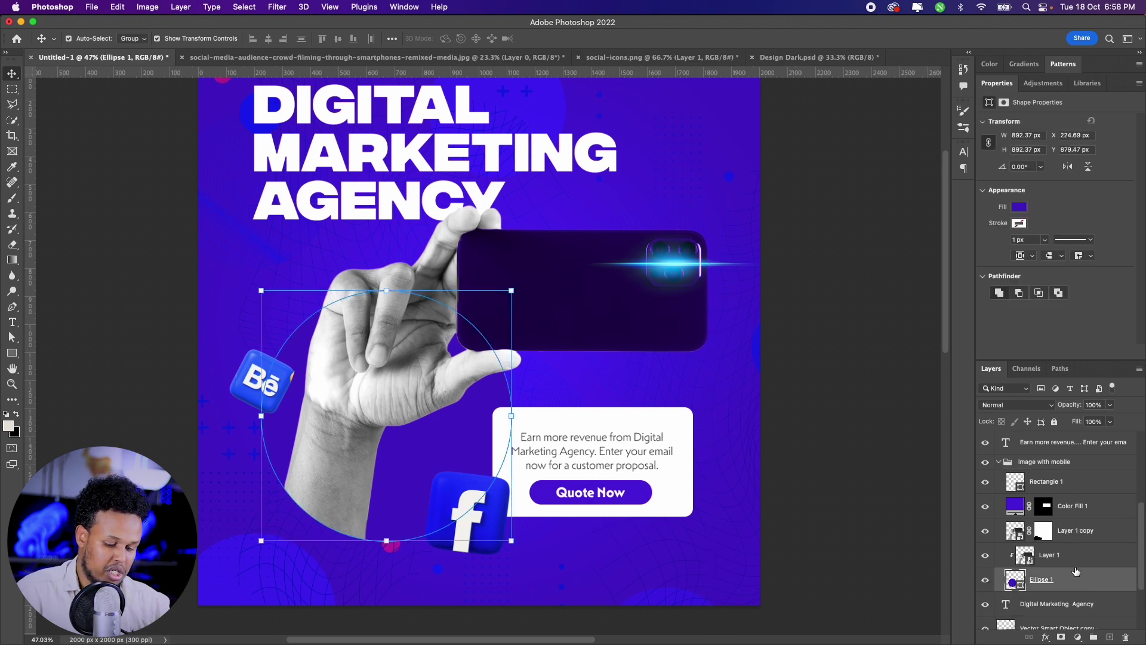
pyautogui.hotkey('ctrl', 'j')
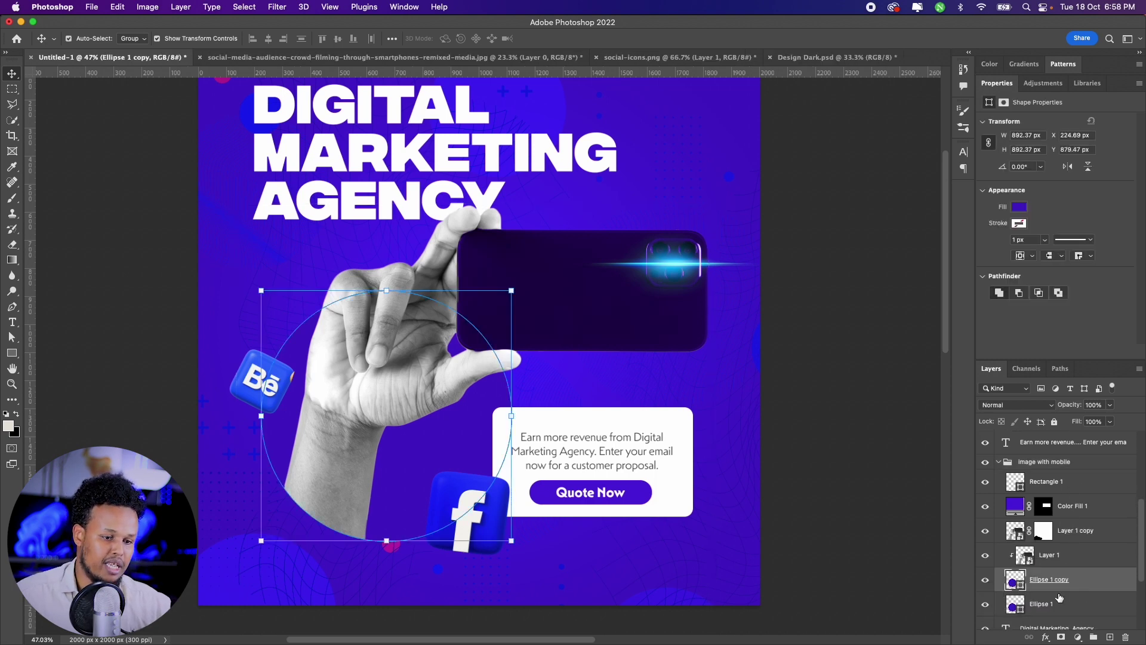
pyautogui.click(1057, 601)
pyautogui.hotkey('ctrl', 't')
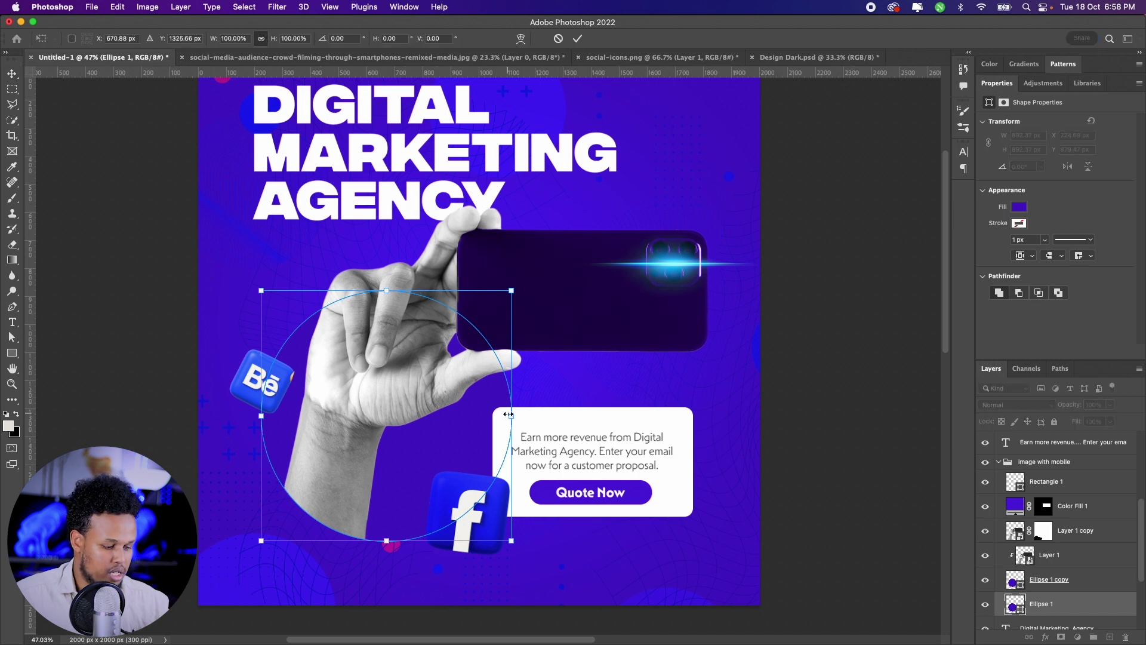
pyautogui.moveTo(510, 414); pyautogui.dragTo(485, 413)
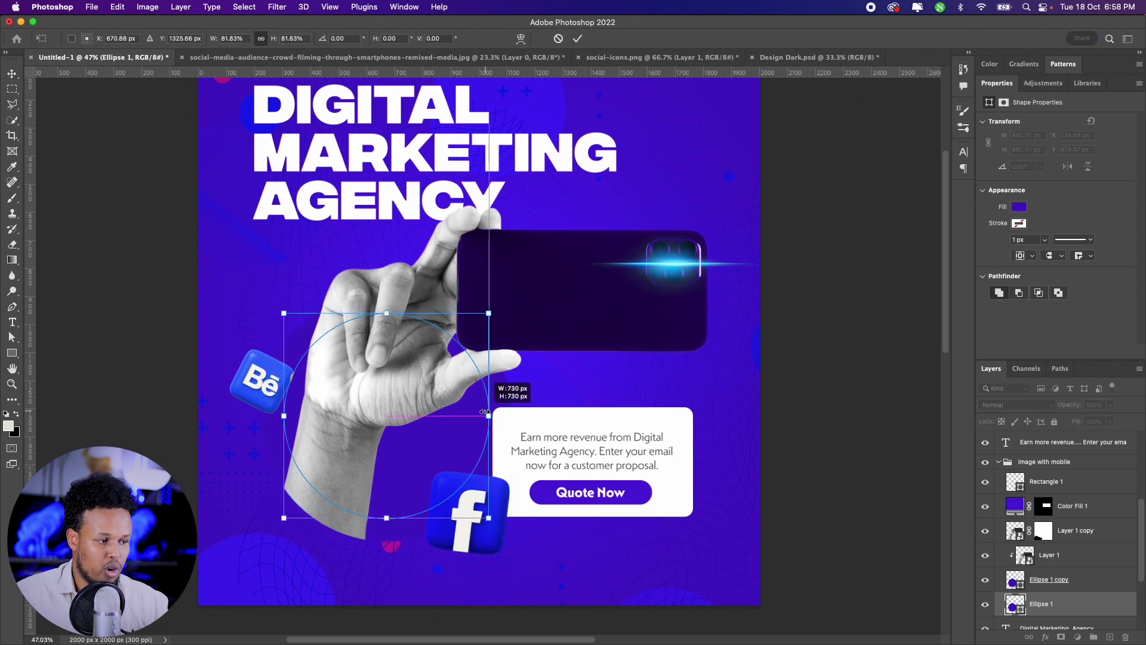
pyautogui.press('Return')
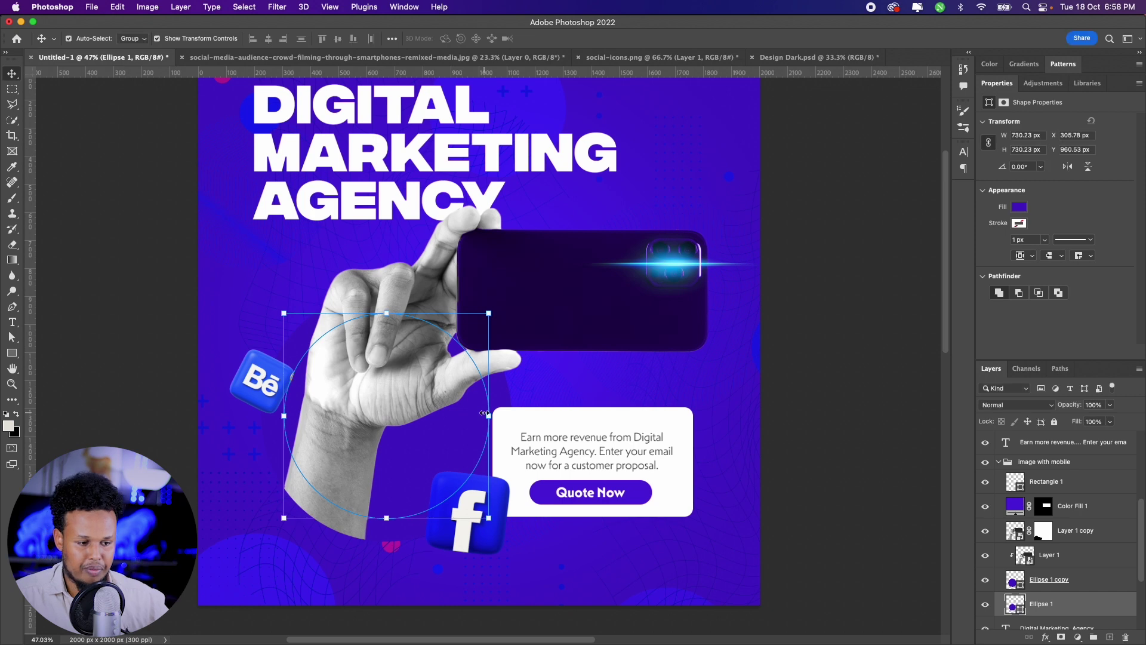
pyautogui.moveTo(1042, 594); pyautogui.dragTo(1064, 566)
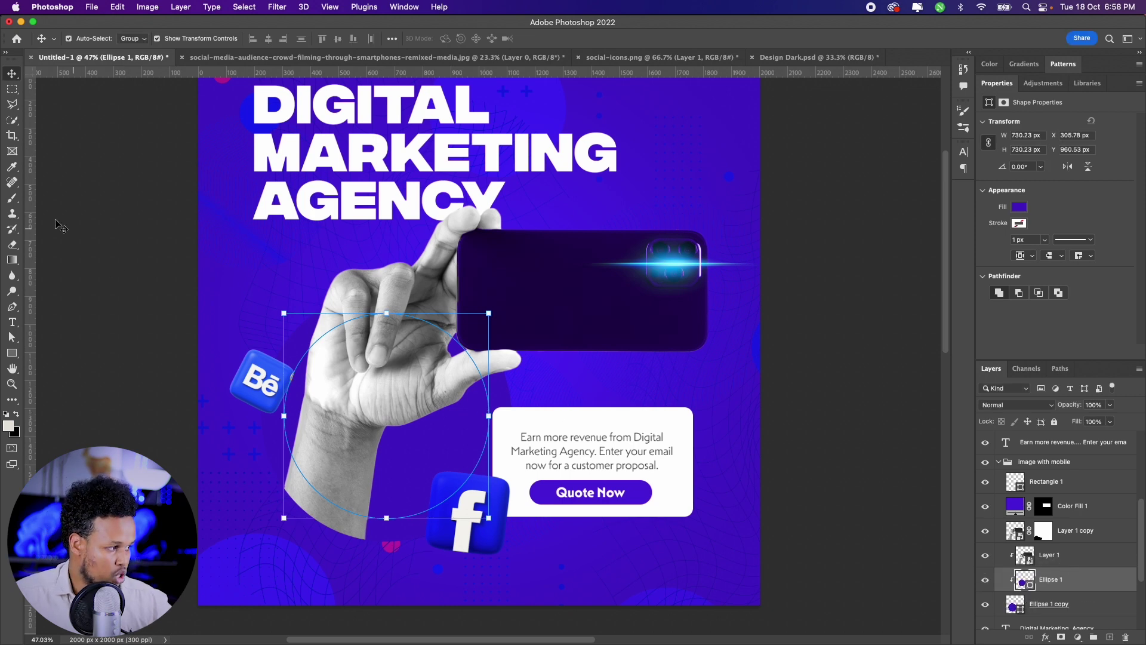
# - Add Integral CF path text 'GRAPHIC DESIGN COURSE IN DIGITAL MARKETING S' around the circle
pyautogui.press('t')
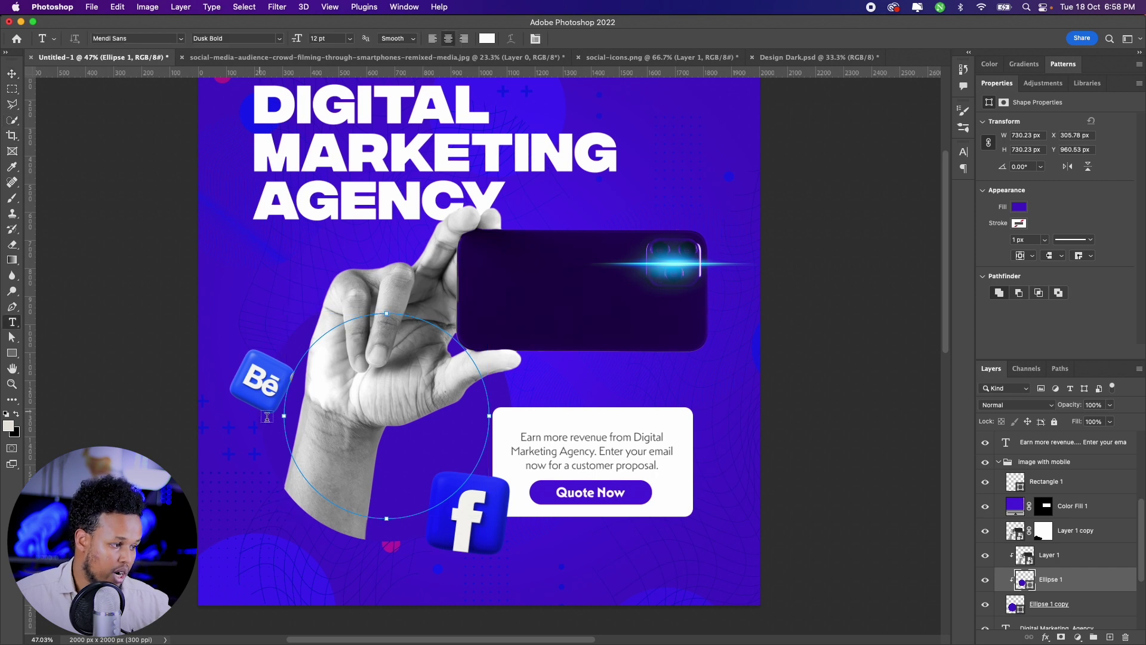
pyautogui.click(283, 414)
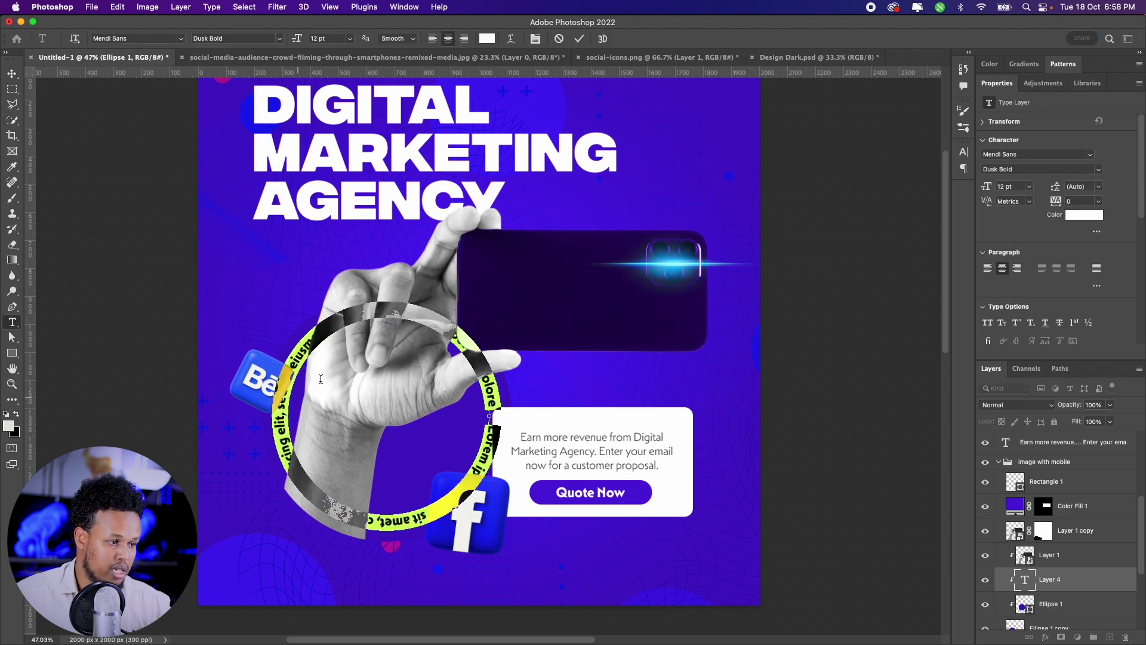
pyautogui.click(140, 38)
pyautogui.write('Integral CF')
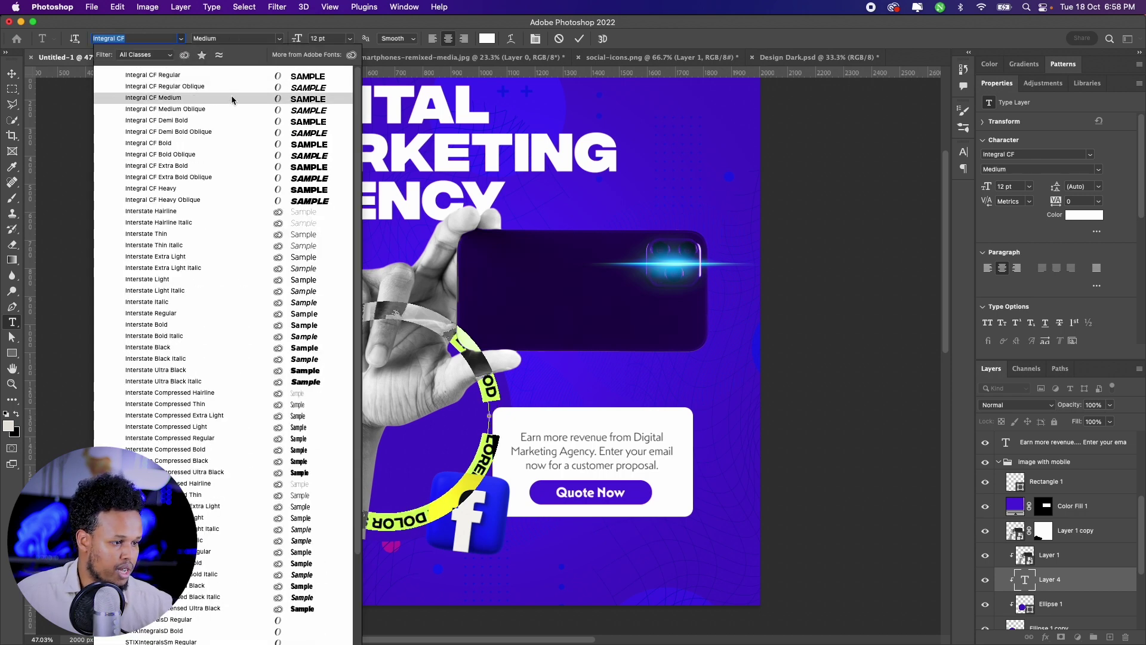
pyautogui.click(231, 95)
pyautogui.write('GRAPHIC DESIGN COURSE IN DIGITAL MAR')
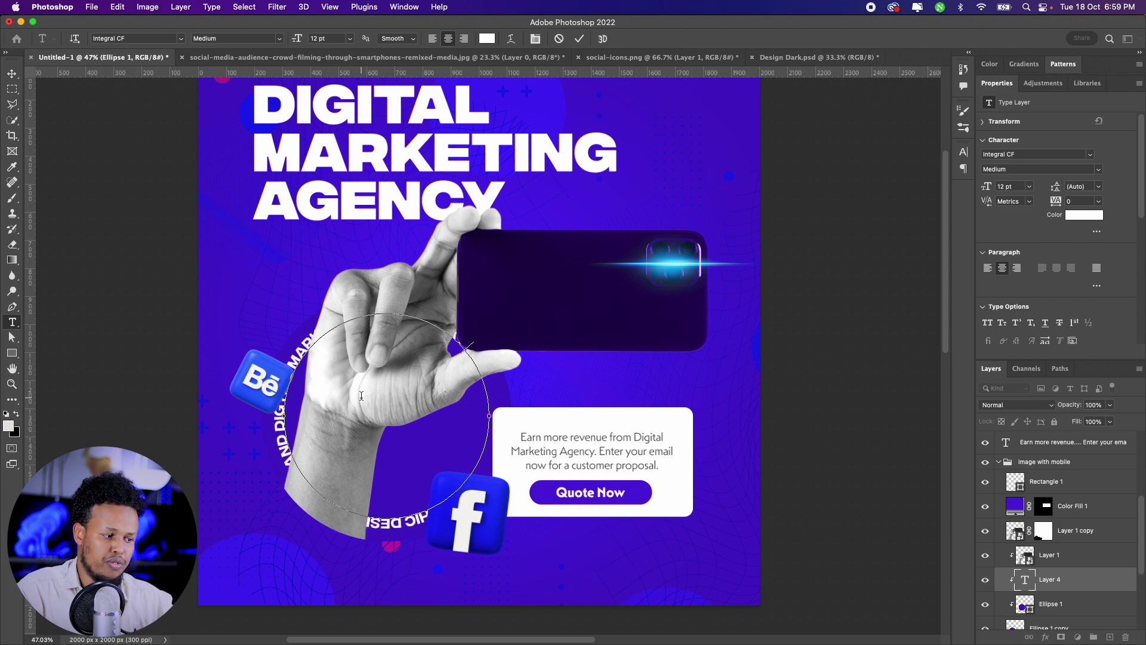
pyautogui.write('KETING S')
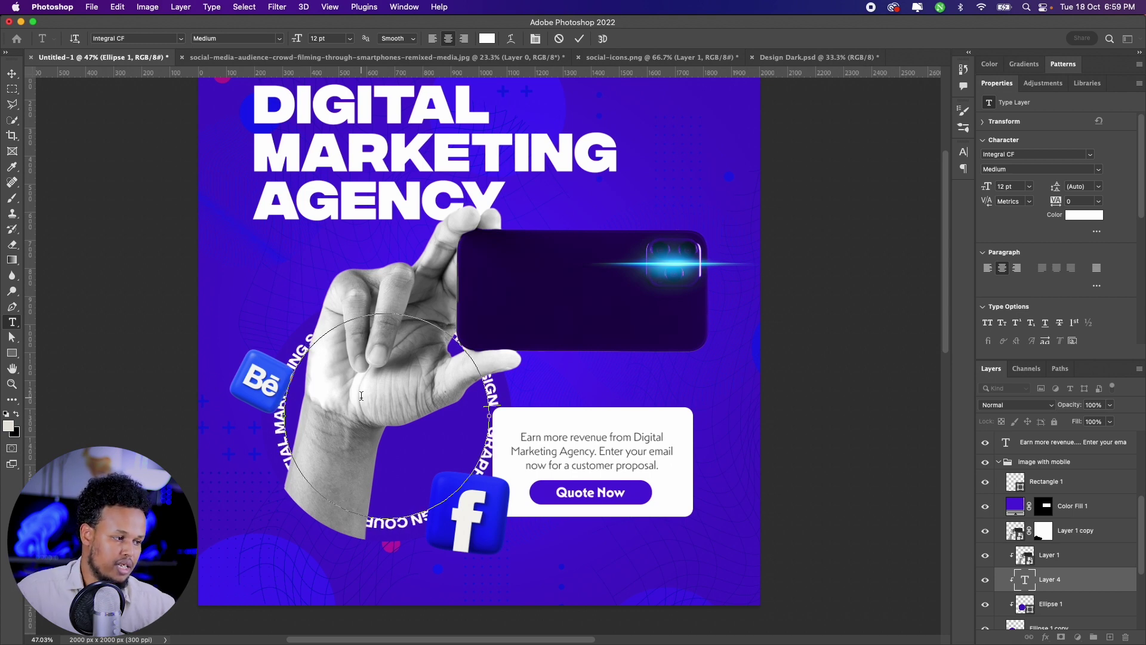
pyautogui.hotkey('ctrl', 'Return')
# - Scale the circular text to about 90% and zoom out to view the poster
pyautogui.hotkey('ctrl', 't')
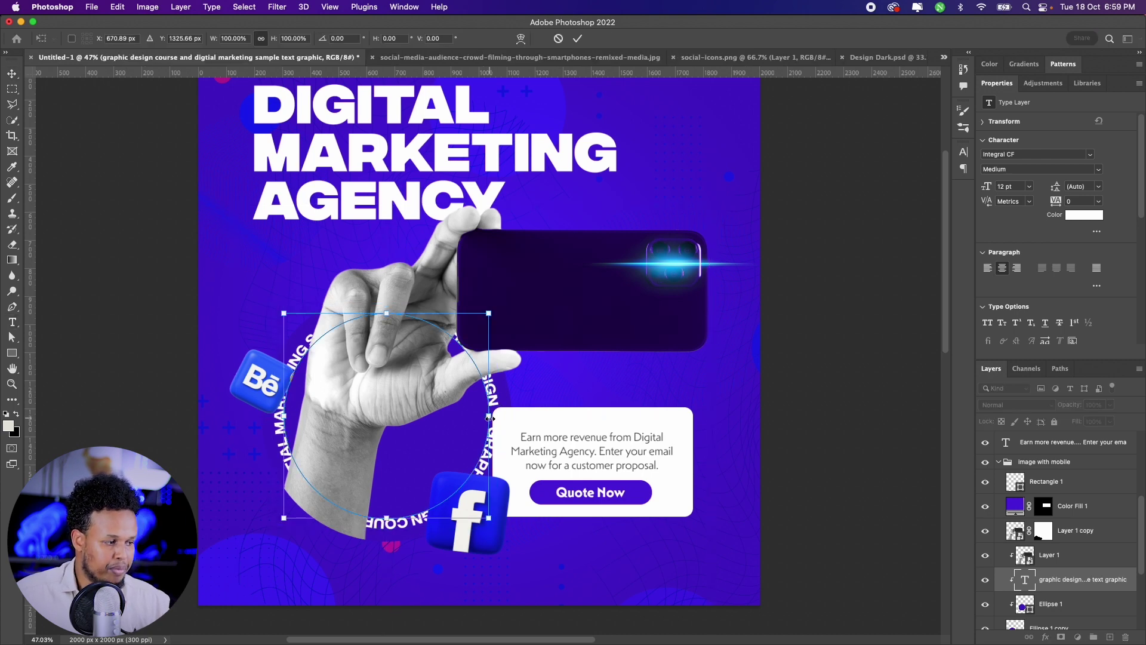
pyautogui.moveTo(490, 419); pyautogui.dragTo(480, 421)
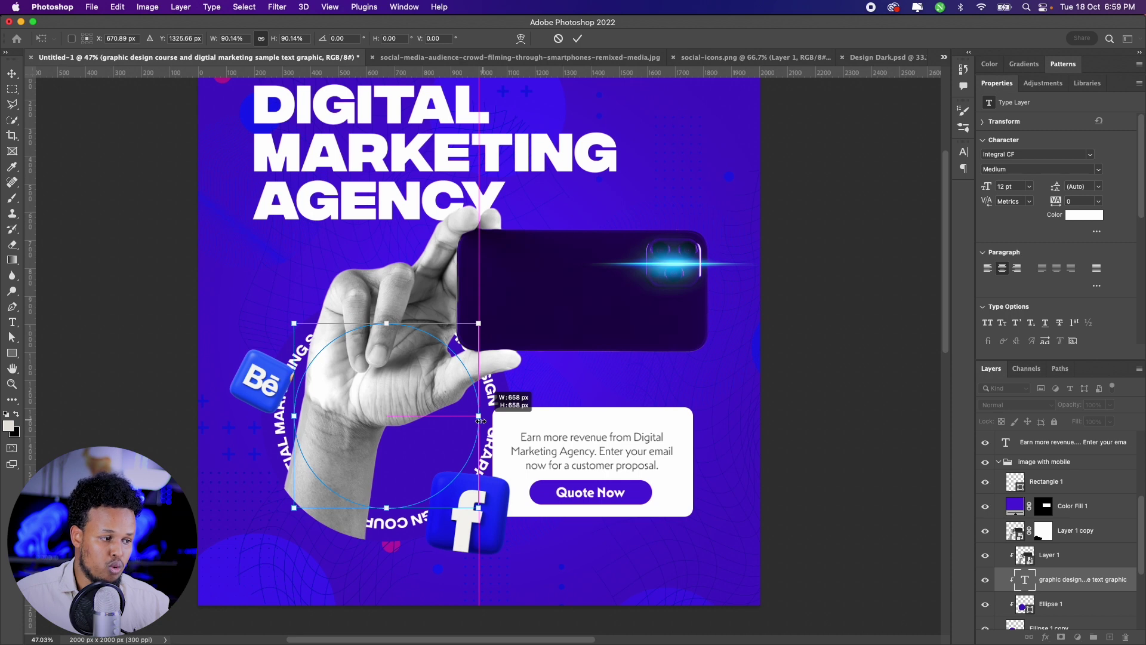
pyautogui.press('Return')
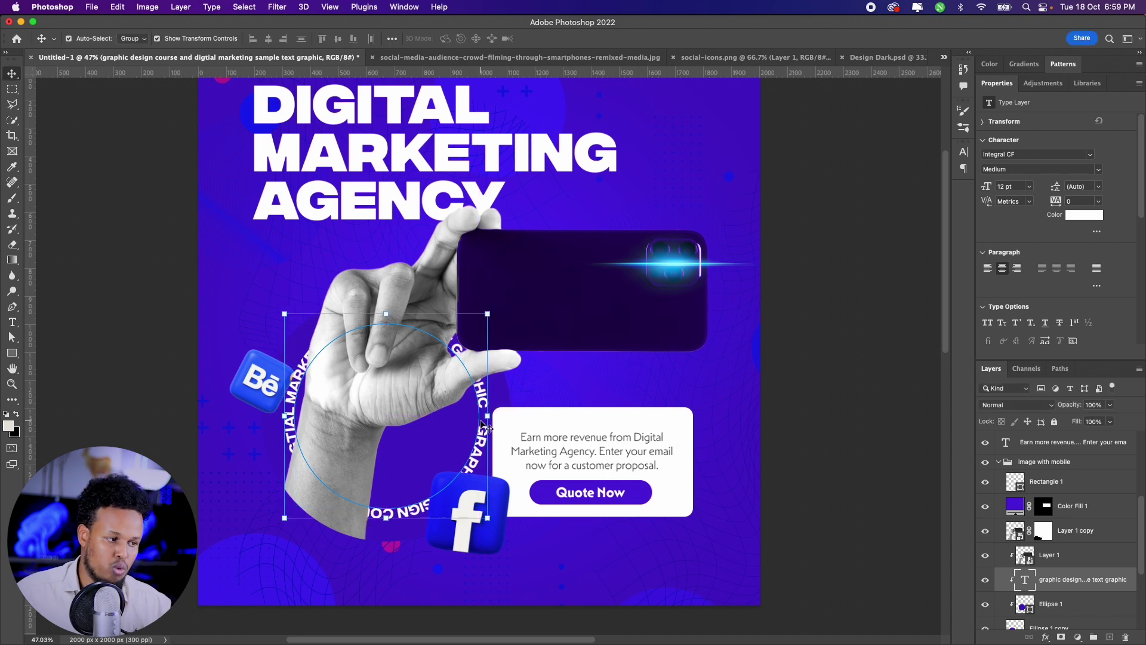
pyautogui.click(782, 338)
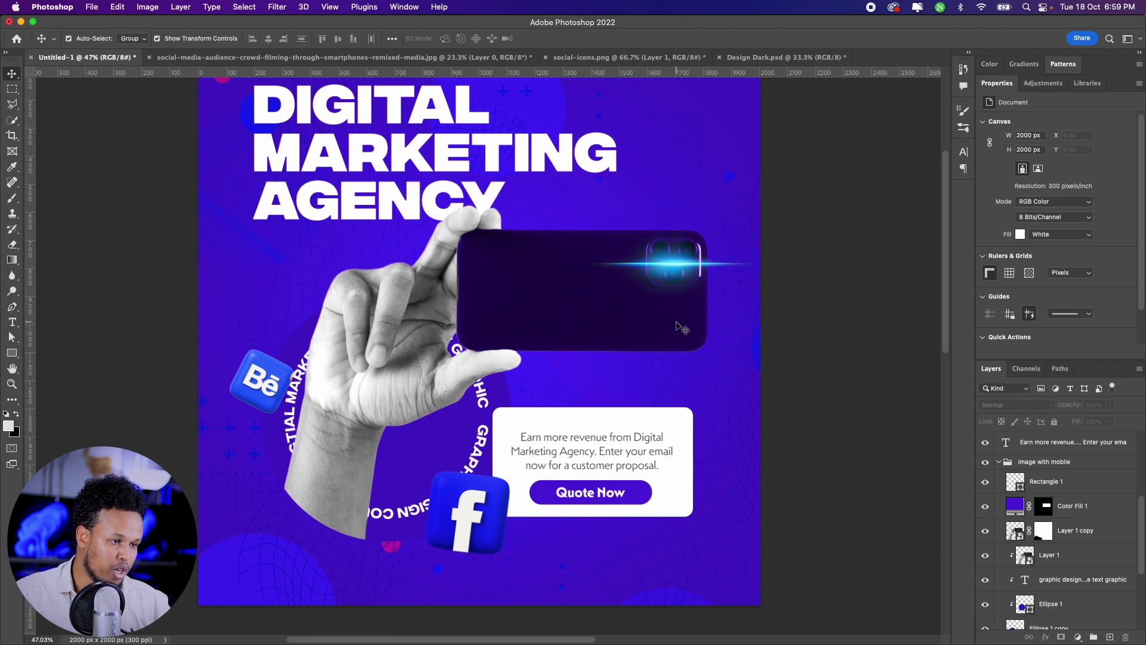
pyautogui.press('z')
pyautogui.keyDown('alt'); pyautogui.click(604, 287); pyautogui.keyUp('alt')
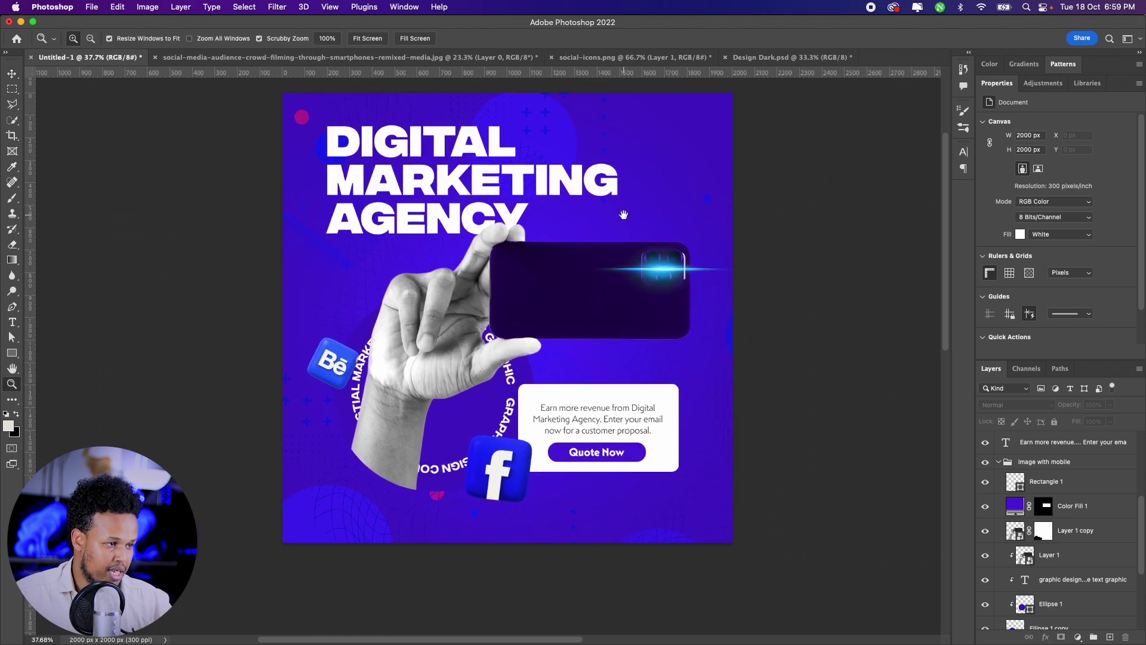
# - Create a new layer and set up a Pen shape with a purple stroke about 24 px
pyautogui.moveTo(624, 214); pyautogui.dragTo(592, 245)
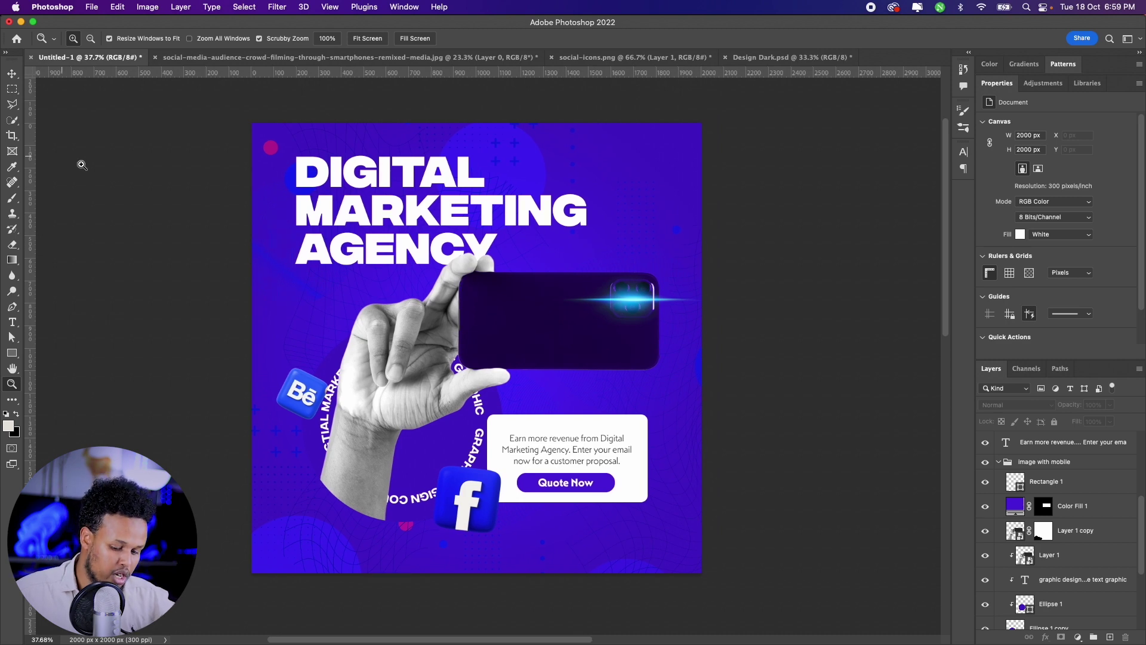
pyautogui.press('p')
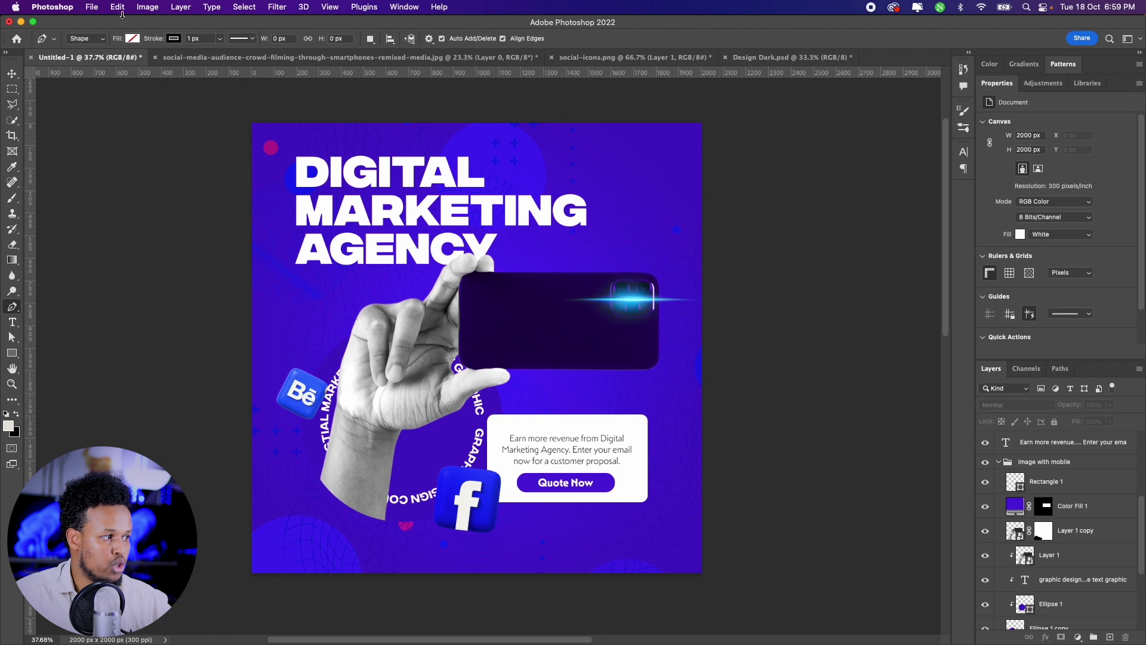
pyautogui.scroll(3, 1086, 566)
pyautogui.scroll(2, 1067, 595)
pyautogui.scroll(-10, 1072, 545)
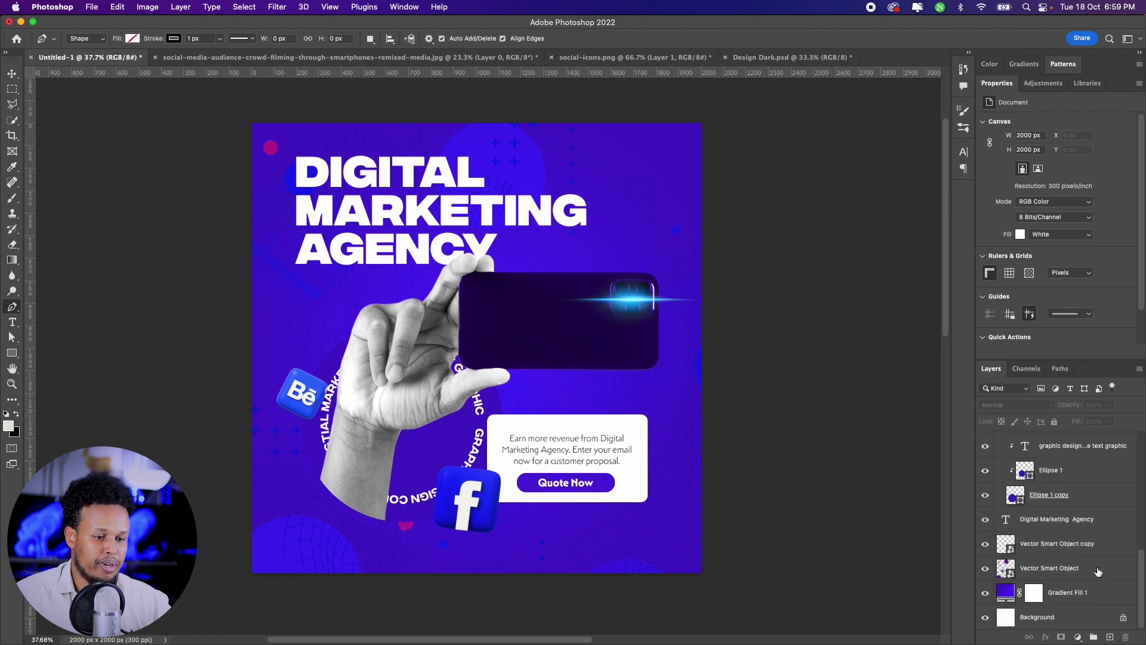
pyautogui.hotkey('ctrl', 'shift', 'alt', 'n')
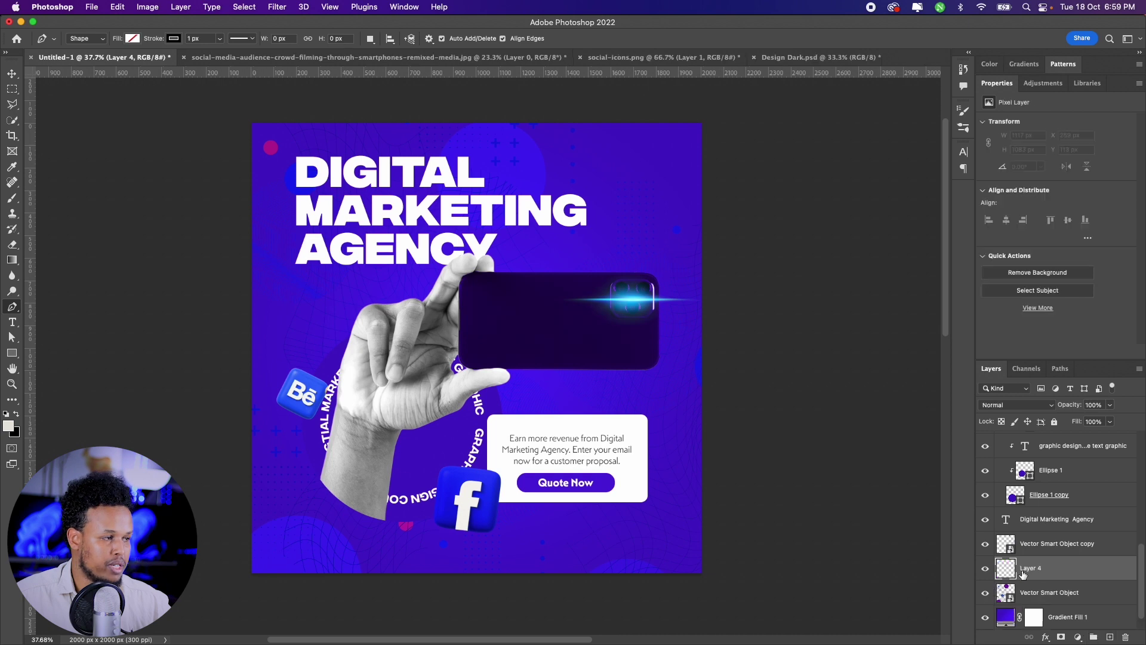
pyautogui.click(173, 39)
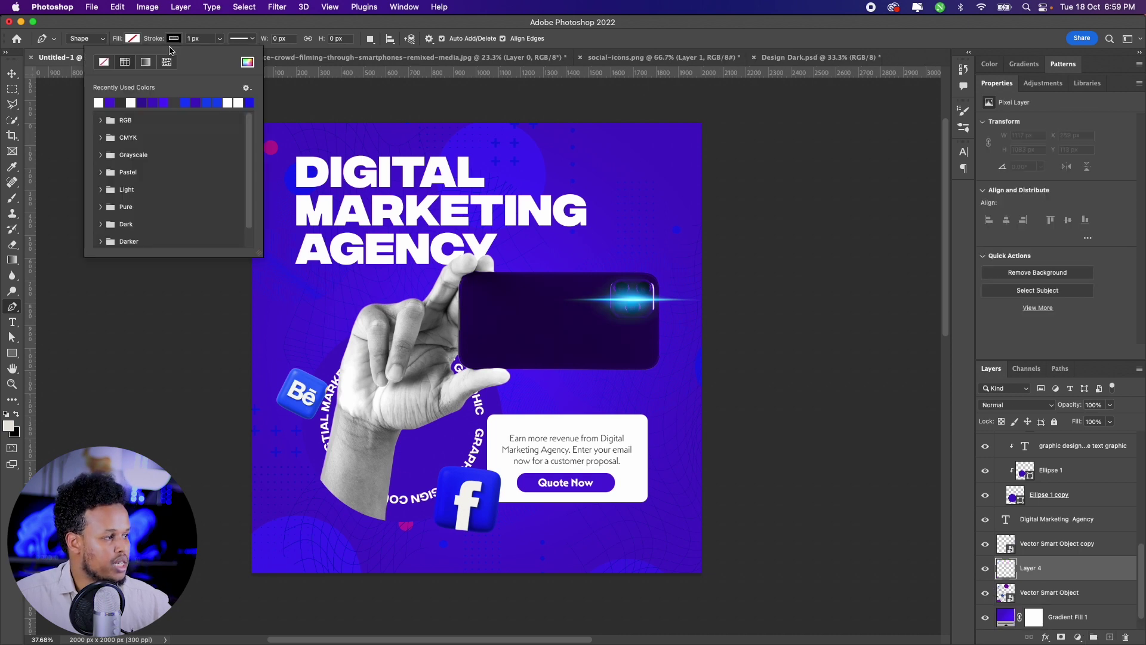
pyautogui.click(111, 102)
pyautogui.click(202, 31)
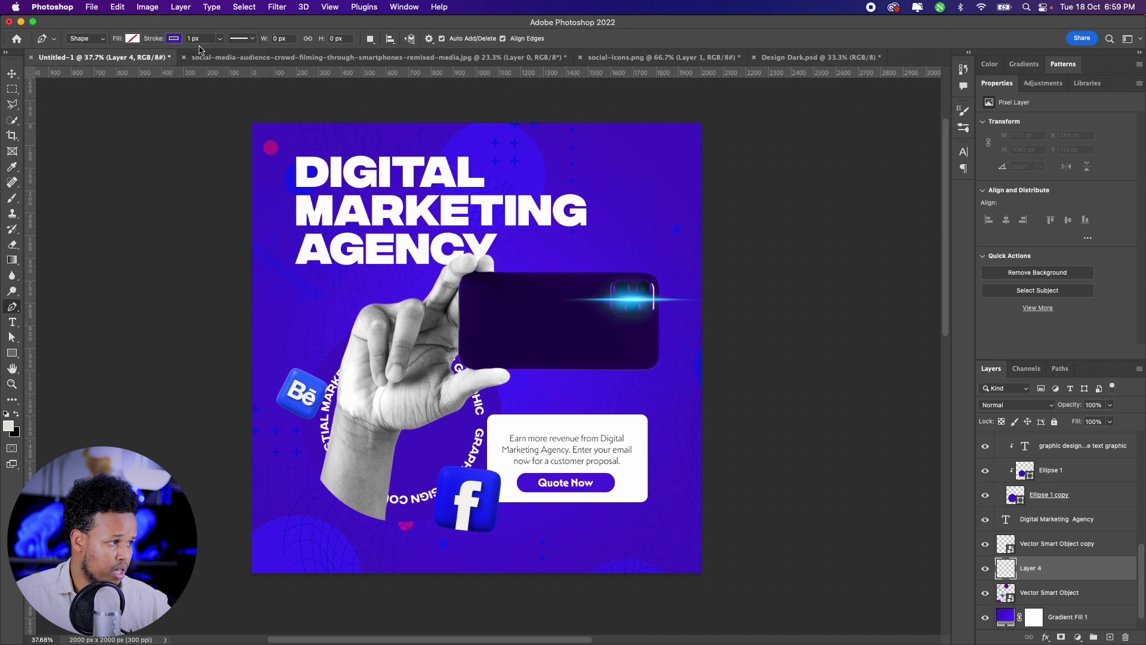
pyautogui.click(219, 40)
pyautogui.moveTo(214, 53); pyautogui.dragTo(224, 53)
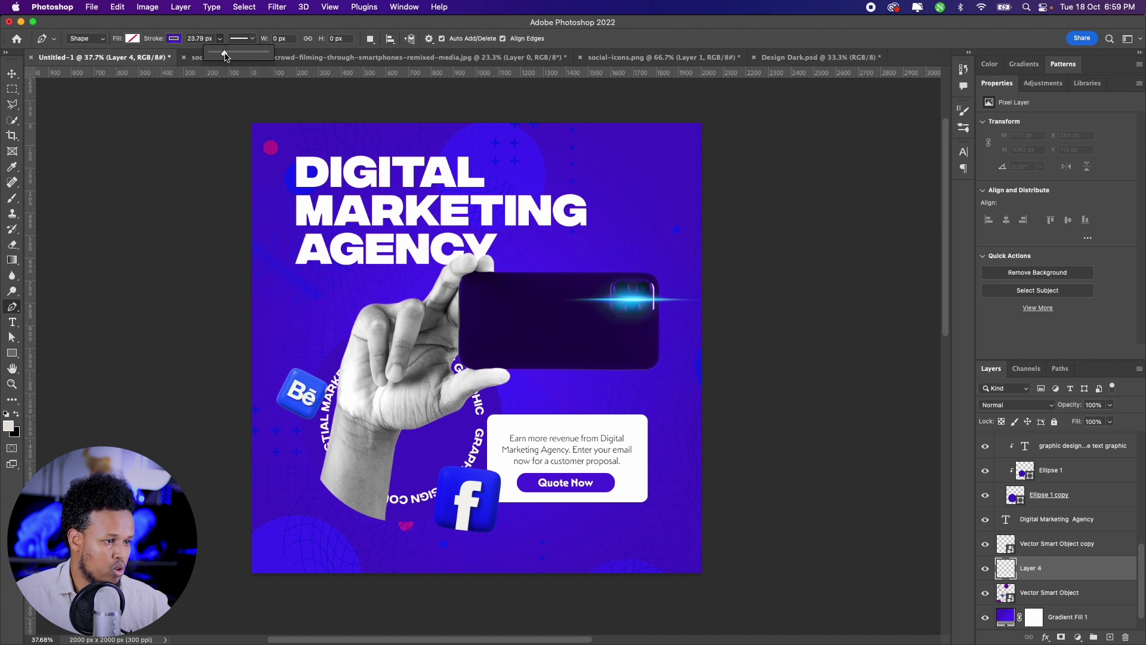
# - Draw a three-point dashed connector from beside the title down to the revenue card
pyautogui.click(500, 242)
pyautogui.click(566, 242)
pyautogui.click(566, 422)
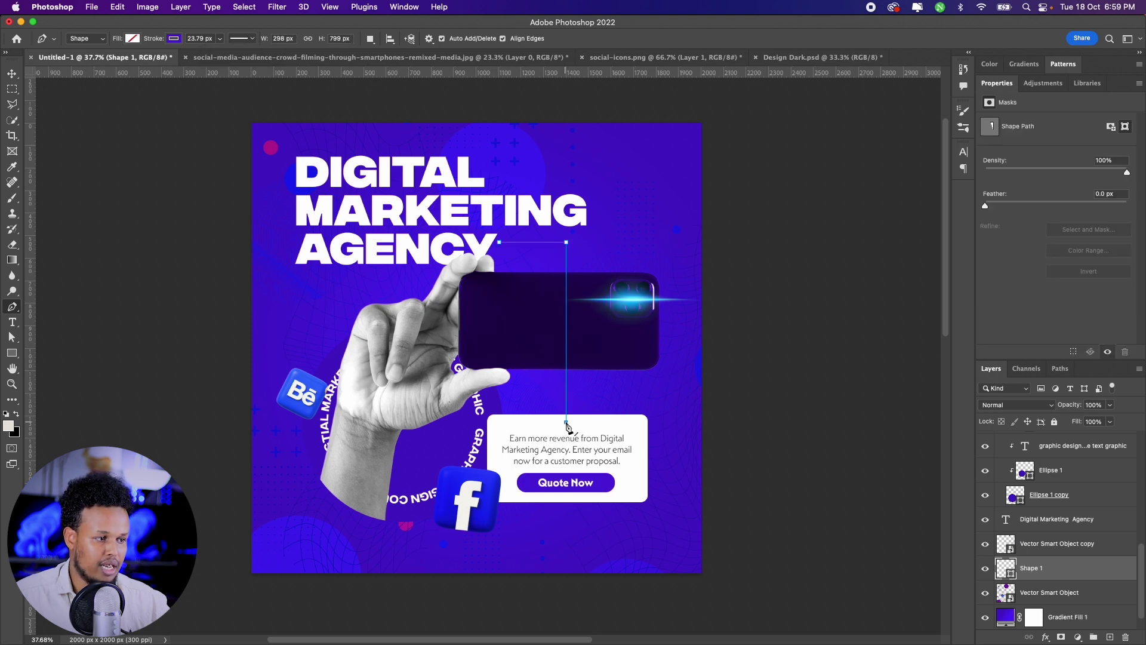
pyautogui.click(240, 39)
pyautogui.click(219, 101)
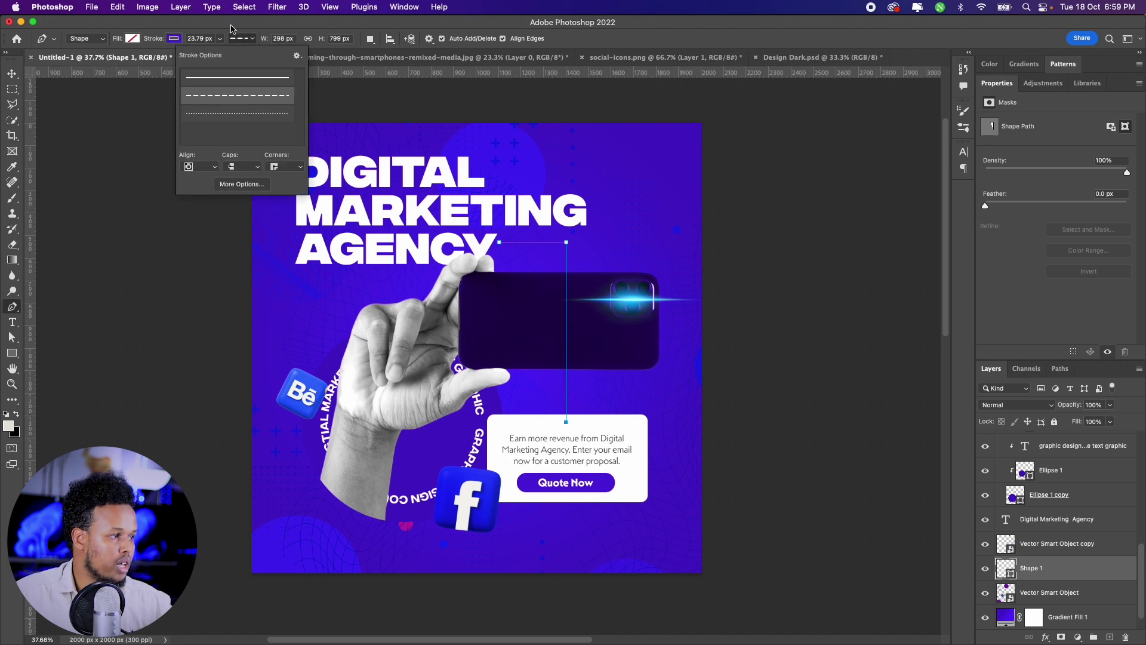
# - Recolour the dashed connector to a bright blue (#2d28ff)
pyautogui.click(191, 37)
pyautogui.click(246, 63)
pyautogui.moveTo(601, 392); pyautogui.dragTo(572, 340)
pyautogui.click(856, 356)
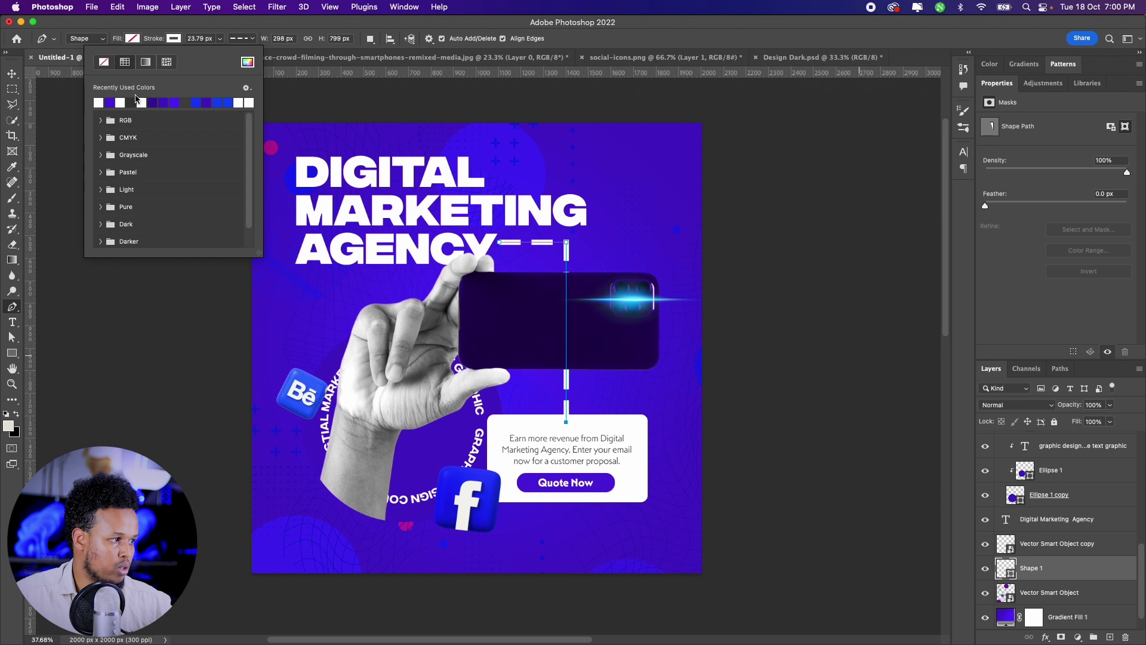
pyautogui.click(110, 103)
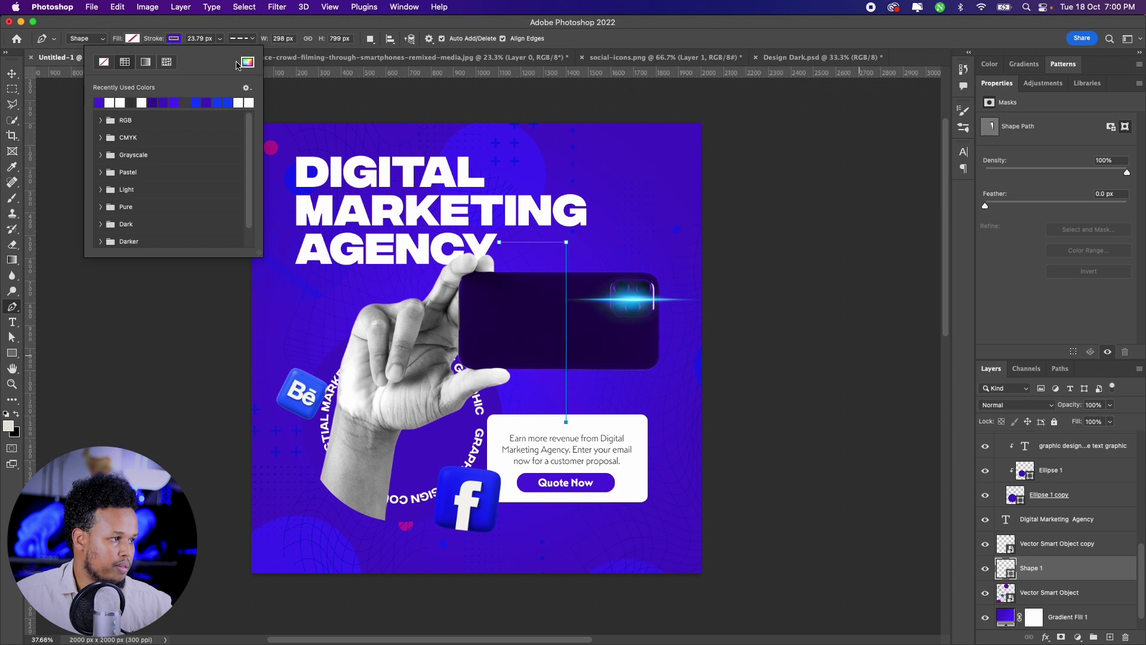
pyautogui.click(246, 63)
pyautogui.moveTo(757, 408)
pyautogui.mouseDown()
pyautogui.moveTo(726, 360)
pyautogui.moveTo(710, 362)
pyautogui.mouseUp()
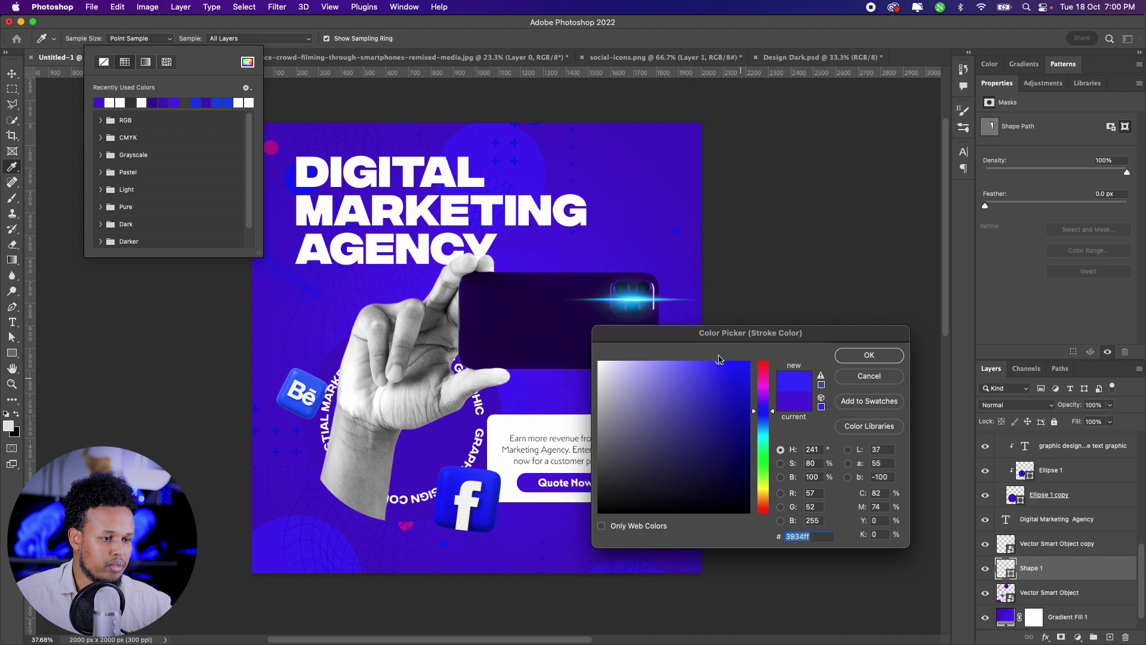
pyautogui.click(852, 361)
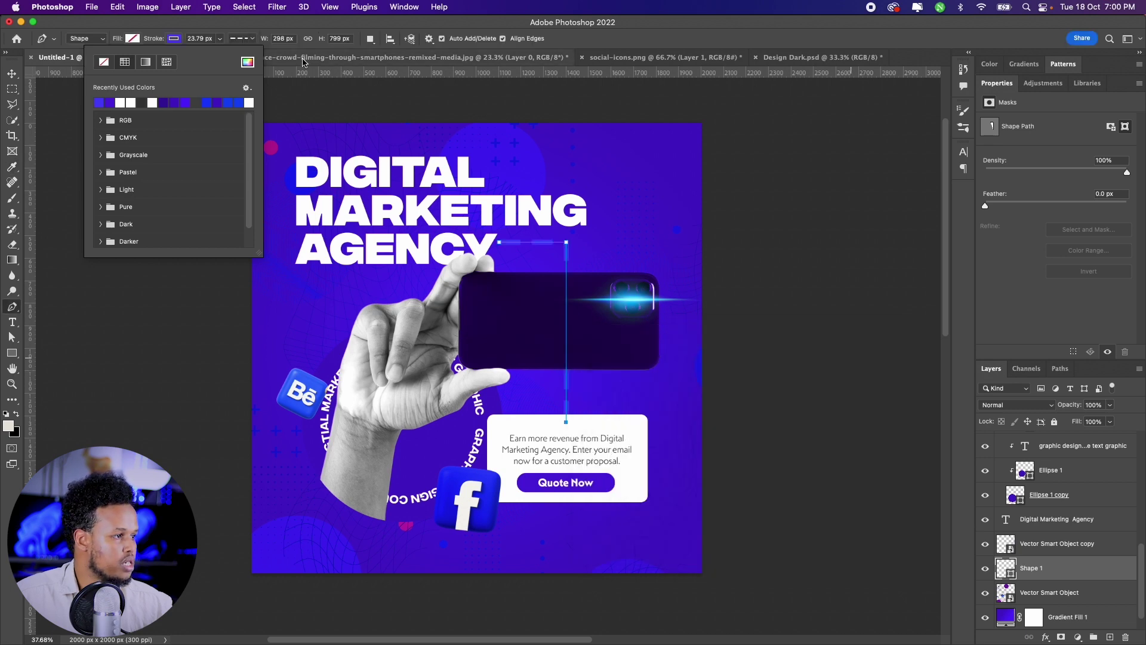
# - Thin the dashed connector to about 5 px and finish the line
pyautogui.click(219, 38)
pyautogui.moveTo(220, 55); pyautogui.dragTo(218, 55)
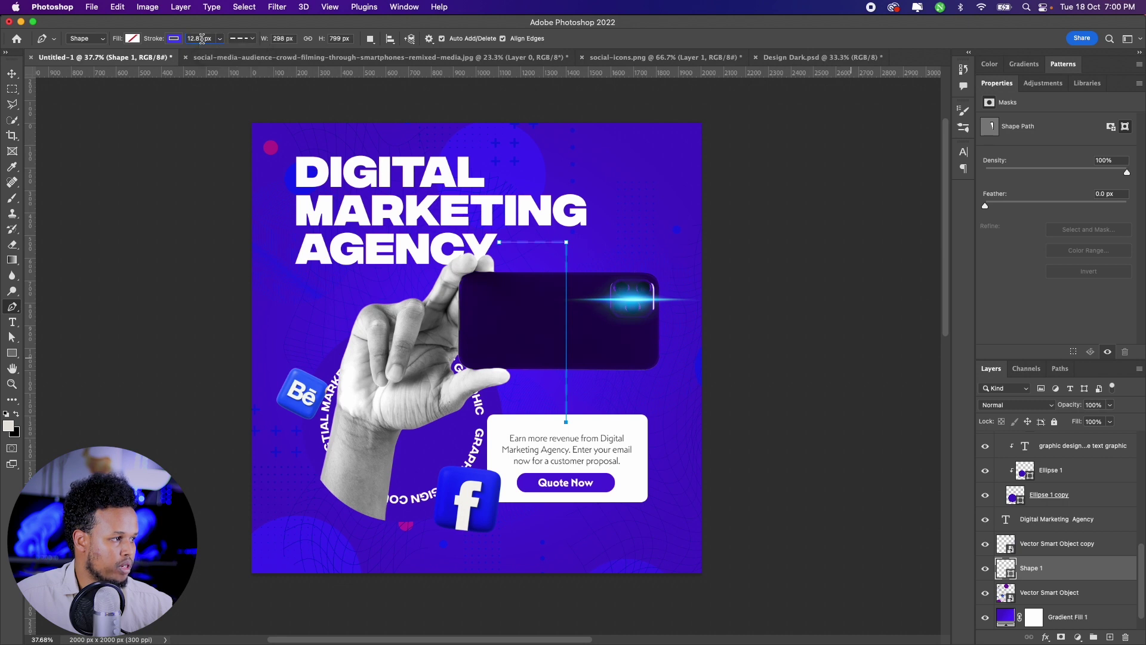
pyautogui.click(12, 73)
pyautogui.click(112, 154)
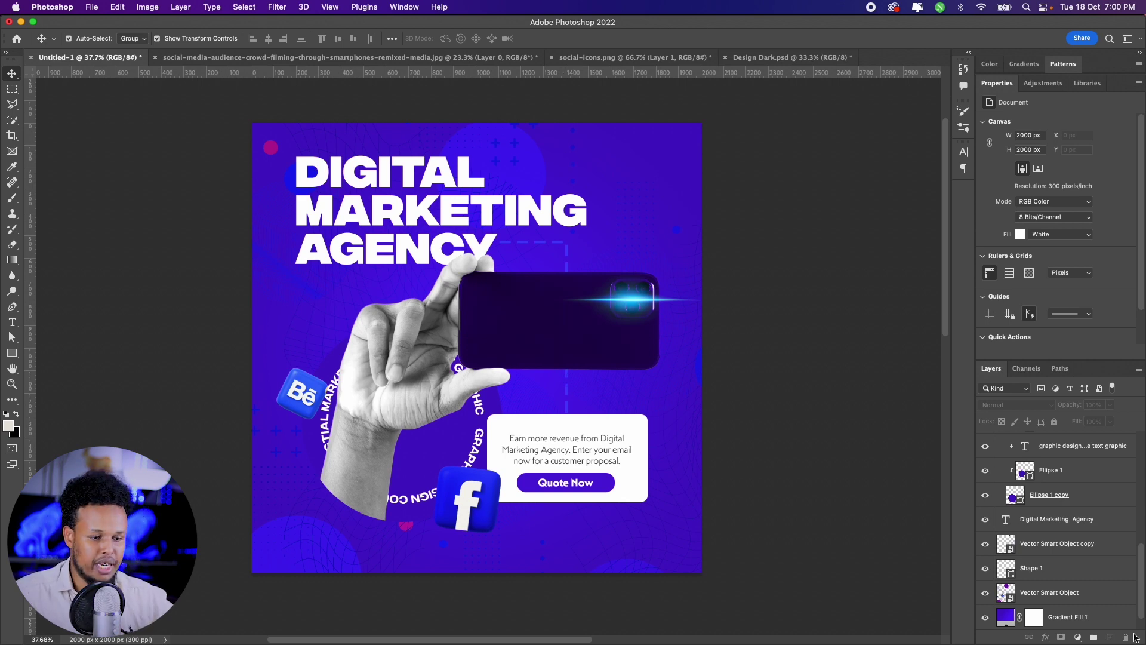
# - Move the white layer to the top and set its Fill Opacity to 0
pyautogui.scroll(-1, 1106, 592)
pyautogui.click(1123, 617)
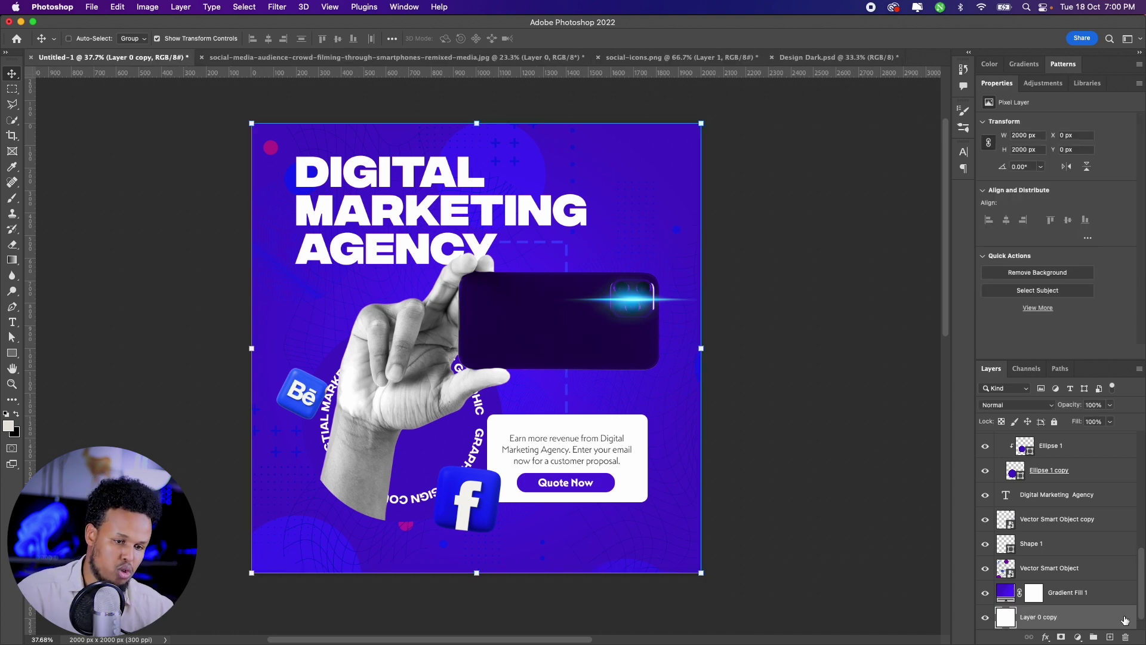
pyautogui.press('super+shift+bracketright')
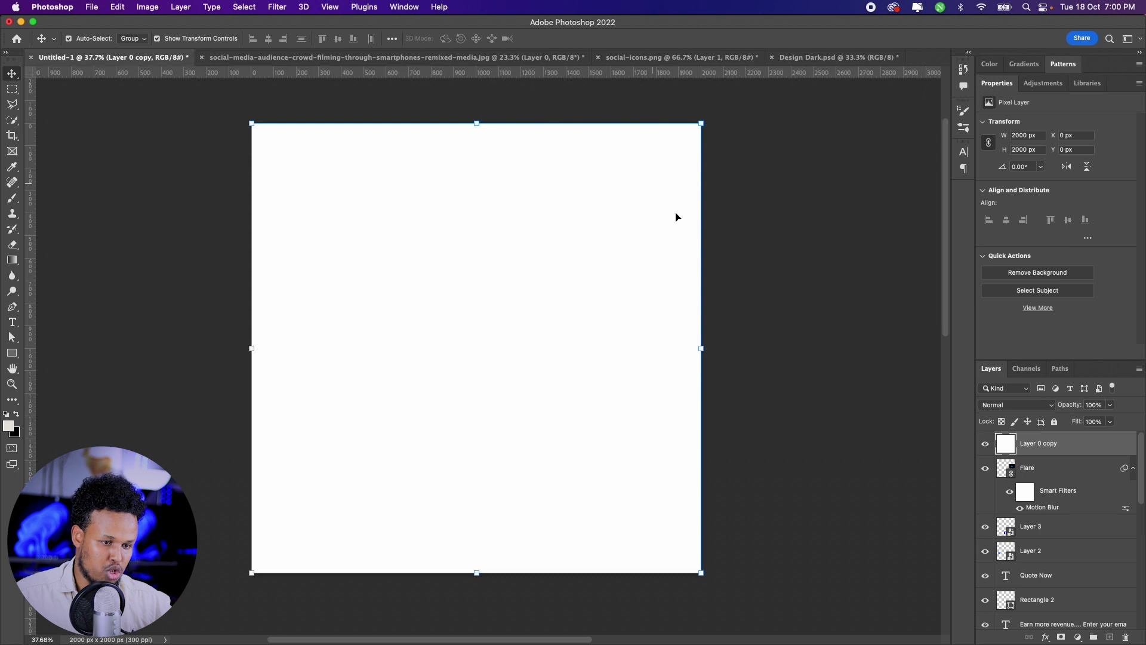
pyautogui.press('space')
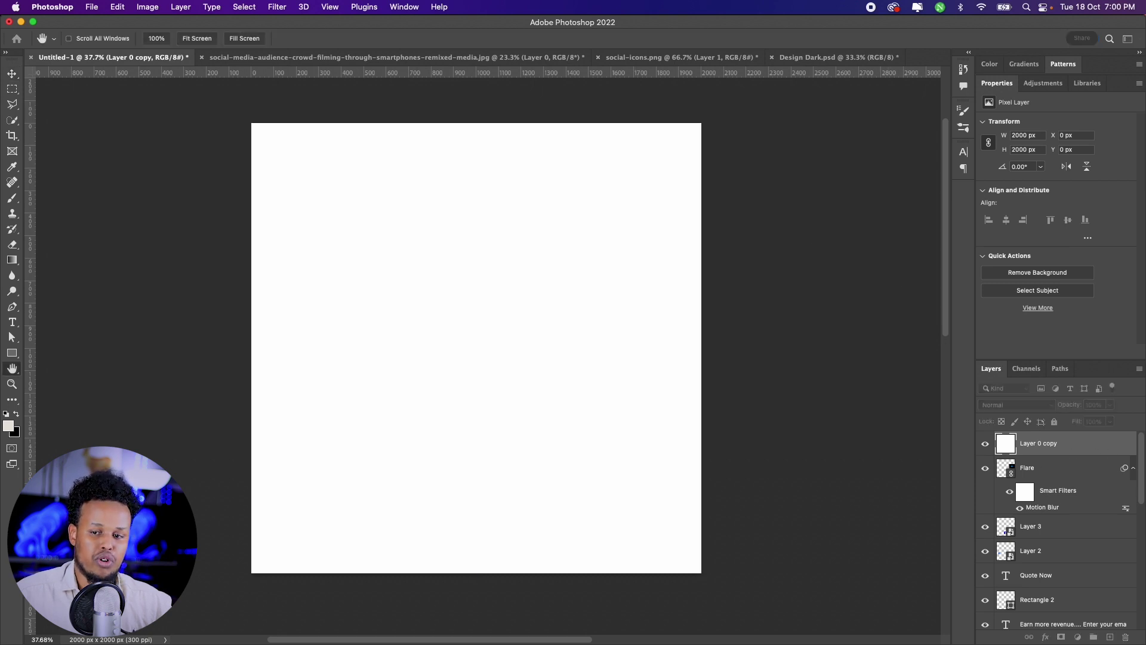
pyautogui.doubleClick(1075, 443)
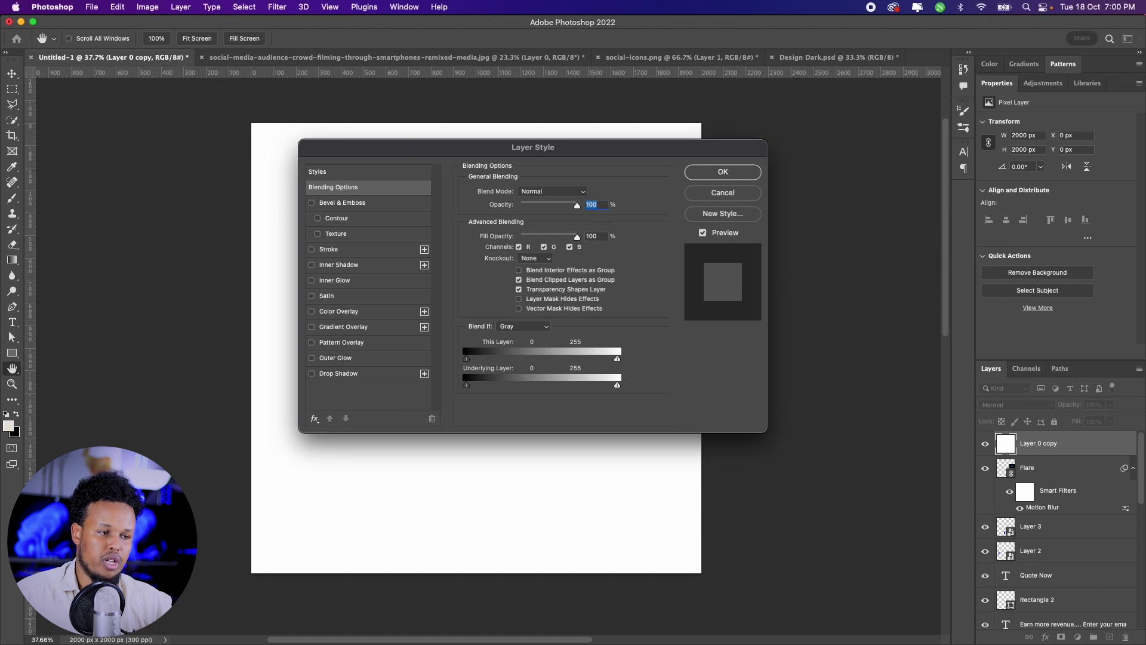
pyautogui.moveTo(513, 154); pyautogui.dragTo(657, 239)
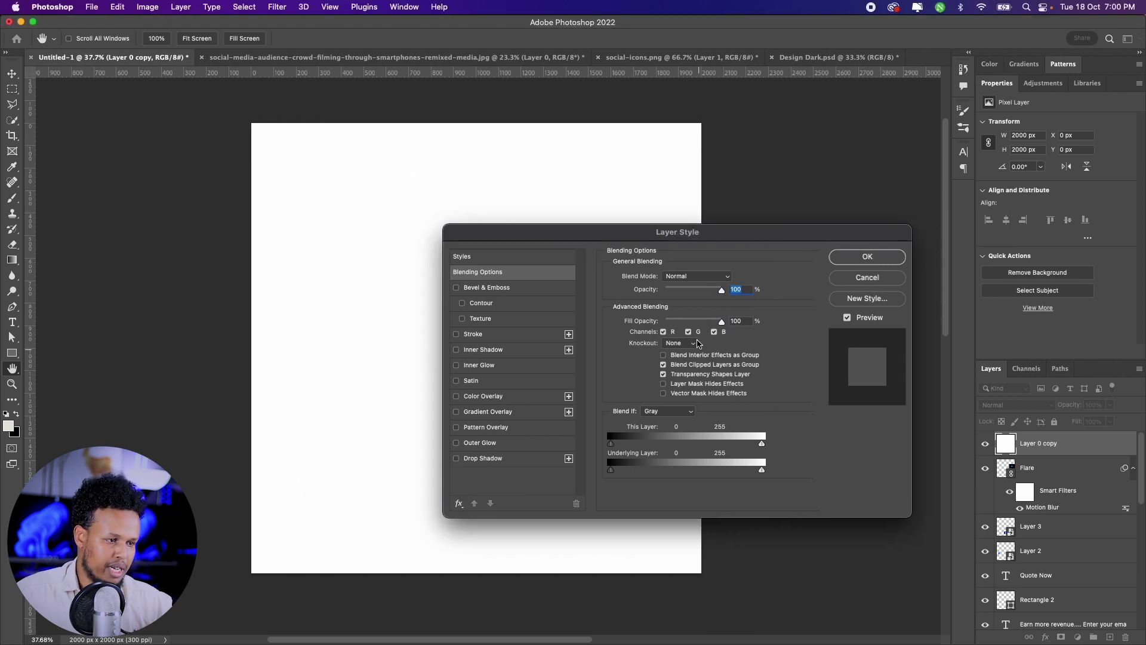
pyautogui.moveTo(719, 321); pyautogui.dragTo(648, 325)
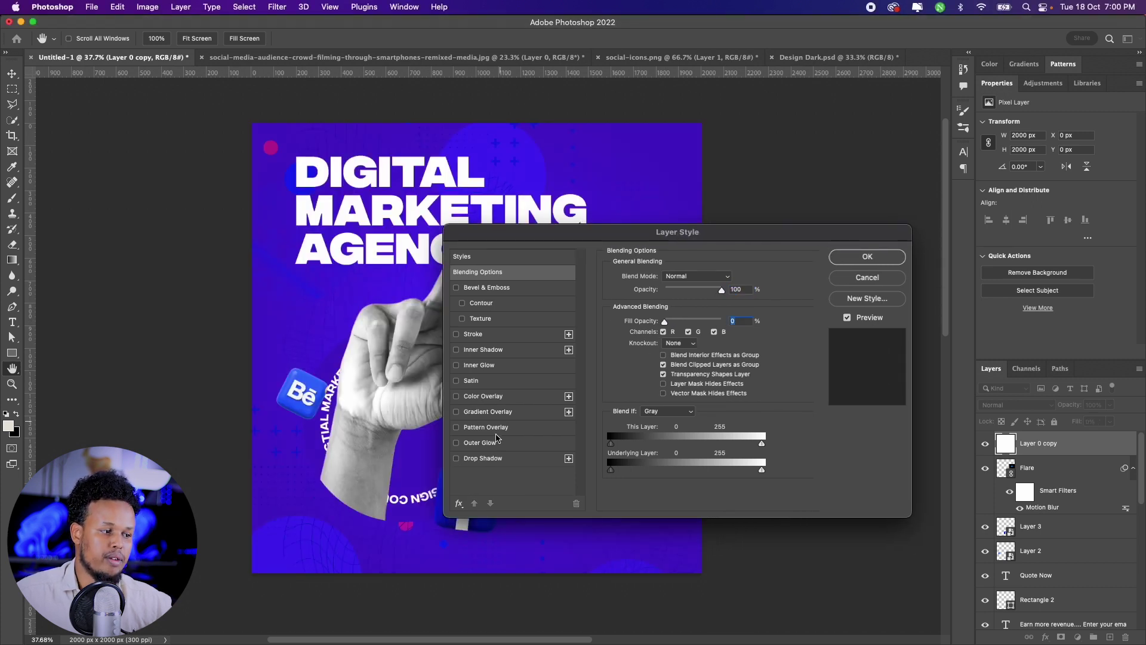
# - Add an Inside Stroke of about 49 px to the white layer
pyautogui.click(477, 335)
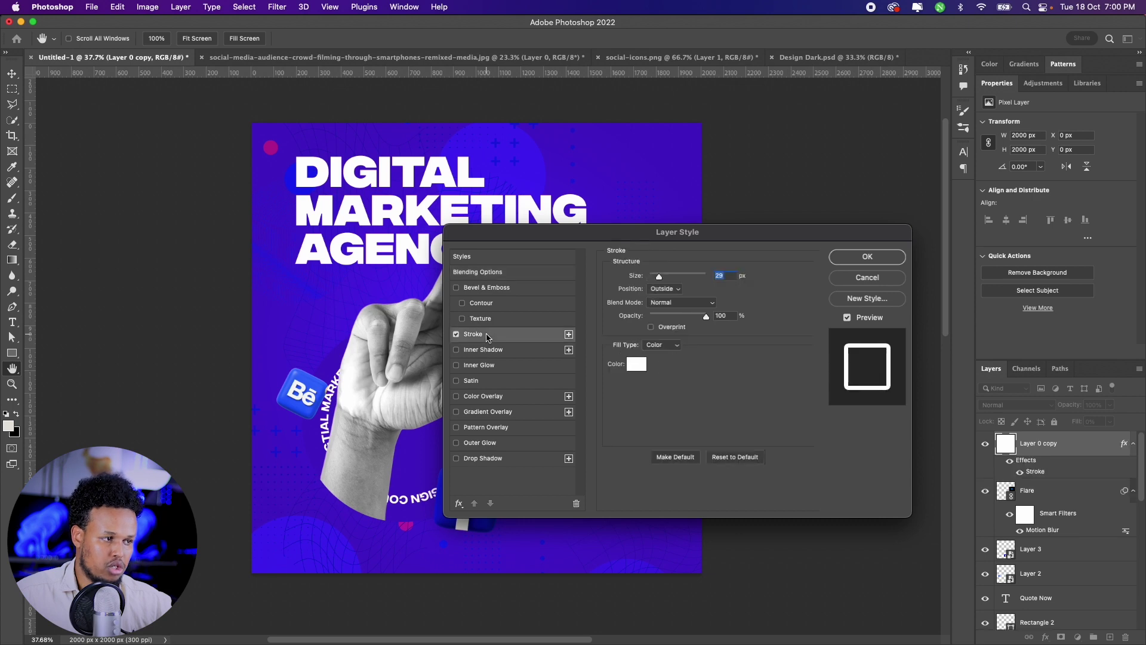
pyautogui.click(664, 289)
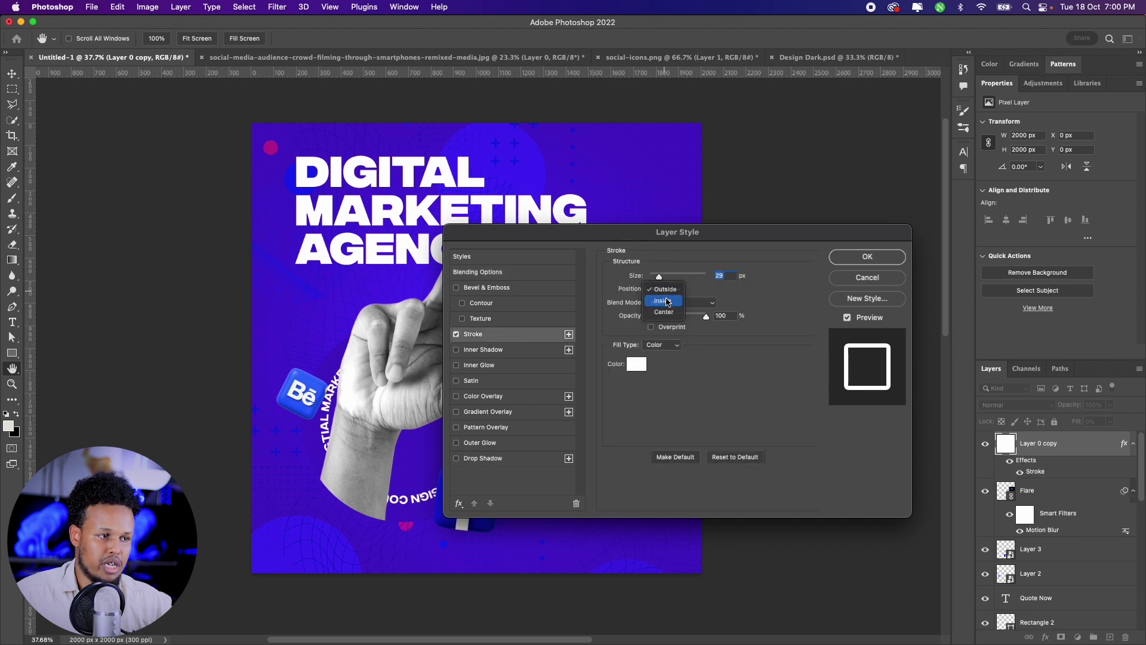
pyautogui.click(662, 297)
pyautogui.moveTo(653, 281); pyautogui.dragTo(664, 279)
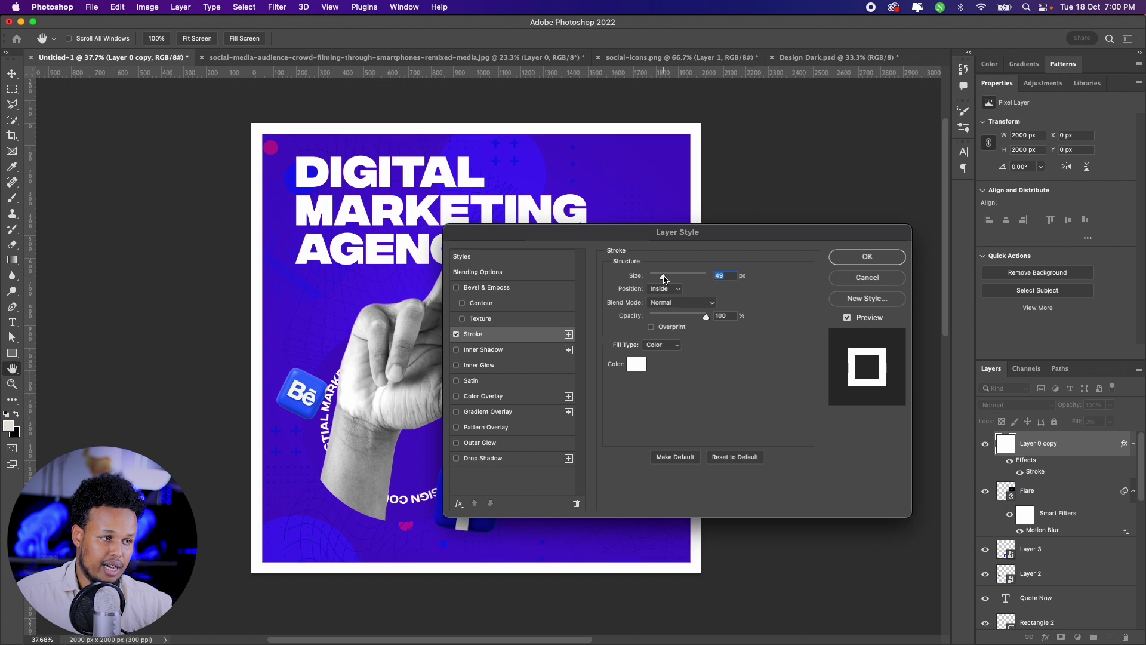
# - Colour the frame stroke bright blue #0831fe and apply the layer style
pyautogui.click(636, 362)
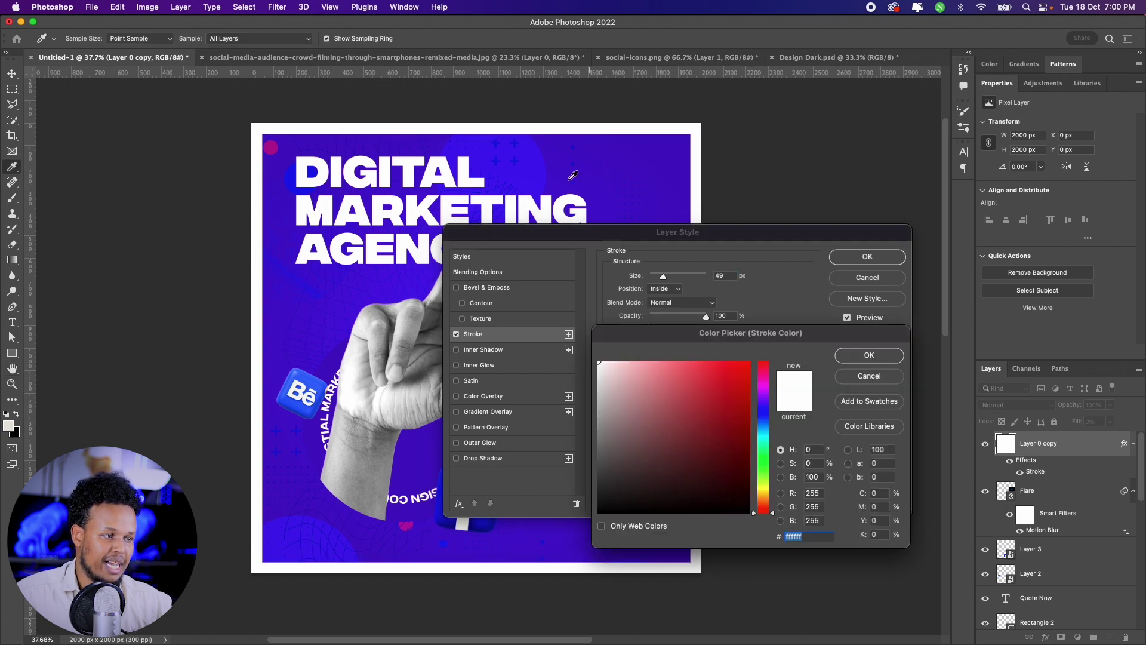
pyautogui.moveTo(761, 421); pyautogui.dragTo(762, 418)
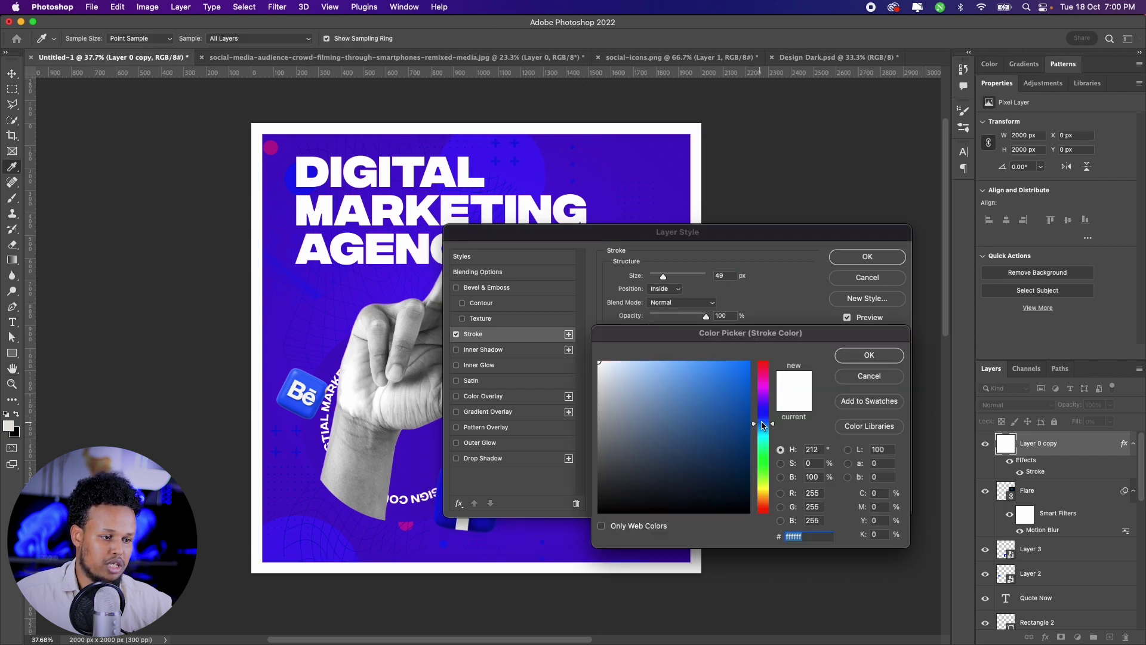
pyautogui.moveTo(740, 381); pyautogui.dragTo(745, 362)
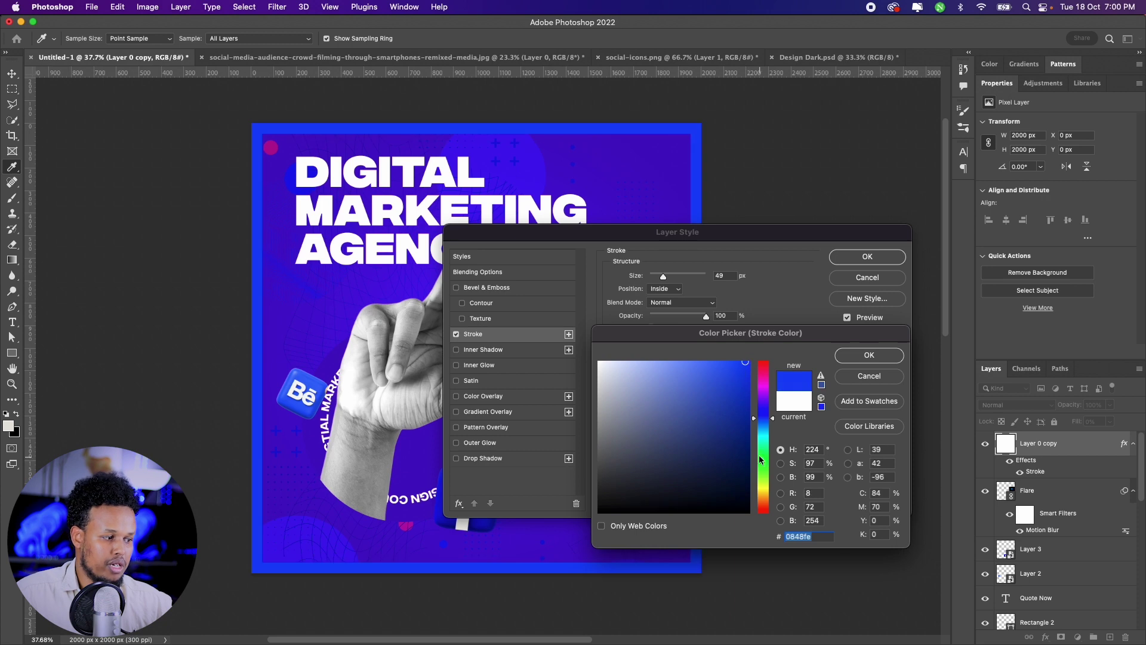
pyautogui.moveTo(772, 424); pyautogui.dragTo(771, 421)
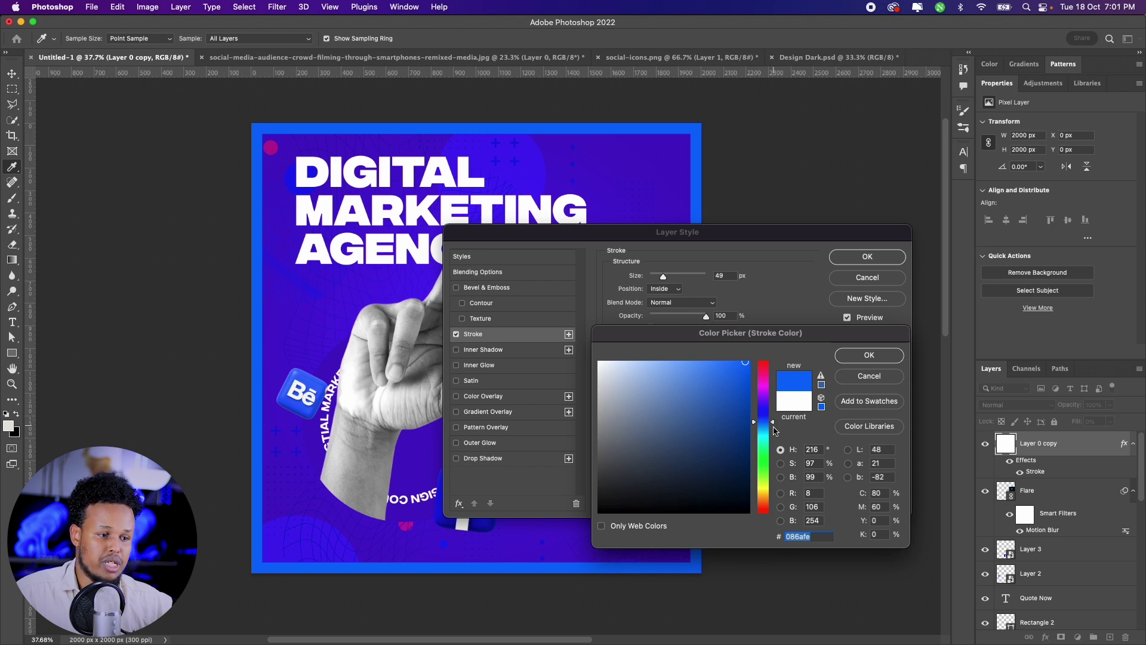
pyautogui.moveTo(772, 425); pyautogui.dragTo(772, 420)
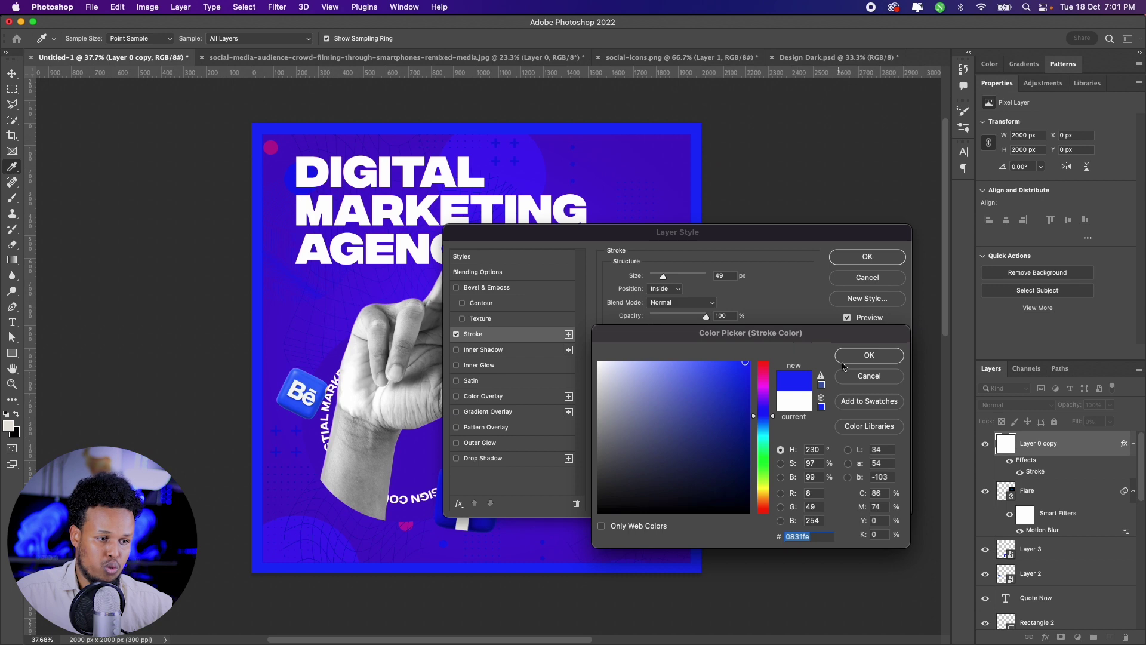
pyautogui.click(868, 356)
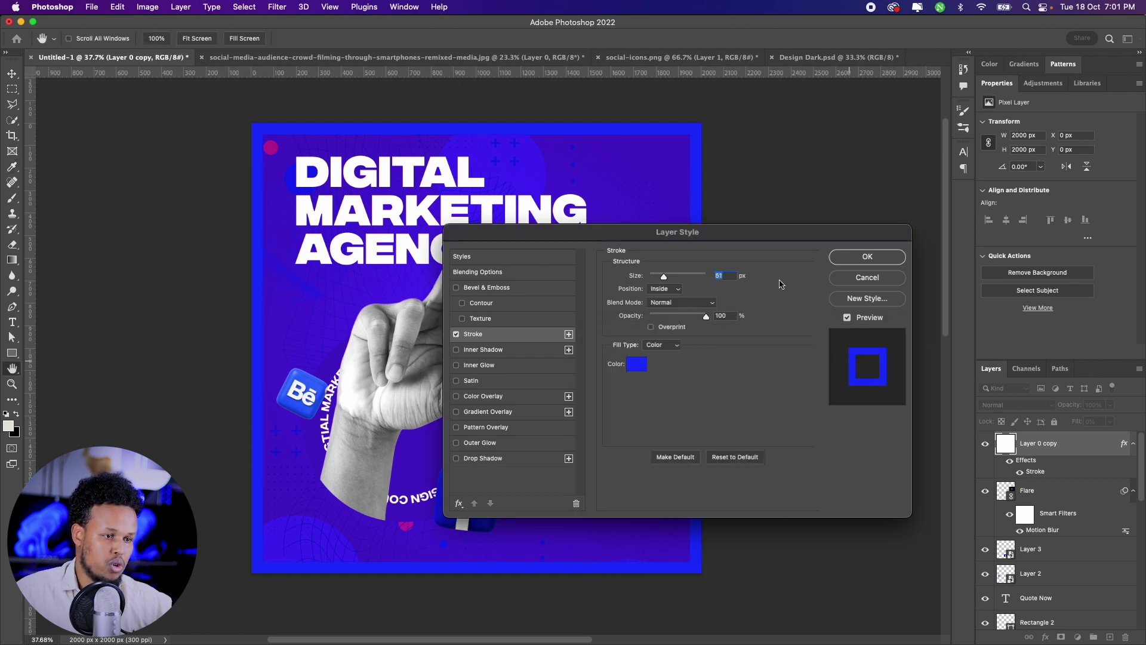
pyautogui.click(844, 258)
pyautogui.click(771, 233)
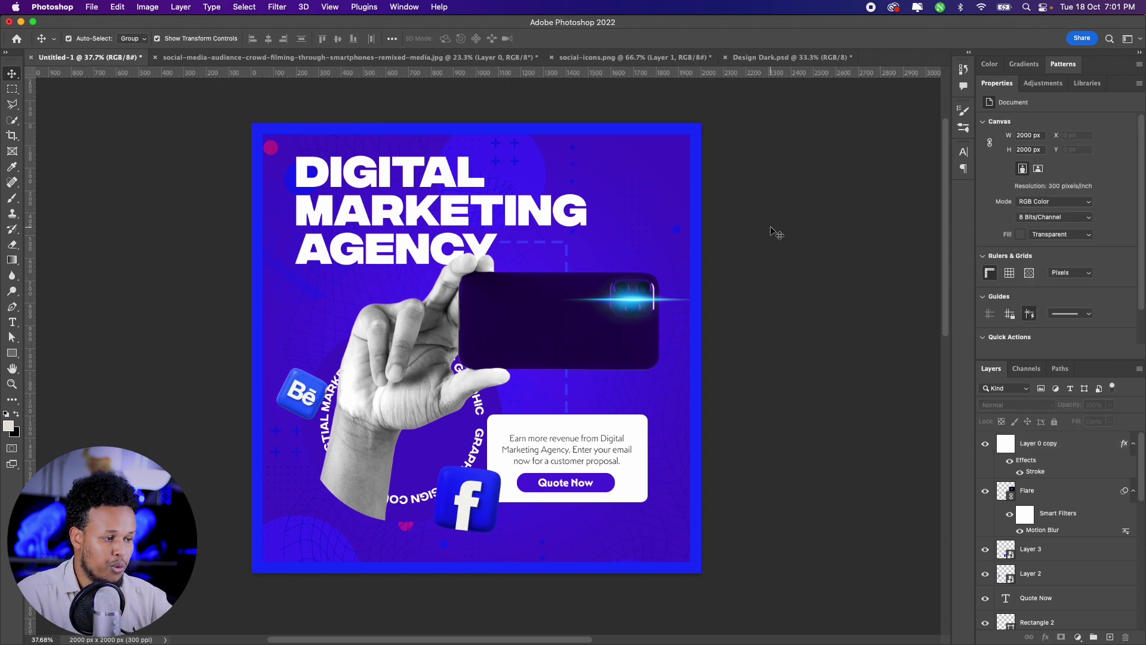
pyautogui.press('f')
pyautogui.press('f')
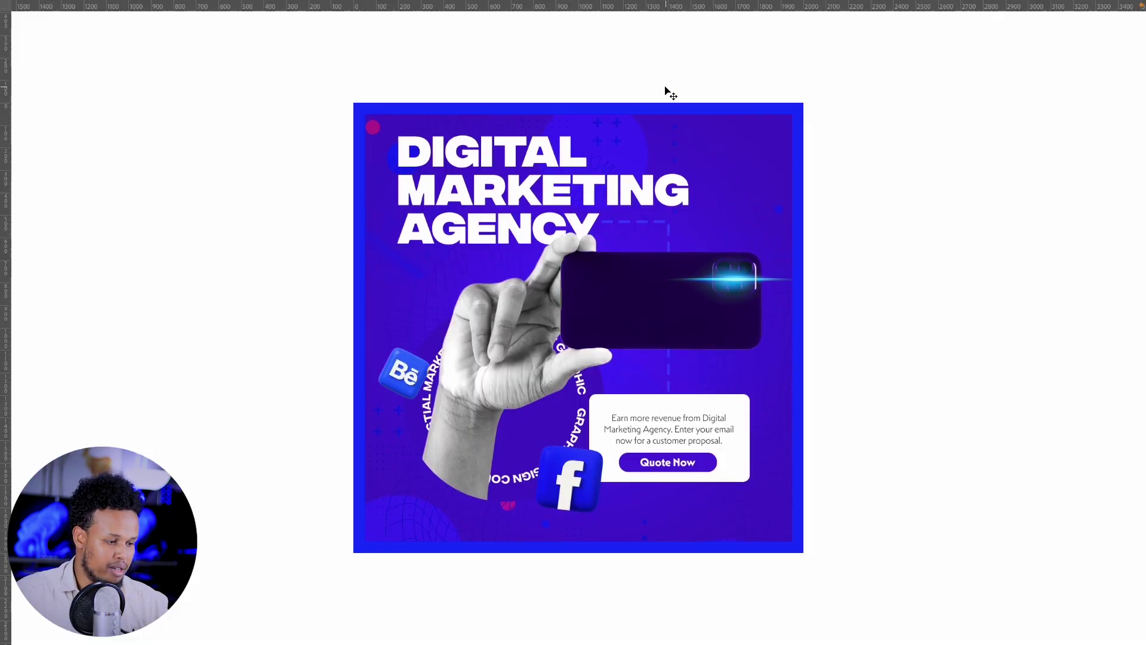
pyautogui.hotkey('ctrl', '+')
pyautogui.hotkey('ctrl', 'r')
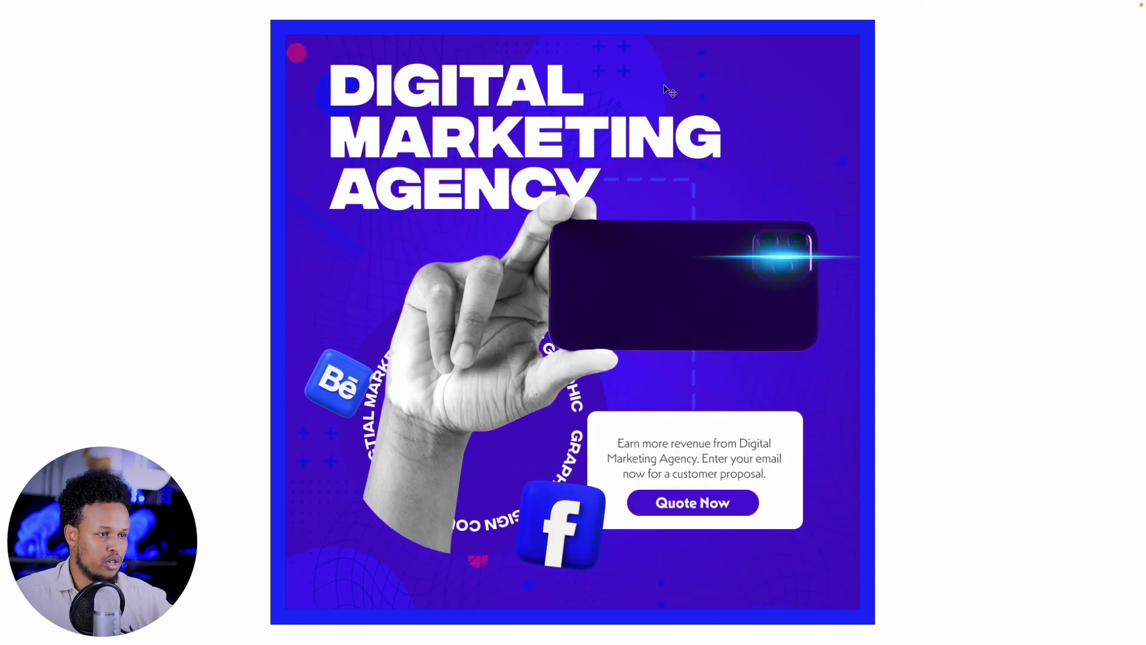
pyautogui.hotkey('ctrl', '-')
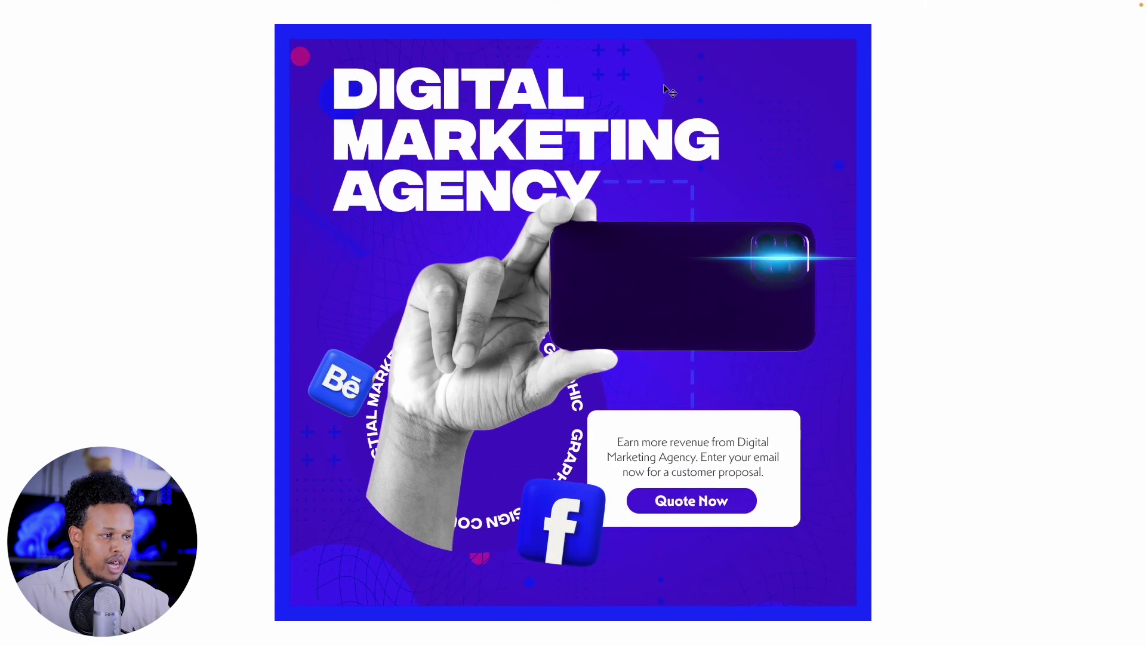
pyautogui.hotkey('ctrl', '+')
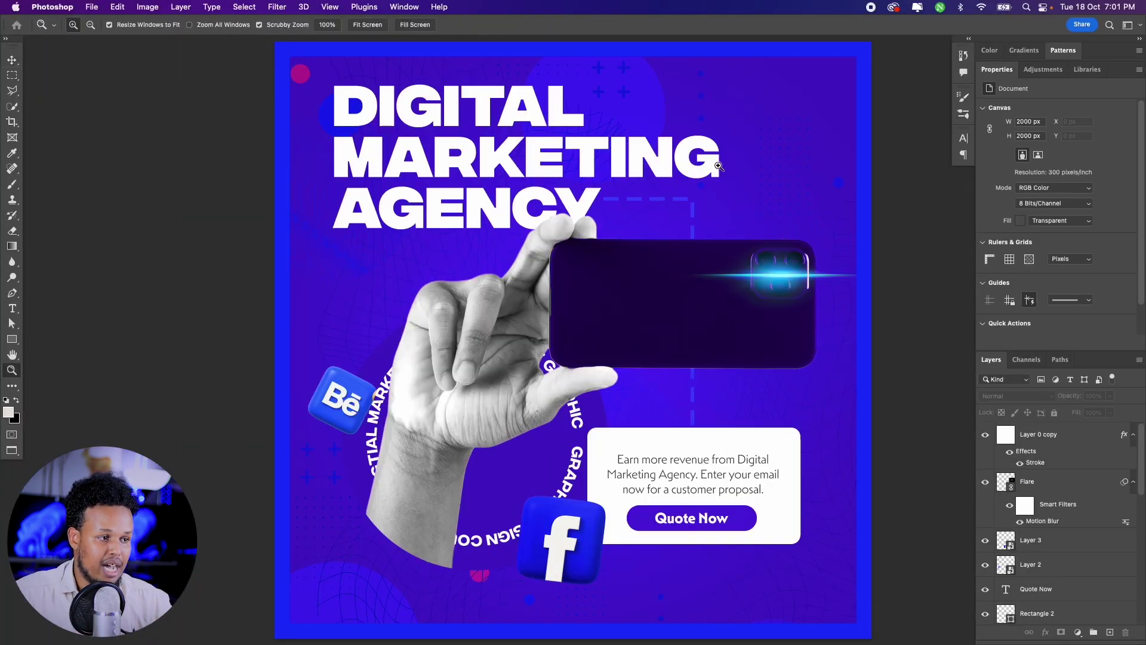
pyautogui.keyDown('alt'); pyautogui.click(662, 175); pyautogui.keyUp('alt')
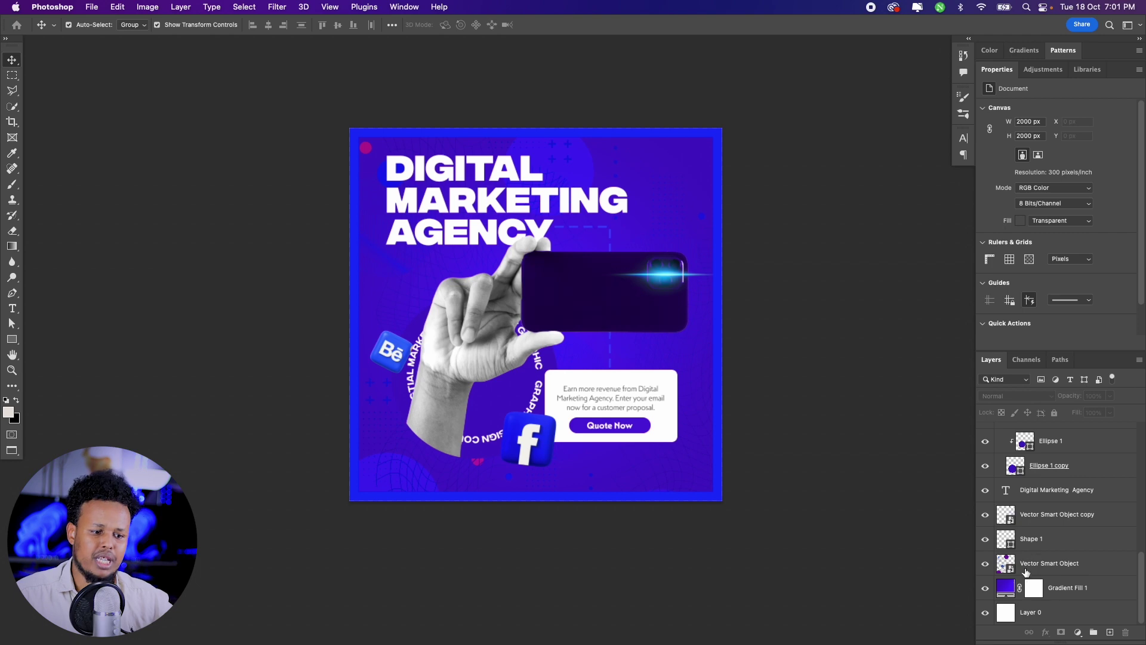
pyautogui.doubleClick(1005, 588)
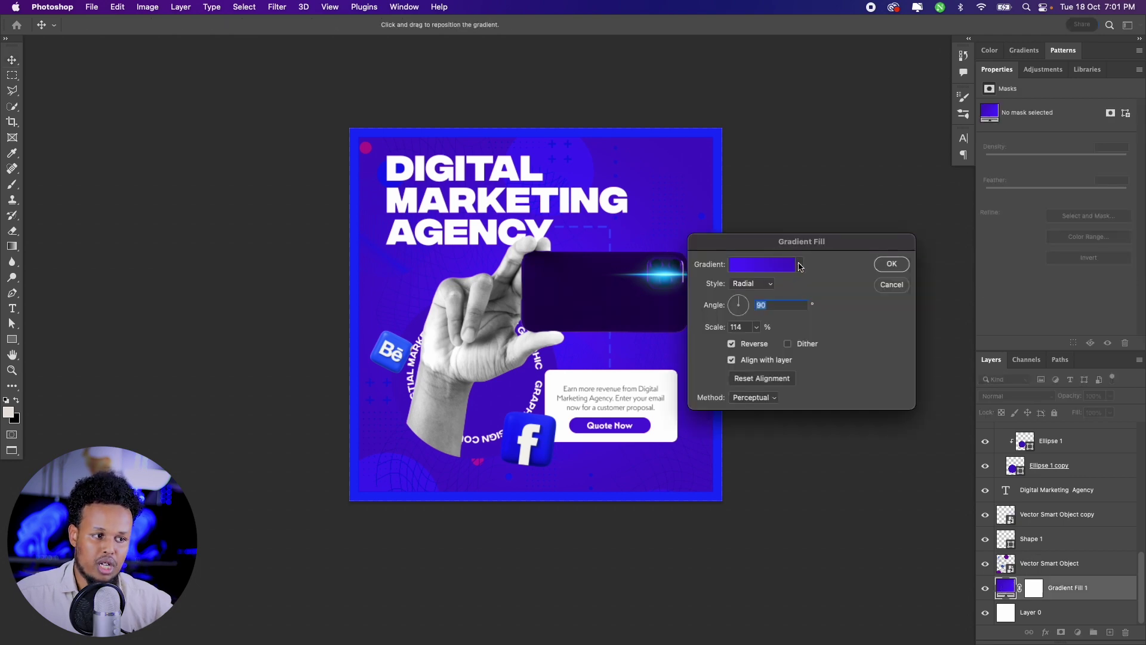
pyautogui.click(800, 265)
pyautogui.click(774, 382)
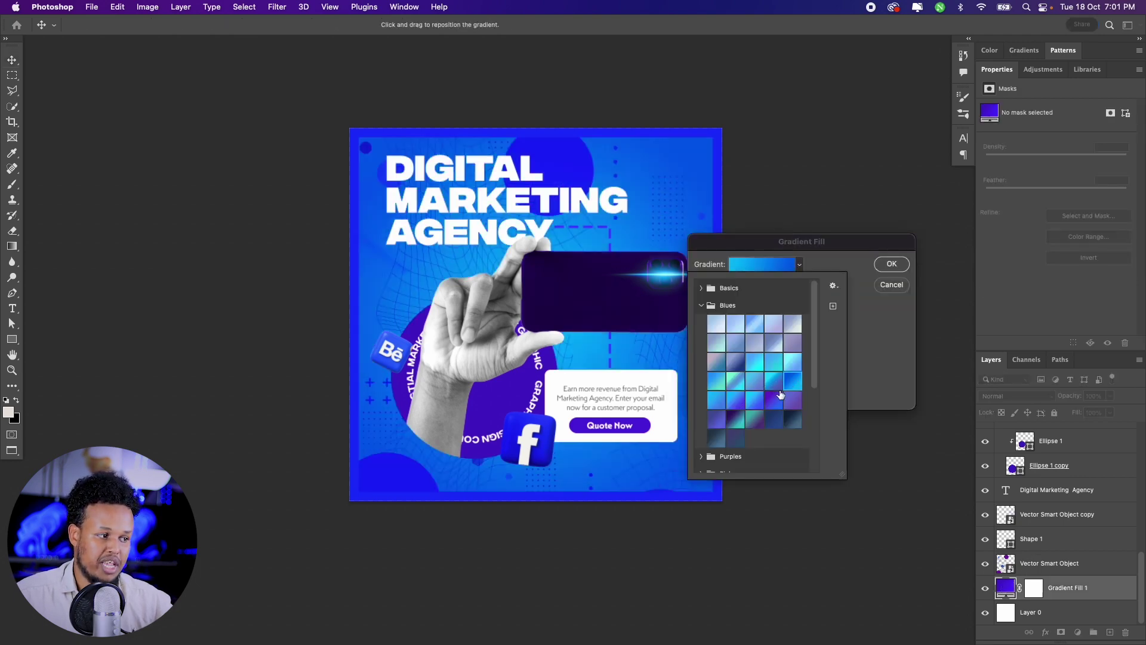
pyautogui.click(774, 399)
pyautogui.click(743, 351)
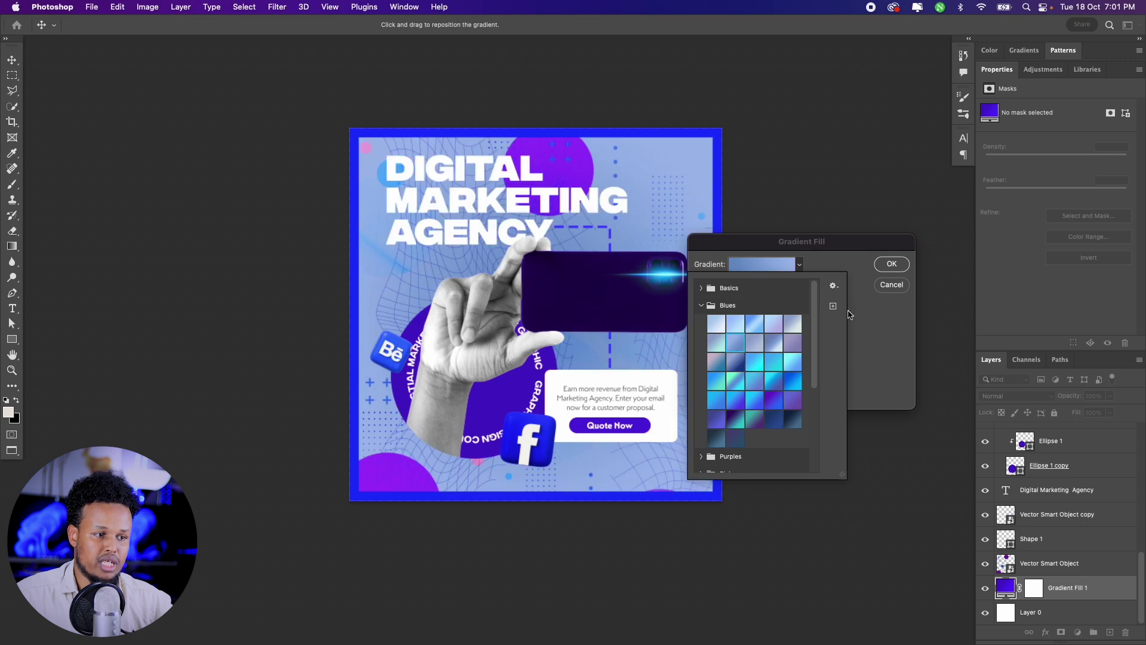
pyautogui.click(886, 292)
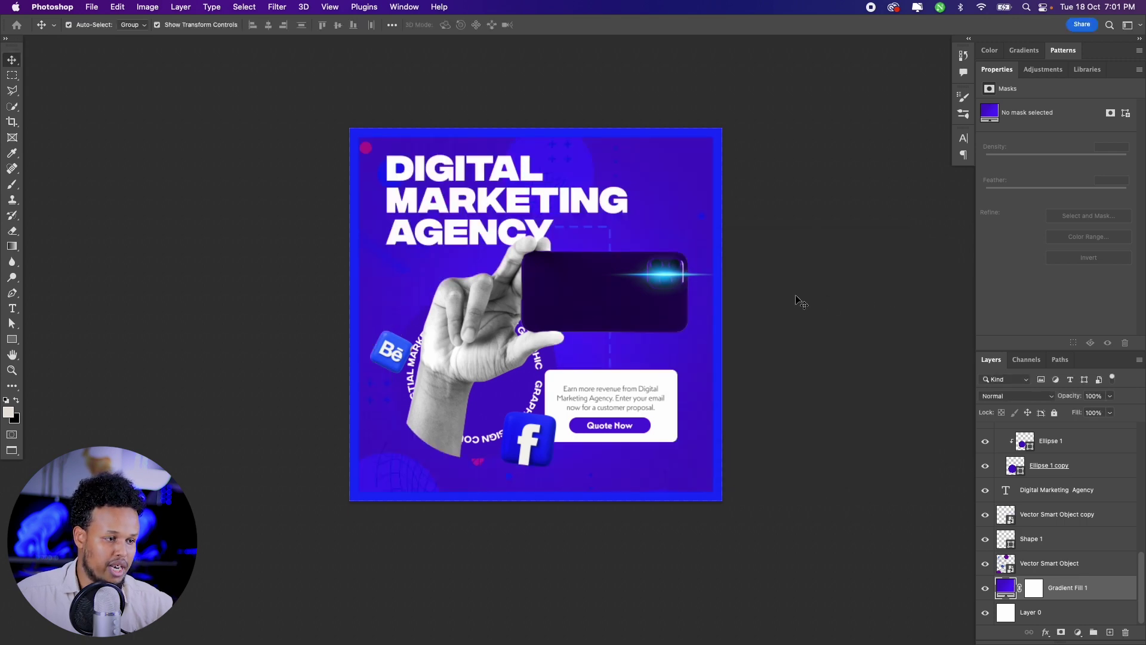